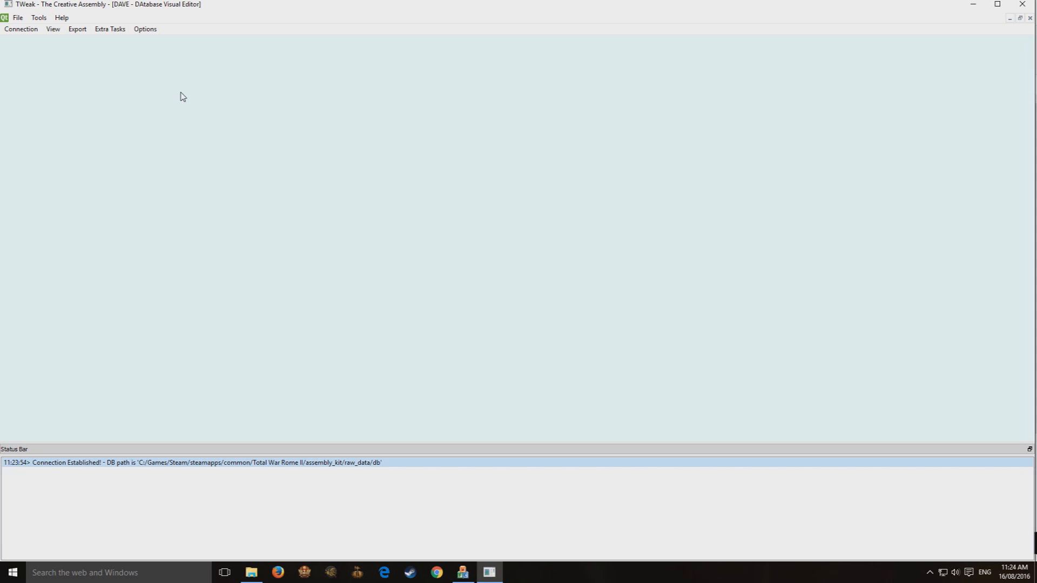
# Step: Open the Table Launcher and restore its window from maximized to normal size
pyautogui.click(52, 32)
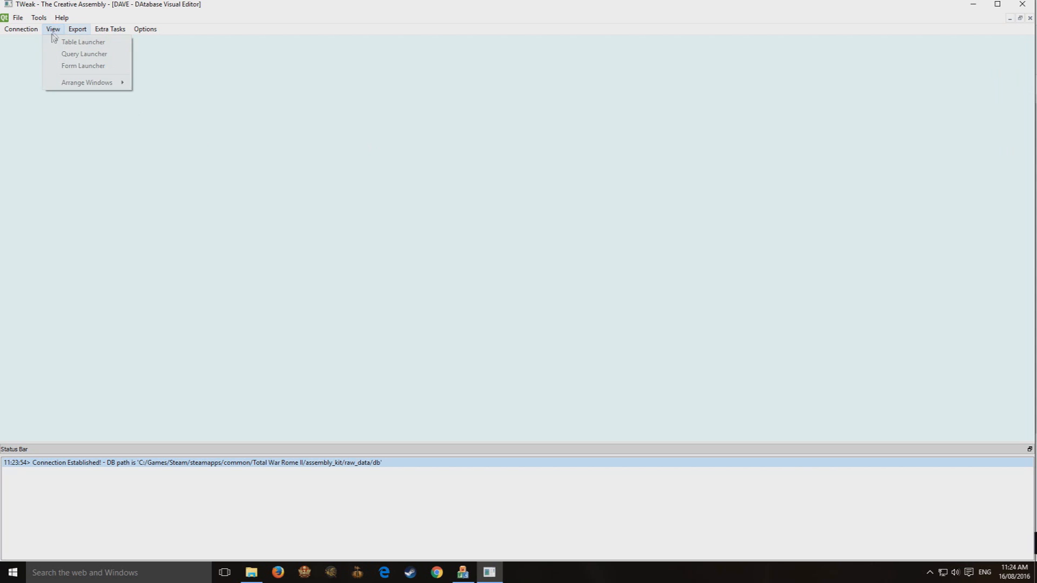
pyautogui.click(51, 41)
pyautogui.doubleClick(55, 47)
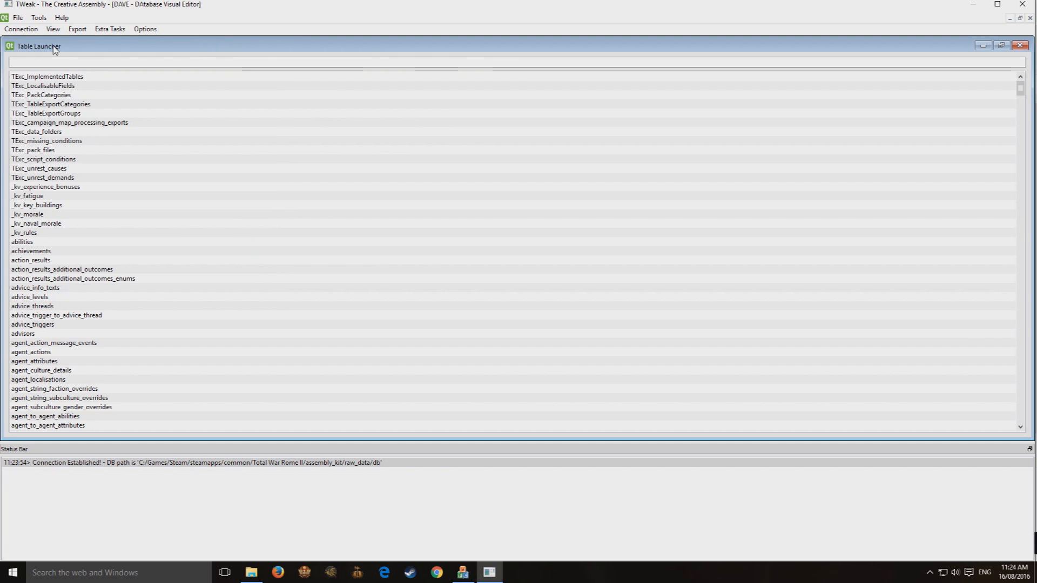
pyautogui.click(1003, 46)
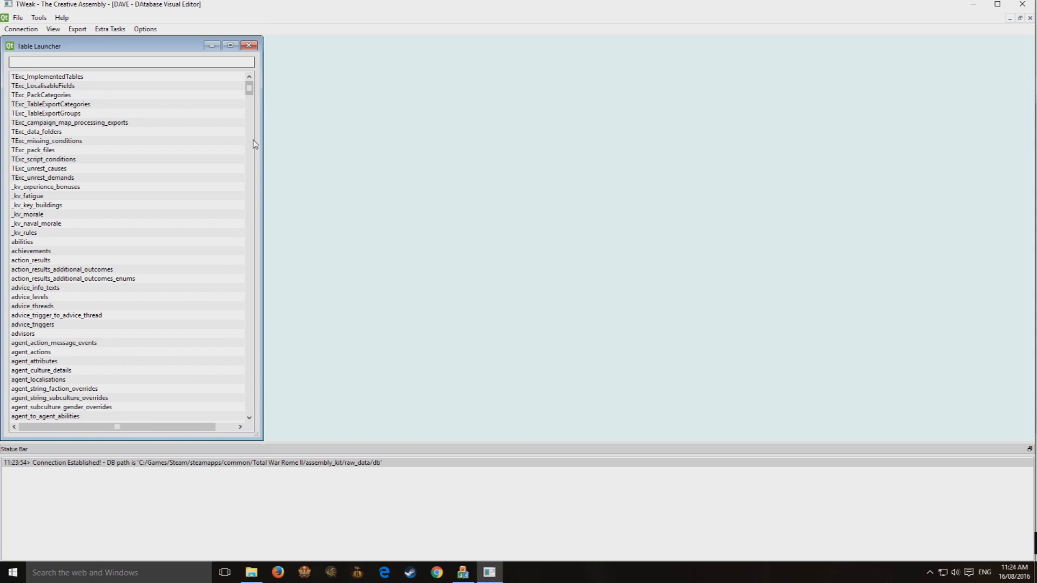
# Step: Filter the table list by "region", open the start_pos_regions table, and reposition and enlarge its window
pyautogui.write('region')
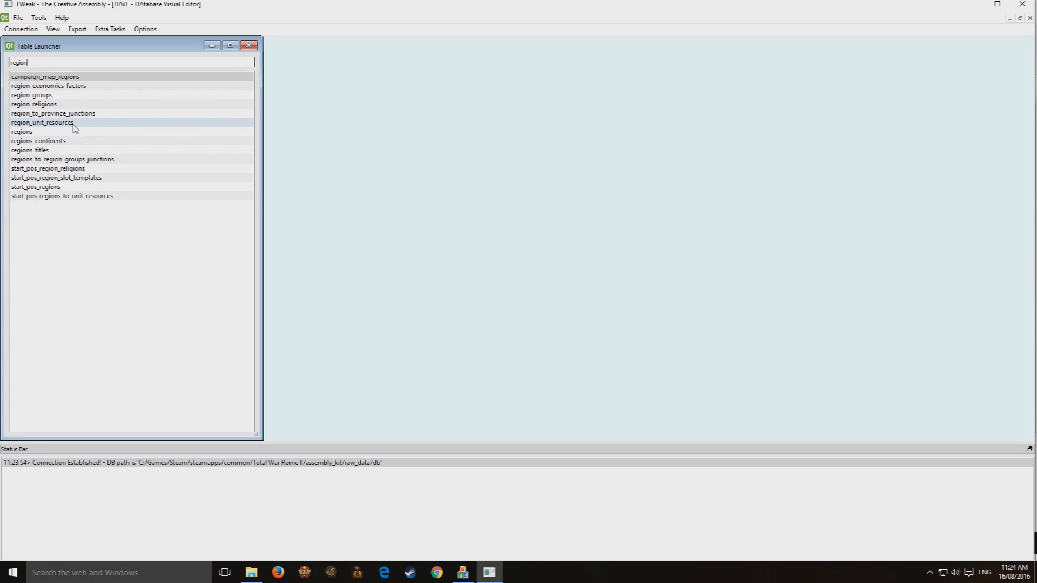
pyautogui.click(54, 187)
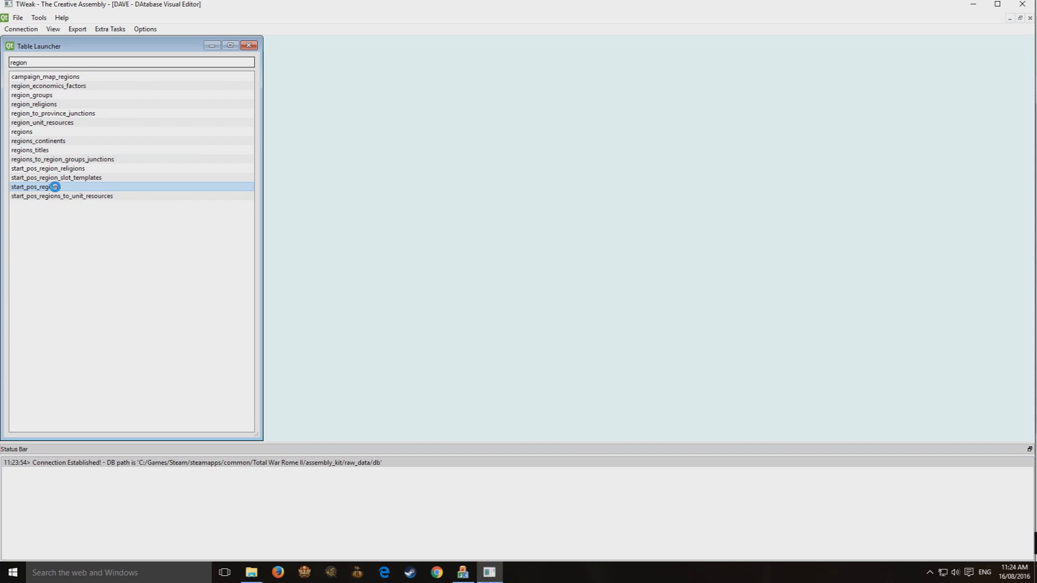
pyautogui.doubleClick(54, 187)
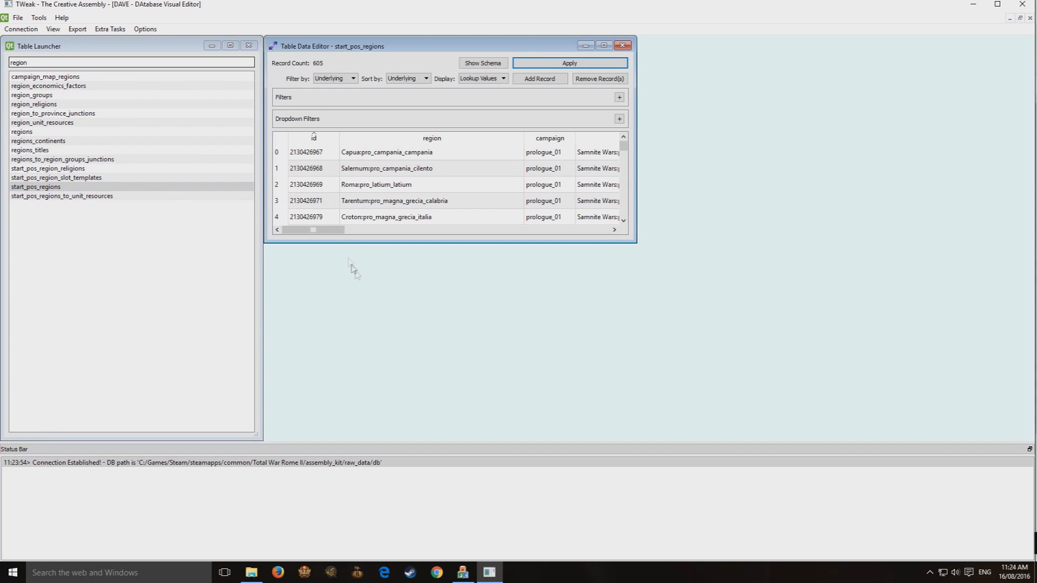
pyautogui.moveTo(361, 242); pyautogui.dragTo(356, 455)
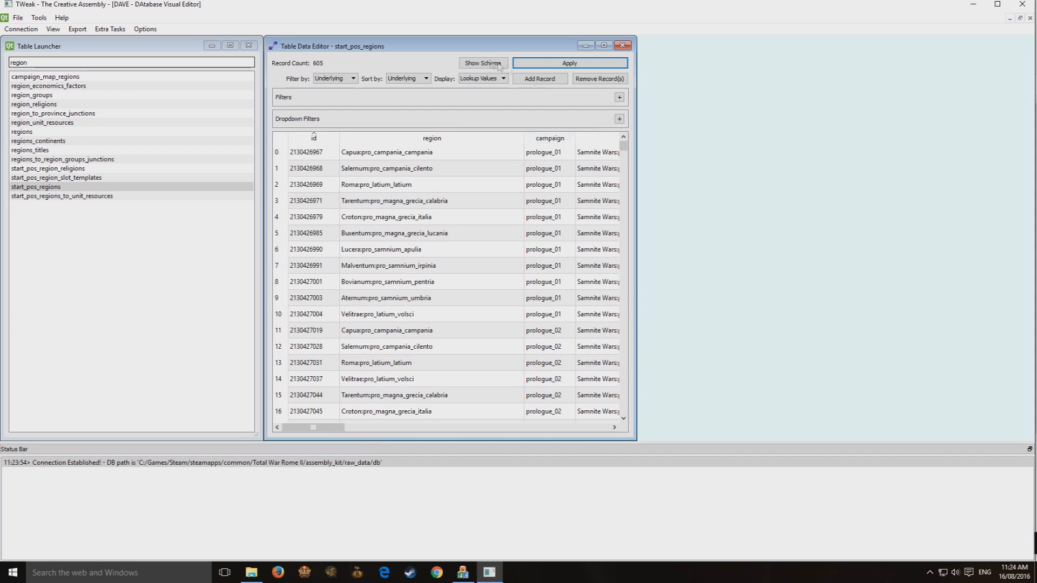
pyautogui.moveTo(466, 47); pyautogui.dragTo(236, 47)
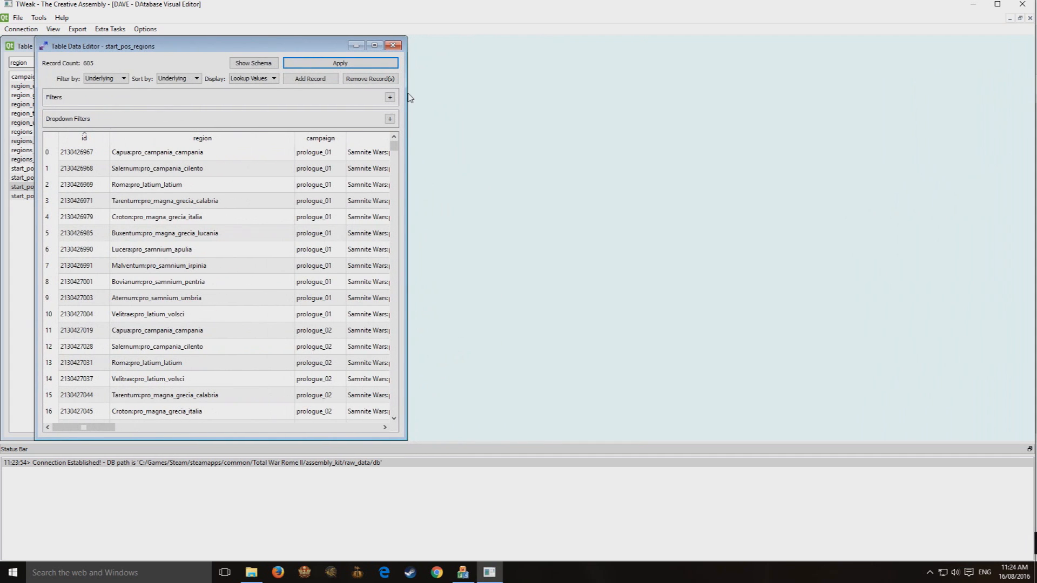
pyautogui.moveTo(405, 96); pyautogui.dragTo(604, 121)
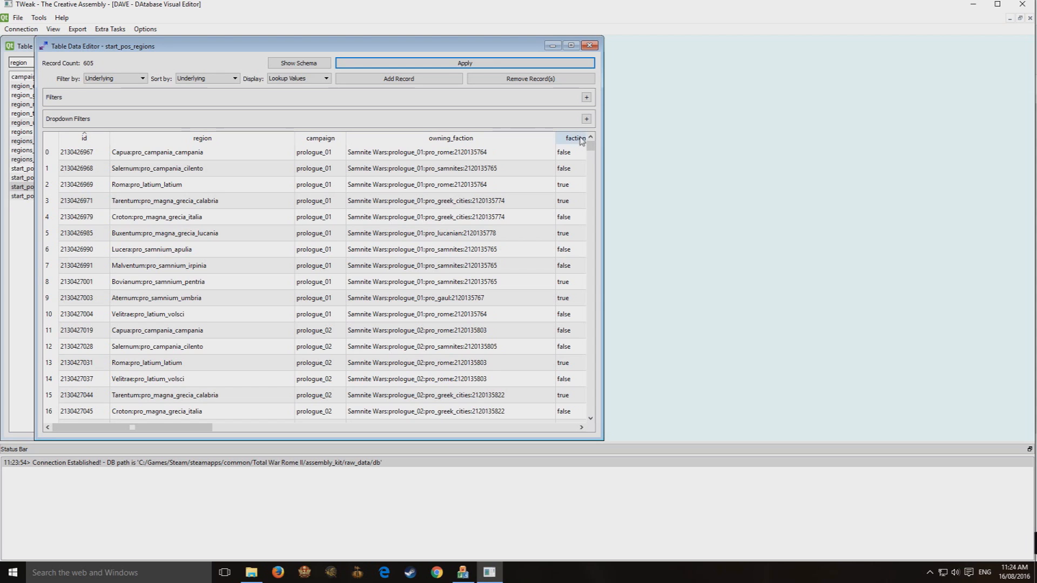
# Step: Add a filter to start_pos_regions that searches the region column for "acha"
pyautogui.click(587, 97)
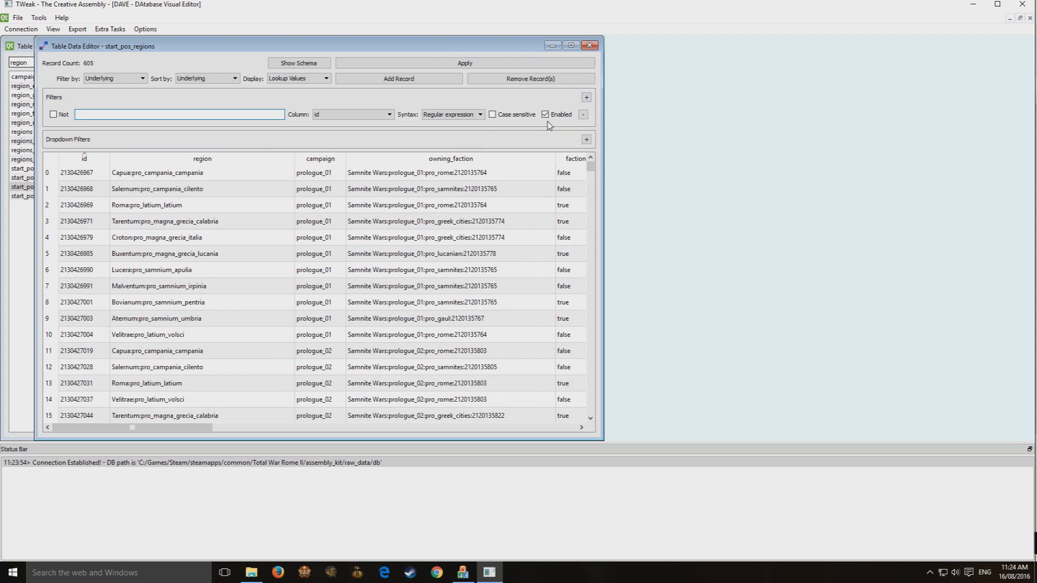
pyautogui.write('acha')
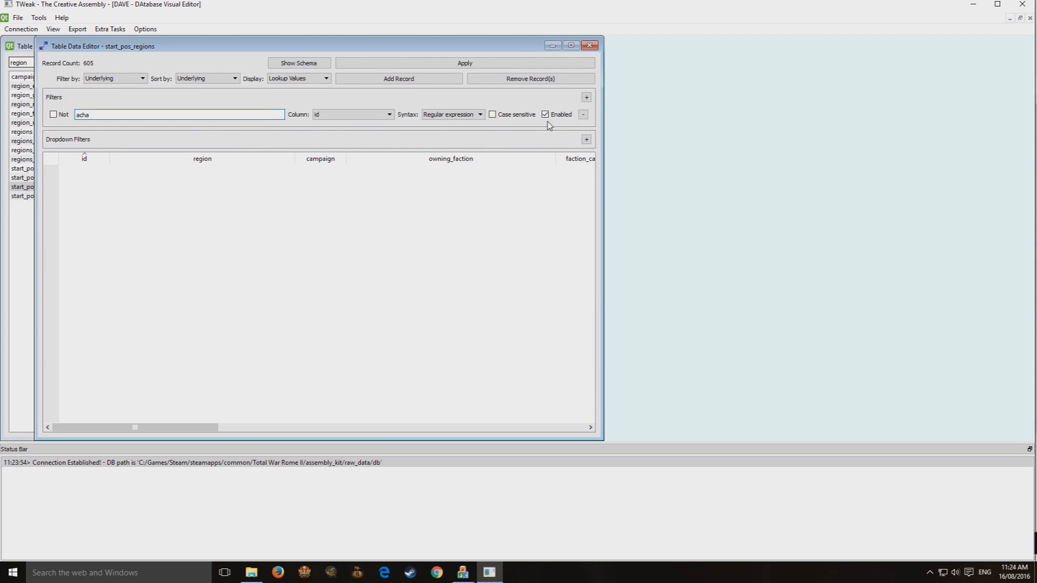
pyautogui.click(359, 115)
pyautogui.click(332, 132)
# Step: Select the region cell of the main_rome Athenae record to get its region key
pyautogui.click(194, 237)
pyautogui.click(160, 223)
pyautogui.doubleClick(167, 221)
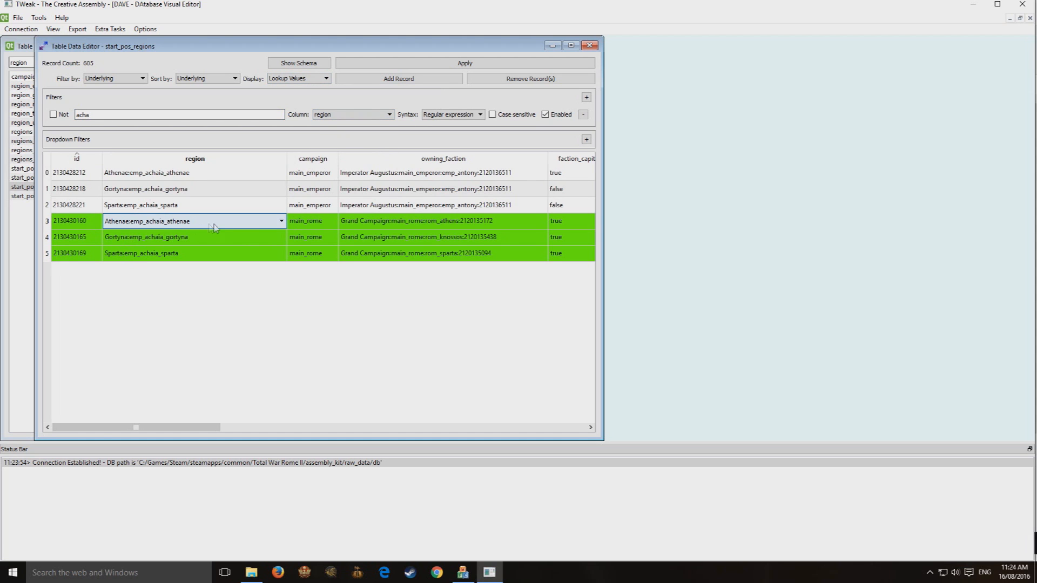
pyautogui.click(192, 199)
pyautogui.click(169, 222)
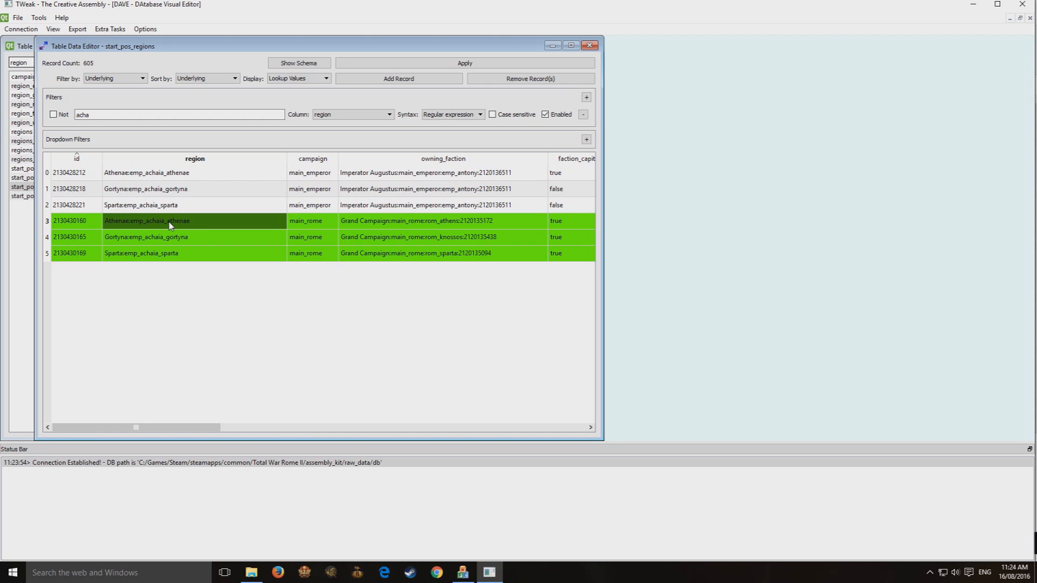
# Step: Close start_pos_regions, filter the table list by "factions", and open the factions table maximized
pyautogui.click(590, 45)
pyautogui.doubleClick(17, 64)
pyautogui.press('BackSpace')
pyautogui.write('factio')
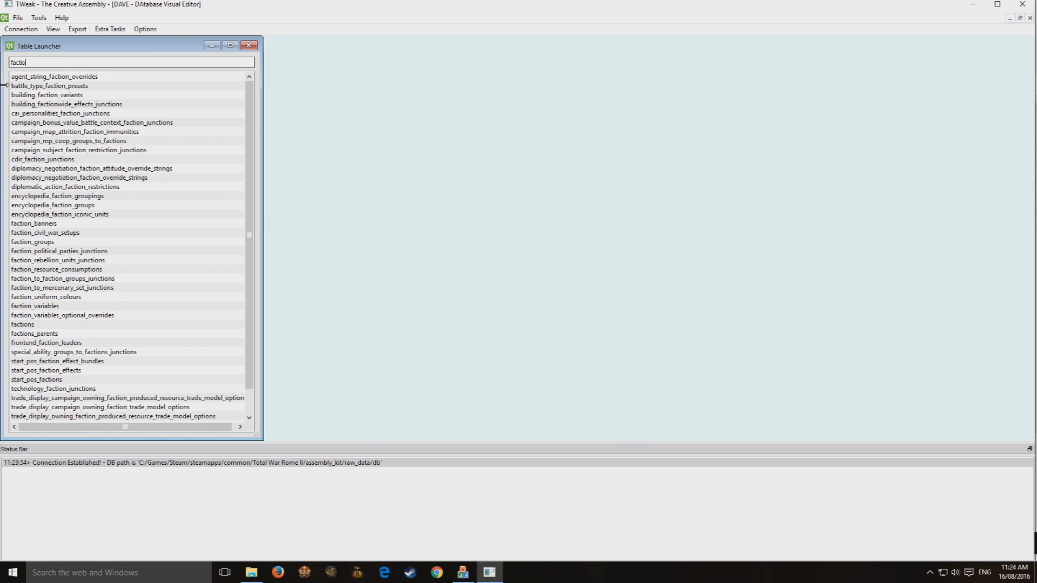
pyautogui.write('ns')
pyautogui.doubleClick(37, 87)
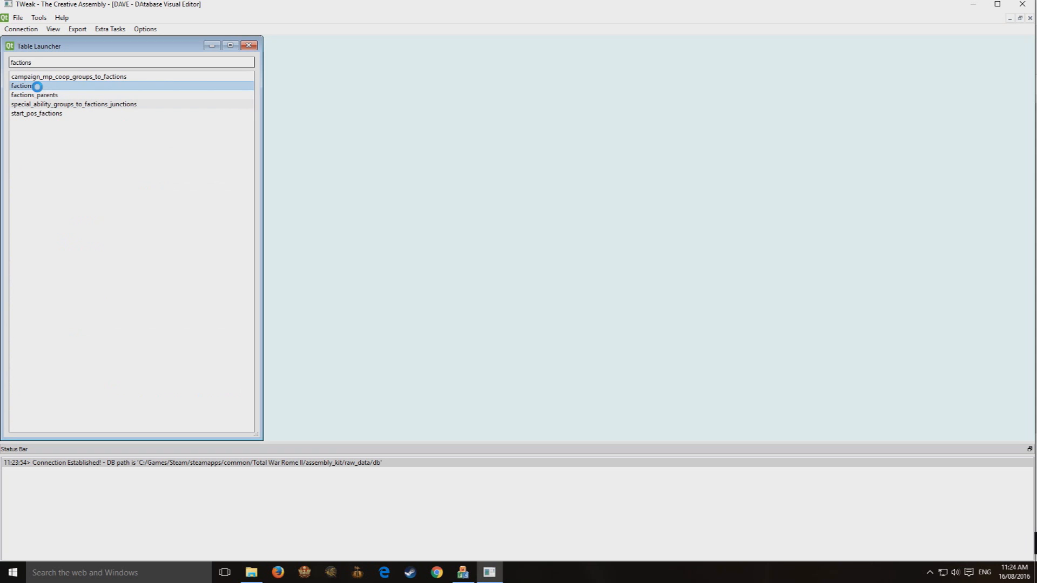
pyautogui.doubleClick(342, 47)
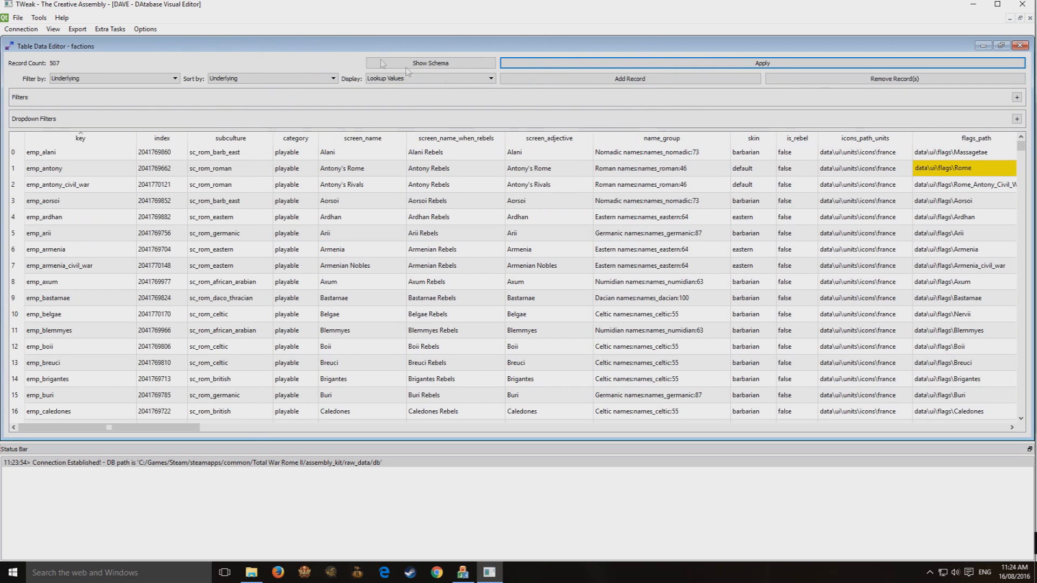
# Step: Add a new record to the factions table with the key vv_emergent_emp_achaia_athenae
pyautogui.click(702, 79)
pyautogui.moveTo(1022, 146); pyautogui.dragTo(1022, 416)
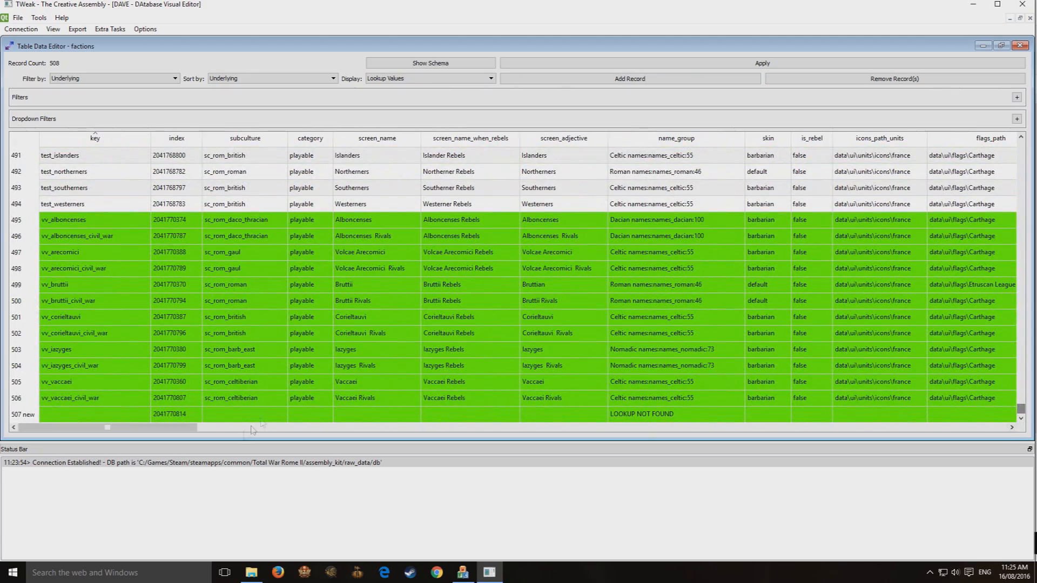
pyautogui.click(72, 419)
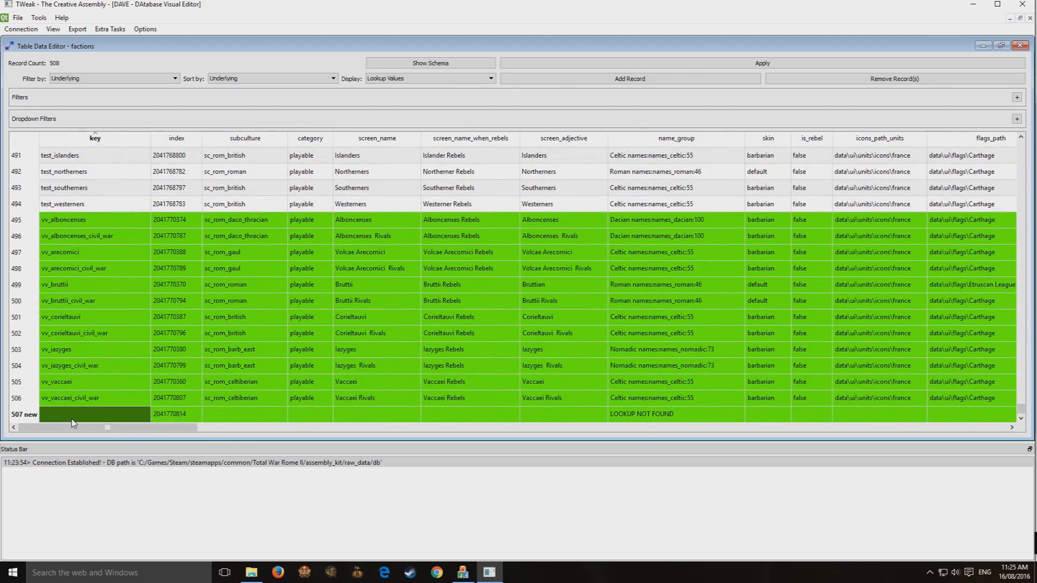
pyautogui.write('vv_eme')
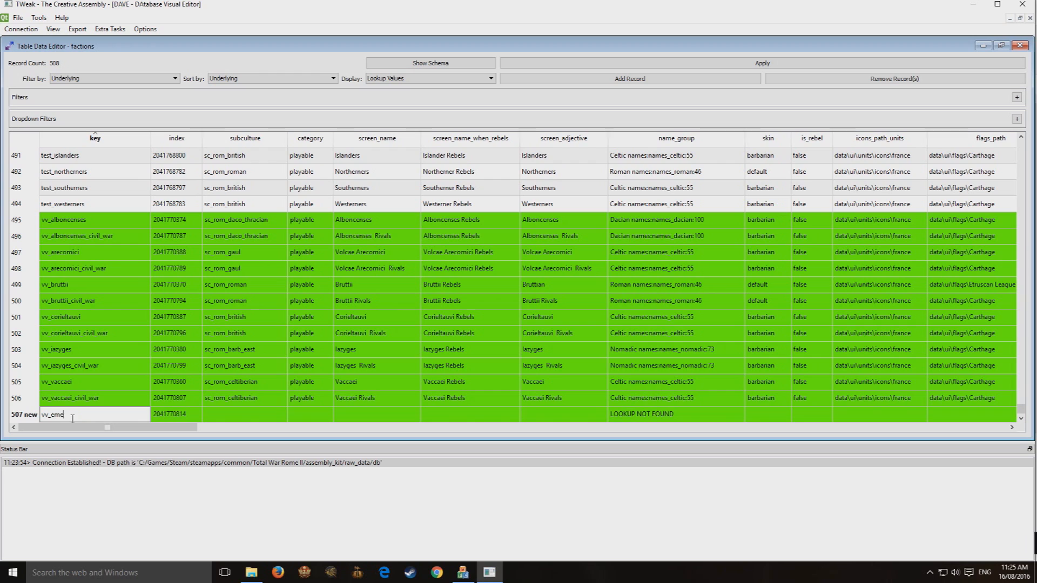
pyautogui.write('rgent_')
pyautogui.write('emp_achaia_athenae')
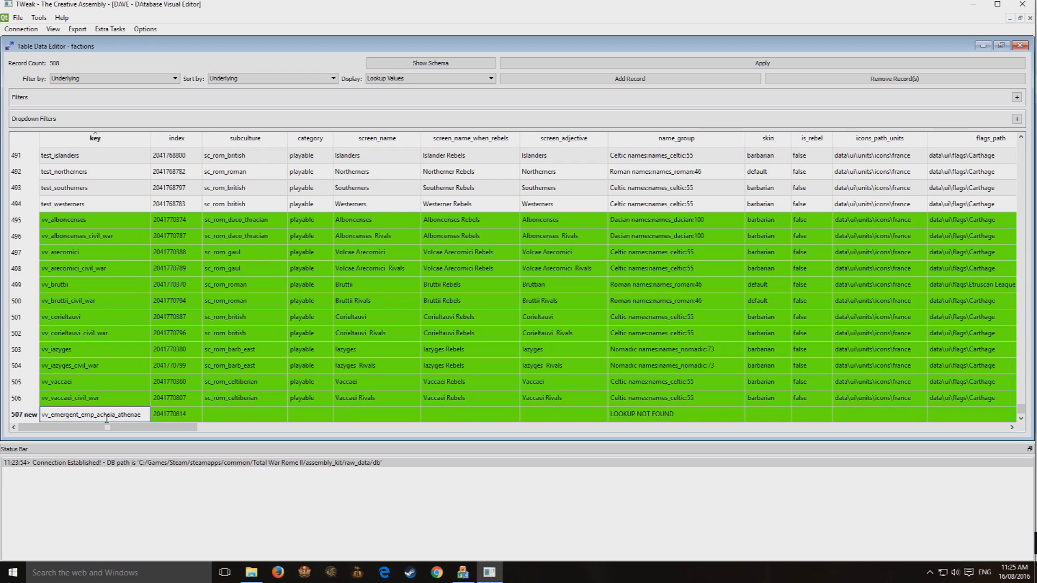
# Step: Set the new faction's subculture to sc_rom_greek
pyautogui.click(225, 415)
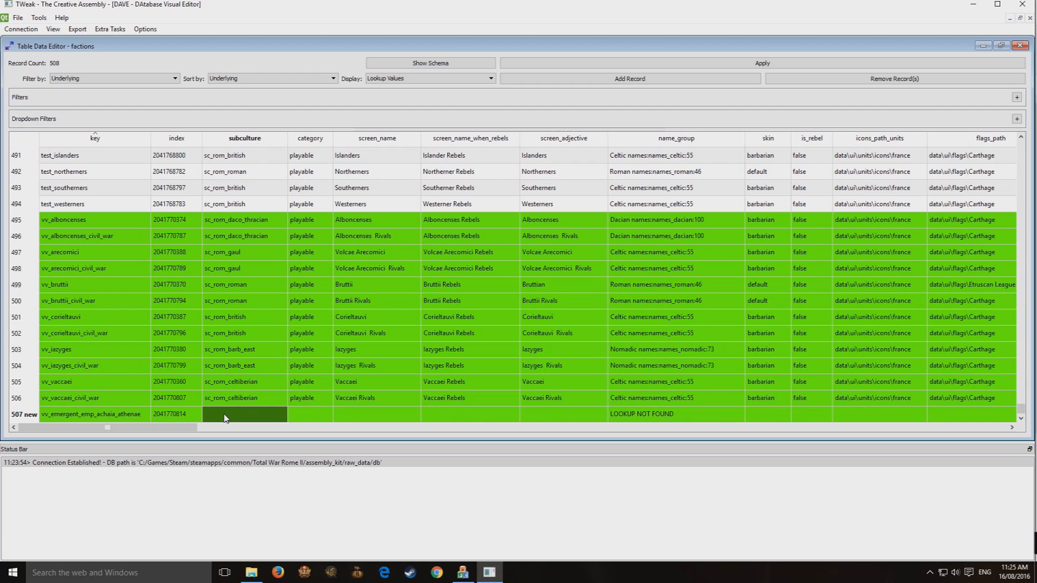
pyautogui.click(269, 419)
pyautogui.click(268, 419)
pyautogui.moveTo(283, 435); pyautogui.dragTo(278, 474)
pyautogui.click(231, 468)
# Step: Set the new faction's category to playable, matching the other faction records
pyautogui.click(323, 415)
pyautogui.click(322, 400)
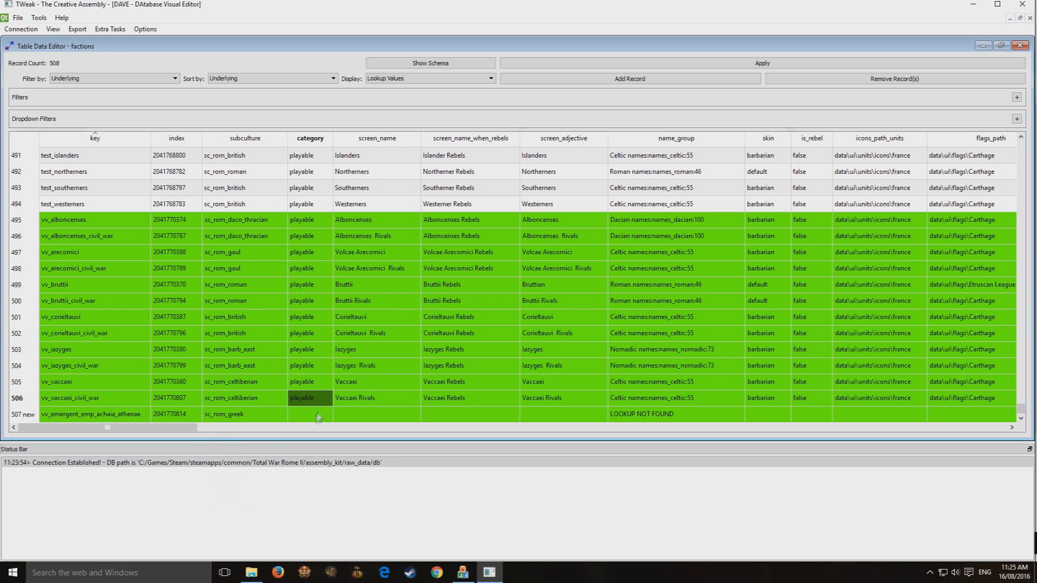
pyautogui.click(319, 416)
pyautogui.write('playable')
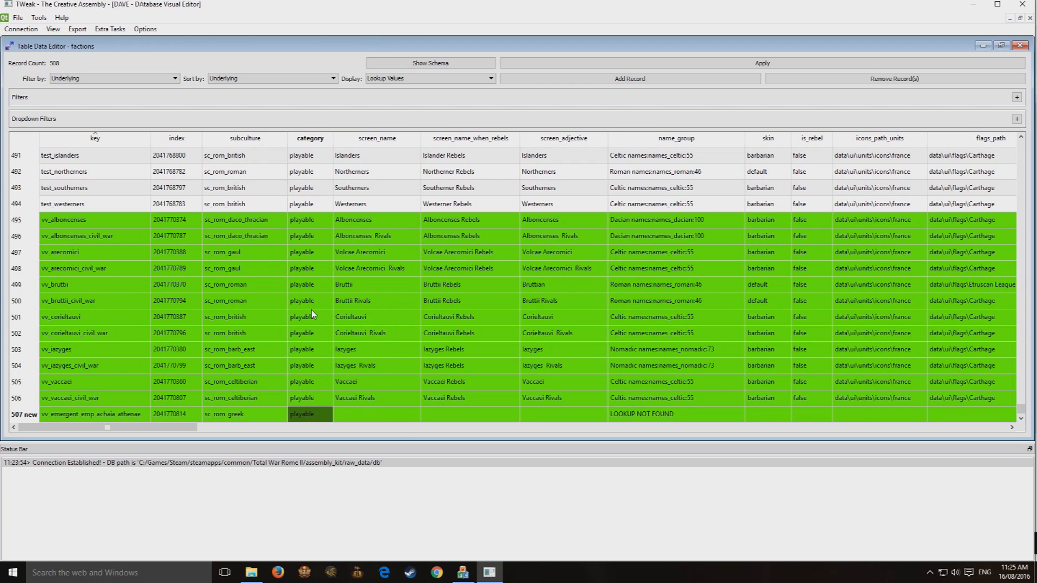
# Step: Enter "Emergent Athens" as the new faction's screen_name
pyautogui.click(351, 420)
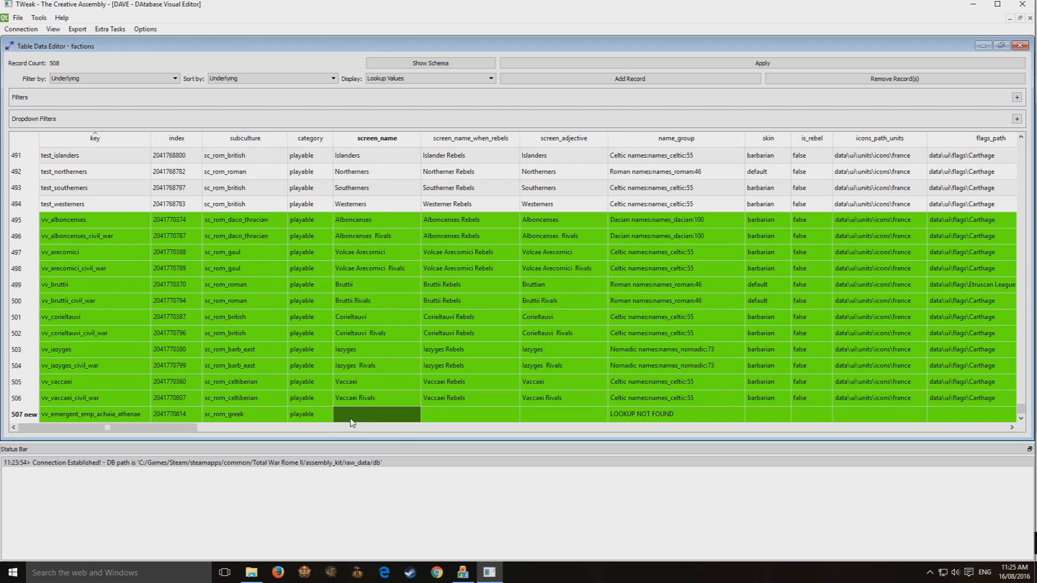
pyautogui.write('Athens Emer')
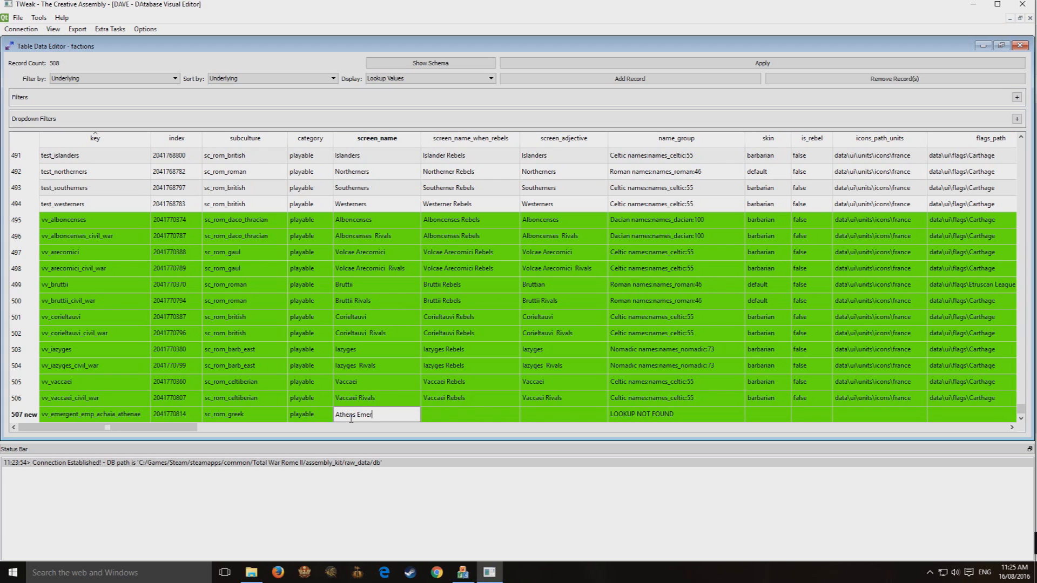
pyautogui.write('gen')
pyautogui.press('BackSpace')
pyautogui.press('BackSpace')
pyautogui.press('BackSpace')
pyautogui.press('BackSpace')
pyautogui.press('BackSpace')
pyautogui.press('BackSpace')
pyautogui.press('BackSpace')
pyautogui.press('BackSpace')
pyautogui.press('BackSpace')
pyautogui.press('BackSpace')
pyautogui.press('BackSpace')
pyautogui.press('BackSpace')
pyautogui.press('BackSpace')
pyautogui.press('BackSpace')
pyautogui.write('E')
pyautogui.press('Tab')
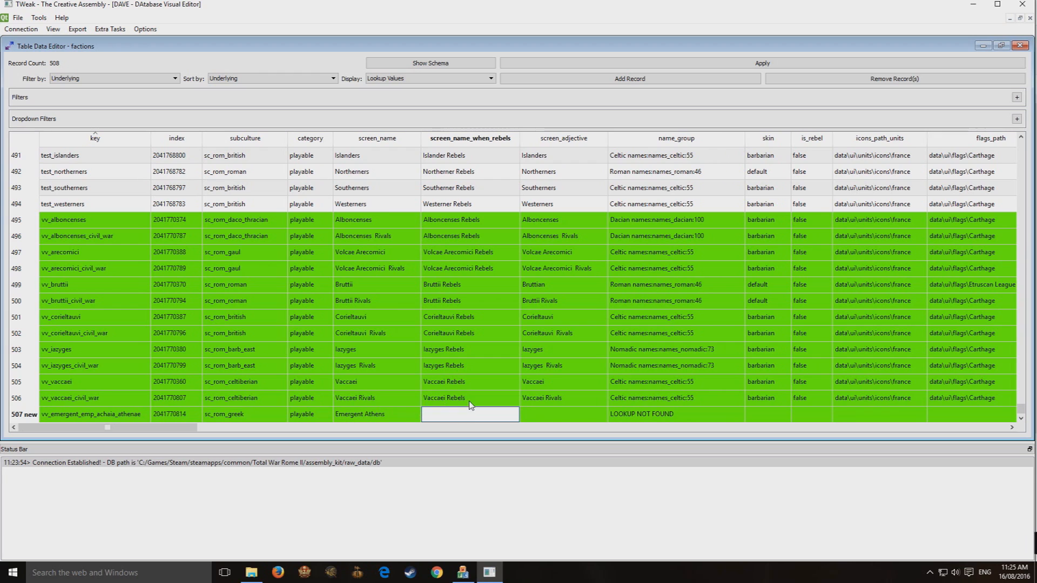
pyautogui.press('Return')
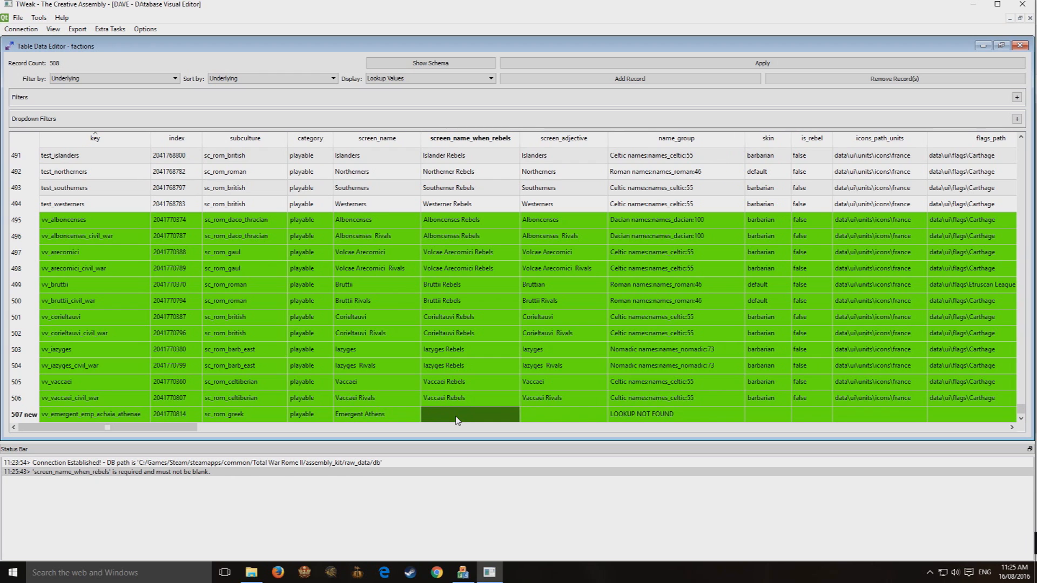
pyautogui.click(409, 417)
pyautogui.write('Ath')
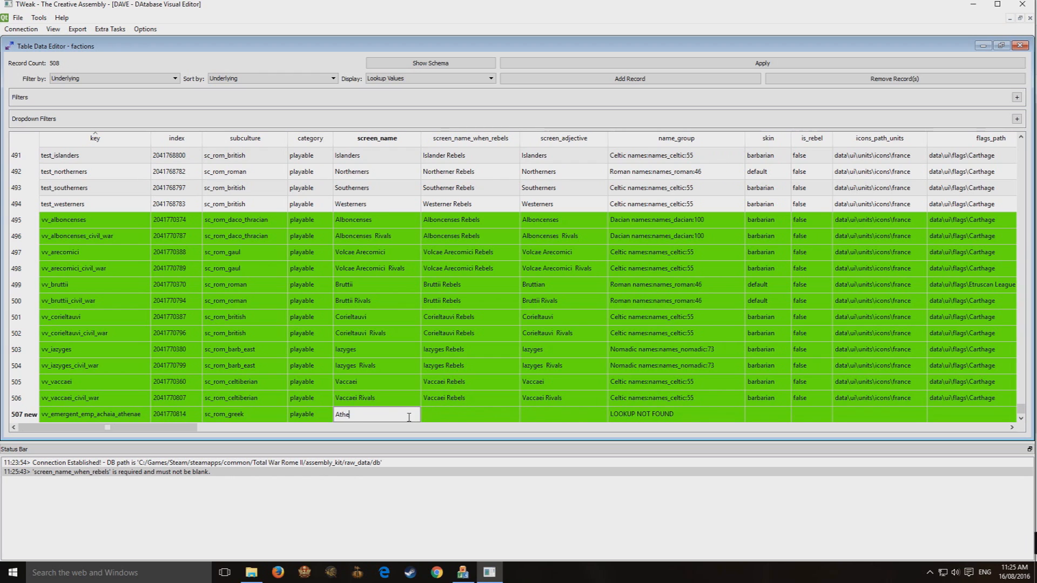
pyautogui.press('Escape')
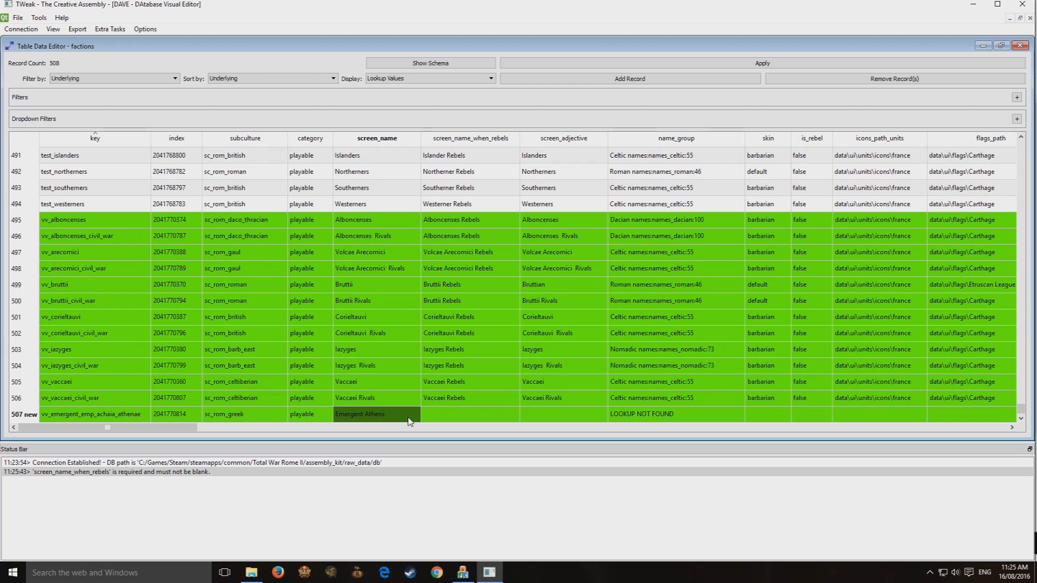
# Step: Set the new faction's screen_name_when_rebels to "Athenian Revolutionaries" and its screen_adjective to "Athens"
pyautogui.click(465, 420)
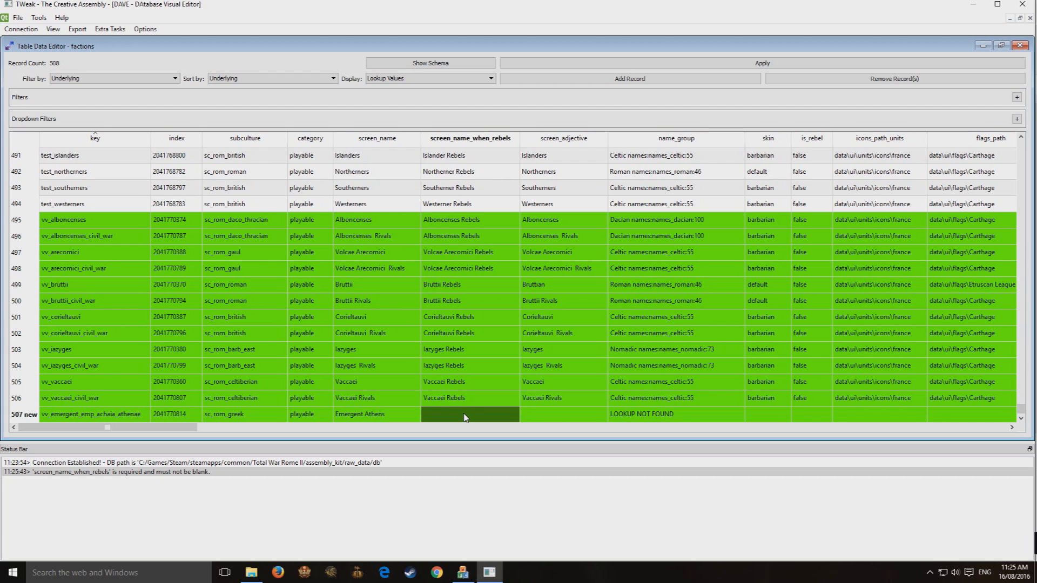
pyautogui.write('A')
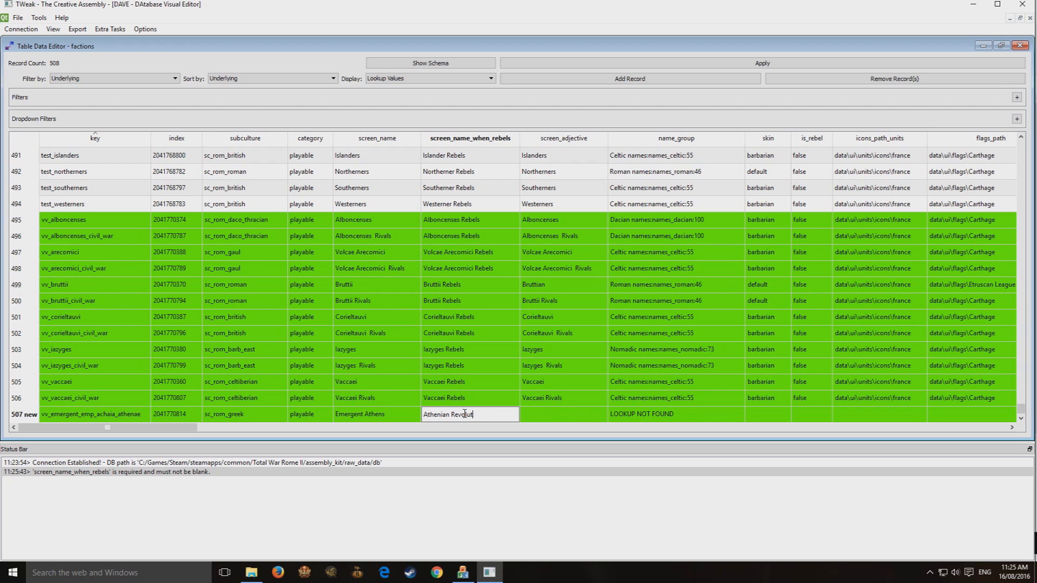
pyautogui.write('thenian Revolutionaries')
pyautogui.press('Tab')
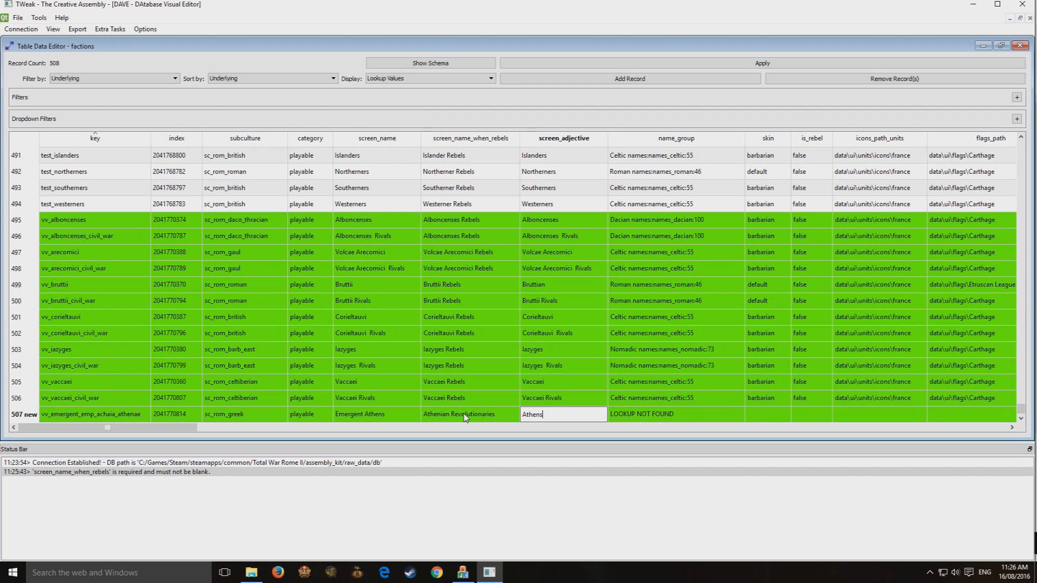
pyautogui.press('Tab')
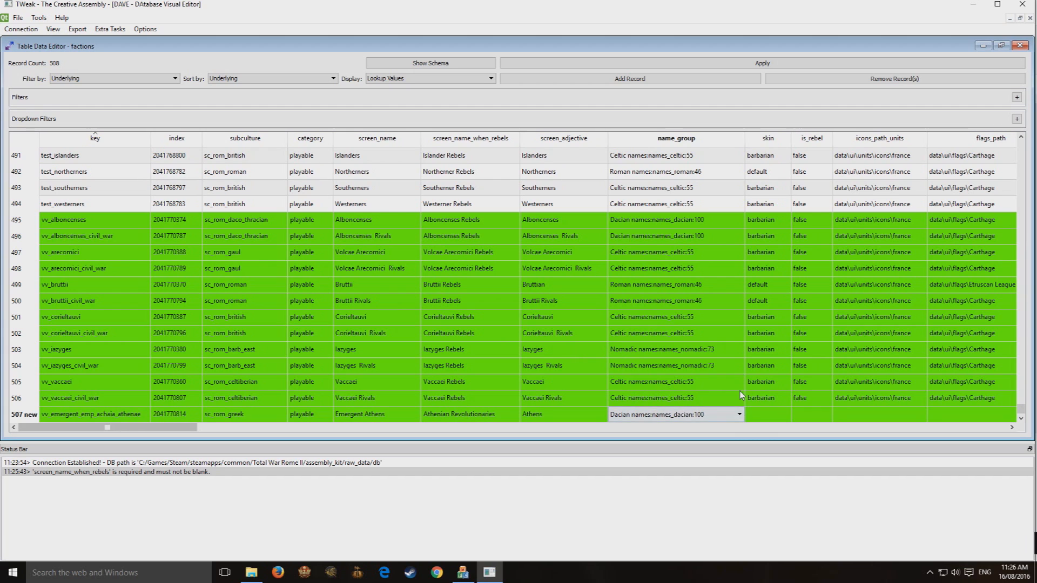
# Step: Set the new faction's name_group to Hellenistic names:names_hellenistic:48
pyautogui.click(739, 414)
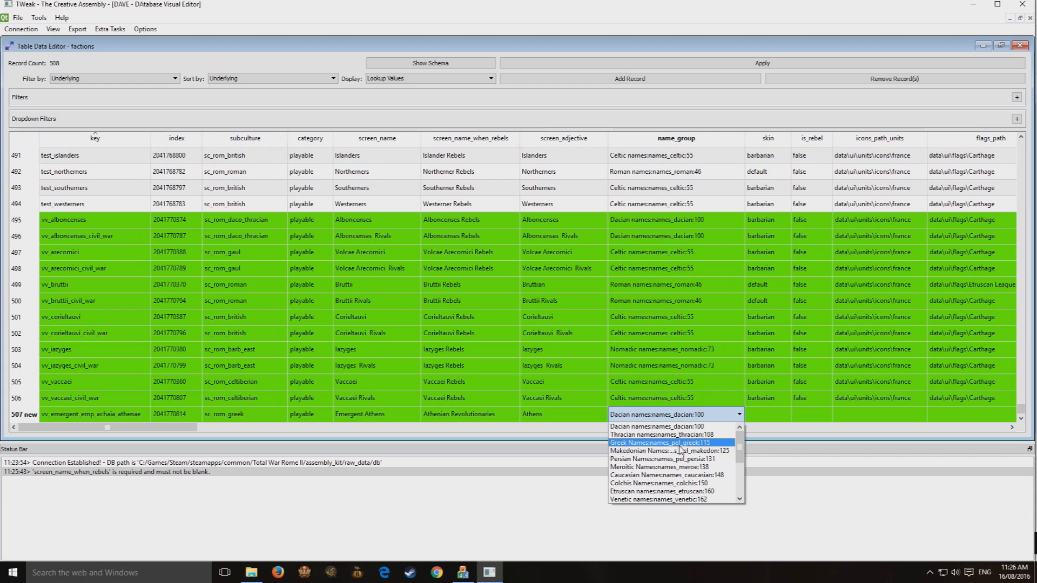
pyautogui.scroll(-3, 702, 466)
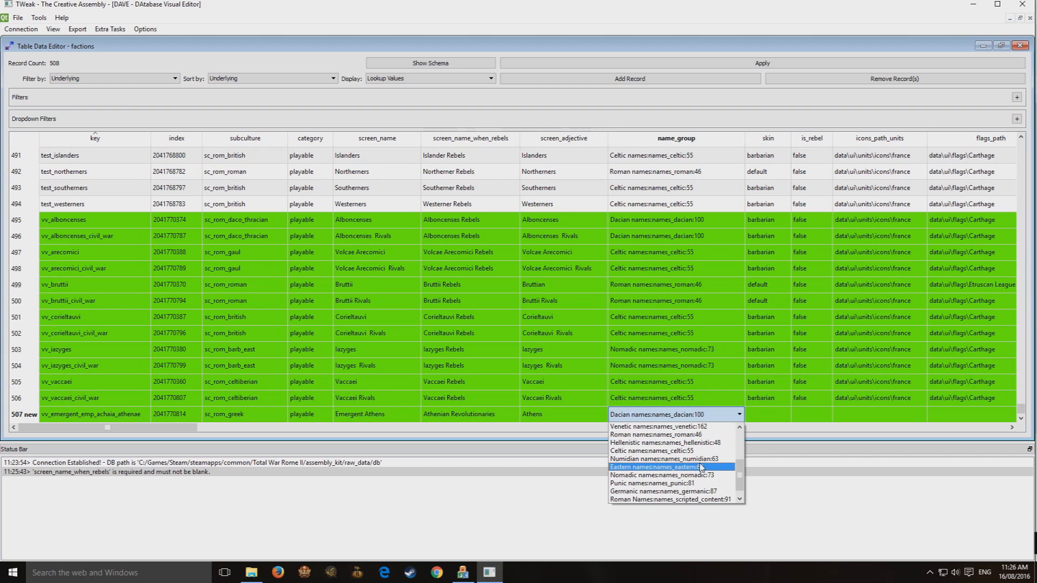
pyautogui.click(665, 443)
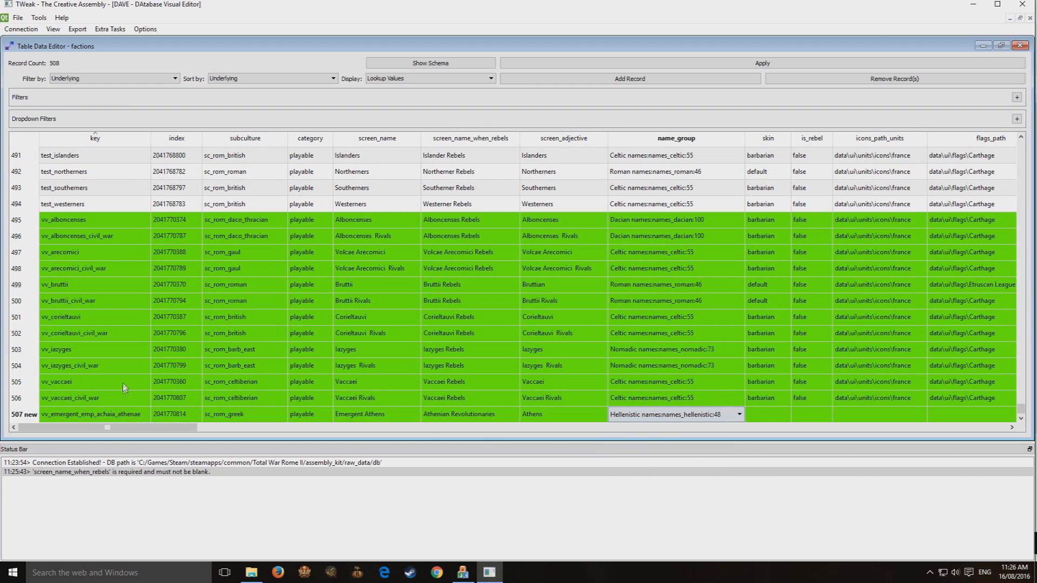
pyautogui.click(460, 350)
# Step: Check the skin values of other factions and set the new faction's skin to "hellenic"
pyautogui.moveTo(186, 427); pyautogui.dragTo(242, 428)
pyautogui.doubleClick(485, 417)
pyautogui.click(496, 301)
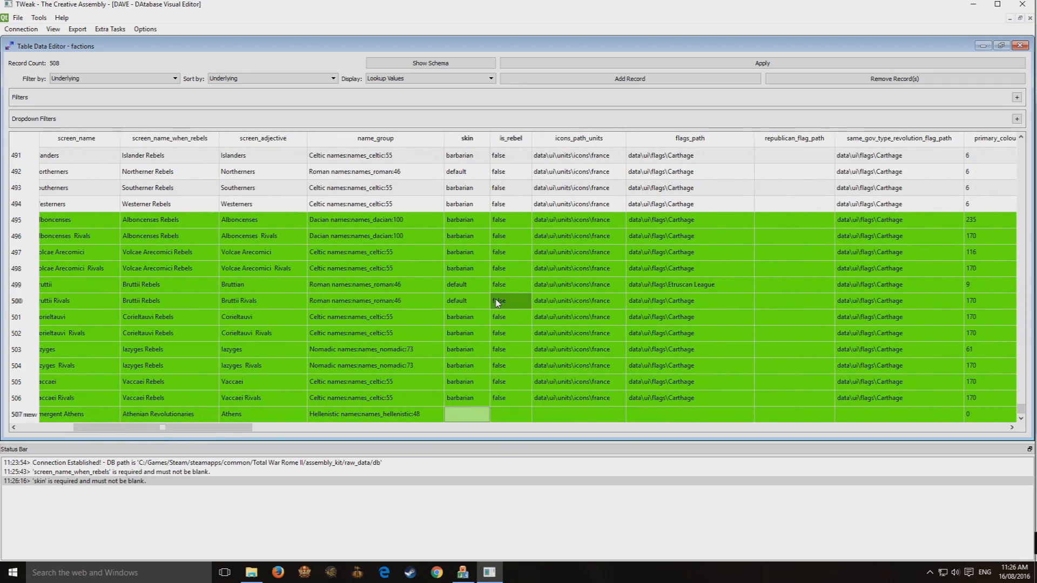
pyautogui.scroll(5, 494, 314)
pyautogui.scroll(8, 494, 319)
pyautogui.click(470, 242)
pyautogui.scroll(-12, 470, 241)
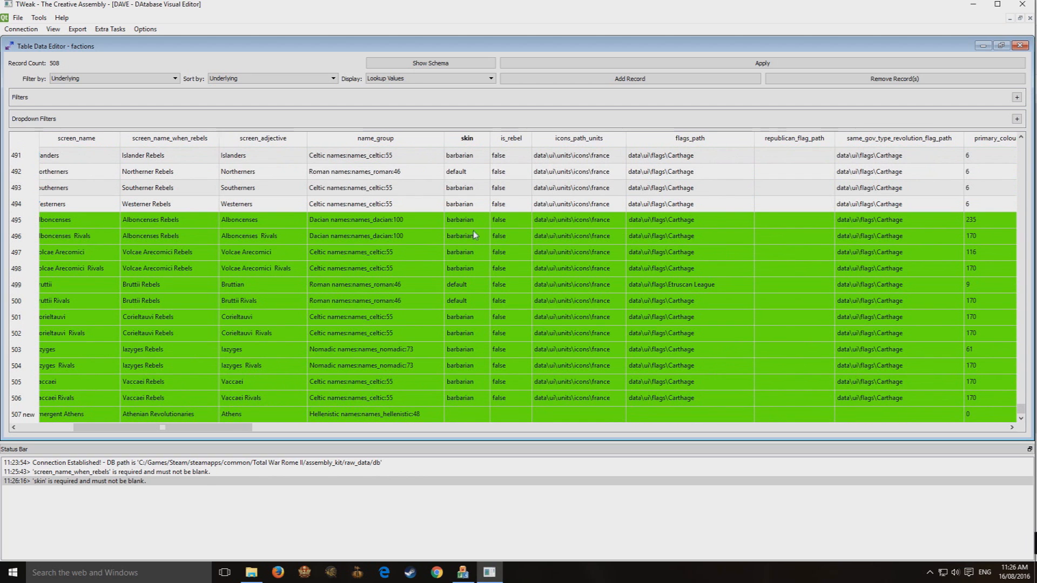
pyautogui.click(468, 418)
pyautogui.write('hellenic')
# Step: Set the new faction's is_rebel value to false, matching the other Vaccaei records
pyautogui.click(527, 320)
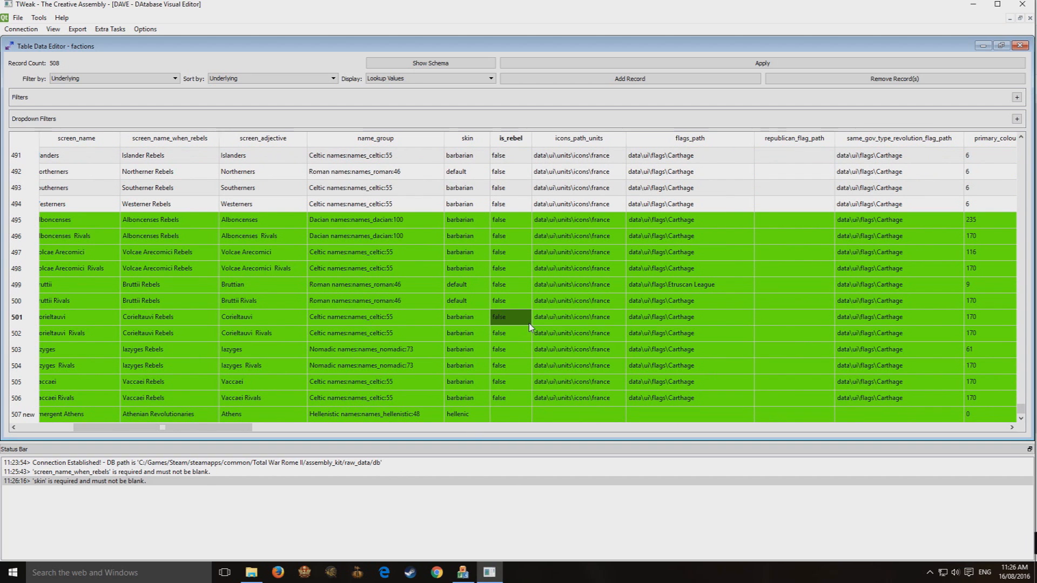
pyautogui.click(510, 398)
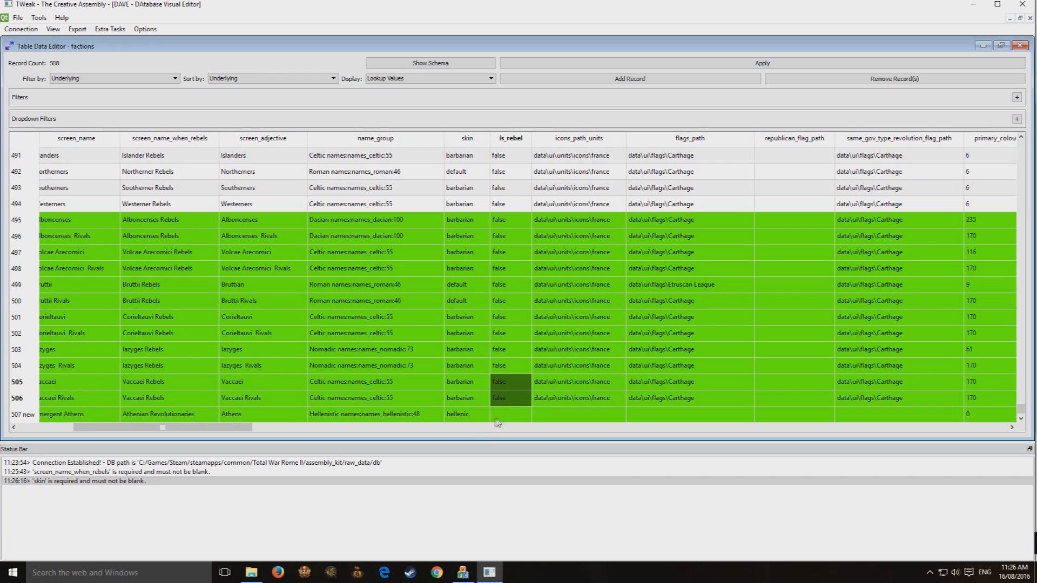
pyautogui.click(511, 419)
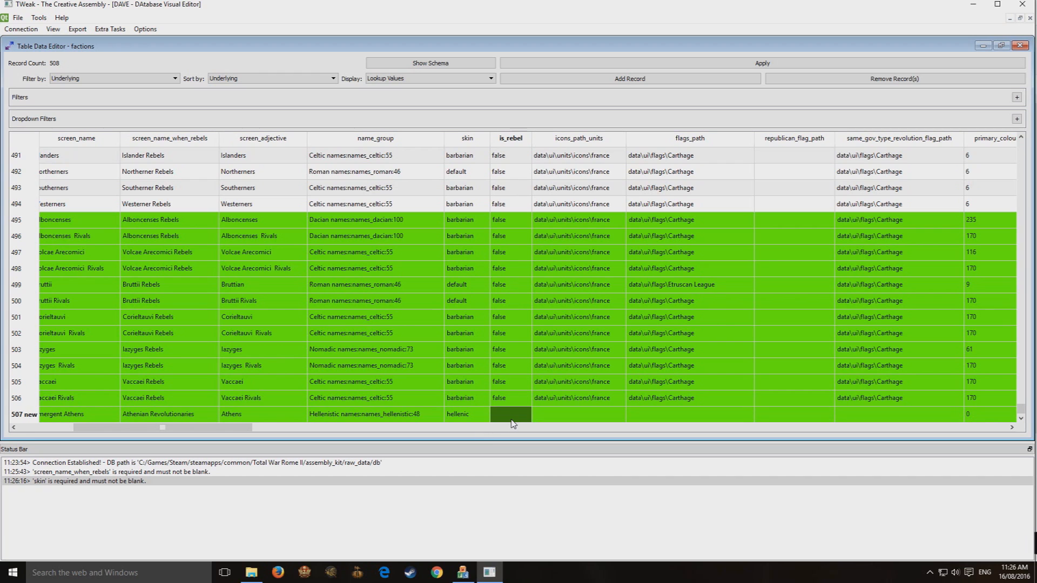
pyautogui.click(514, 415)
pyautogui.click(513, 357)
pyautogui.click(517, 420)
# Step: Copy the icons_path_units value data\ui\units\icons\france from an existing record into the new faction's record
pyautogui.moveTo(231, 428); pyautogui.dragTo(277, 434)
pyautogui.moveTo(452, 398); pyautogui.dragTo(379, 398)
pyautogui.click(345, 353)
pyautogui.click(350, 406)
pyautogui.hotkey('ctrl', 'c')
pyautogui.click(339, 418)
pyautogui.hotkey('ctrl', 'v')
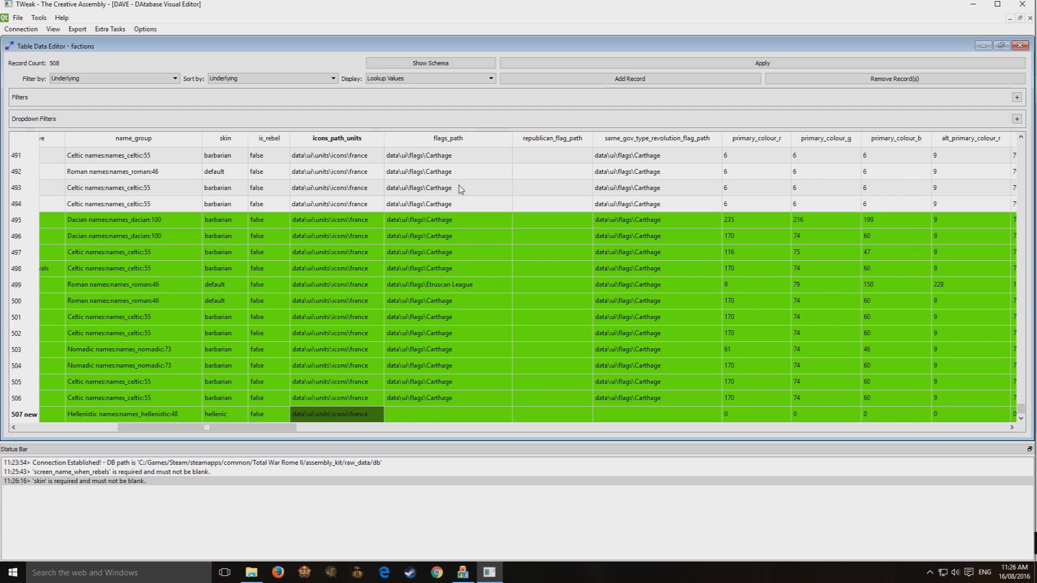
# Step: Set the new faction's flags_path and same_gov_type_revolution_flag_path to data\ui\flags\Carthage, copied from an existing record
pyautogui.click(456, 289)
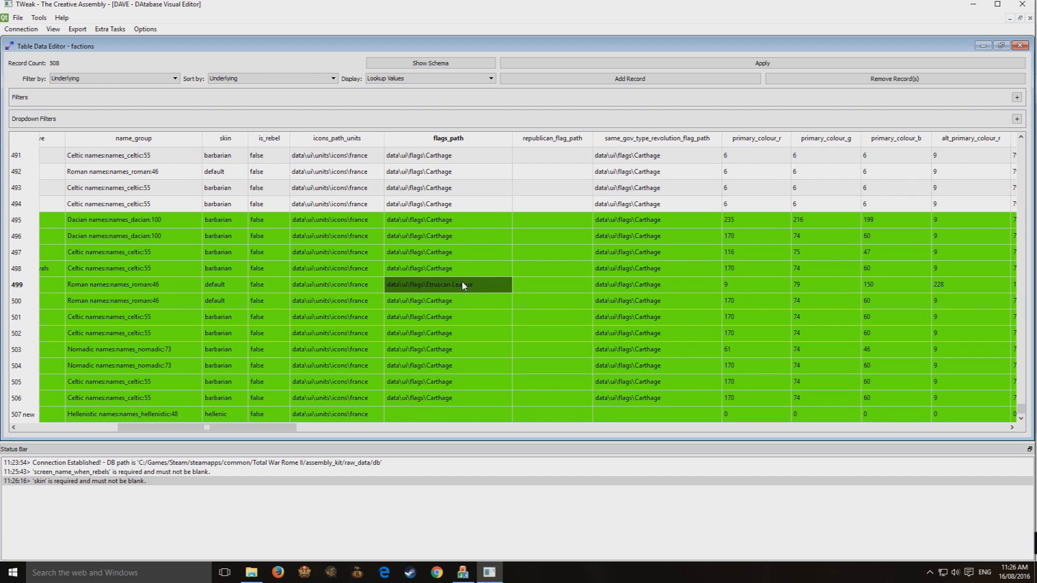
pyautogui.click(438, 403)
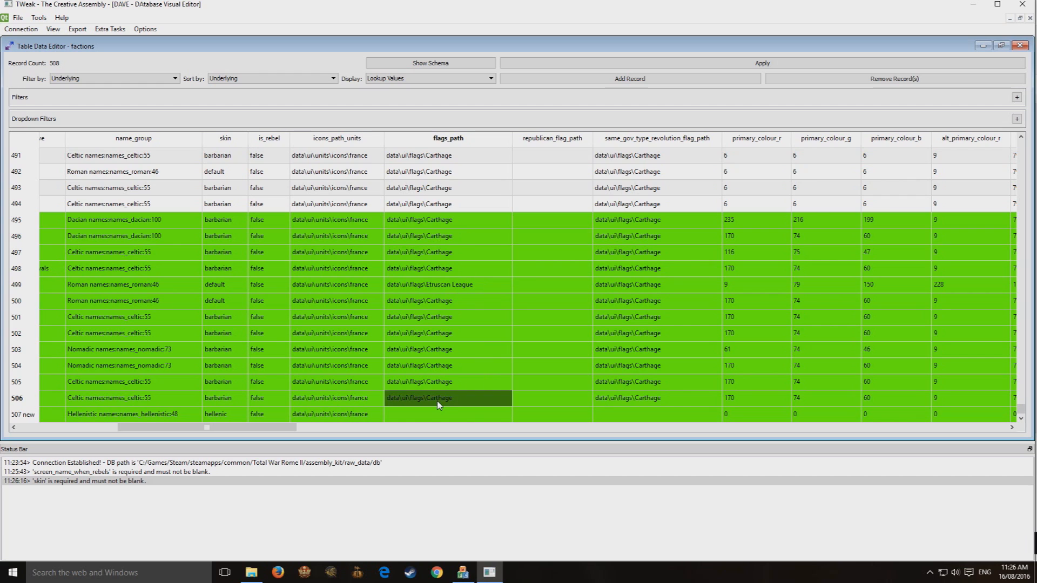
pyautogui.click(442, 417)
pyautogui.hotkey('ctrl', 'v')
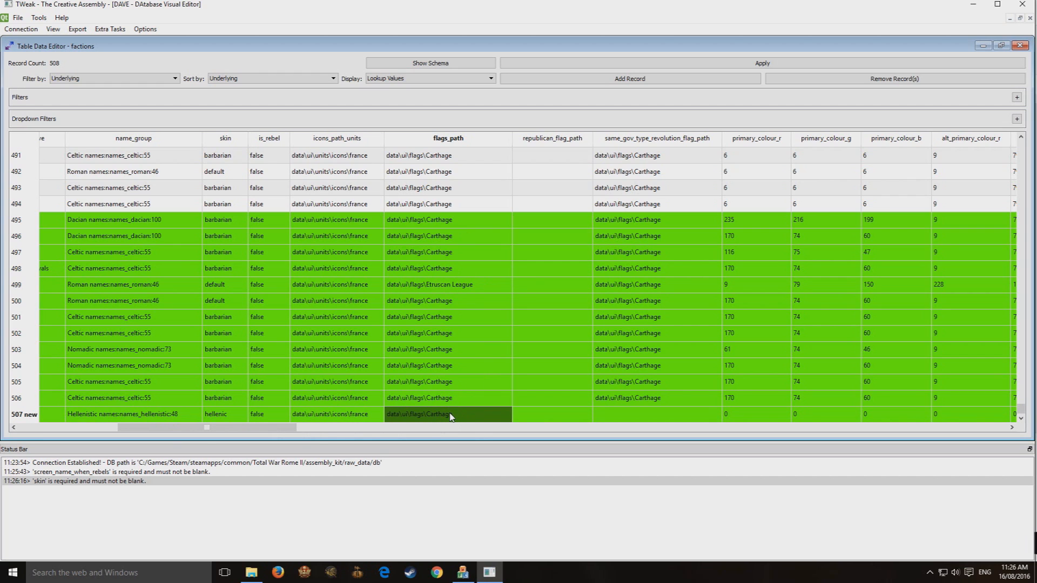
pyautogui.click(374, 428)
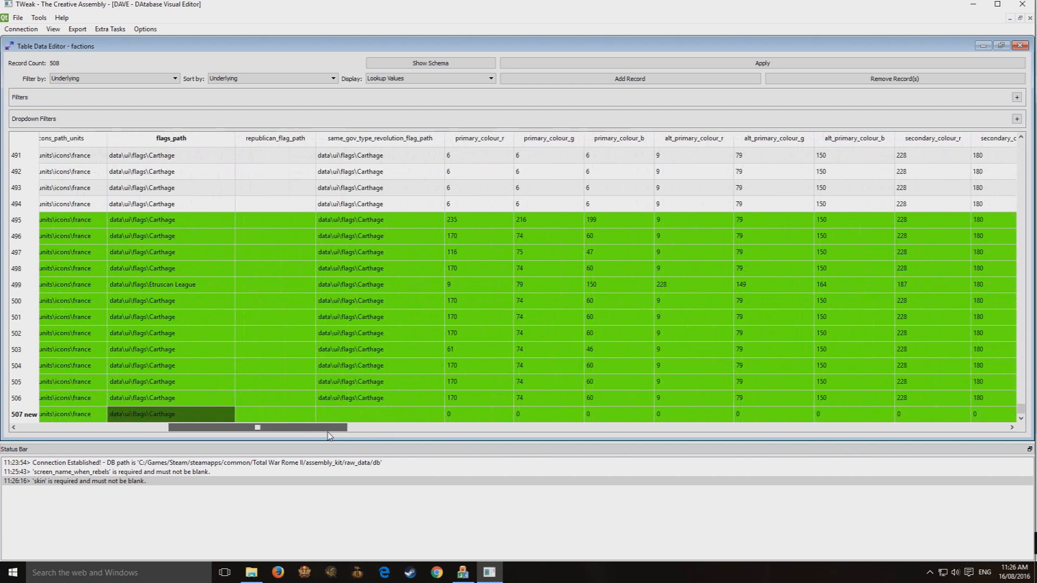
pyautogui.click(371, 414)
pyautogui.hotkey('ctrl', 'v')
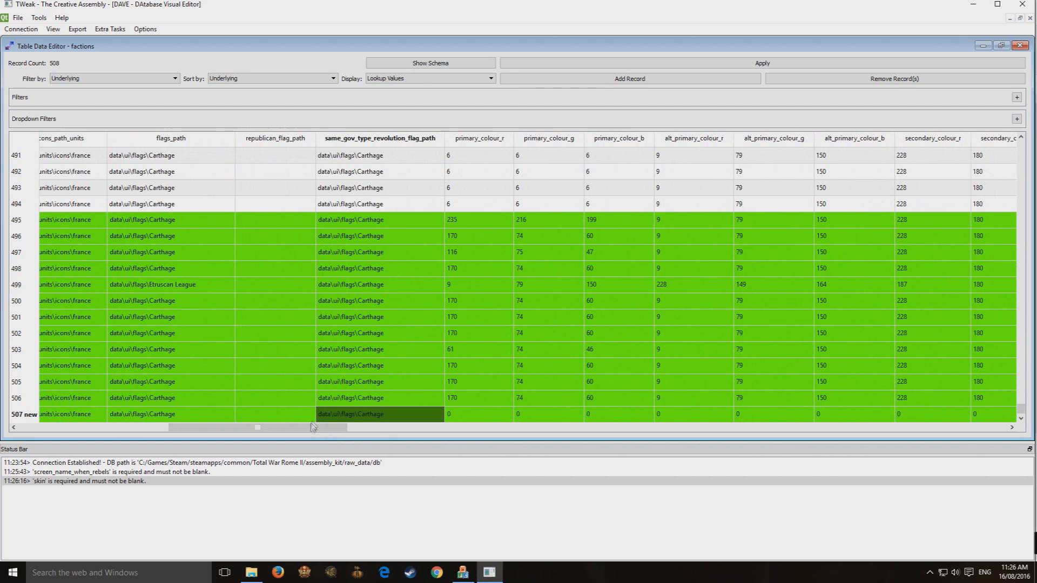
# Step: Pass over the faction colour columns and set the new faction's military_group to athens_syracuse
pyautogui.moveTo(317, 428); pyautogui.dragTo(359, 428)
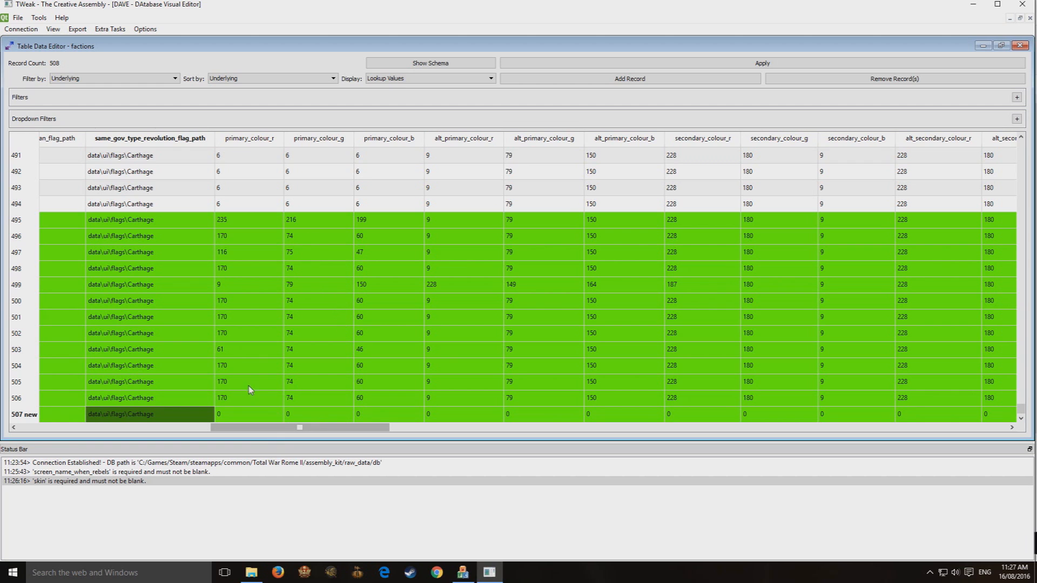
pyautogui.moveTo(248, 273); pyautogui.dragTo(185, 271)
pyautogui.moveTo(630, 428); pyautogui.dragTo(551, 443)
pyautogui.click(280, 417)
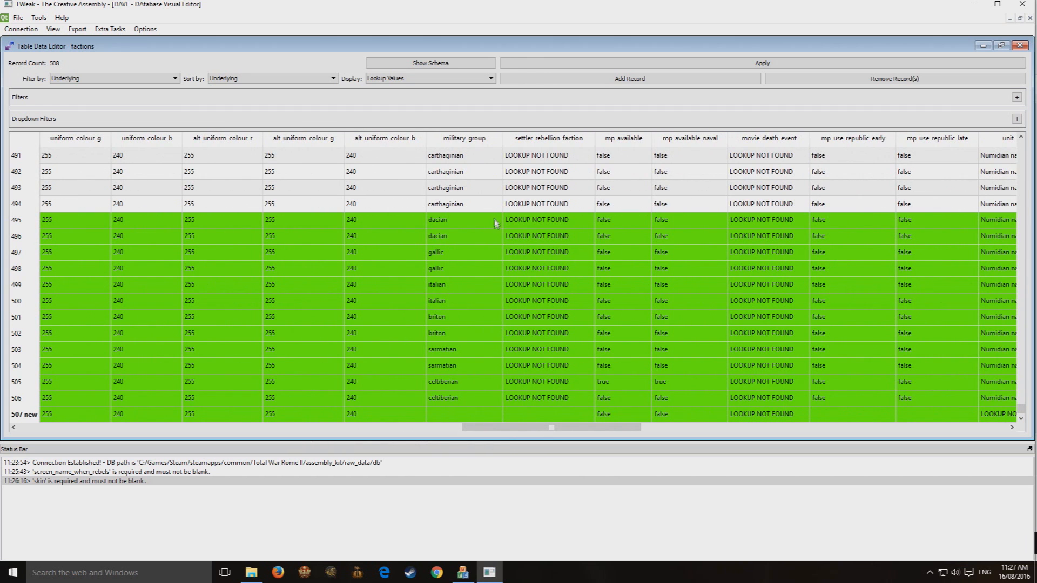
pyautogui.doubleClick(484, 415)
pyautogui.click(497, 415)
pyautogui.moveTo(497, 437); pyautogui.dragTo(496, 441)
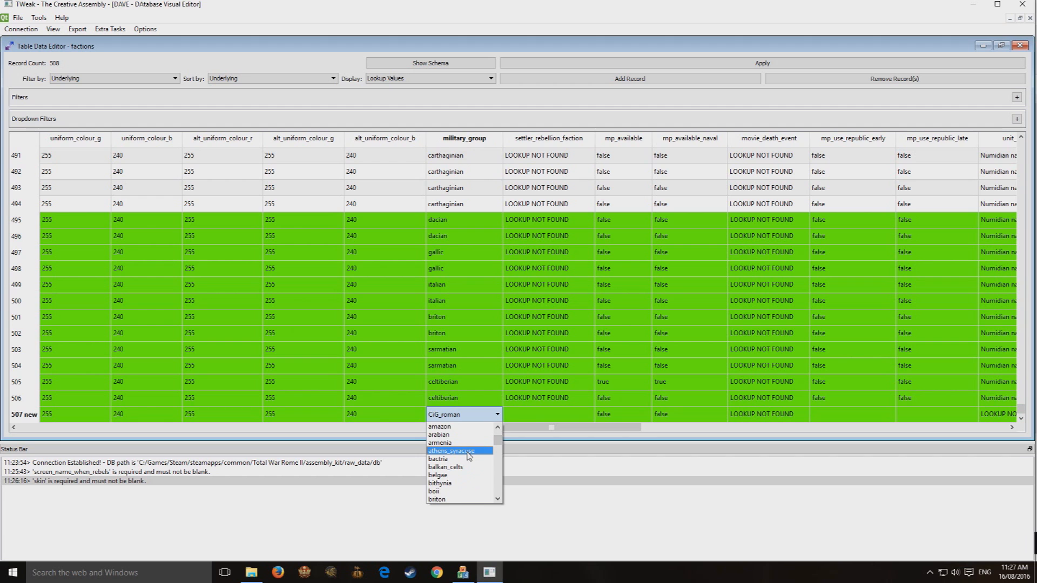
pyautogui.click(451, 451)
# Step: Copy the settler_rebellion_faction value LOOKUP NOT FOUND from the record above into the new faction's record
pyautogui.click(564, 380)
pyautogui.click(538, 399)
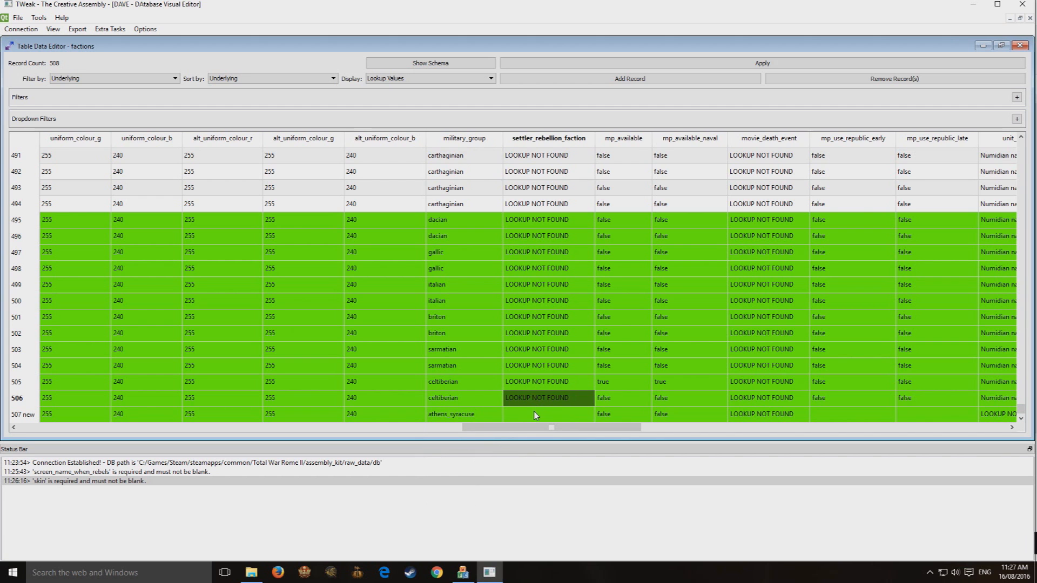
pyautogui.click(534, 415)
# Step: Set the new faction's mp_use_republic_early and mp_use_republic_late to false, copied from an existing record
pyautogui.moveTo(497, 427); pyautogui.dragTo(552, 436)
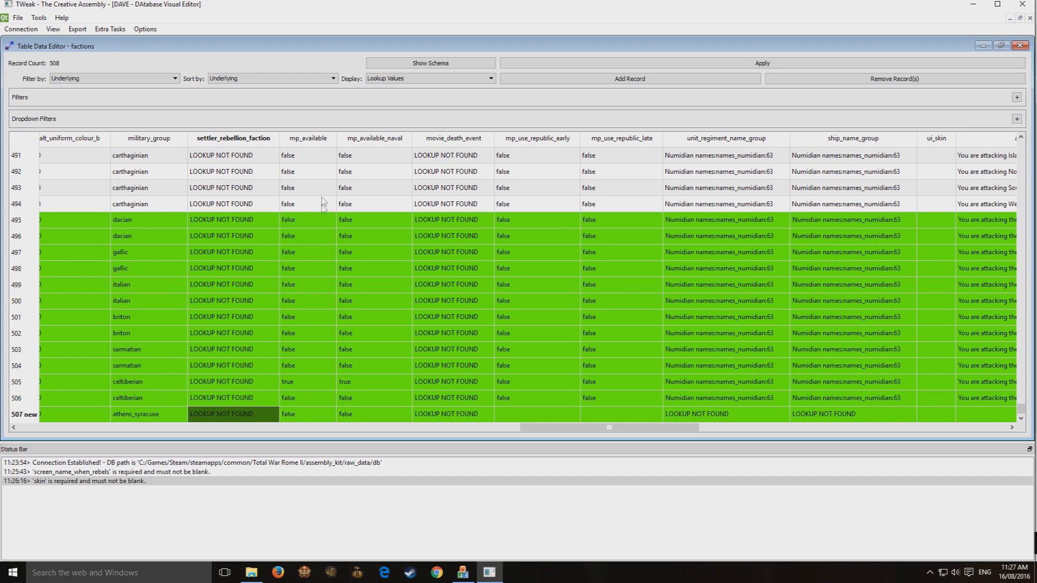
pyautogui.click(467, 403)
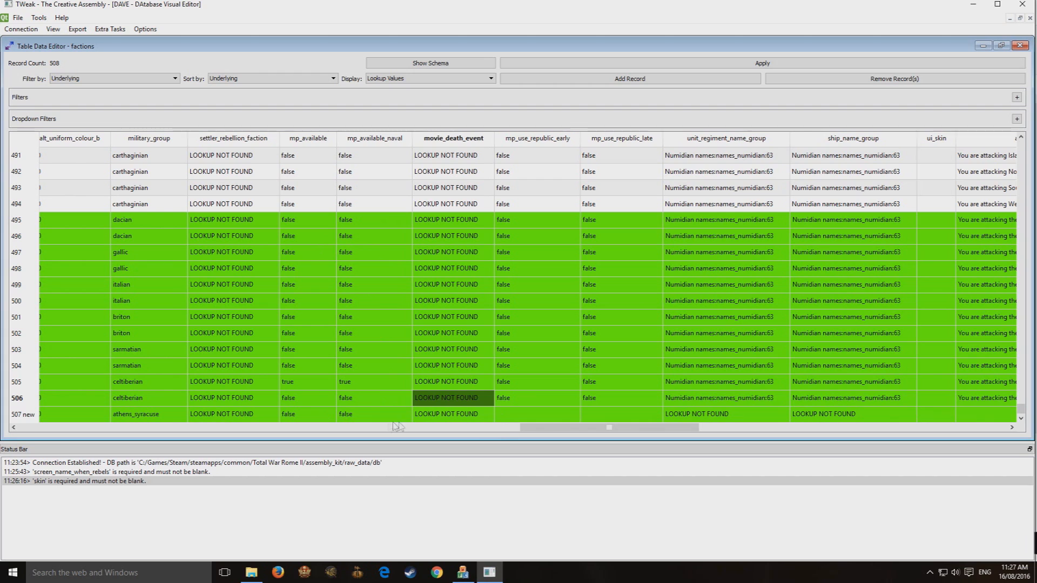
pyautogui.click(539, 335)
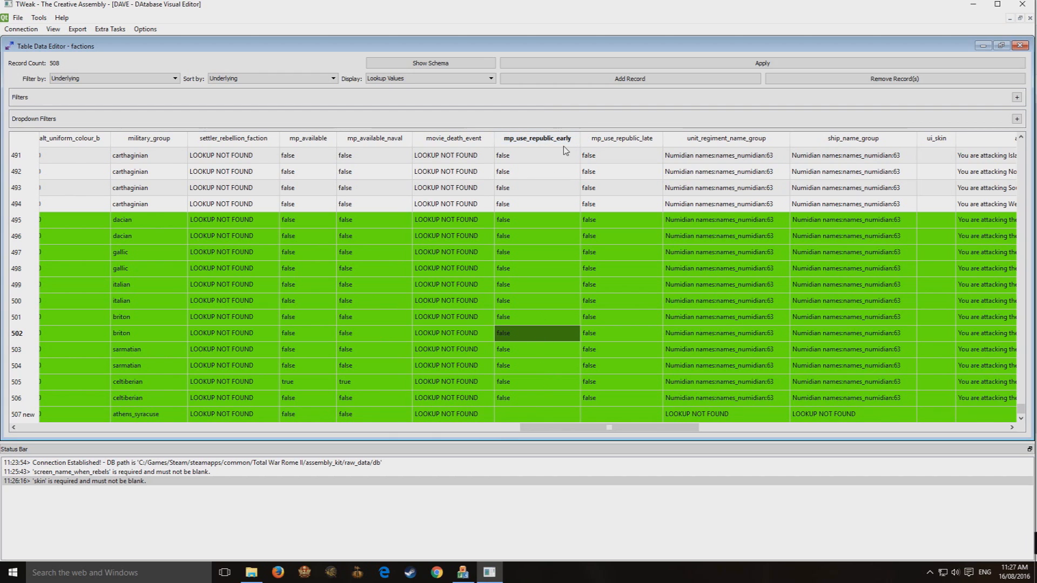
pyautogui.click(535, 381)
pyautogui.moveTo(528, 415); pyautogui.dragTo(627, 415)
pyautogui.hotkey('ctrl', 'v')
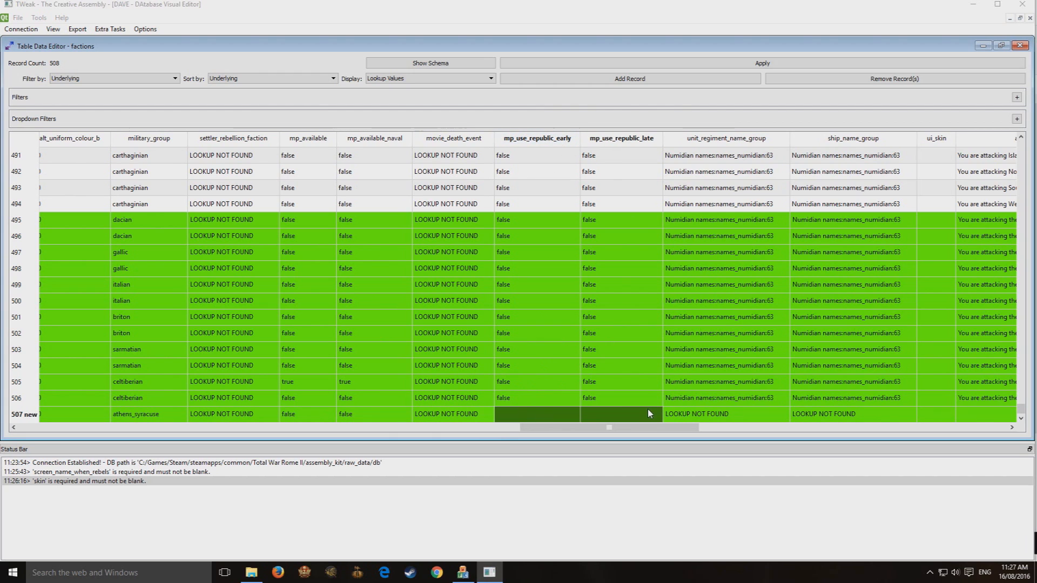
pyautogui.click(535, 297)
# Step: Set the new faction's unit_regiment_name_group and ship_name_group to Numidian names:names_numidian:63, copied from an existing record
pyautogui.moveTo(627, 428); pyautogui.dragTo(682, 428)
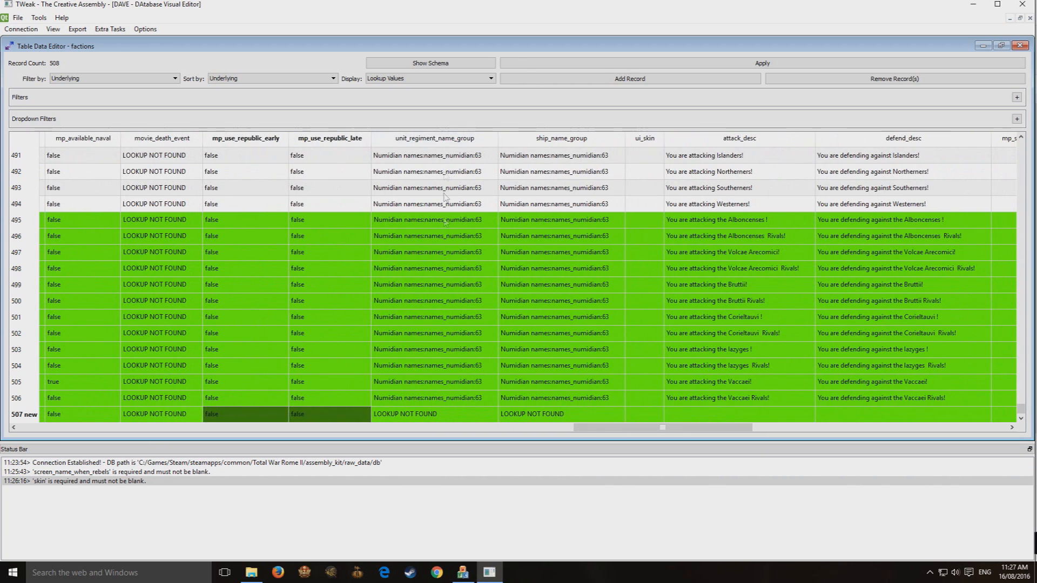
pyautogui.click(442, 273)
pyautogui.hotkey('ctrl', 'c')
pyautogui.click(449, 414)
pyautogui.hotkey('ctrl', 'v')
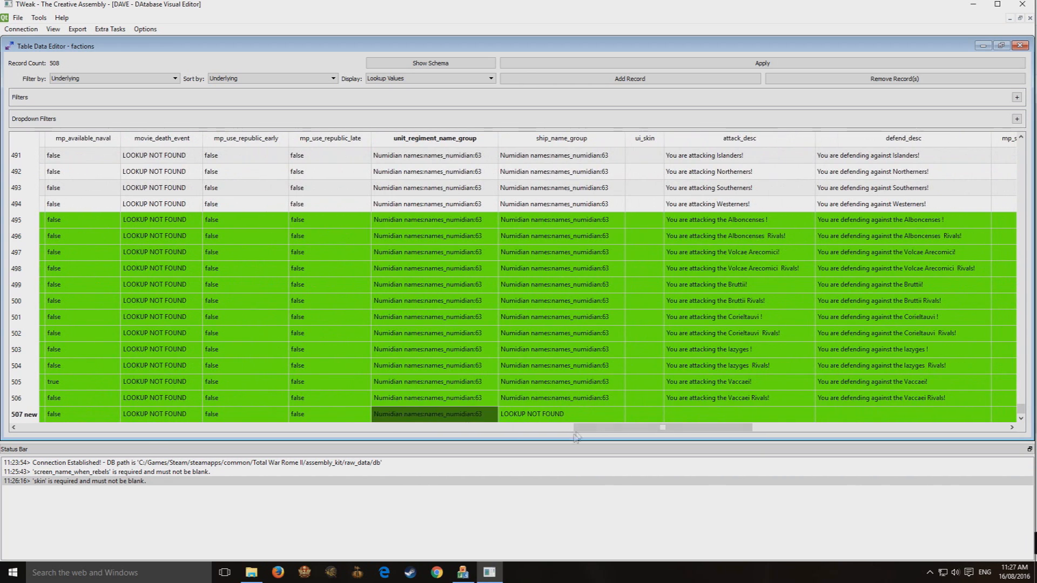
pyautogui.click(581, 415)
pyautogui.hotkey('ctrl', 'v')
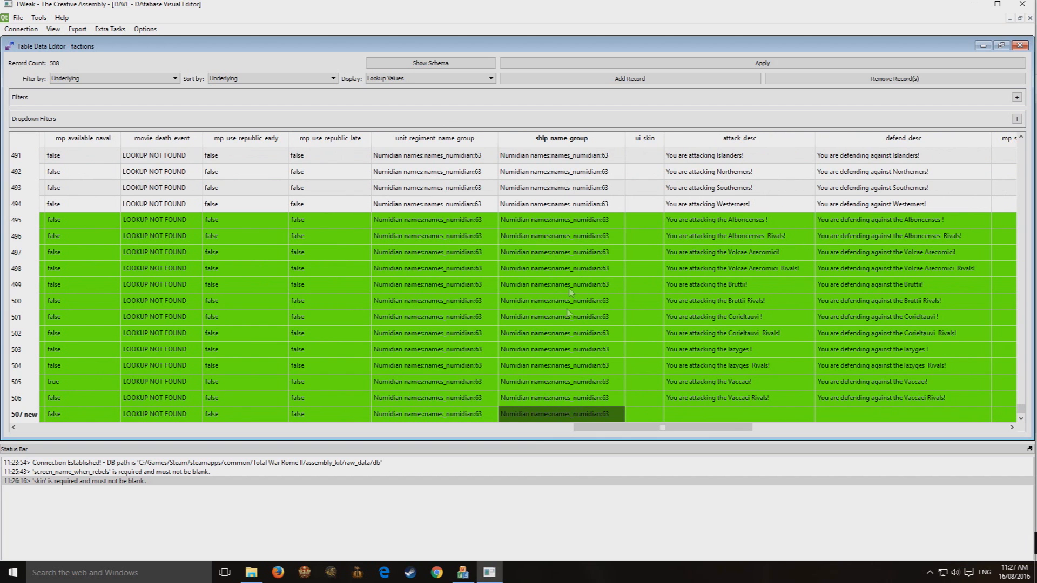
# Step: Copy the Vaccaei Rivals attack_desc and defend_desc texts into the new faction's record
pyautogui.moveTo(621, 428); pyautogui.dragTo(671, 427)
pyautogui.click(450, 413)
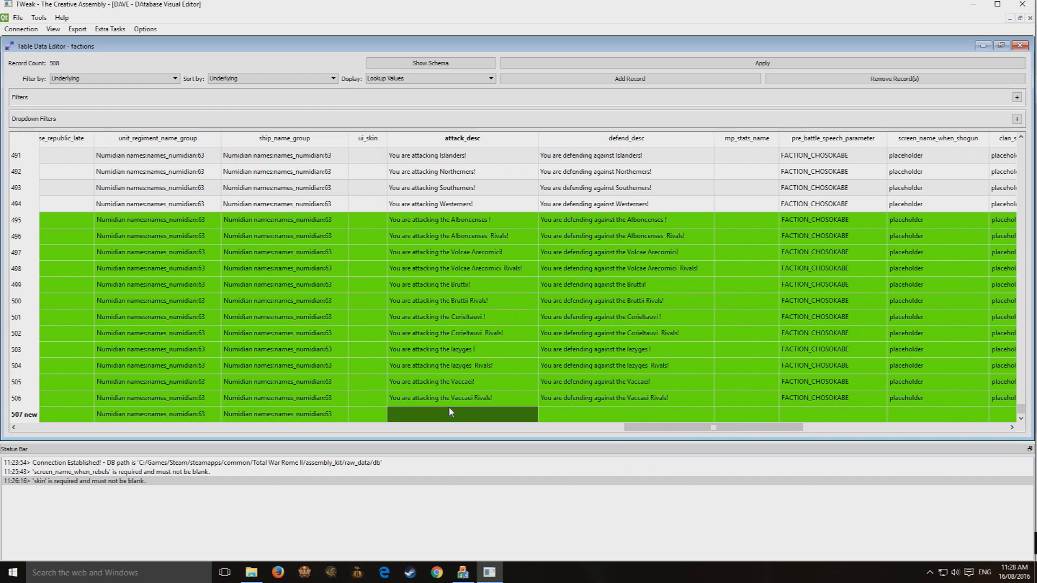
pyautogui.hotkey('ctrl', 'v')
pyautogui.click(597, 399)
pyautogui.hotkey('ctrl', 'c')
pyautogui.click(600, 416)
pyautogui.hotkey('ctrl', 'v')
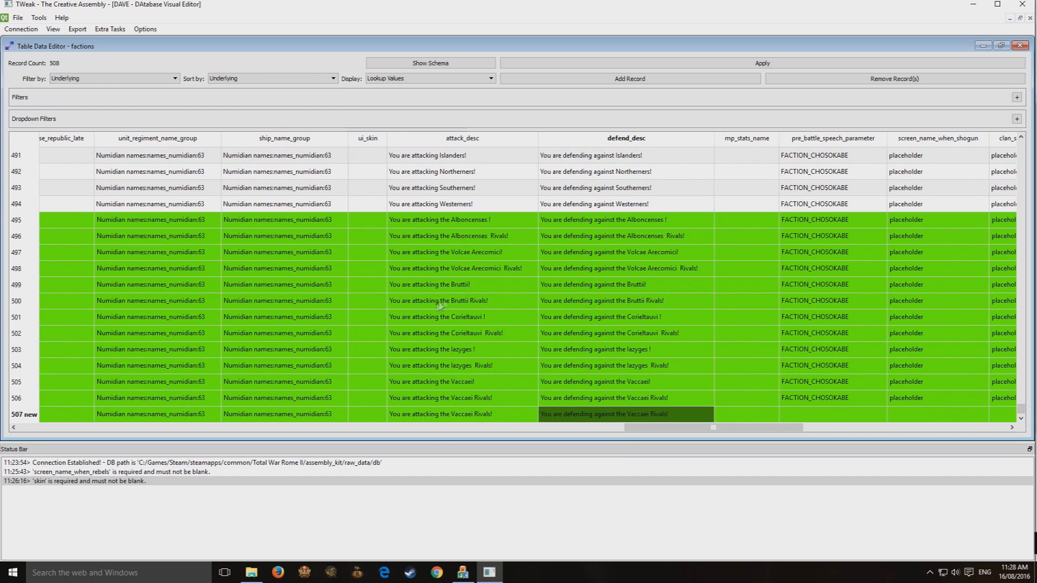
# Step: Change the new faction's attack_desc to "You are attacking the Emergent Athens!"
pyautogui.click(476, 415)
pyautogui.click(475, 415)
pyautogui.moveTo(452, 411); pyautogui.dragTo(491, 415)
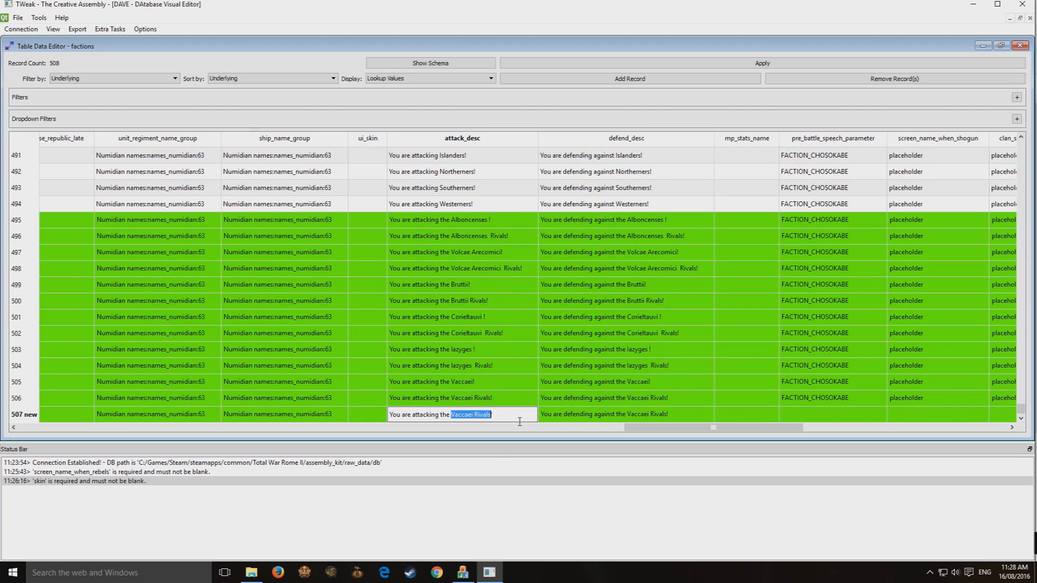
pyautogui.write('Eme')
pyautogui.press('Tab')
# Step: Change the new faction's defend_desc to "You are defending against the Emergent Athens!" and leave mp_stats_name blank
pyautogui.moveTo(628, 414); pyautogui.dragTo(668, 415)
pyautogui.write('eME')
pyautogui.press('BackSpace')
pyautogui.press('BackSpace')
pyautogui.press('BackSpace')
pyautogui.press('BackSpace')
pyautogui.press('BackSpace')
pyautogui.press('BackSpace')
pyautogui.press('BackSpace')
pyautogui.press('BackSpace')
pyautogui.press('BackSpace')
pyautogui.press('BackSpace')
pyautogui.press('BackSpace')
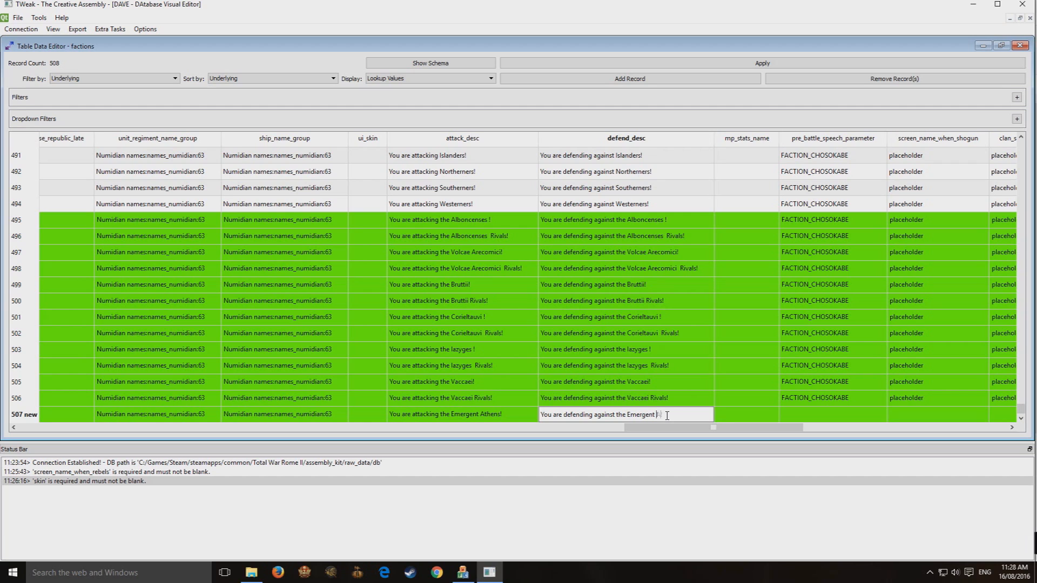
pyautogui.write('Emergent Athens!')
pyautogui.press('Tab')
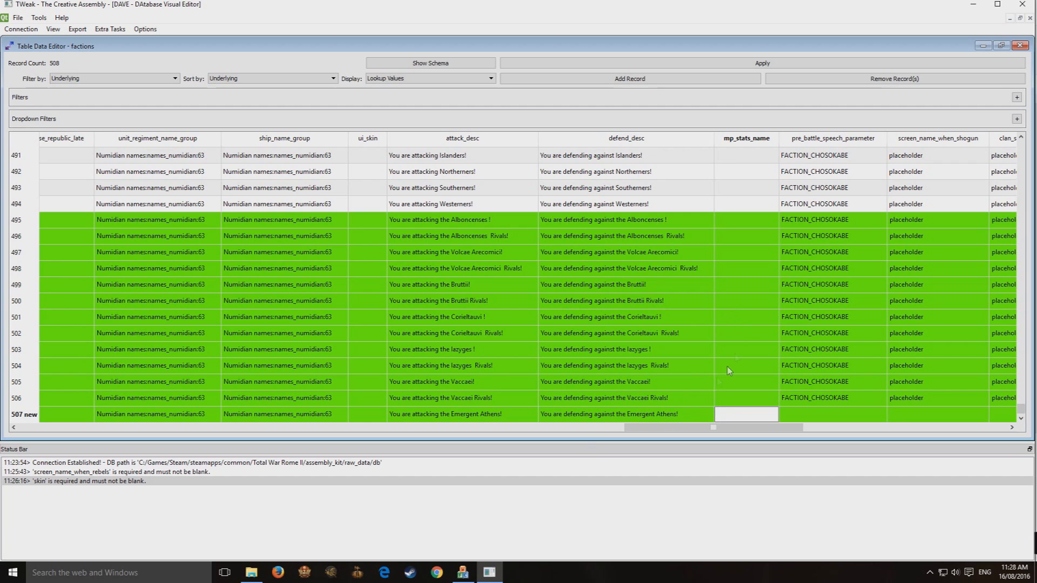
# Step: Set the new faction's pre_battle_speech_parameter to FACTION_CHOSOKABE, matching the other records
pyautogui.moveTo(634, 431); pyautogui.dragTo(722, 432)
pyautogui.click(357, 412)
pyautogui.hotkey('ctrl', 'v')
# Step: Copy "placeholder" into the new faction's screen_name_when_shogun, clan_summary_name and clan_summary_name_when_shogun from the record above
pyautogui.moveTo(440, 394); pyautogui.dragTo(604, 397)
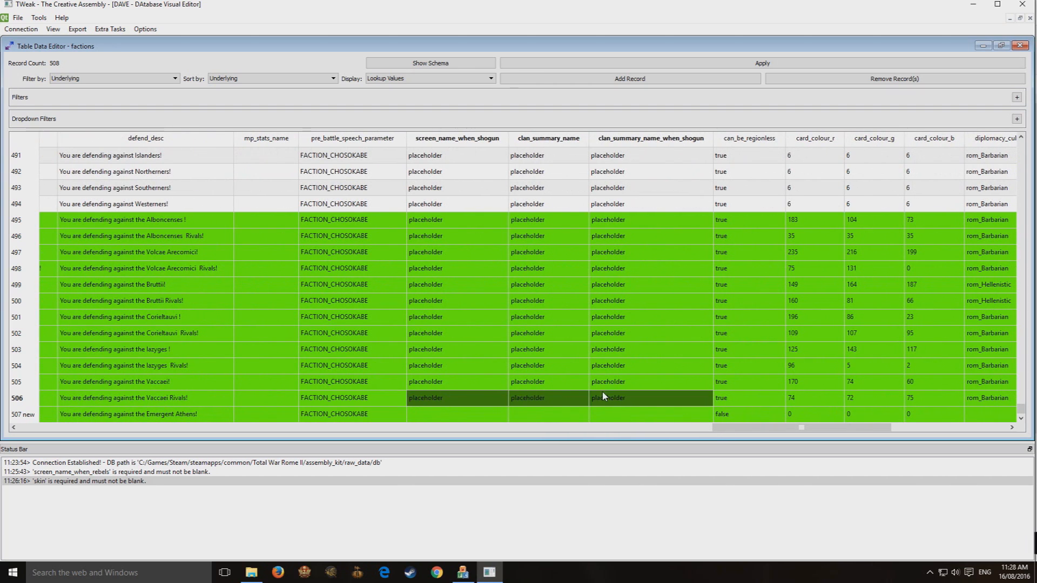
pyautogui.click(475, 419)
pyautogui.hotkey('ctrl', 'v')
# Step: Set the new faction's can_be_regionless to true by duplicating the value from the record above
pyautogui.moveTo(769, 430); pyautogui.dragTo(832, 440)
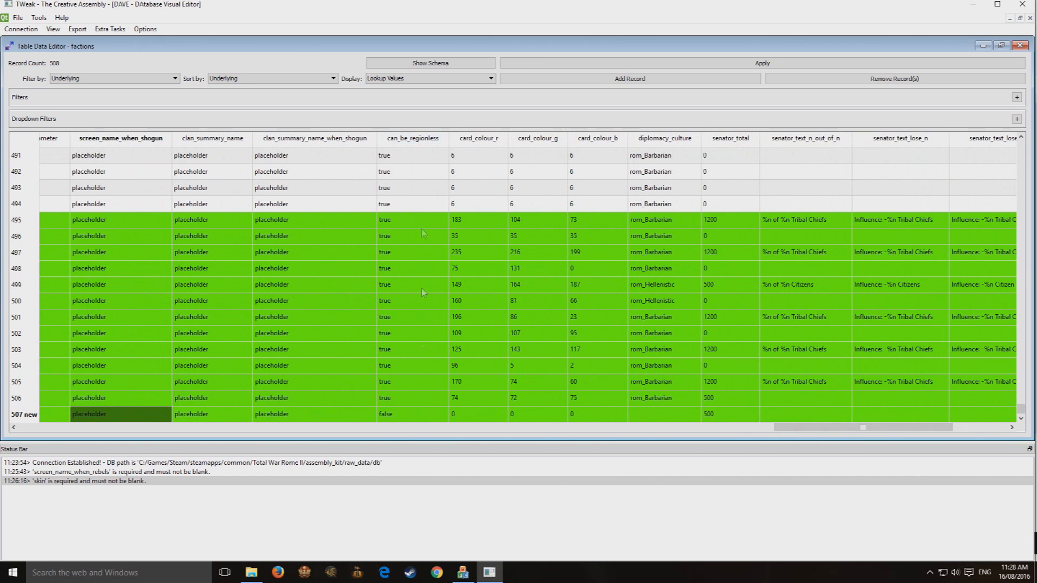
pyautogui.click(417, 414)
pyautogui.click(419, 401)
pyautogui.keyDown('shift'); pyautogui.click(412, 417); pyautogui.keyUp('shift')
pyautogui.hotkey('ctrl', 'v')
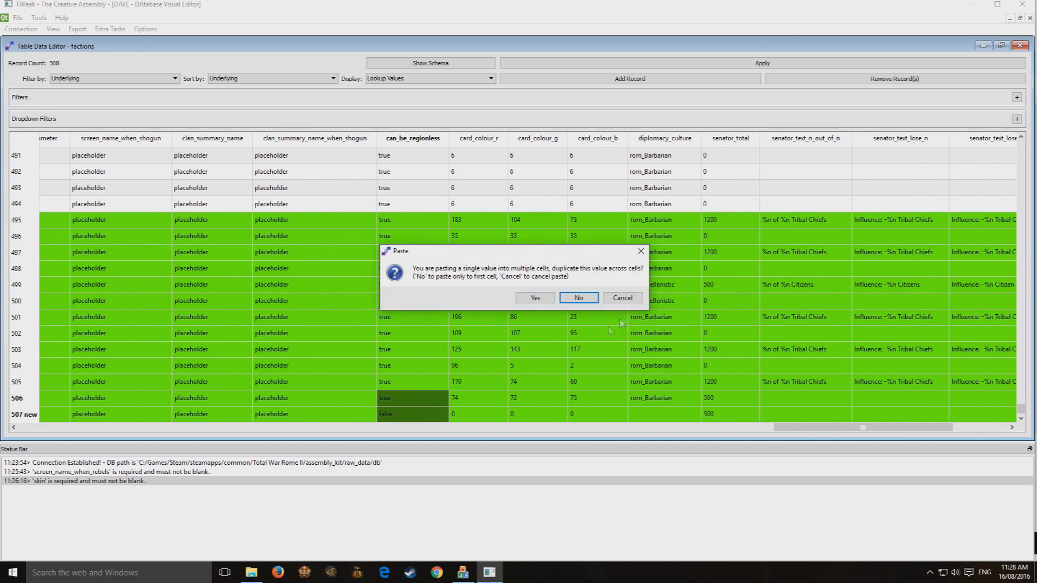
pyautogui.click(541, 300)
pyautogui.click(491, 370)
pyautogui.click(431, 410)
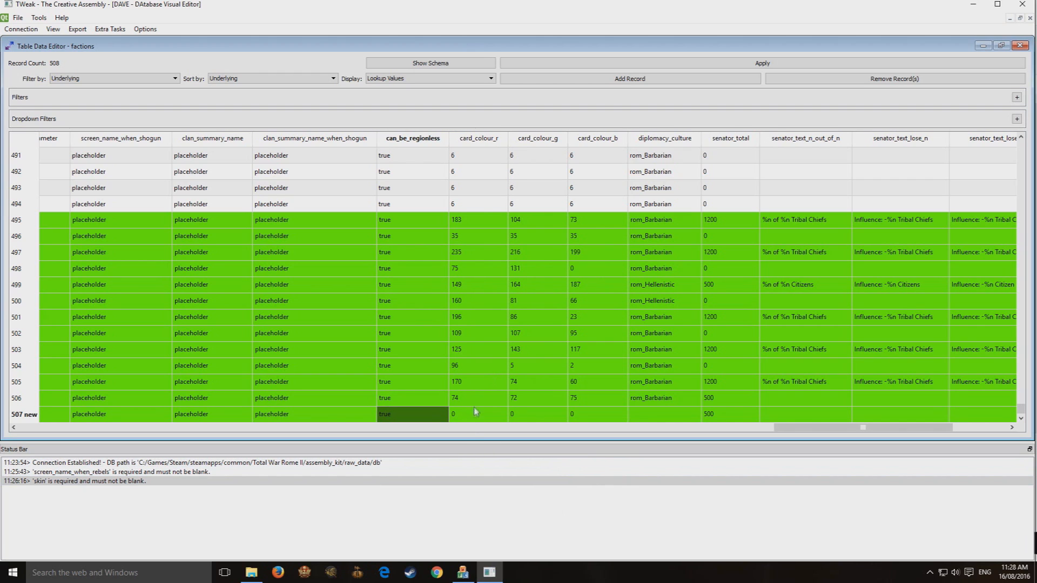
# Step: Copy the card colours 125, 143, 117 from record 503 into the new faction's card_colour_r, card_colour_g and card_colour_b
pyautogui.moveTo(466, 348); pyautogui.dragTo(599, 358)
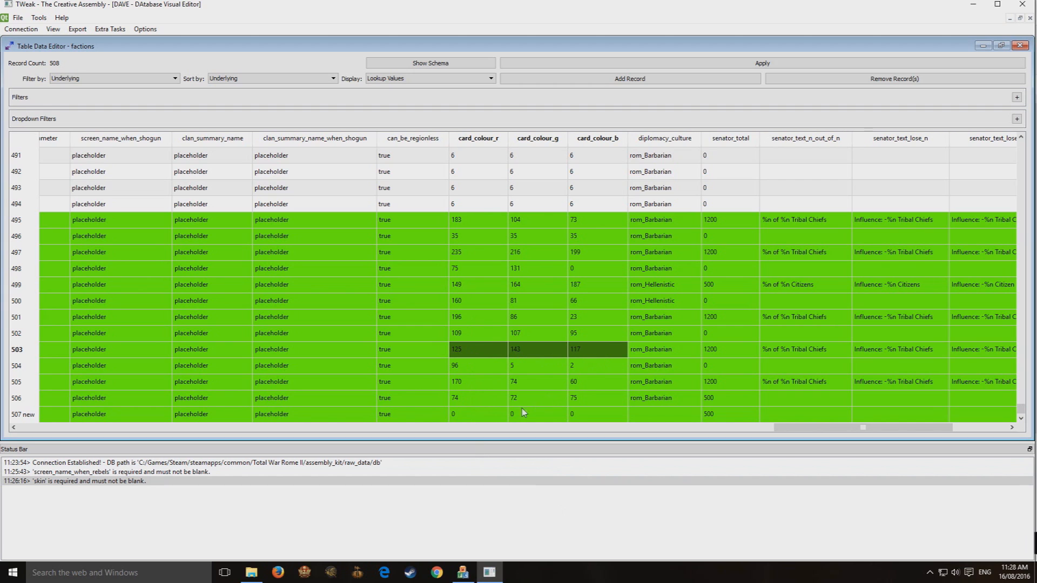
pyautogui.click(486, 415)
pyautogui.hotkey('ctrl', 'v')
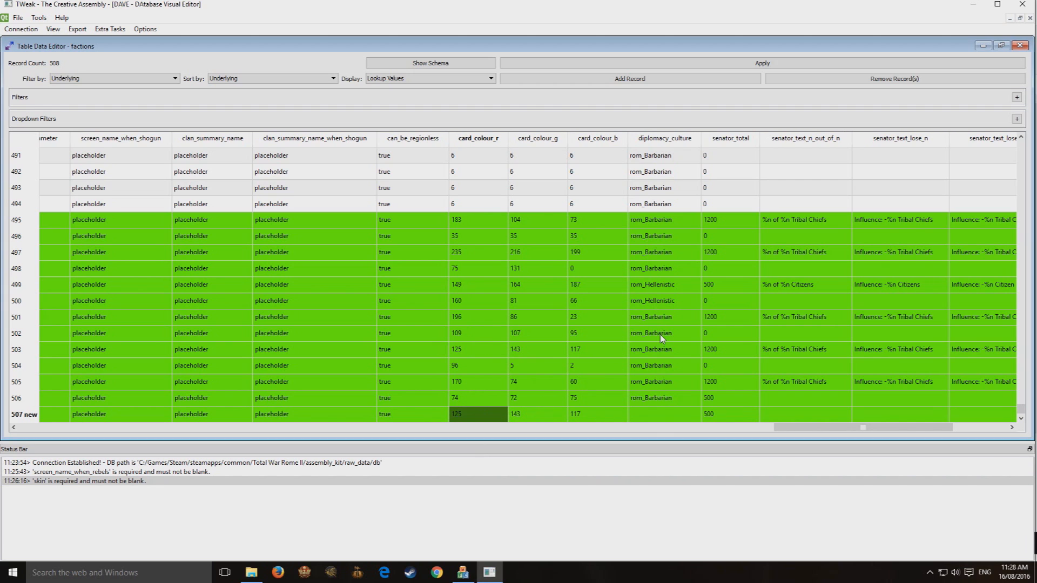
# Step: Set the new faction's diplomacy_culture to rom_Hellenistic
pyautogui.click(665, 415)
pyautogui.click(664, 414)
pyautogui.click(685, 443)
pyautogui.click(729, 398)
# Step: Find a Hellenistic faction with Judges texts (record 298) and copy its five senator_text values into the new faction
pyautogui.moveTo(811, 428); pyautogui.dragTo(865, 427)
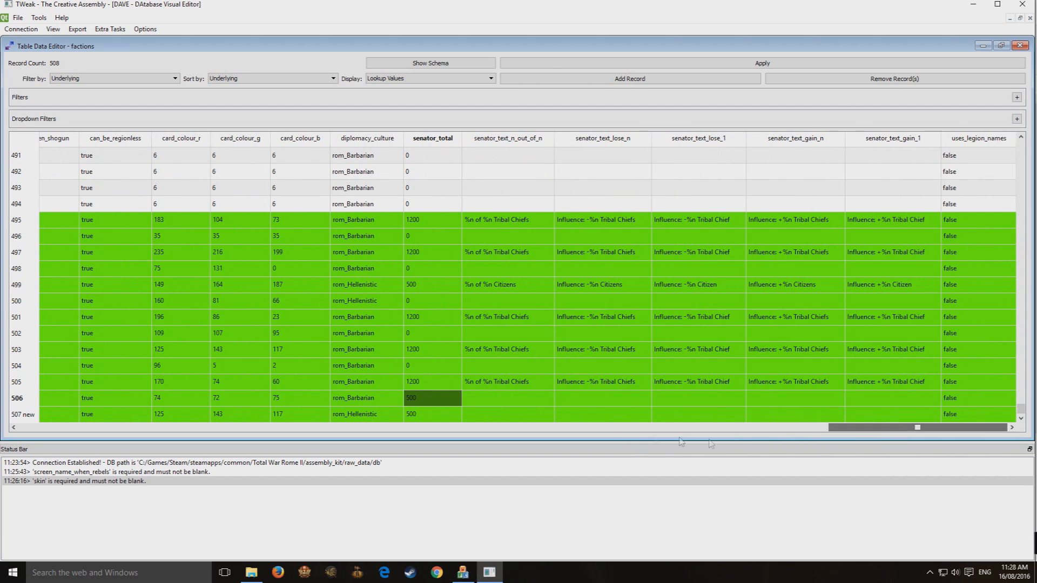
pyautogui.click(442, 416)
pyautogui.scroll(6, 522, 253)
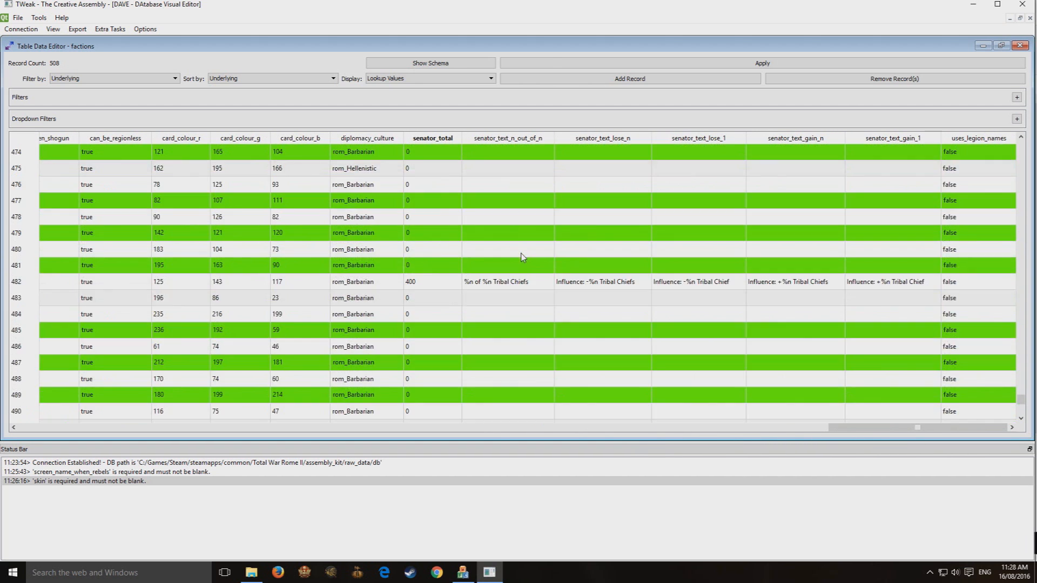
pyautogui.scroll(8, 522, 257)
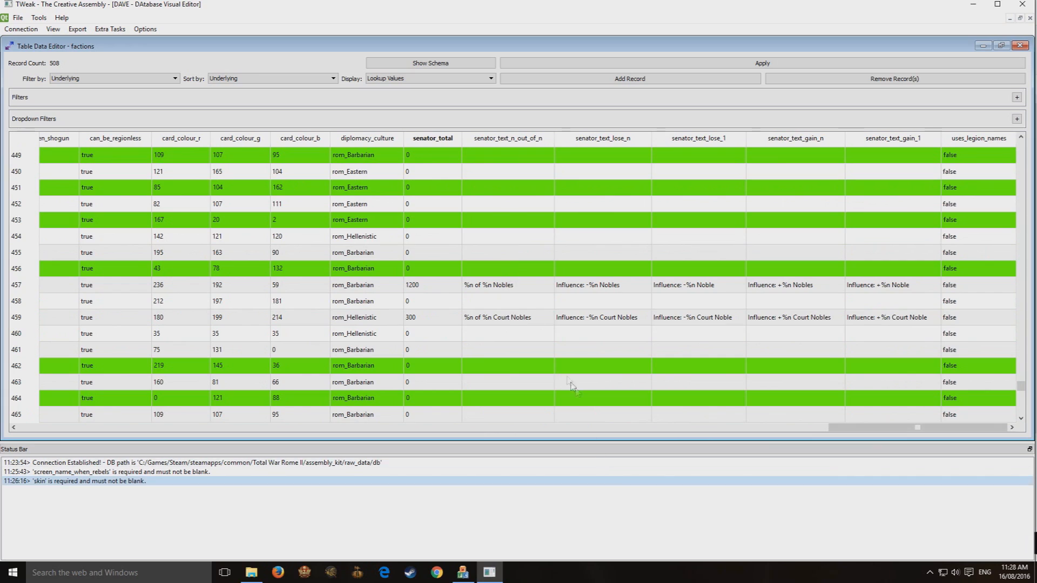
pyautogui.scroll(20, 572, 387)
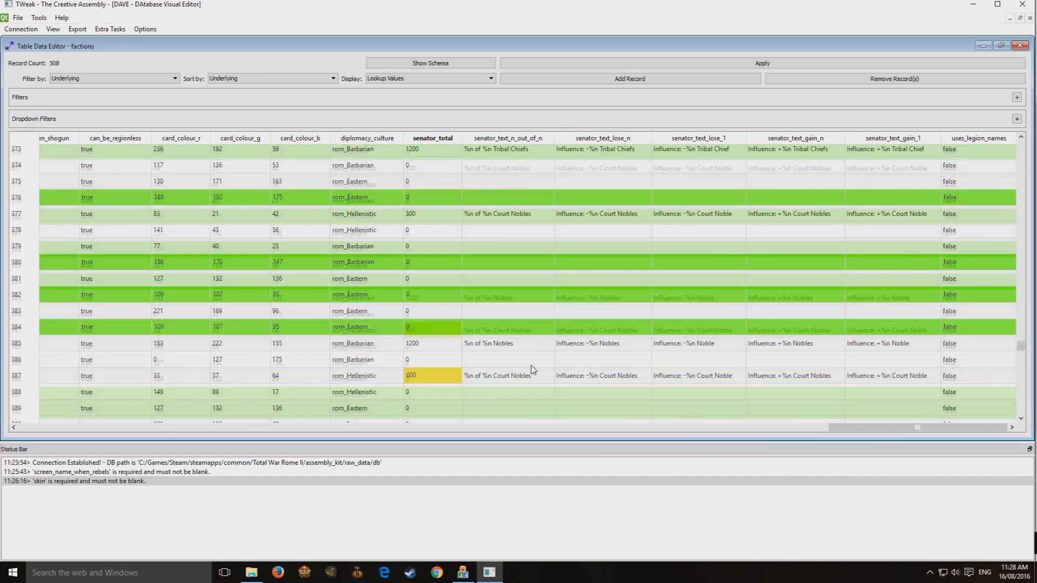
pyautogui.scroll(11, 527, 362)
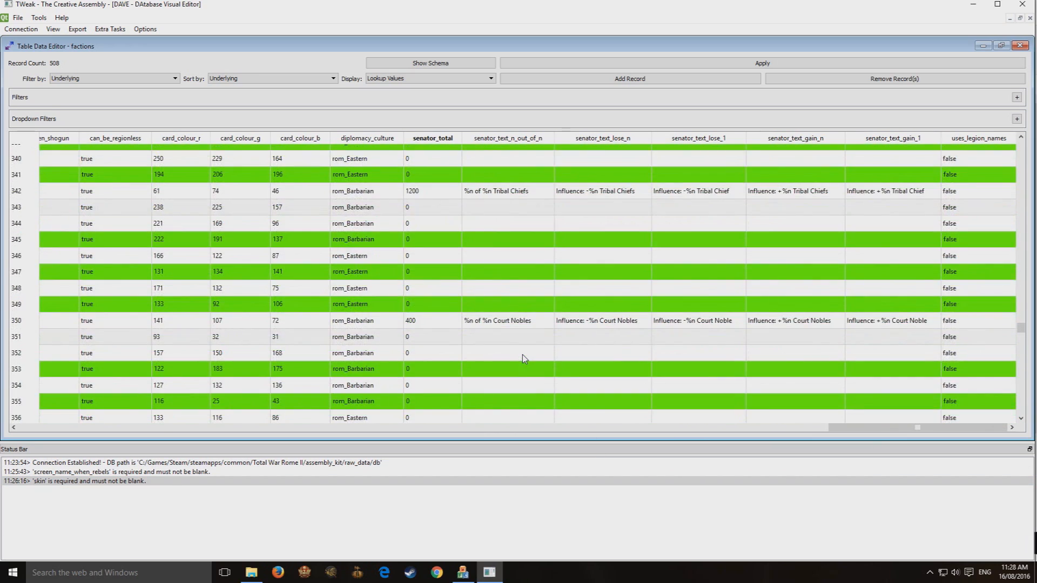
pyautogui.scroll(18, 523, 355)
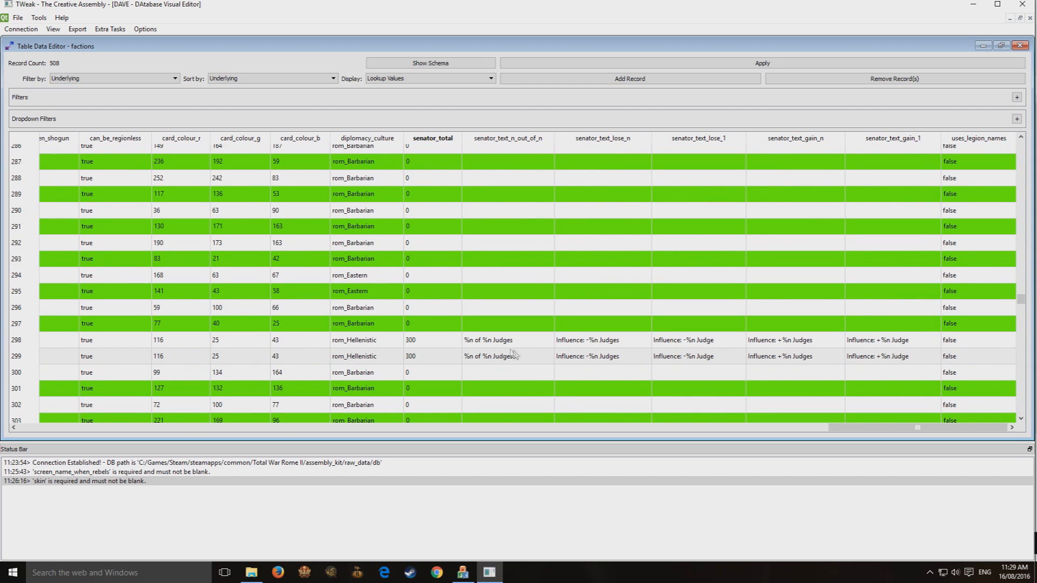
pyautogui.moveTo(511, 344); pyautogui.dragTo(907, 347)
pyautogui.hotkey('ctrl', 'c')
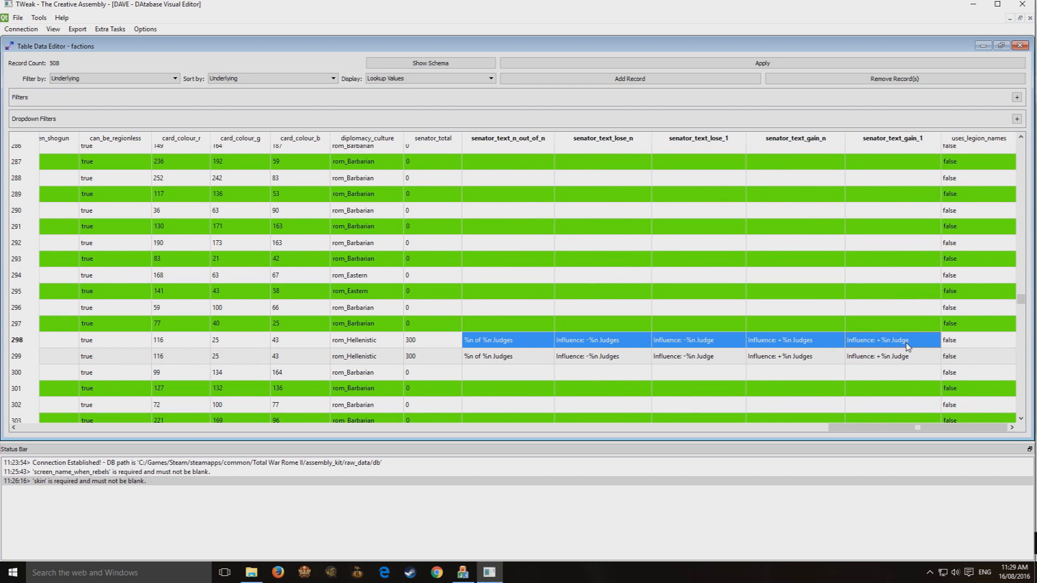
pyautogui.scroll(-20, 907, 347)
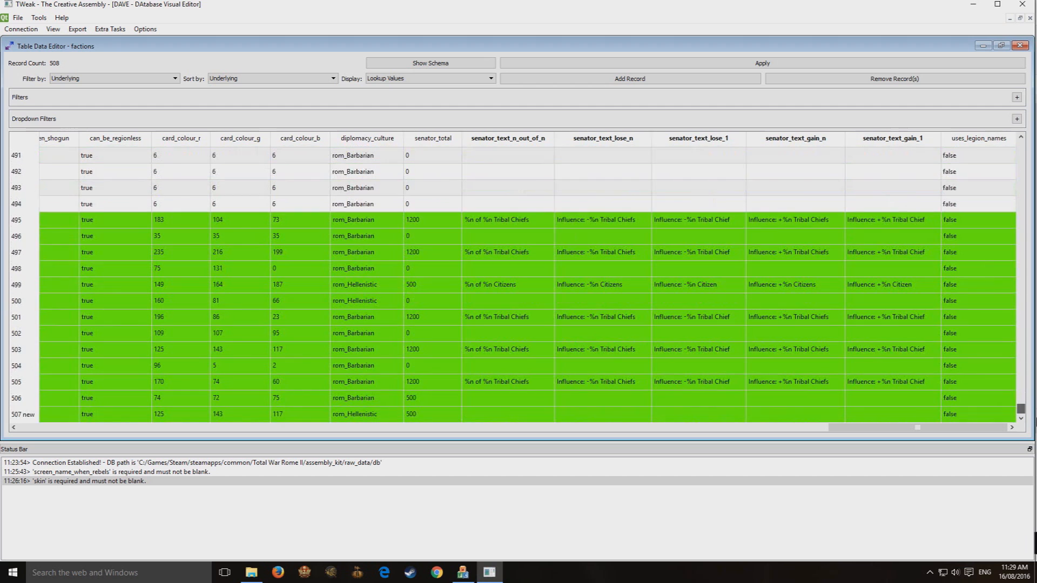
pyautogui.click(504, 412)
pyautogui.hotkey('ctrl', 'v')
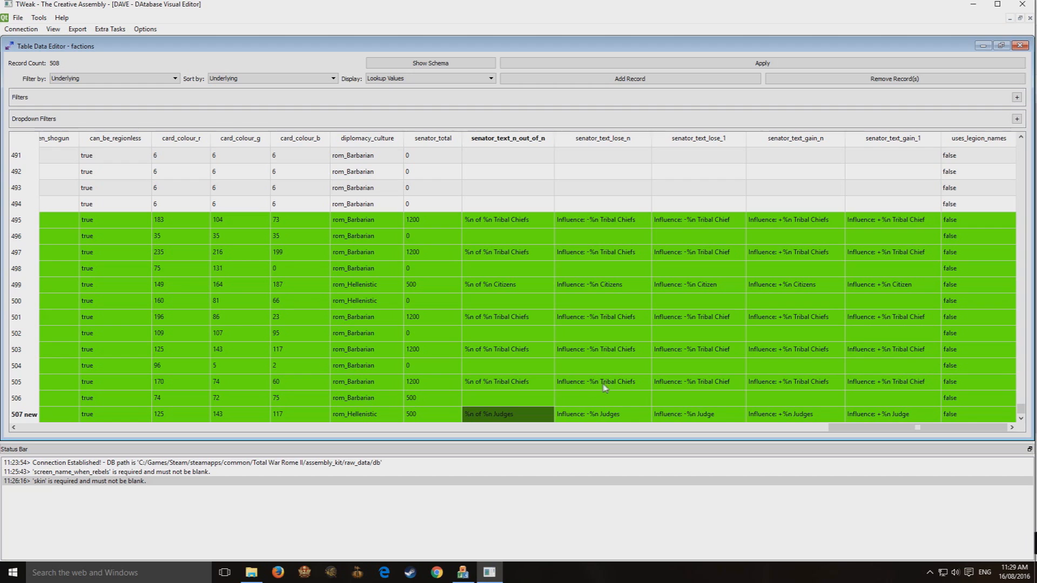
# Step: Apply the new faction record to the factions table and close the table
pyautogui.press('Right')
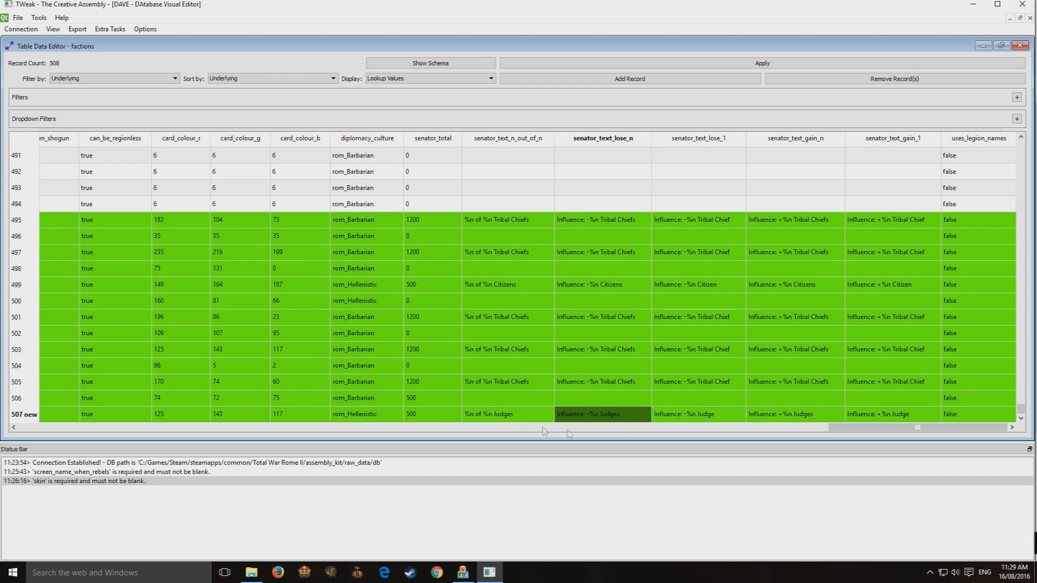
pyautogui.click(792, 65)
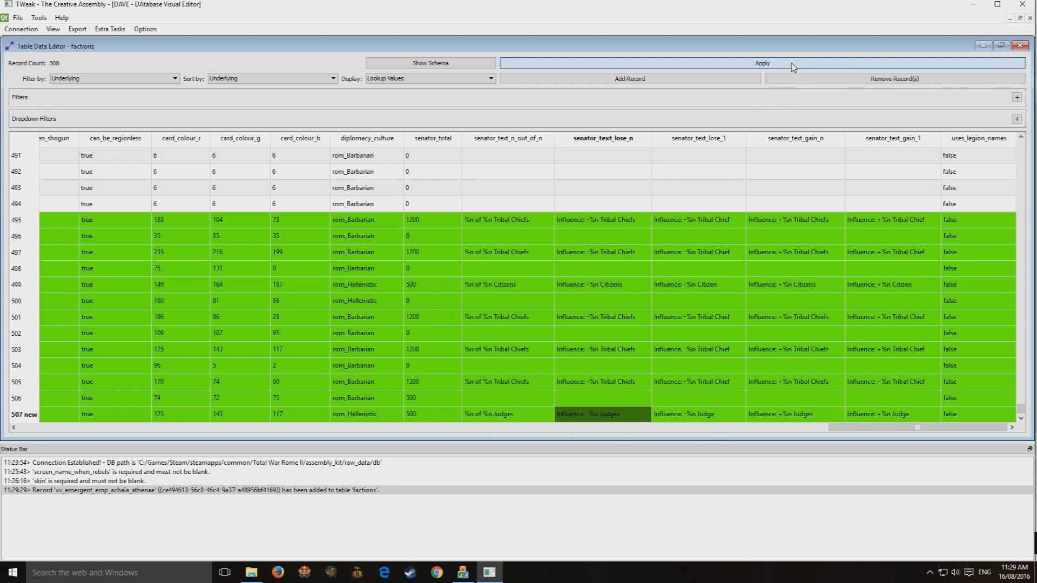
pyautogui.press('Escape')
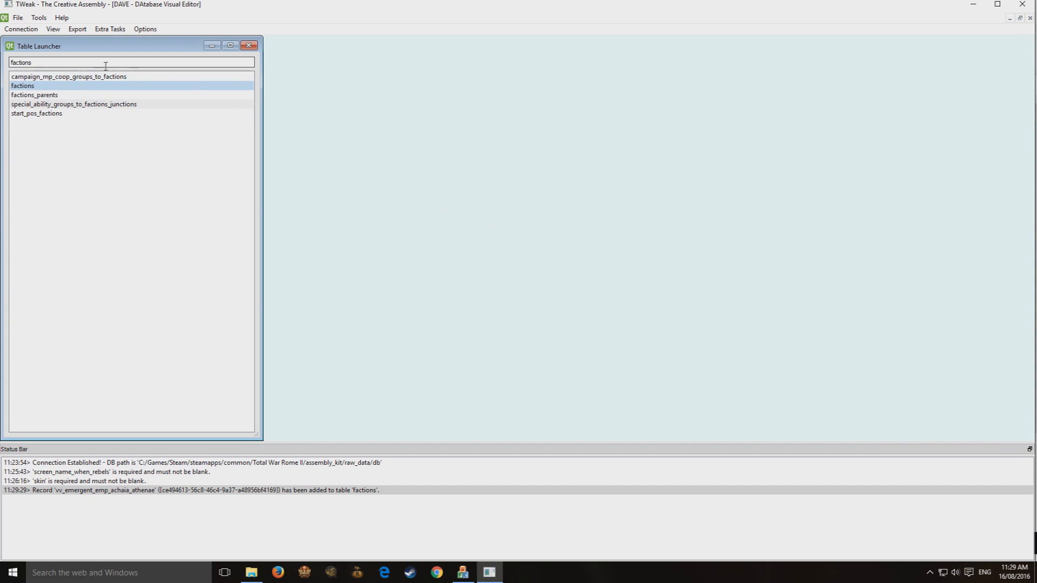
# Step: Filter the table list by "faction", open faction_banners and add a new record
pyautogui.click(66, 61)
pyautogui.press('BackSpace')
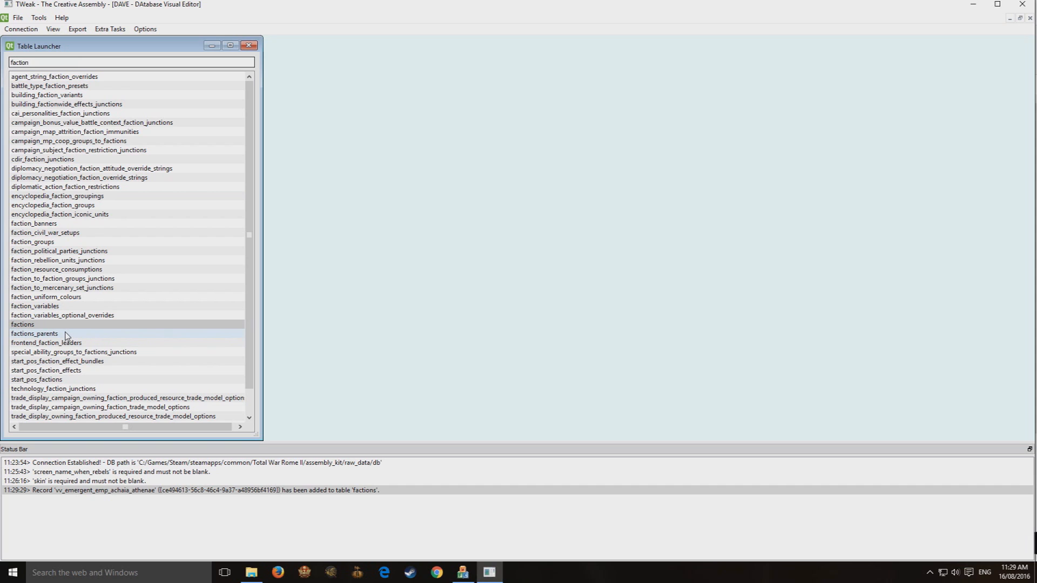
pyautogui.doubleClick(61, 227)
pyautogui.doubleClick(396, 45)
pyautogui.moveTo(1023, 149); pyautogui.dragTo(993, 431)
pyautogui.click(656, 80)
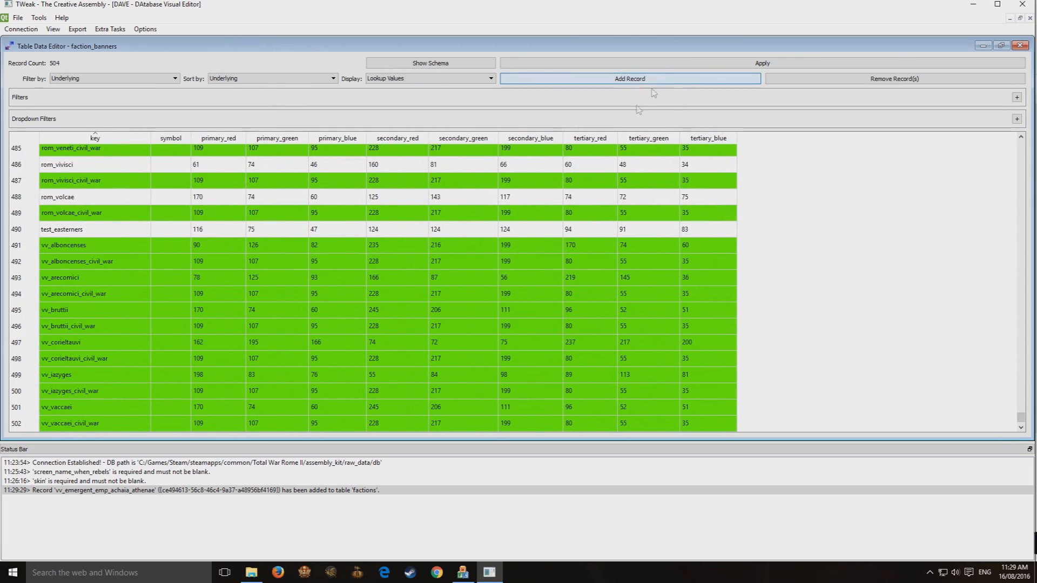
# Step: Set the new banner record's key to vv_emergent_emp_achaia_athenae
pyautogui.click(120, 423)
pyautogui.click(119, 424)
pyautogui.scroll(-15, 98, 475)
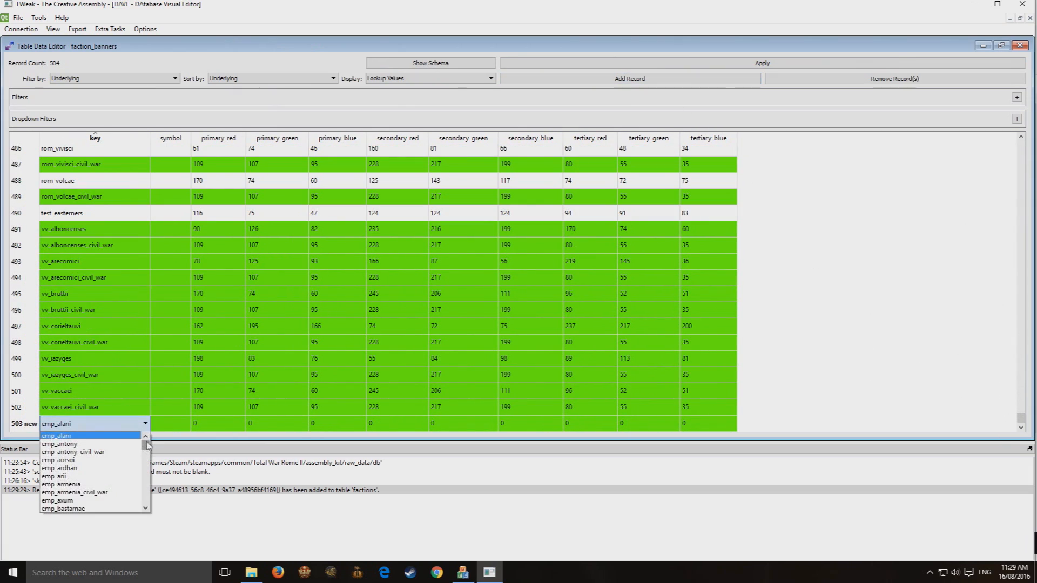
pyautogui.scroll(2, 140, 502)
pyautogui.scroll(-2, 108, 459)
pyautogui.click(115, 475)
# Step: Copy all primary, secondary and tertiary colours from vv_vaccaei_civil_war into the new banner record, apply it and close the table
pyautogui.moveTo(204, 409); pyautogui.dragTo(698, 408)
pyautogui.click(205, 424)
pyautogui.hotkey('ctrl', 'v')
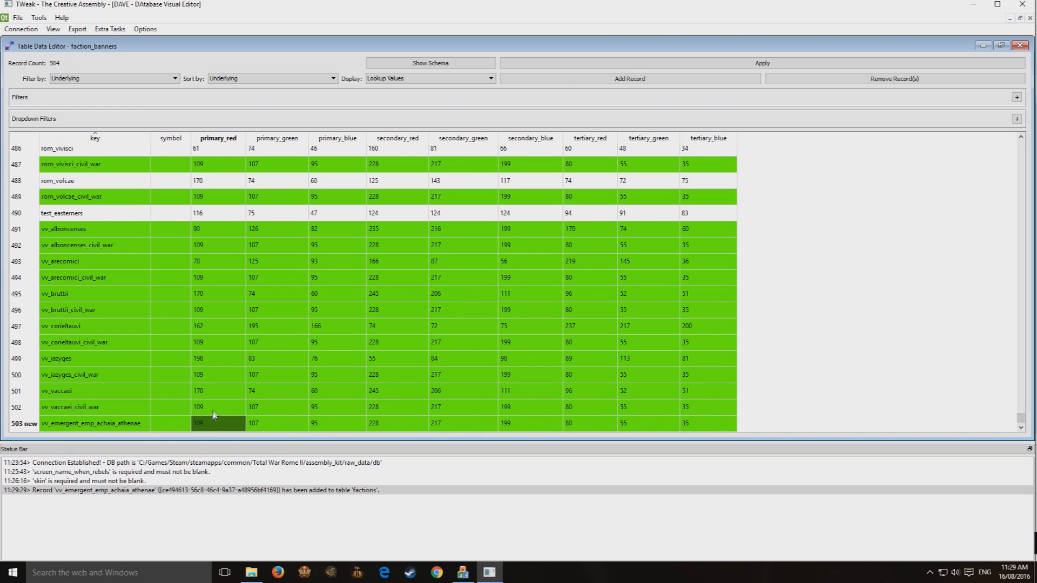
pyautogui.click(303, 313)
pyautogui.click(771, 63)
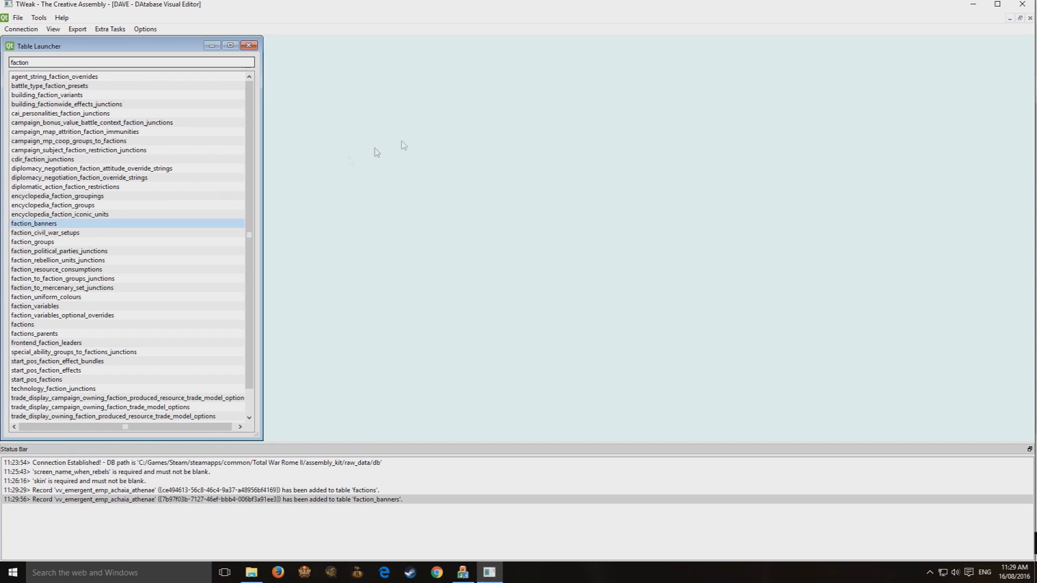
# Step: Examine the rom_rome entry's secondary faction and name overrides in the faction_civil_war_setups table, then close it
pyautogui.doubleClick(106, 234)
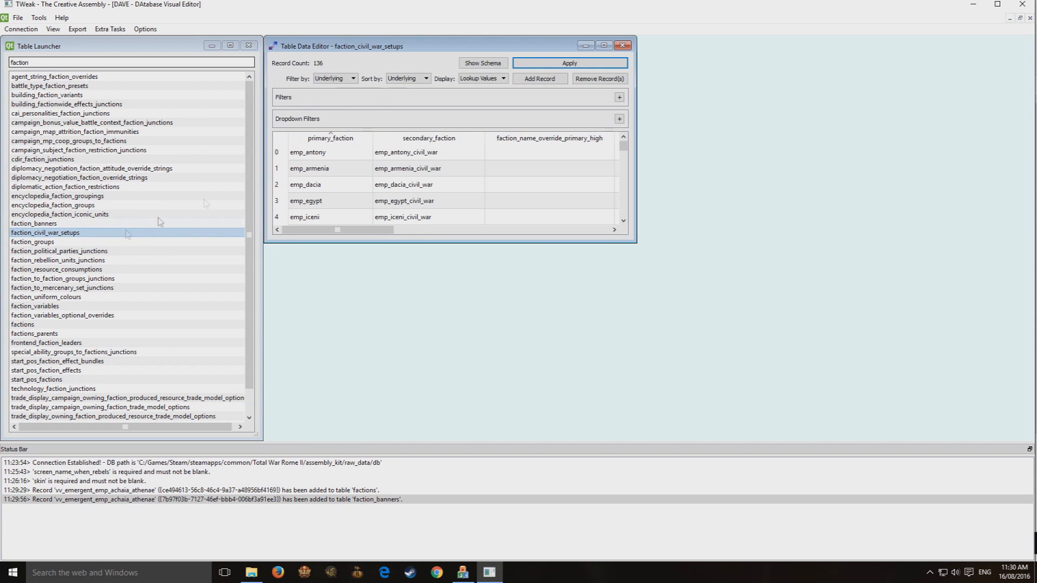
pyautogui.doubleClick(394, 44)
pyautogui.moveTo(1021, 160); pyautogui.dragTo(1031, 408)
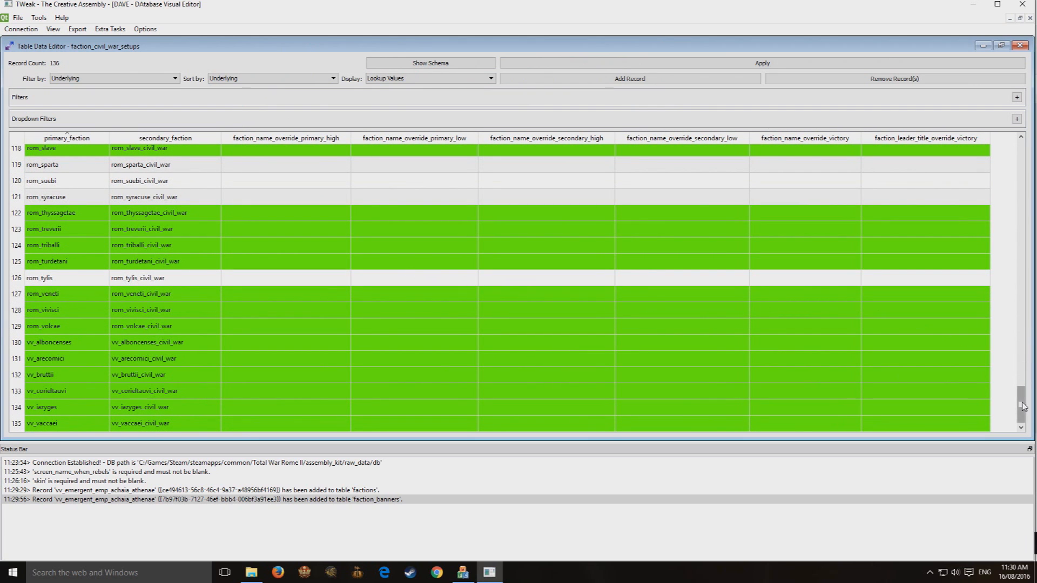
pyautogui.moveTo(1020, 404); pyautogui.dragTo(1021, 358)
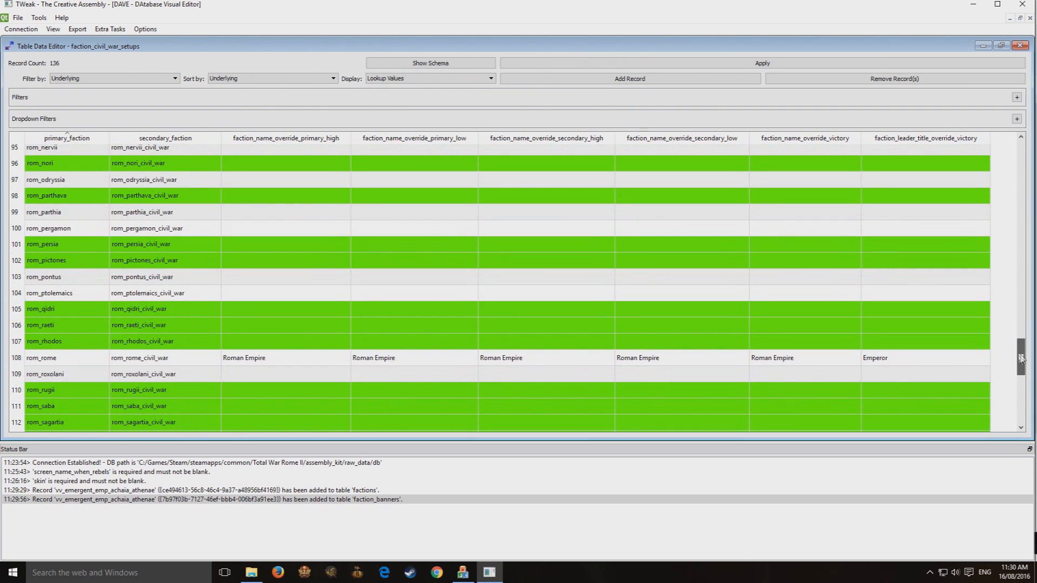
pyautogui.click(54, 361)
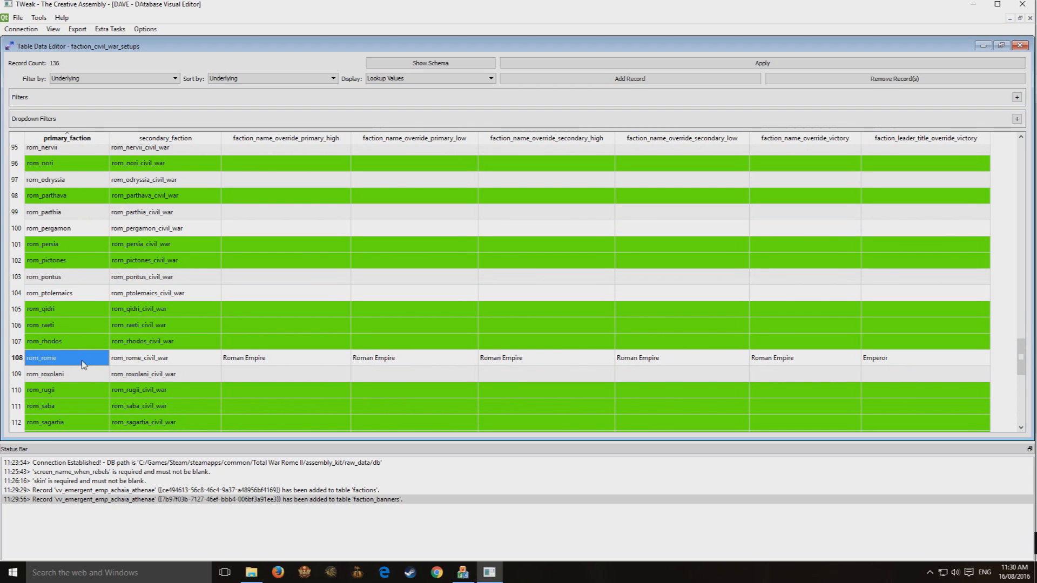
pyautogui.click(212, 366)
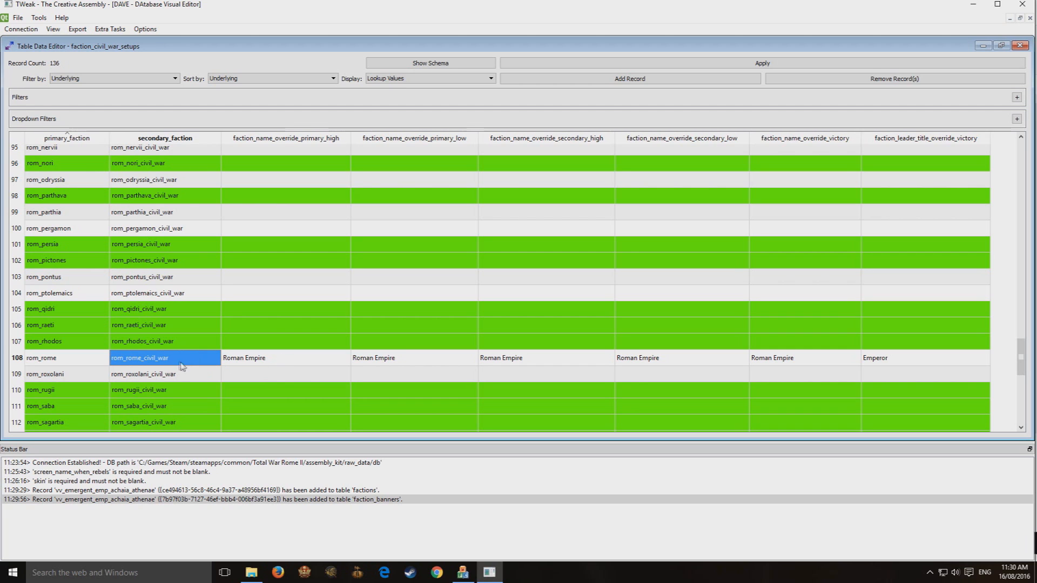
pyautogui.moveTo(280, 358); pyautogui.dragTo(895, 359)
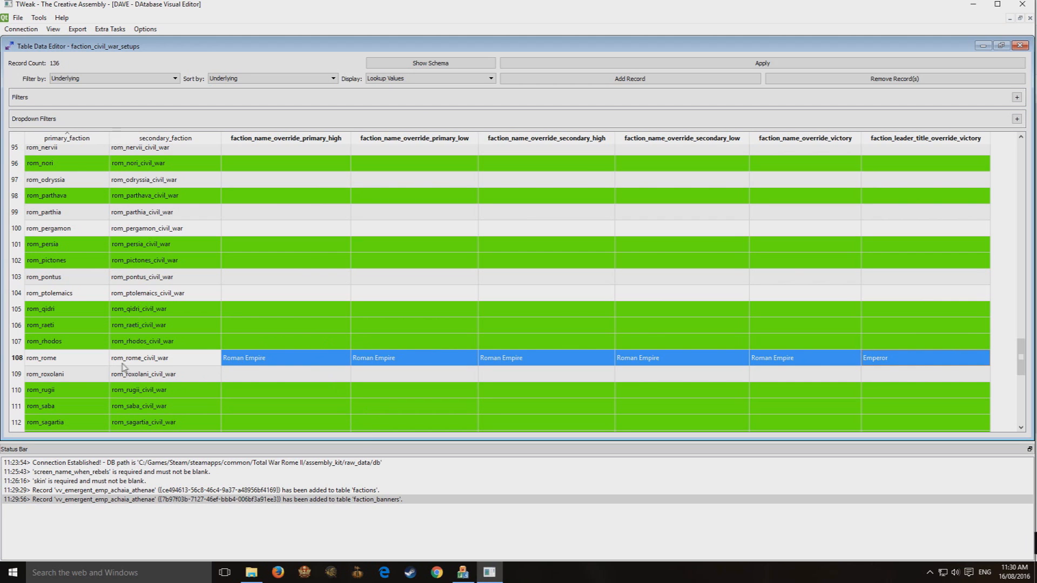
pyautogui.click(1020, 46)
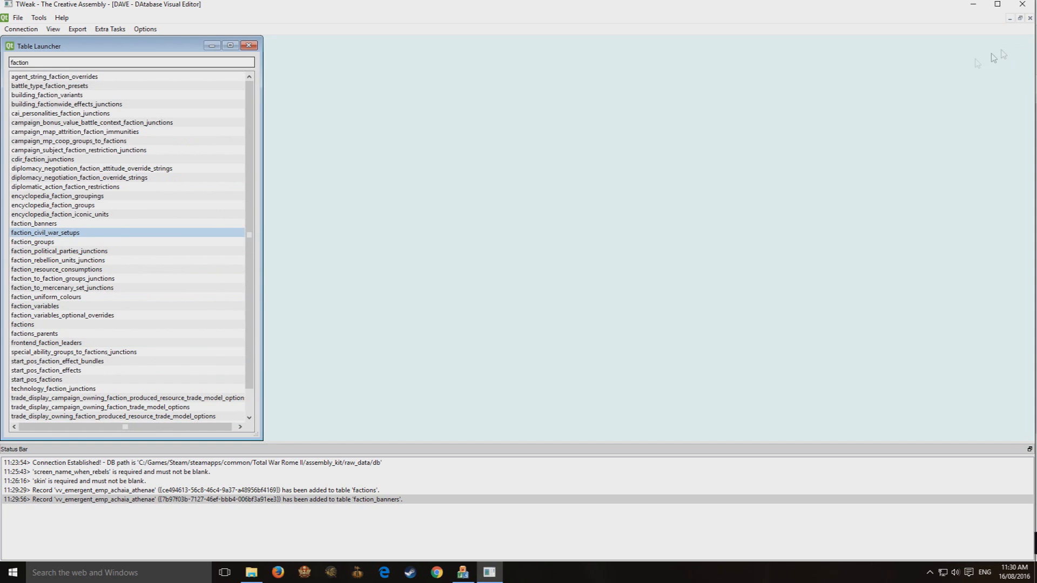
# Step: Filter the table list by "pol", open political_parties and add a new record
pyautogui.click(121, 226)
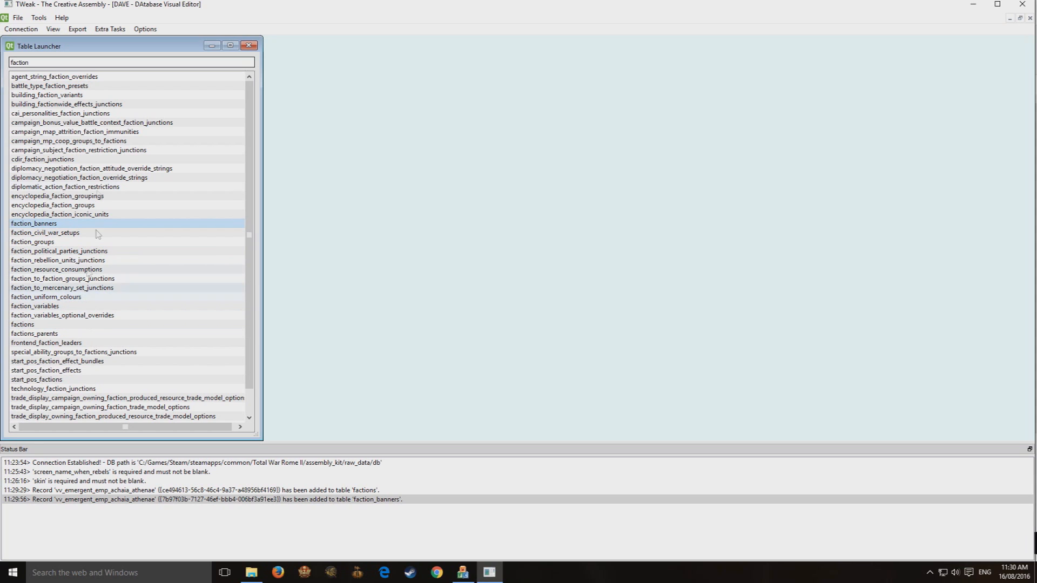
pyautogui.doubleClick(38, 64)
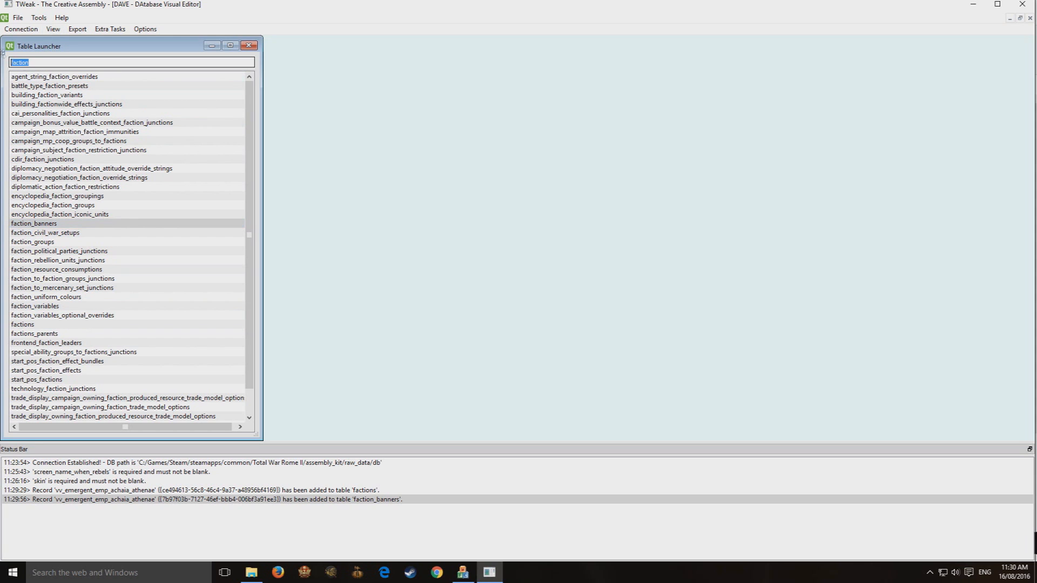
pyautogui.write('pol')
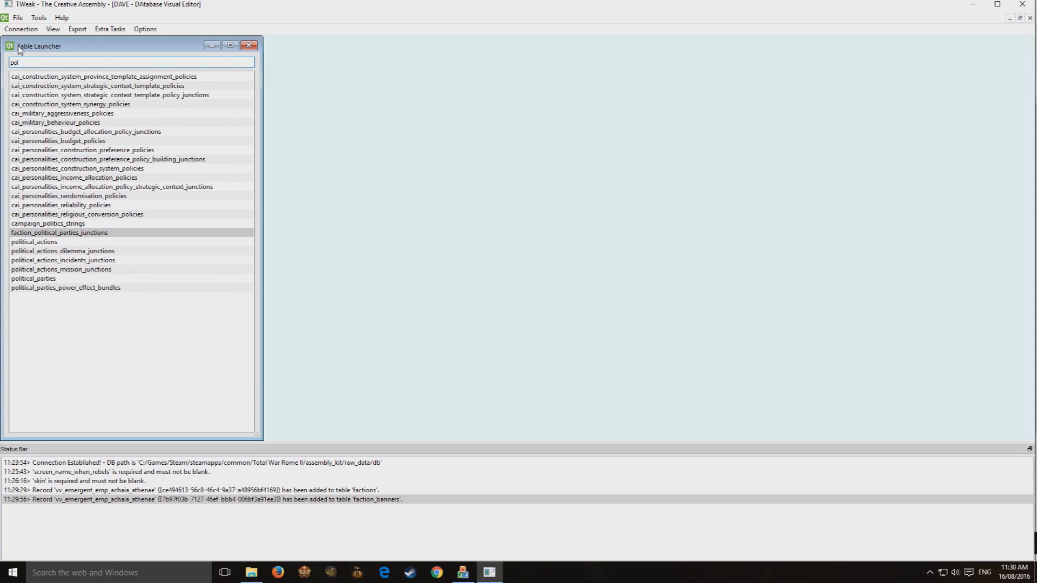
pyautogui.click(46, 281)
pyautogui.doubleClick(46, 282)
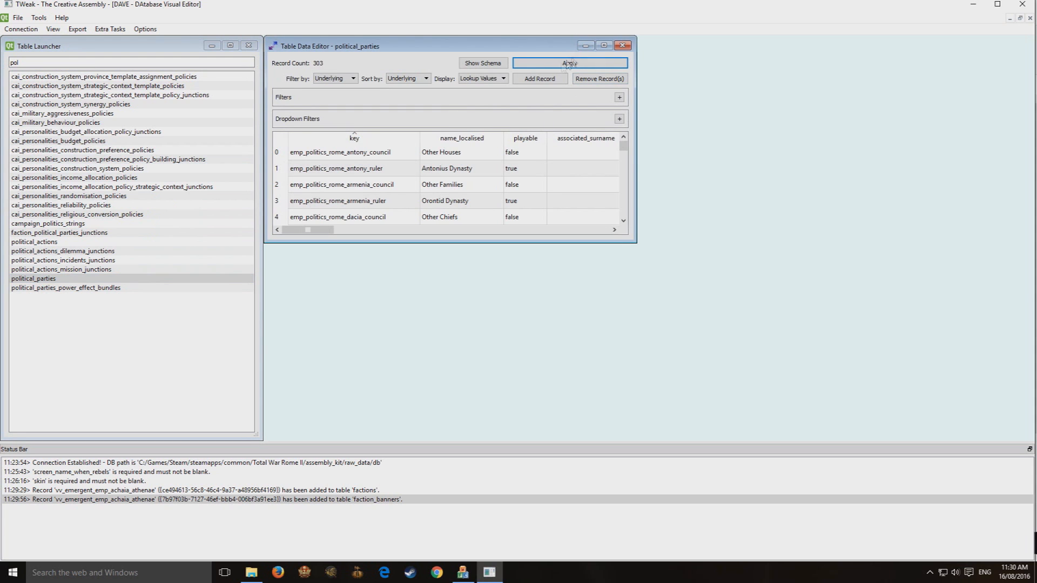
pyautogui.click(604, 46)
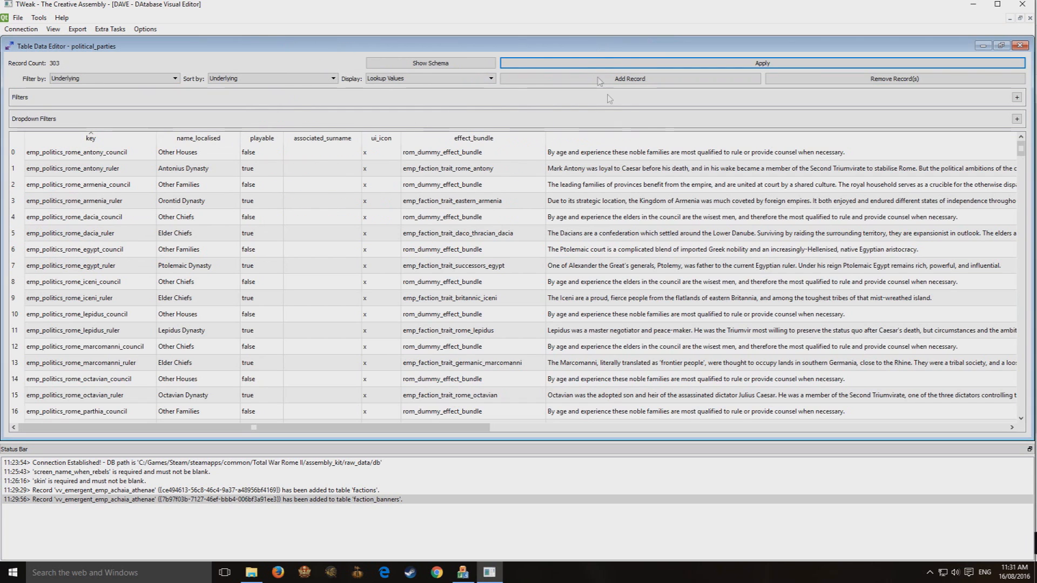
pyautogui.click(623, 81)
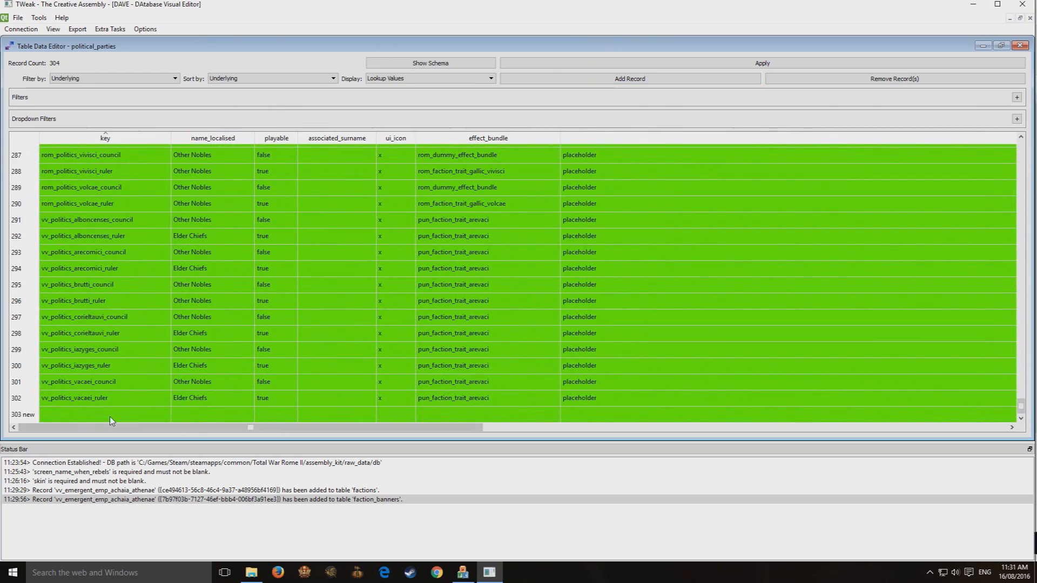
# Step: Set the new political party's key to vv_politics_emergent_athens and its name_localised to "Blah"
pyautogui.click(109, 416)
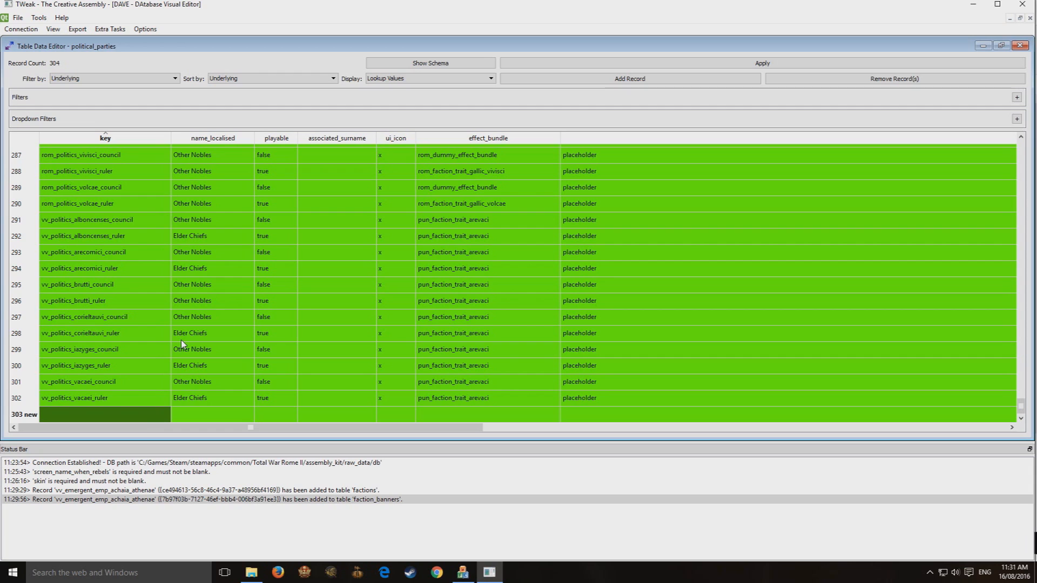
pyautogui.write('vv_politics_emergent_athens')
pyautogui.press('Tab')
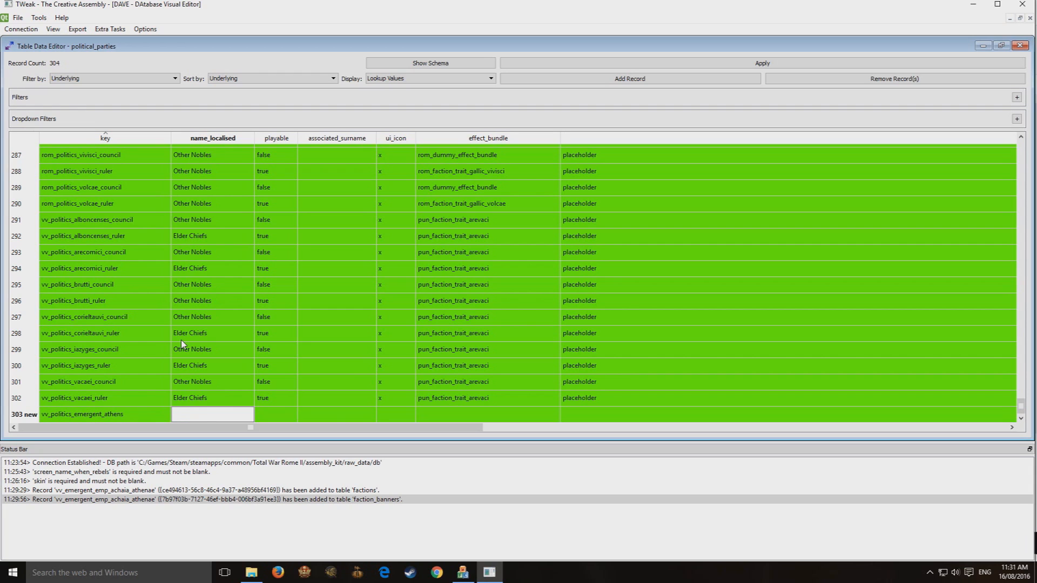
pyautogui.write('Blah')
pyautogui.press('Tab')
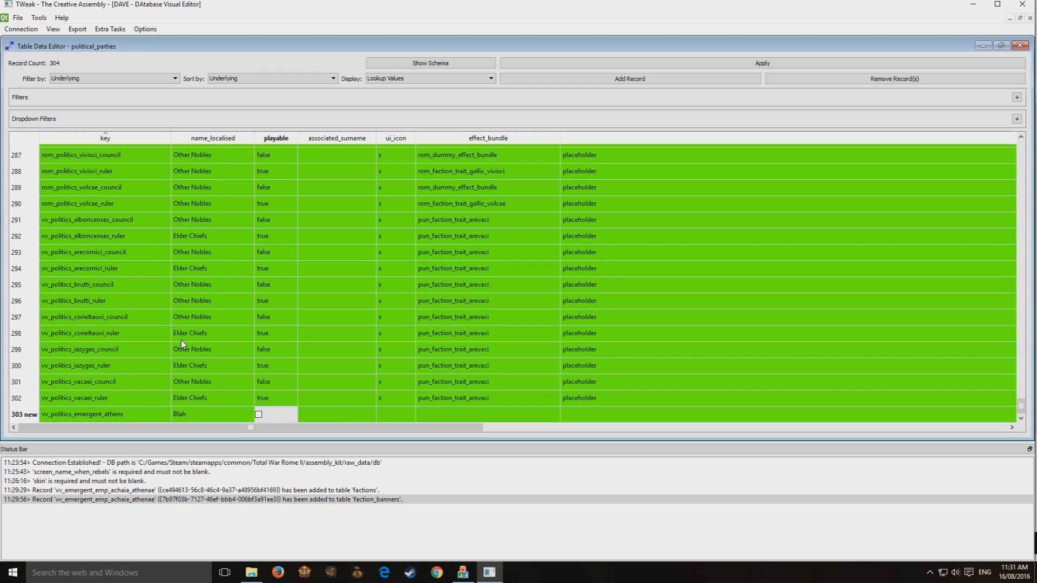
# Step: Set the playable field of the new vv_politics_emergent_athens record to true
pyautogui.click(204, 286)
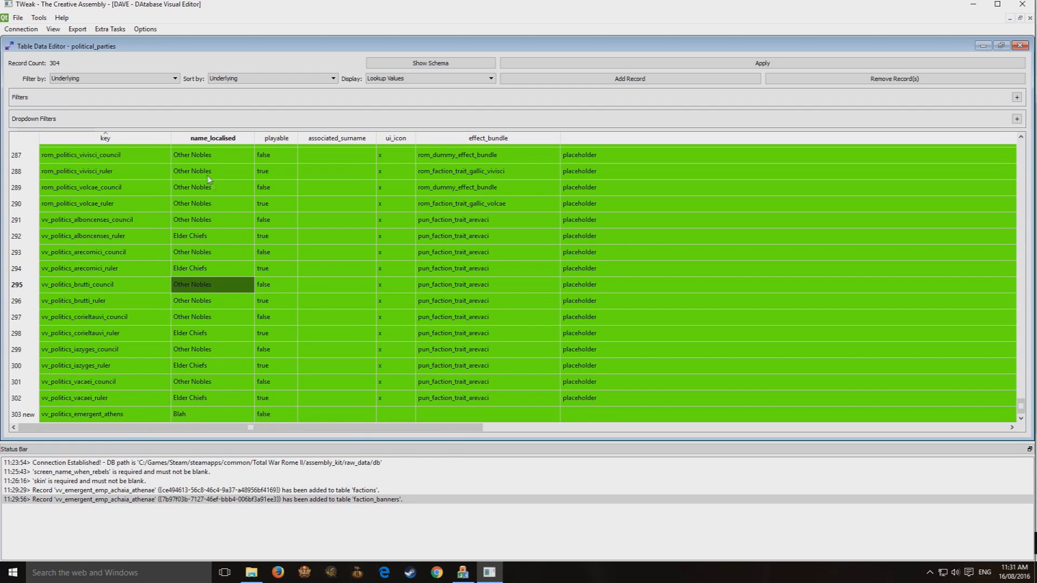
pyautogui.click(265, 415)
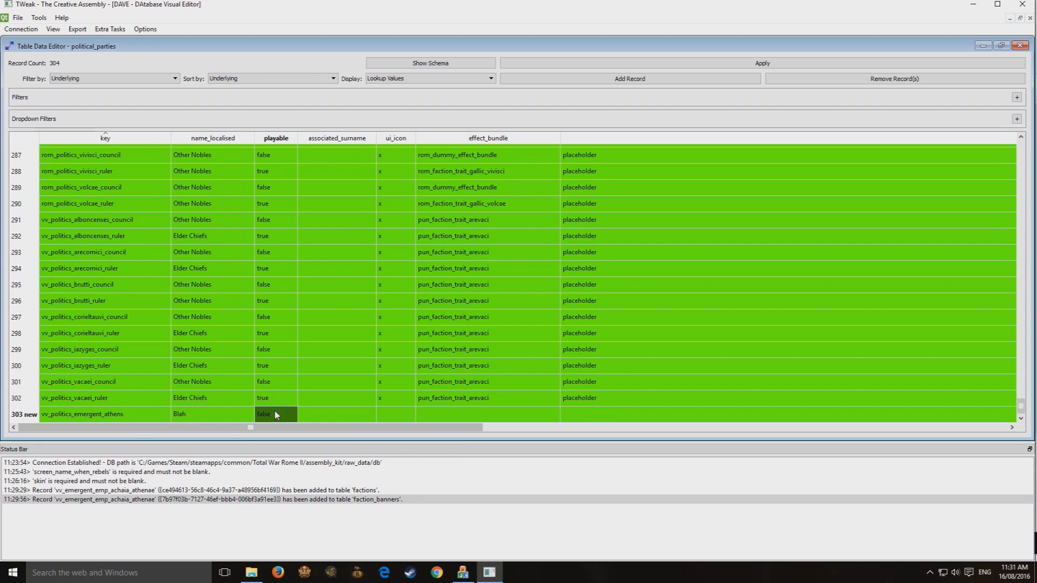
pyautogui.click(265, 415)
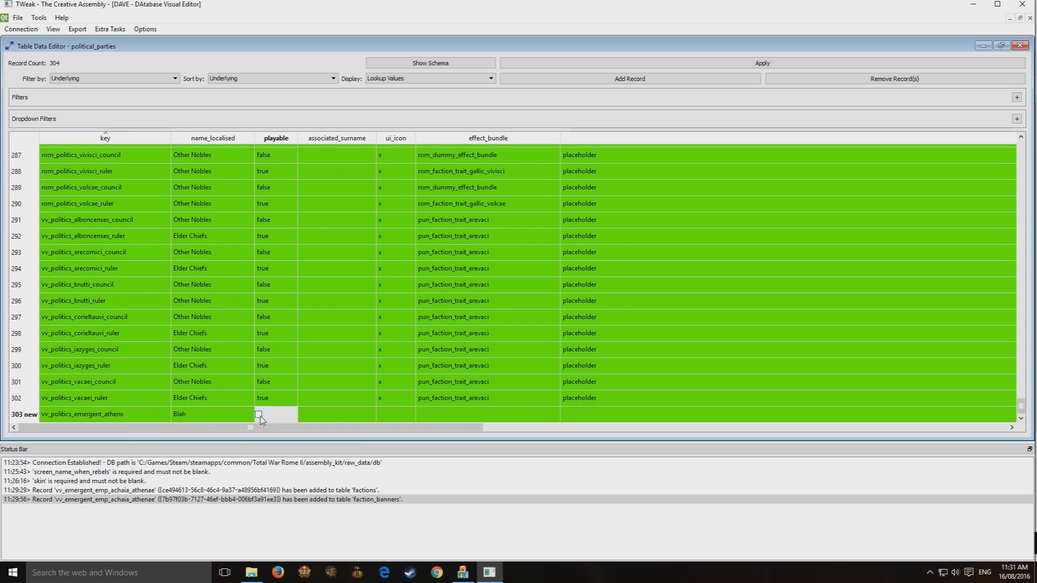
pyautogui.click(269, 353)
pyautogui.click(261, 419)
pyautogui.click(261, 419)
pyautogui.click(259, 415)
pyautogui.click(334, 367)
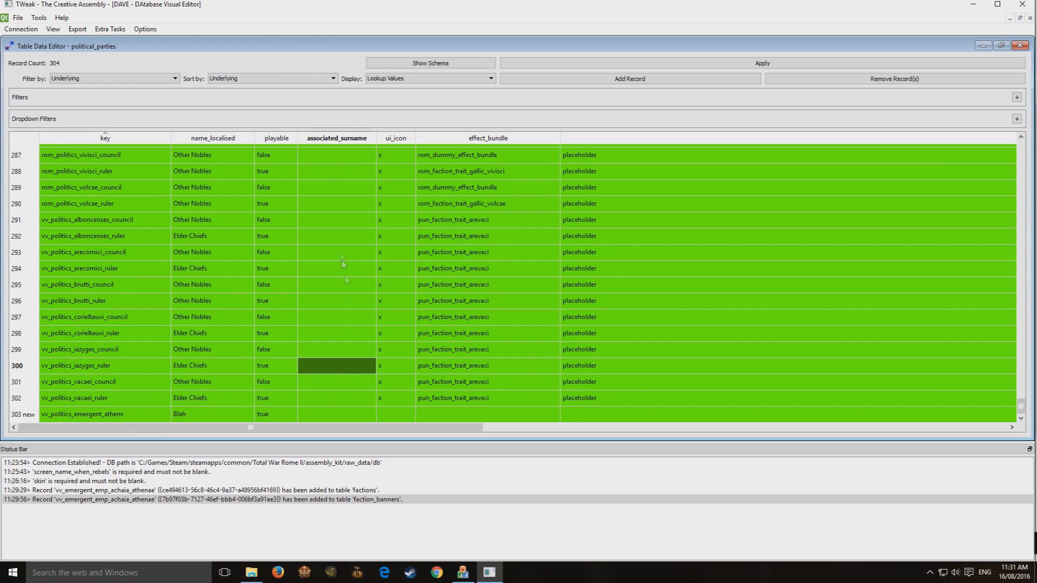
# Step: Set the new party's ui_icon to x and leave its associated_surname blank
pyautogui.click(394, 414)
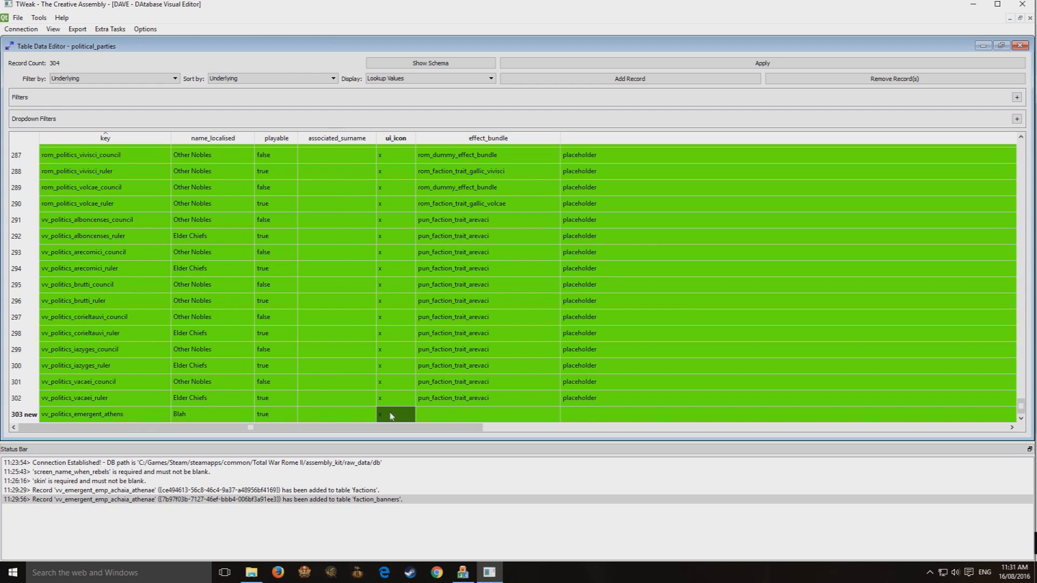
pyautogui.doubleClick(356, 414)
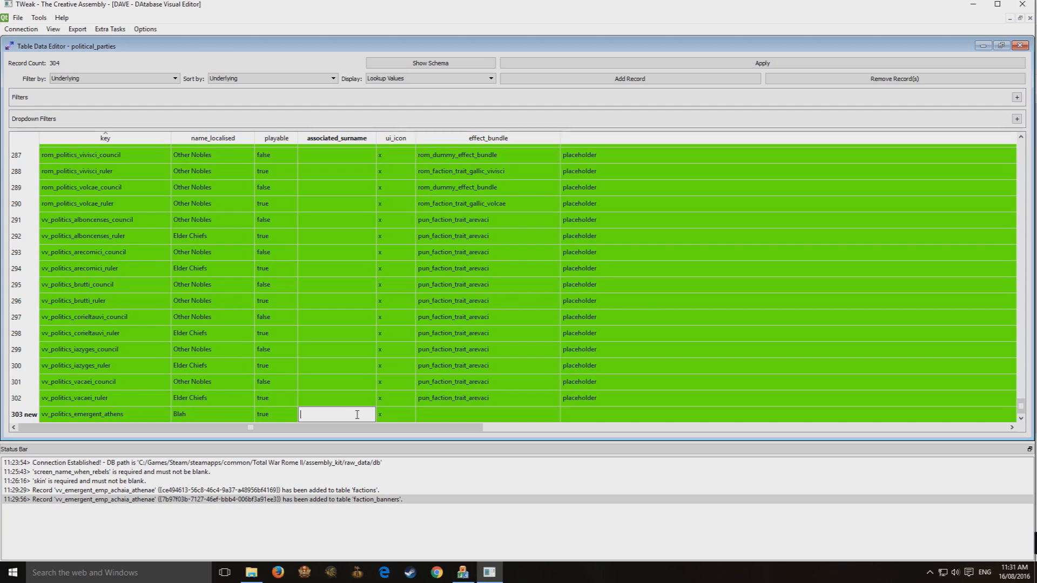
pyautogui.click(365, 355)
pyautogui.click(394, 409)
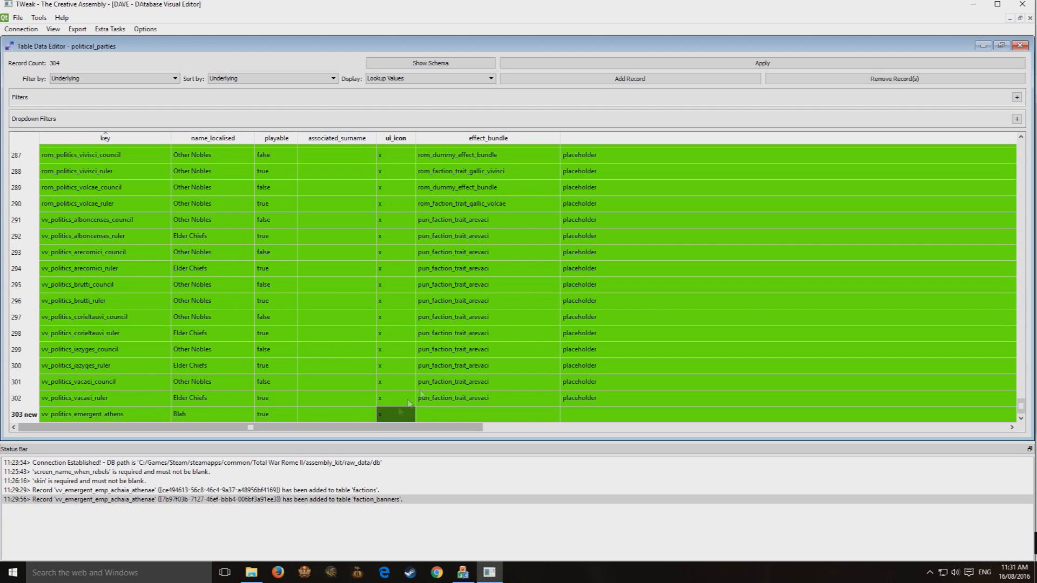
# Step: Set the new party's effect_bundle to pun_faction_trait_arevaci and its description_localised to placeholder, matching vv_politics_vacaei_ruler
pyautogui.click(475, 398)
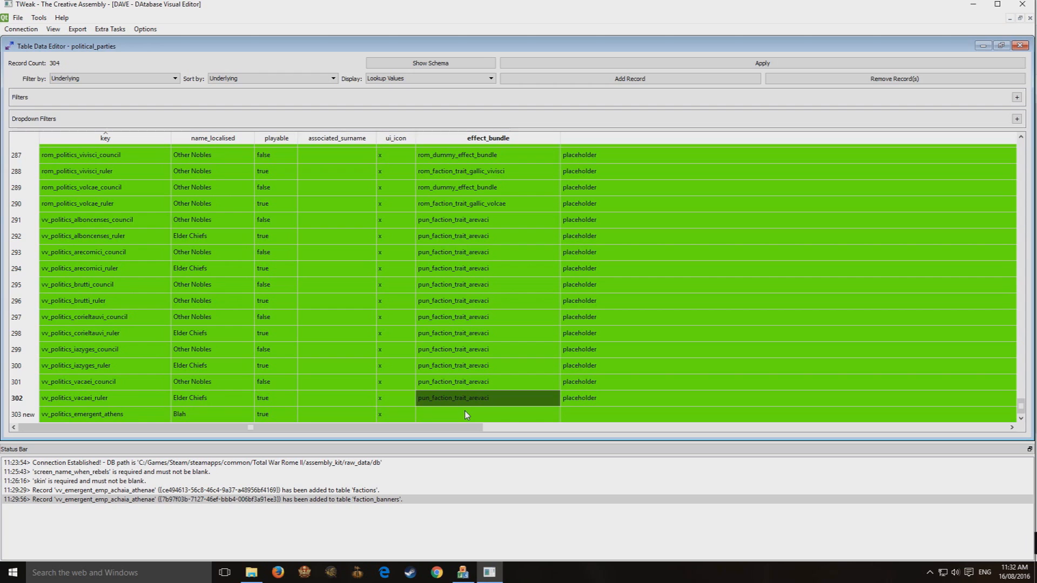
pyautogui.click(464, 415)
pyautogui.write('pun_faction_trait_arevaci')
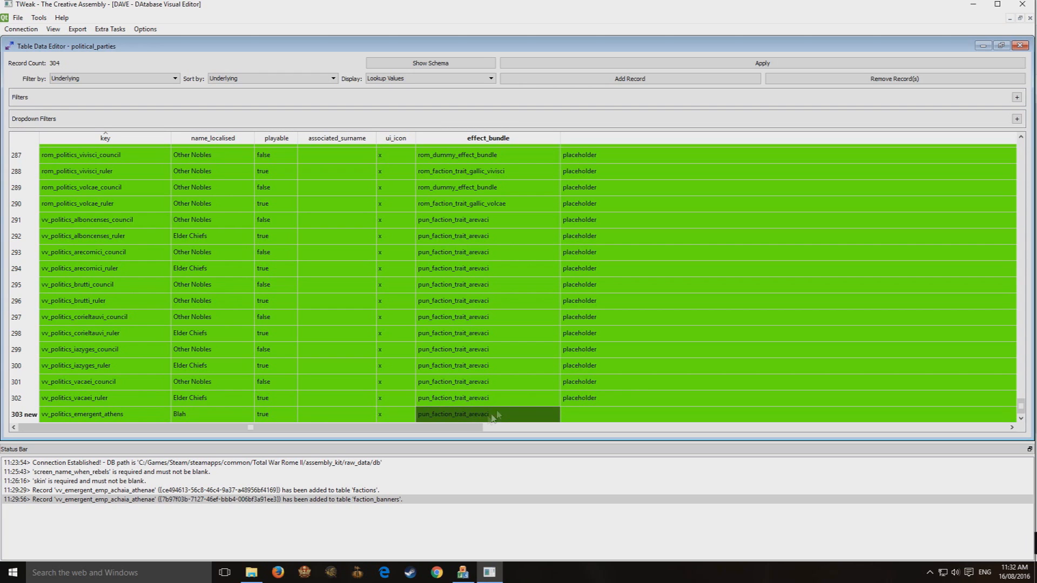
pyautogui.click(600, 399)
pyautogui.click(600, 415)
pyautogui.write('placeholder')
pyautogui.press('Left')
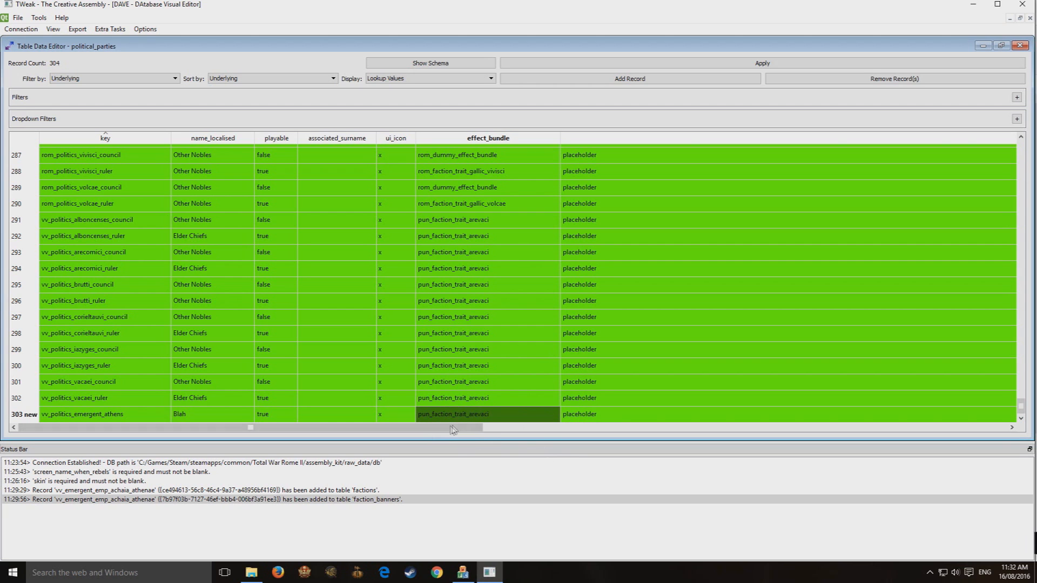
# Step: Set the new party's initial_power to 50
pyautogui.moveTo(454, 428); pyautogui.dragTo(773, 444)
pyautogui.moveTo(901, 399); pyautogui.dragTo(1026, 406)
pyautogui.click(890, 400)
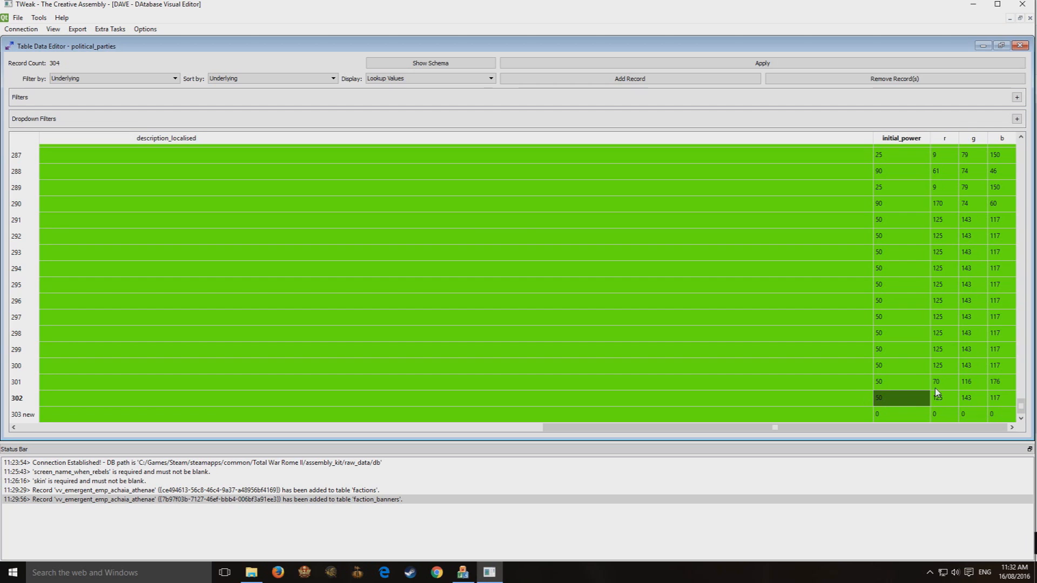
pyautogui.click(897, 422)
pyautogui.write('50')
# Step: Copy the r, g and b values 125, 143 and 117 from vv_politics_vacaei_ruler into the new party record, apply it and close the table
pyautogui.click(946, 399)
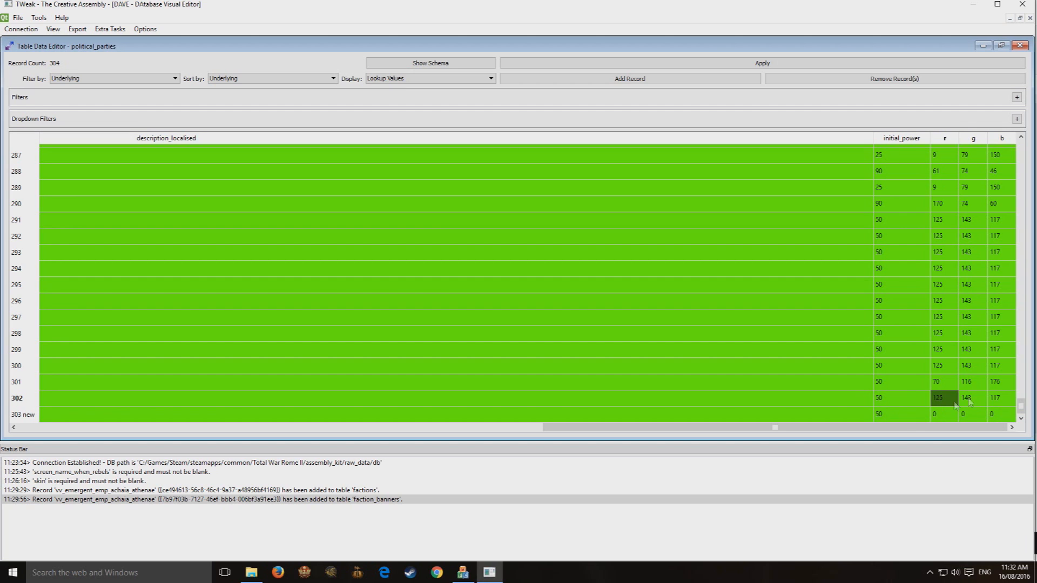
pyautogui.moveTo(1005, 398); pyautogui.dragTo(946, 401)
pyautogui.hotkey('ctrl', 'c')
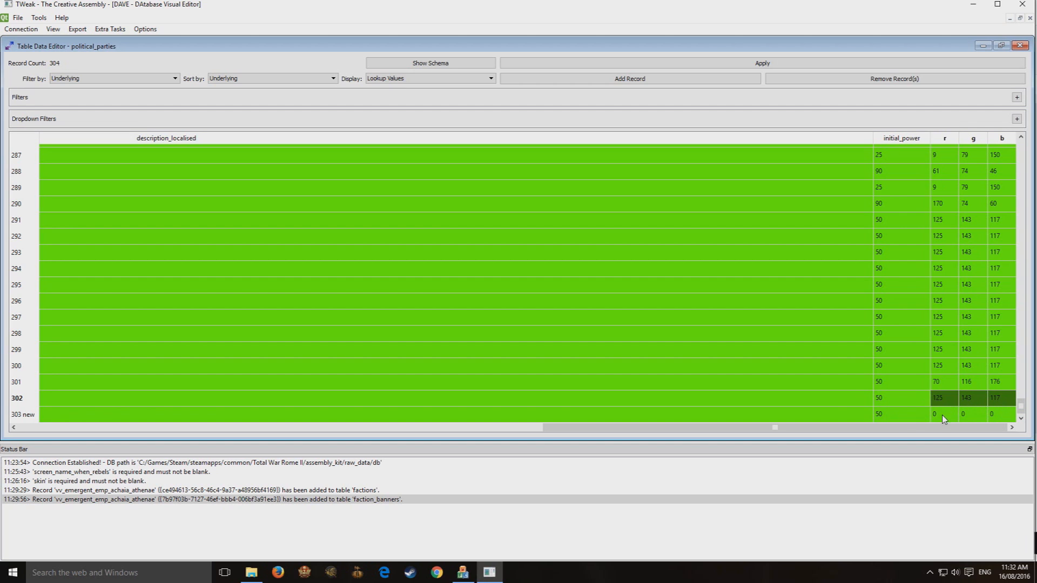
pyautogui.click(944, 415)
pyautogui.hotkey('ctrl', 'v')
pyautogui.click(796, 355)
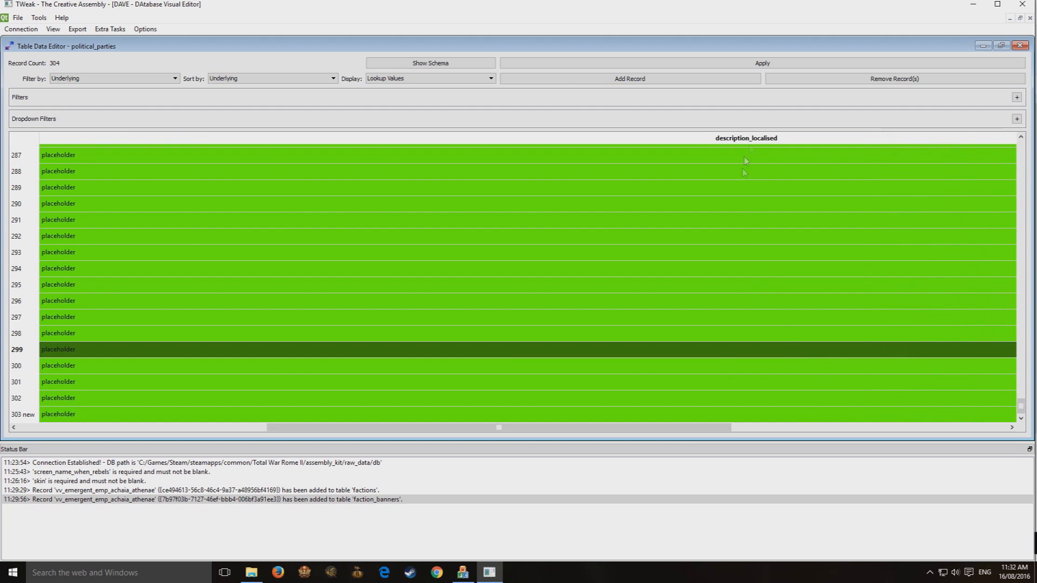
pyautogui.moveTo(629, 429); pyautogui.dragTo(1007, 390)
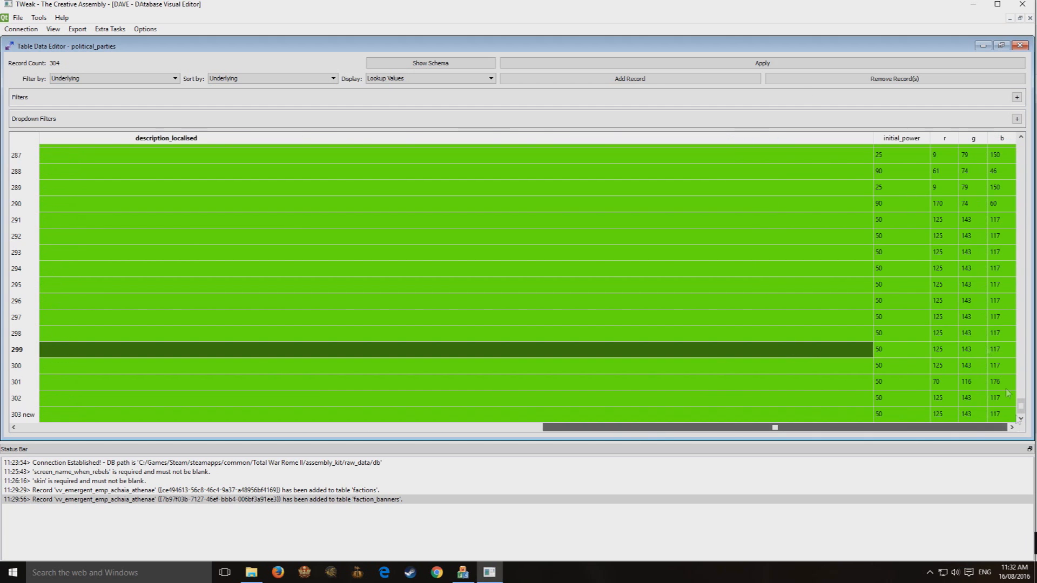
pyautogui.click(794, 65)
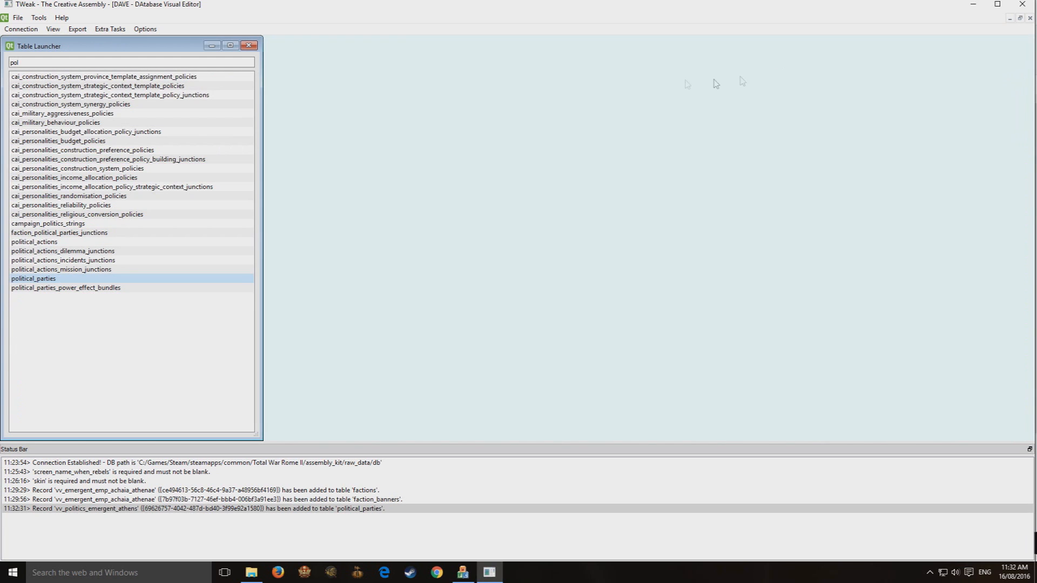
# Step: Add a record to the faction_political_parties_junctions table with vv_emergent_emp_achaia_athenae as its faction_key
pyautogui.doubleClick(84, 238)
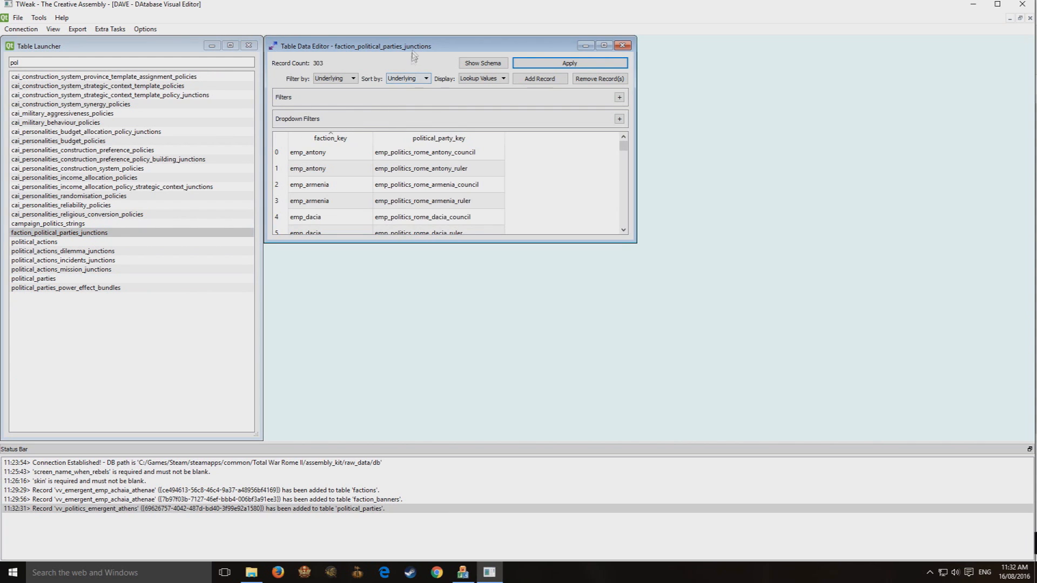
pyautogui.doubleClick(415, 49)
pyautogui.click(669, 81)
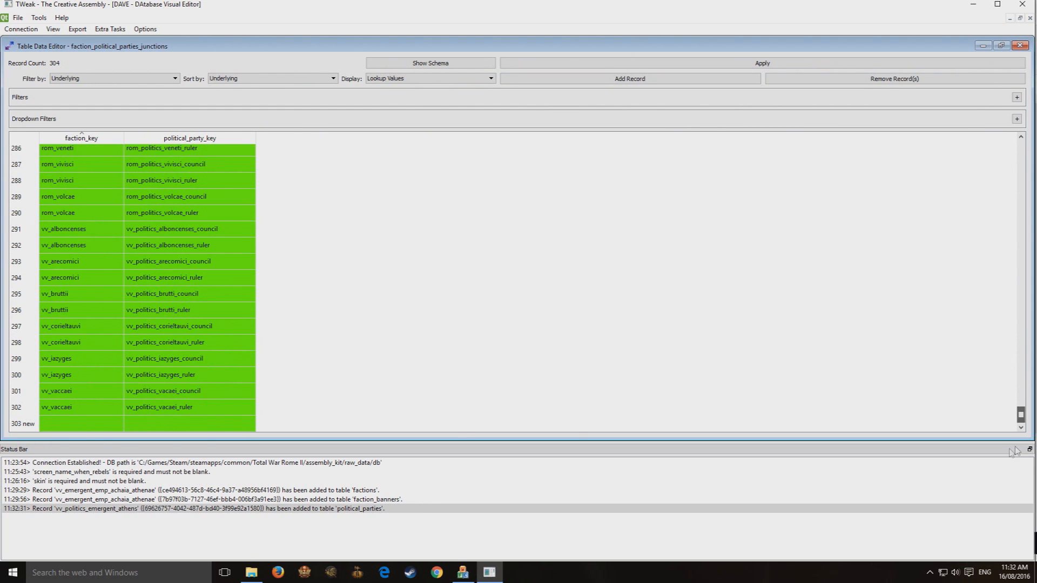
pyautogui.doubleClick(80, 427)
pyautogui.click(81, 426)
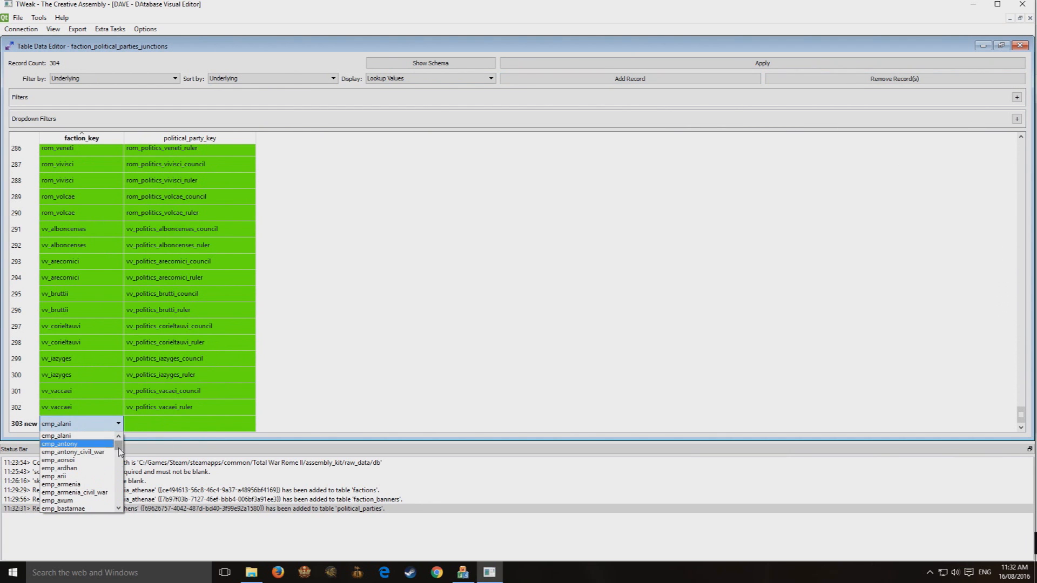
pyautogui.moveTo(119, 446); pyautogui.dragTo(124, 523)
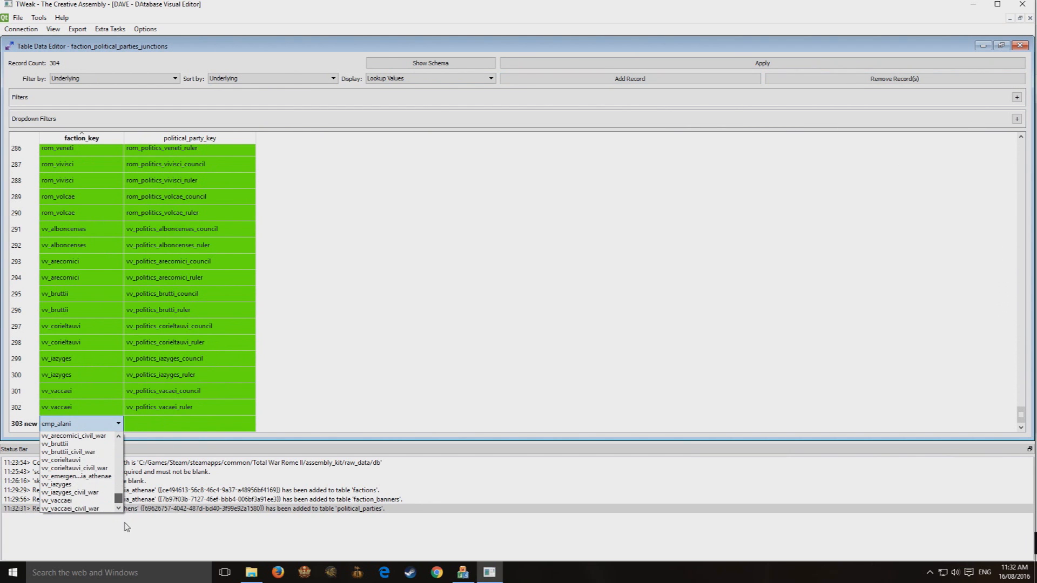
pyautogui.click(75, 476)
# Step: Set the new junction record's political_party_key to vv_politics_emergent_athens, apply it and close the table
pyautogui.click(181, 421)
pyautogui.doubleClick(220, 423)
pyautogui.click(250, 423)
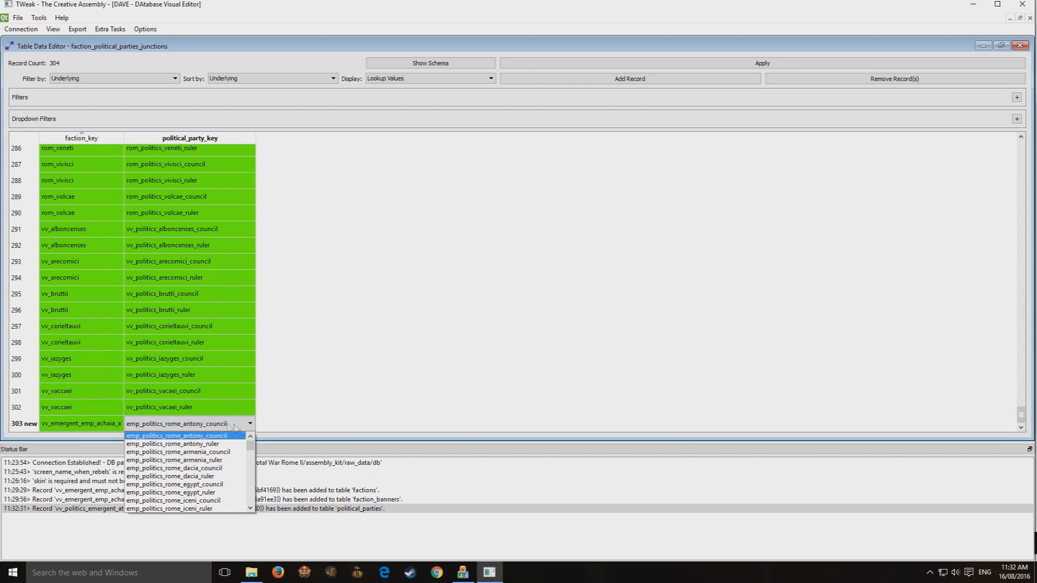
pyautogui.moveTo(249, 450); pyautogui.dragTo(250, 500)
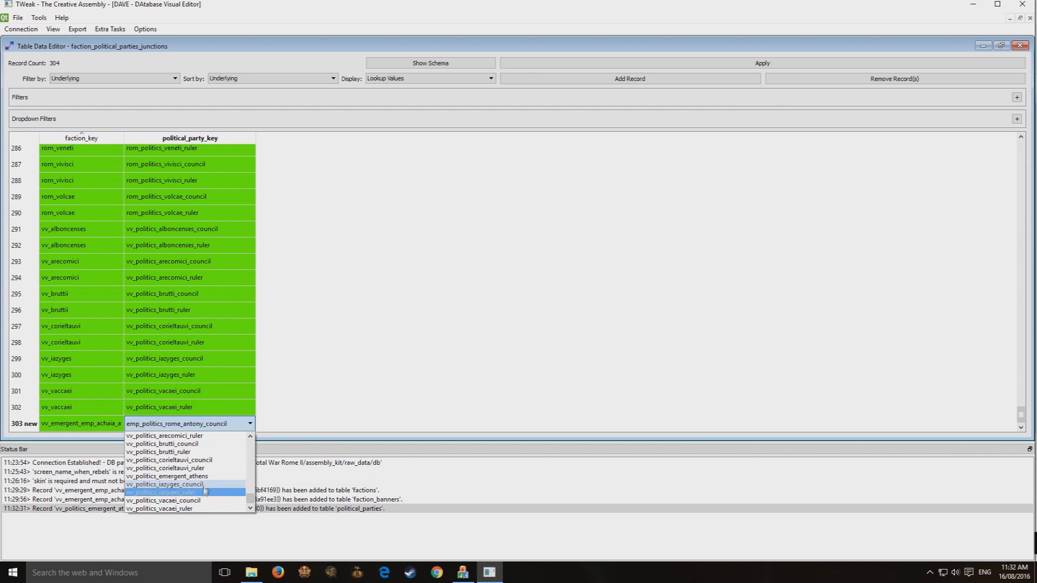
pyautogui.scroll(1, 197, 479)
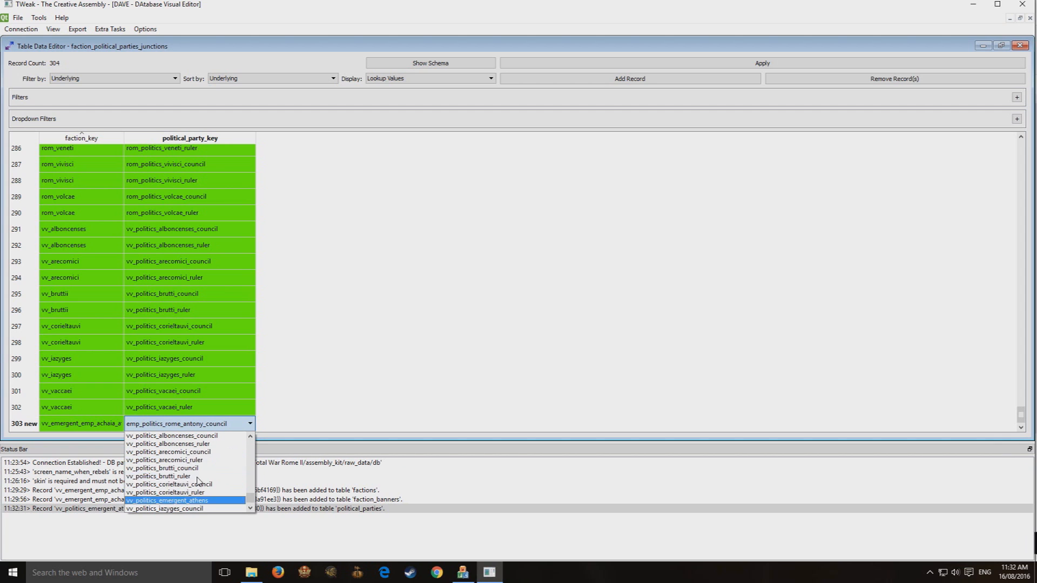
pyautogui.click(167, 501)
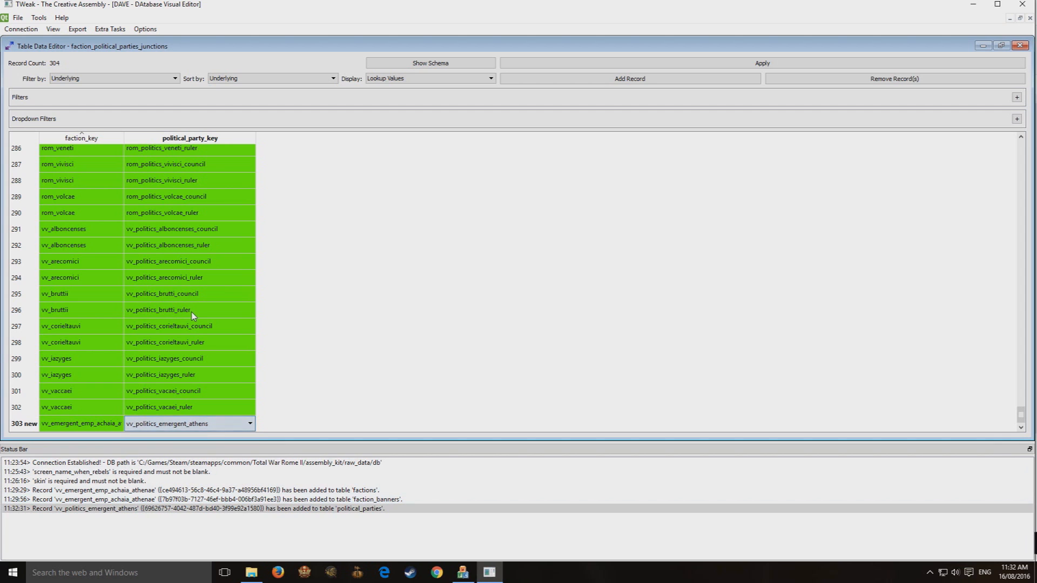
pyautogui.click(230, 310)
pyautogui.click(659, 64)
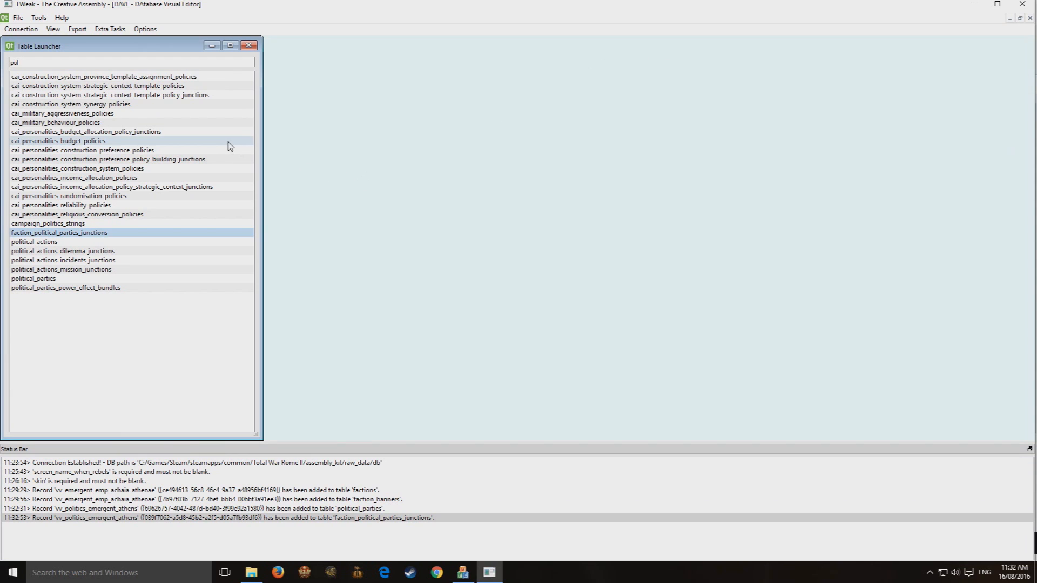
# Step: Filter the table list by "facti", open faction_to_faction_groups_junctions and add a new record
pyautogui.moveTo(79, 62); pyautogui.dragTo(7, 54)
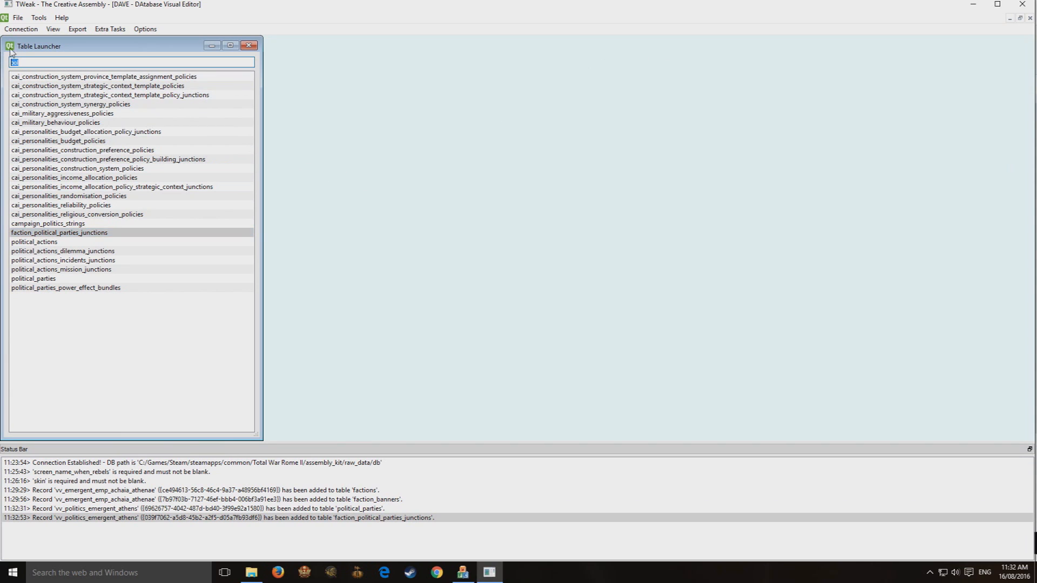
pyautogui.write('facti')
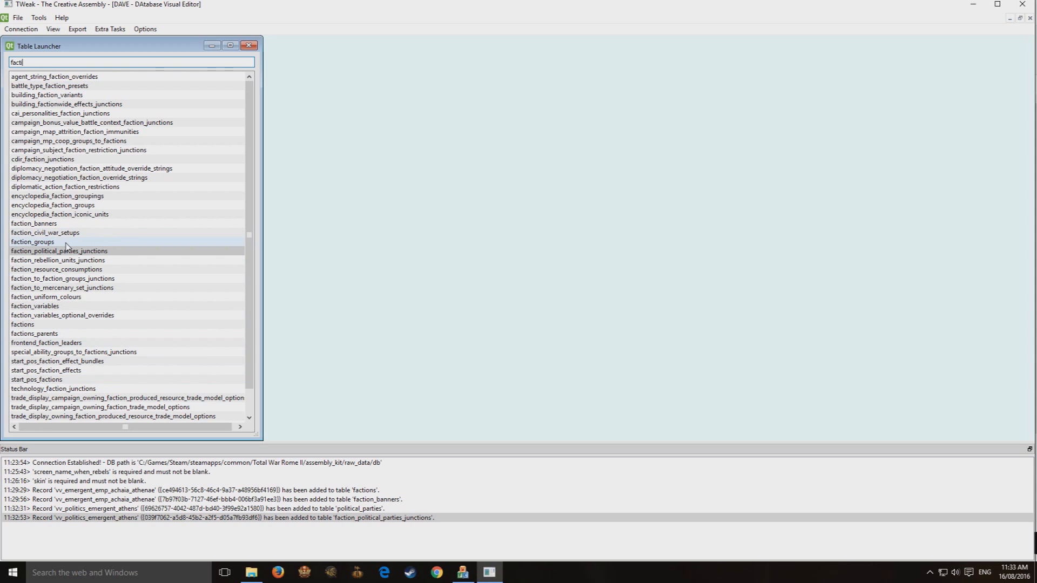
pyautogui.doubleClick(86, 280)
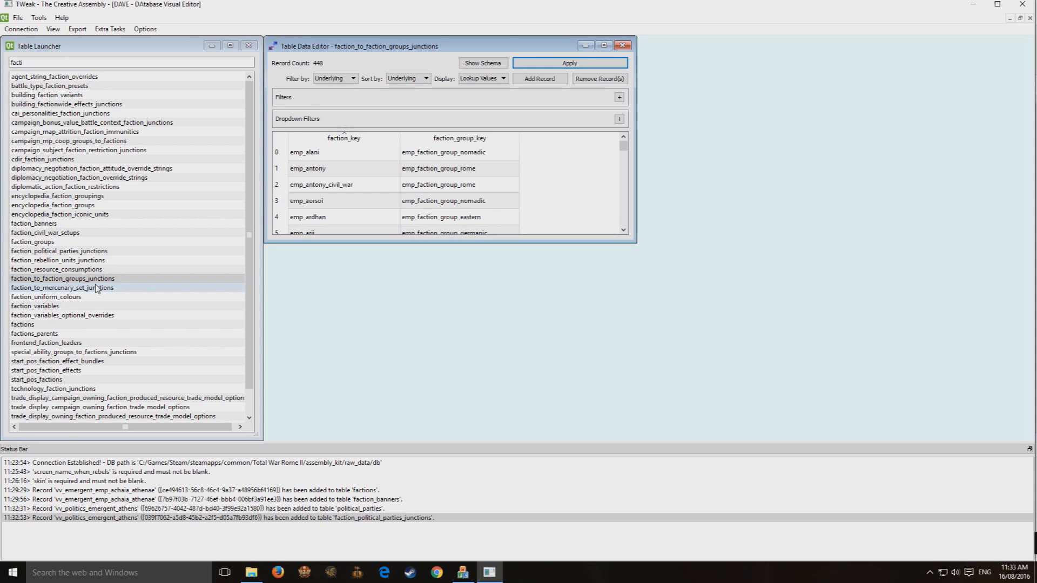
pyautogui.doubleClick(437, 46)
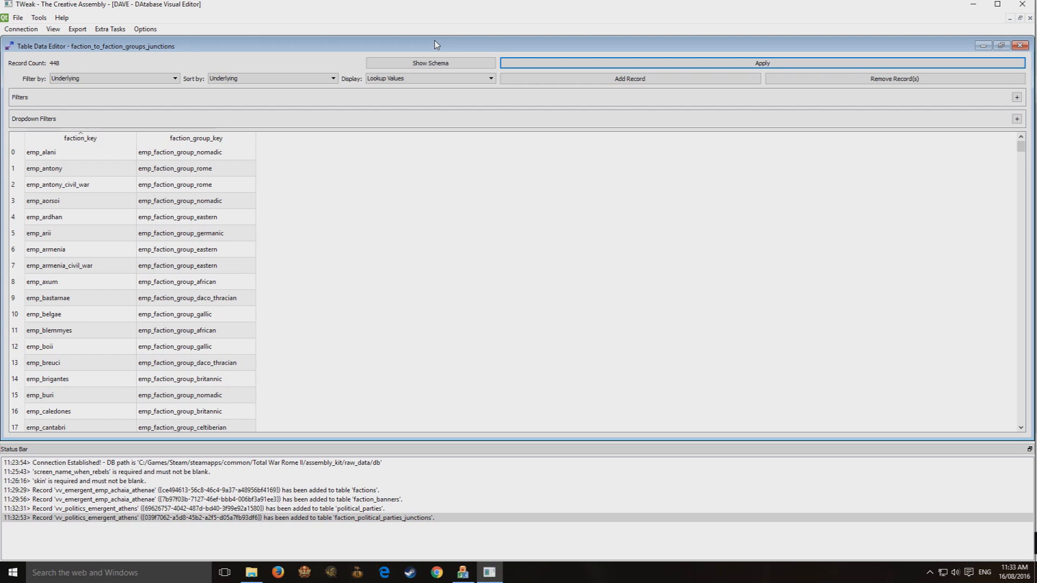
pyautogui.moveTo(1020, 145); pyautogui.dragTo(1022, 431)
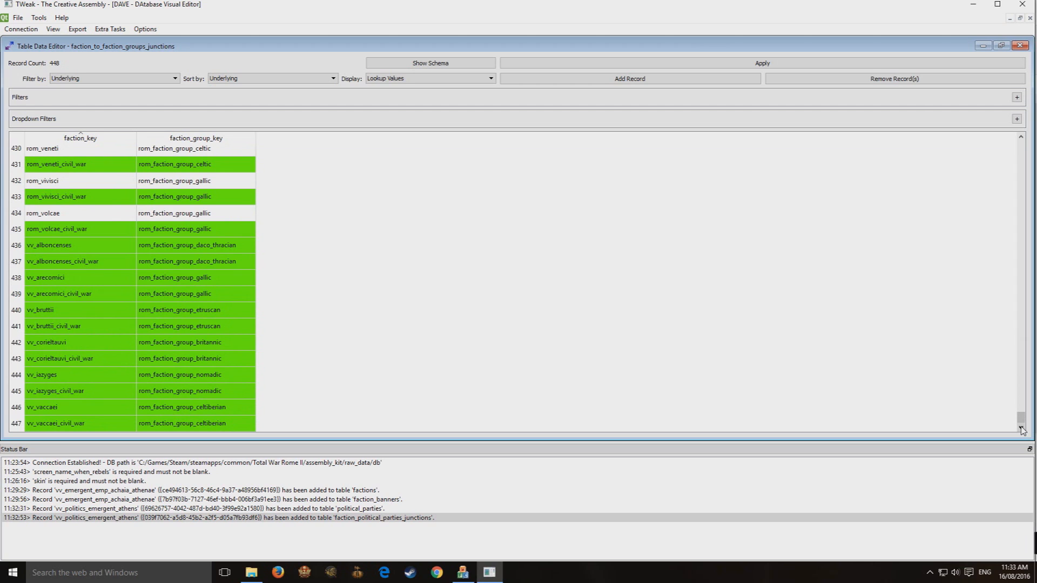
pyautogui.click(606, 78)
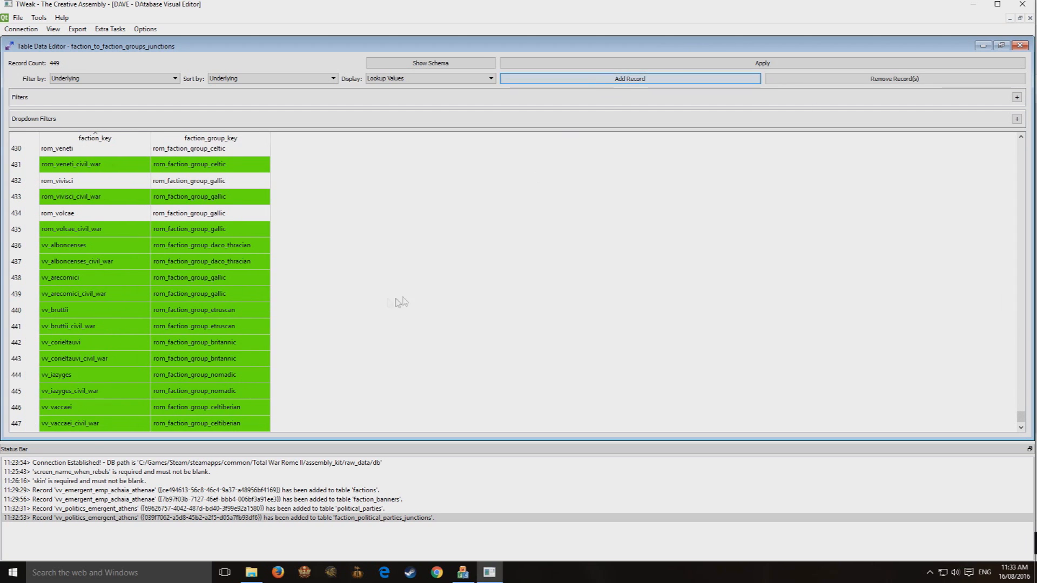
pyautogui.doubleClick(92, 430)
pyautogui.click(93, 430)
pyautogui.moveTo(145, 444); pyautogui.dragTo(144, 493)
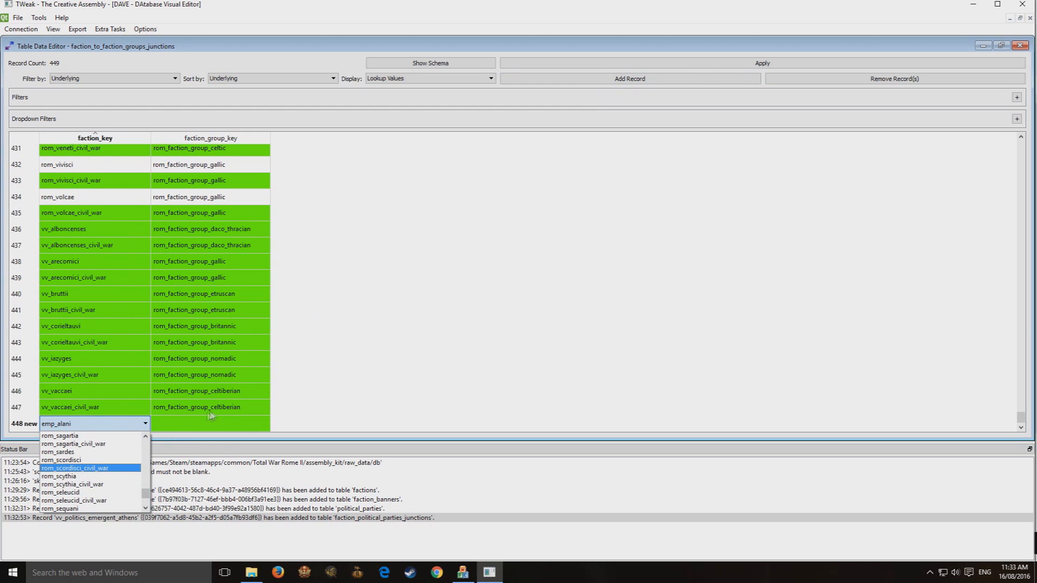
pyautogui.scroll(-10, 108, 483)
pyautogui.scroll(-3, 108, 487)
pyautogui.click(85, 474)
# Step: Set the faction_key of the new faction group junction record to vv_emergent_emp_achaia_athenae
pyautogui.doubleClick(103, 424)
pyautogui.click(104, 424)
pyautogui.moveTo(146, 445); pyautogui.dragTo(147, 504)
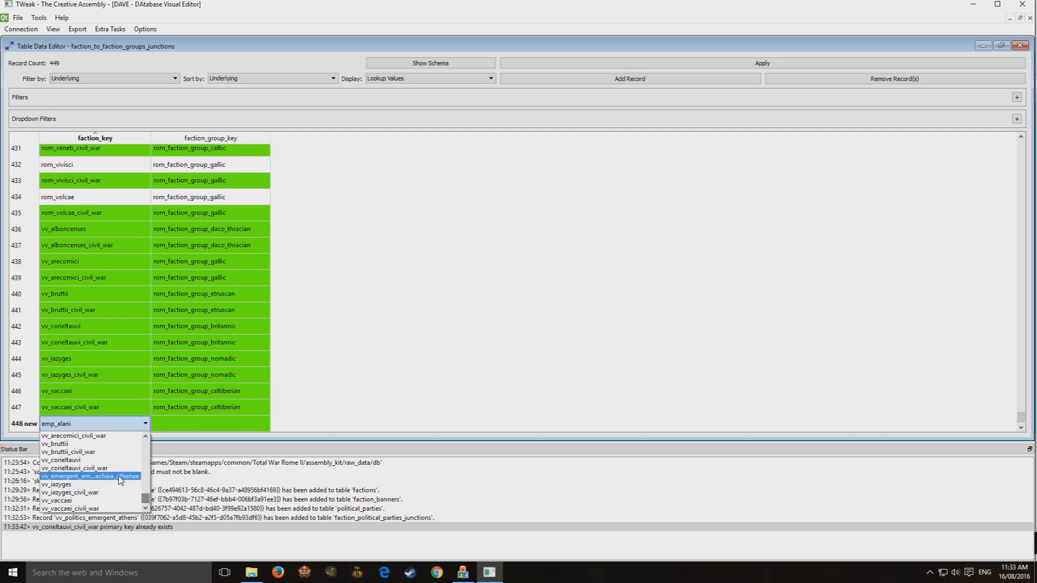
pyautogui.click(119, 477)
# Step: Set the new junction record's faction_group_key to emp_faction_group_greek, apply it and close the table
pyautogui.doubleClick(211, 424)
pyautogui.click(227, 424)
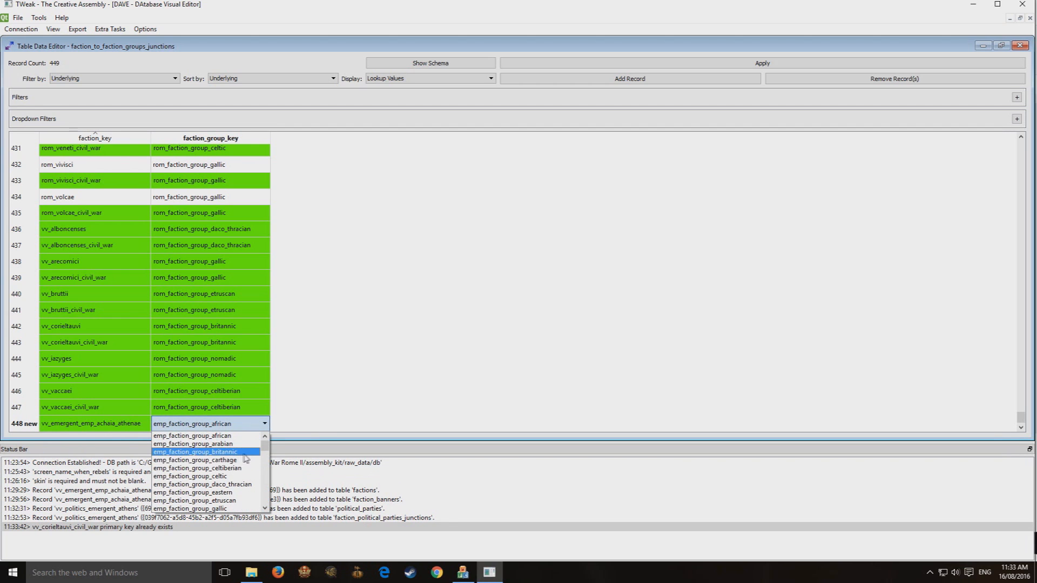
pyautogui.scroll(-2, 248, 487)
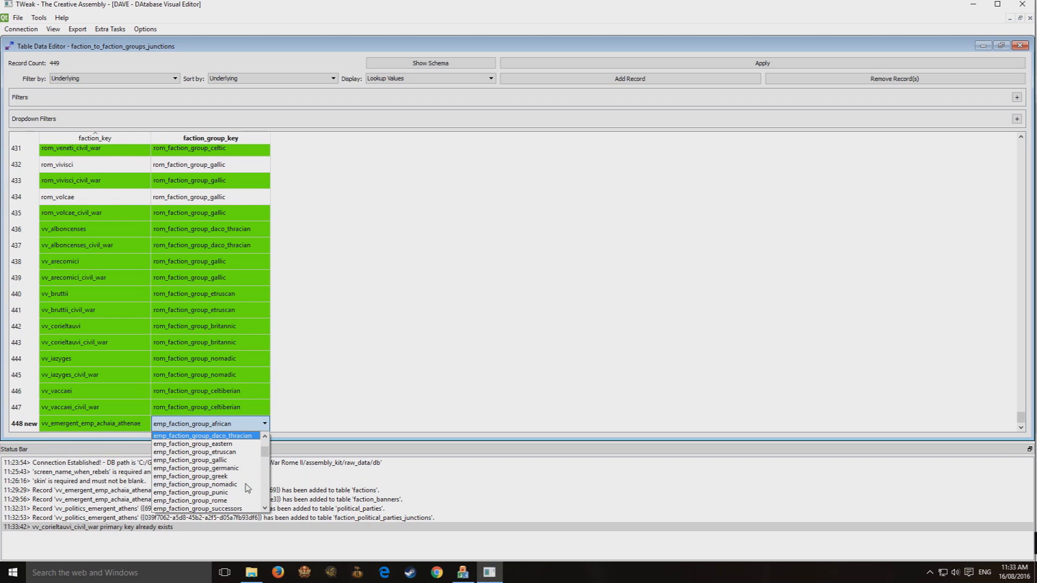
pyautogui.click(245, 476)
pyautogui.click(210, 358)
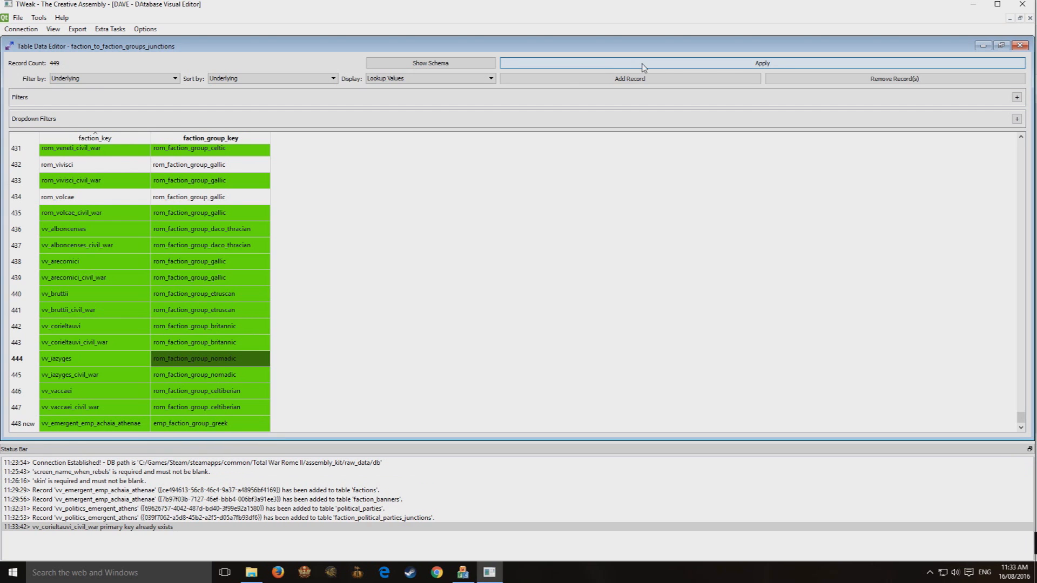
pyautogui.click(643, 67)
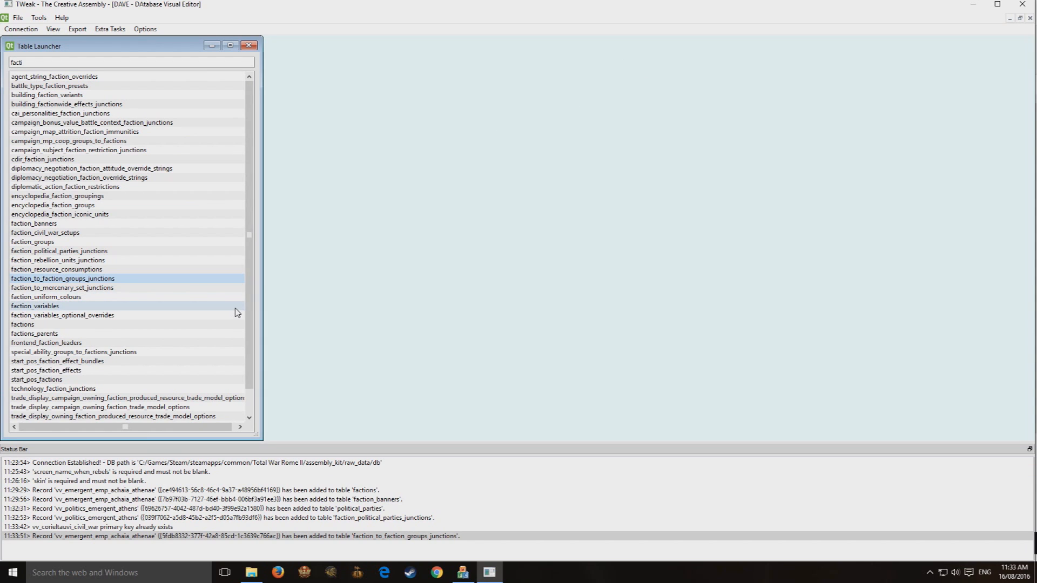
# Step: Open the faction_uniform_colours table and add a record with vv_emergent_emp_achaia_athenae as its faction_name
pyautogui.click(92, 290)
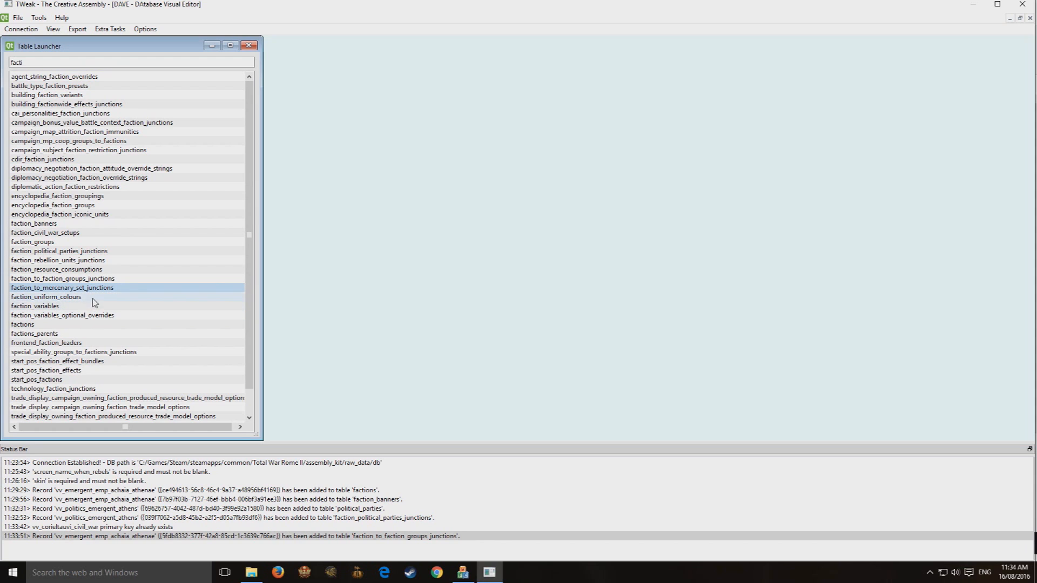
pyautogui.doubleClick(92, 297)
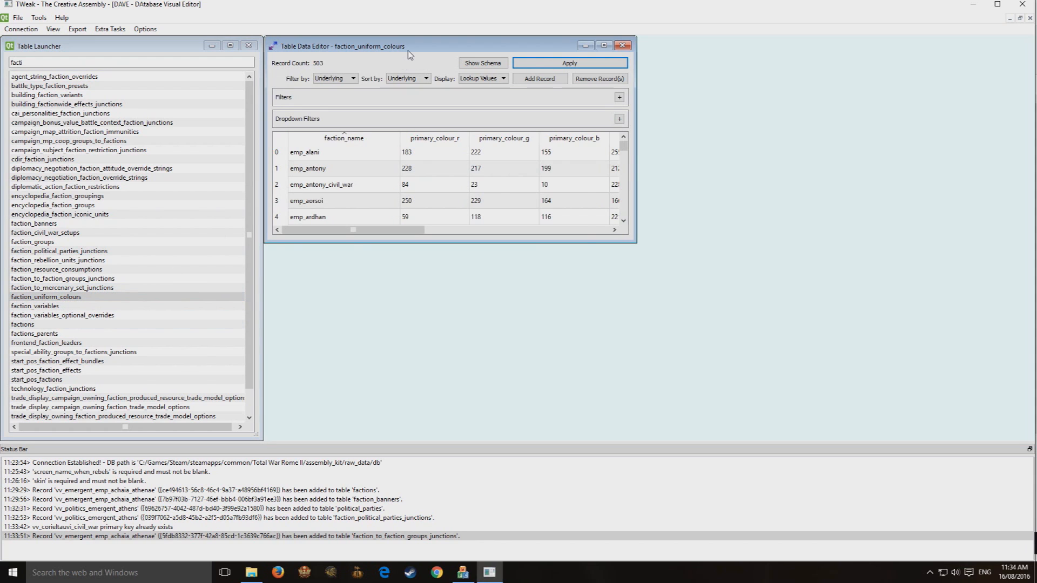
pyautogui.doubleClick(408, 50)
pyautogui.click(720, 80)
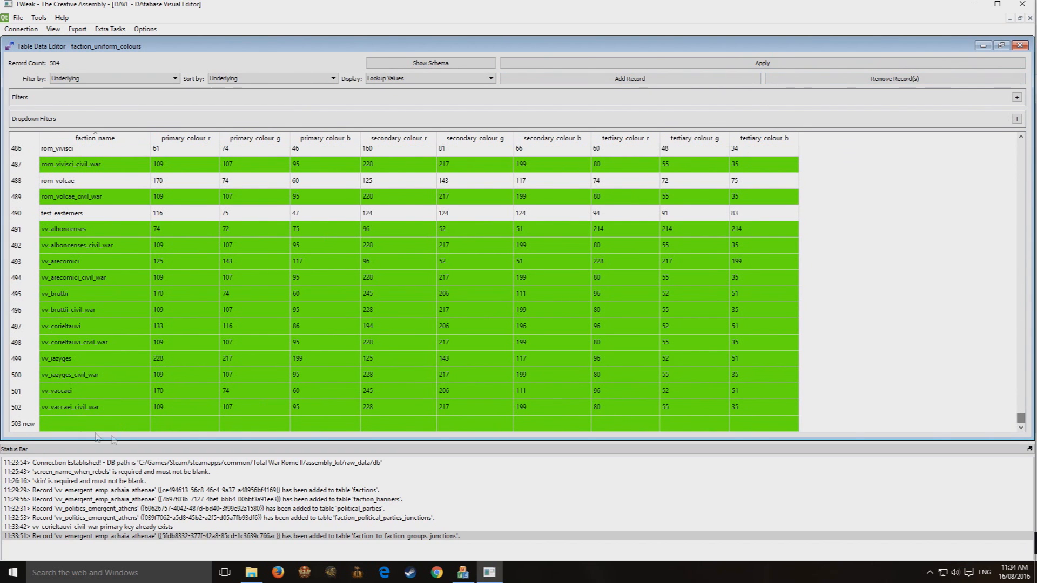
pyautogui.doubleClick(49, 425)
pyautogui.moveTo(145, 447); pyautogui.dragTo(140, 518)
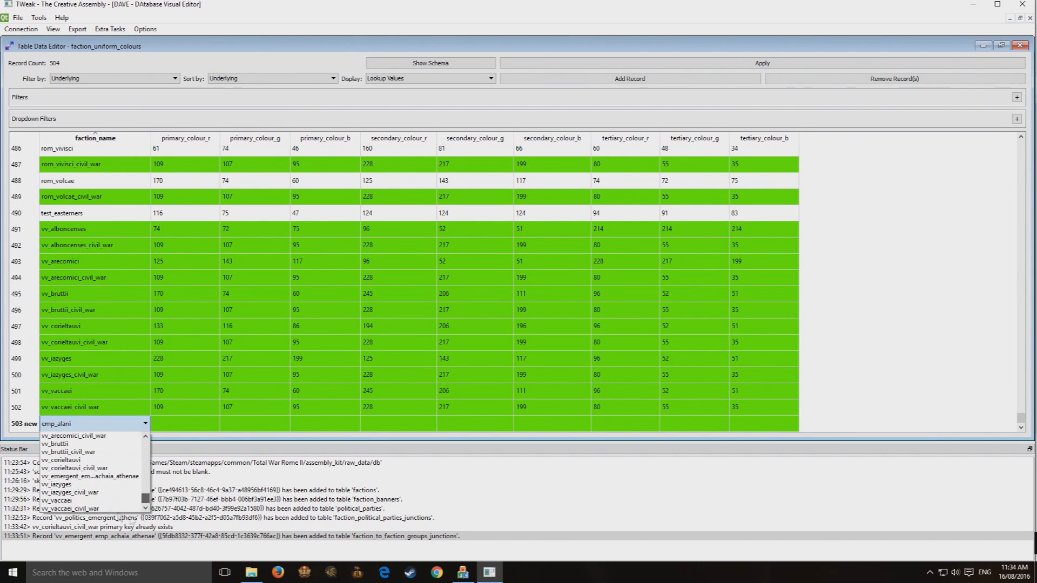
pyautogui.click(108, 477)
# Step: Copy the primary, secondary and tertiary colour values of vv_bruttii into the new uniform colours record, apply it and close the table
pyautogui.click(243, 298)
pyautogui.press('Left')
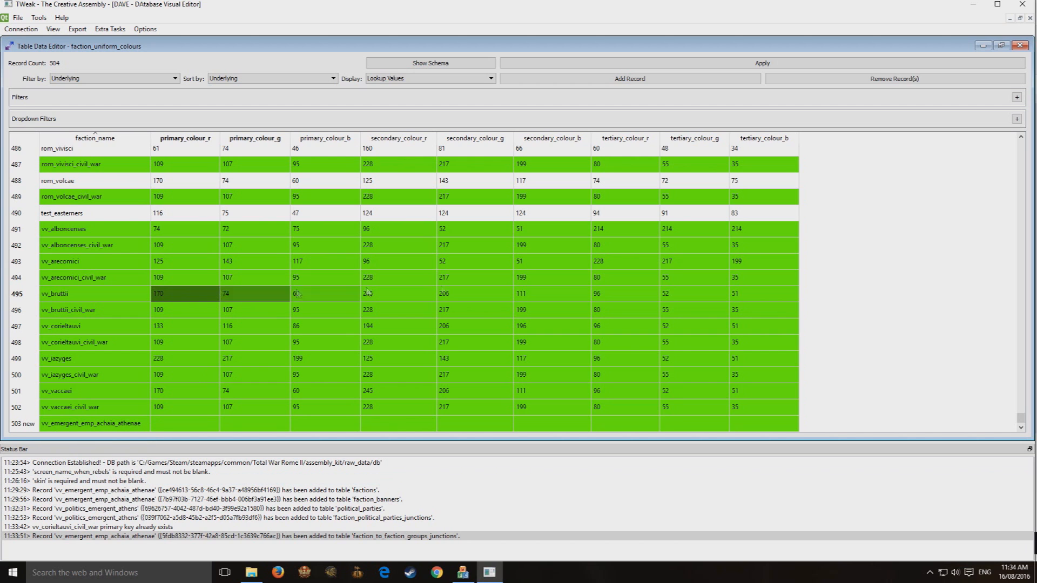
pyautogui.moveTo(212, 291); pyautogui.dragTo(769, 301)
pyautogui.hotkey('ctrl', 'c')
pyautogui.click(192, 420)
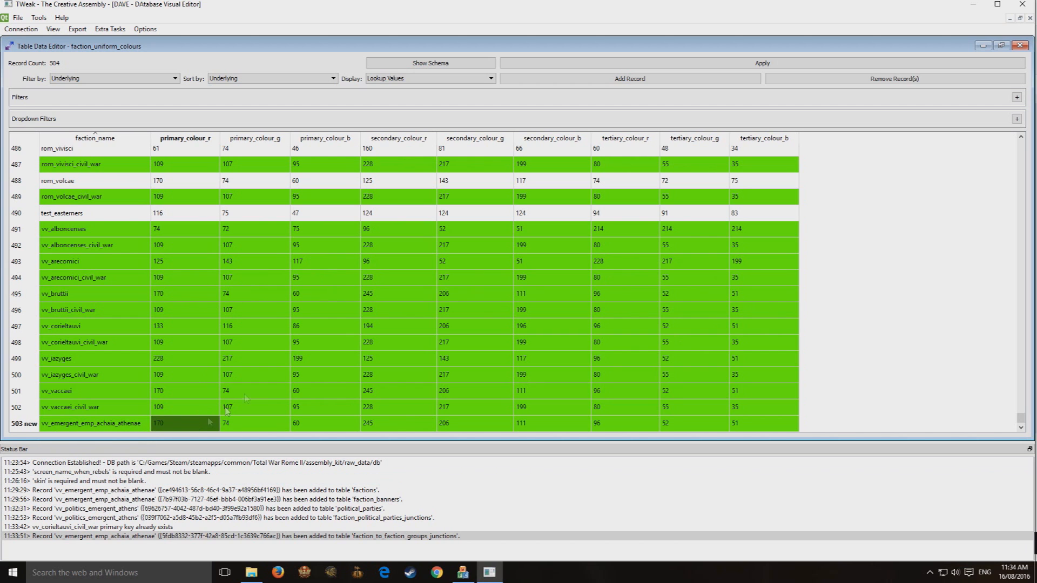
pyautogui.hotkey('ctrl', 'v')
pyautogui.click(324, 310)
pyautogui.click(786, 63)
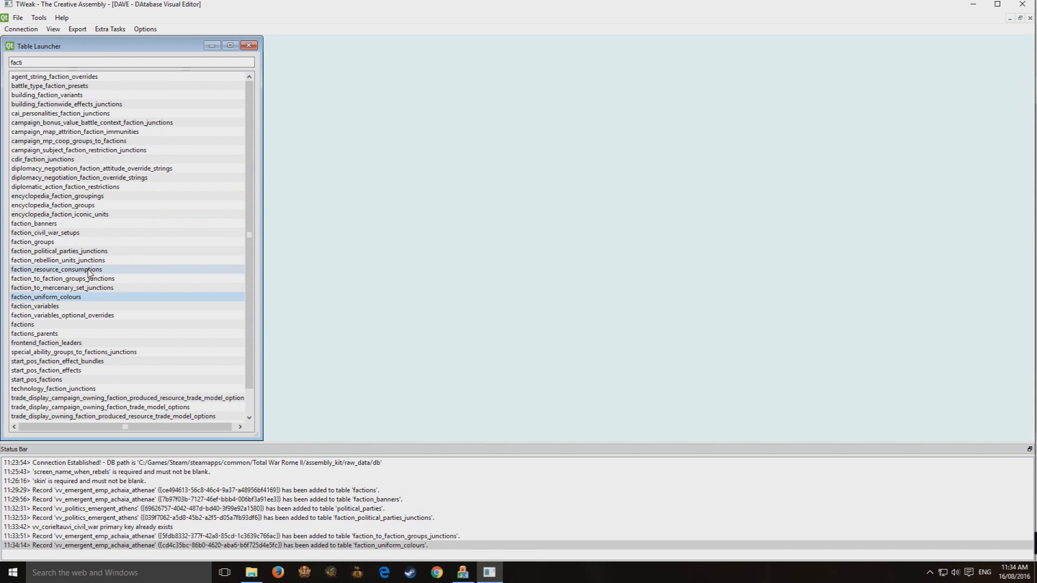
# Step: Filter the table list by "comm", open commander_unit_permissions and add a new record
pyautogui.doubleClick(92, 62)
pyautogui.write('comm')
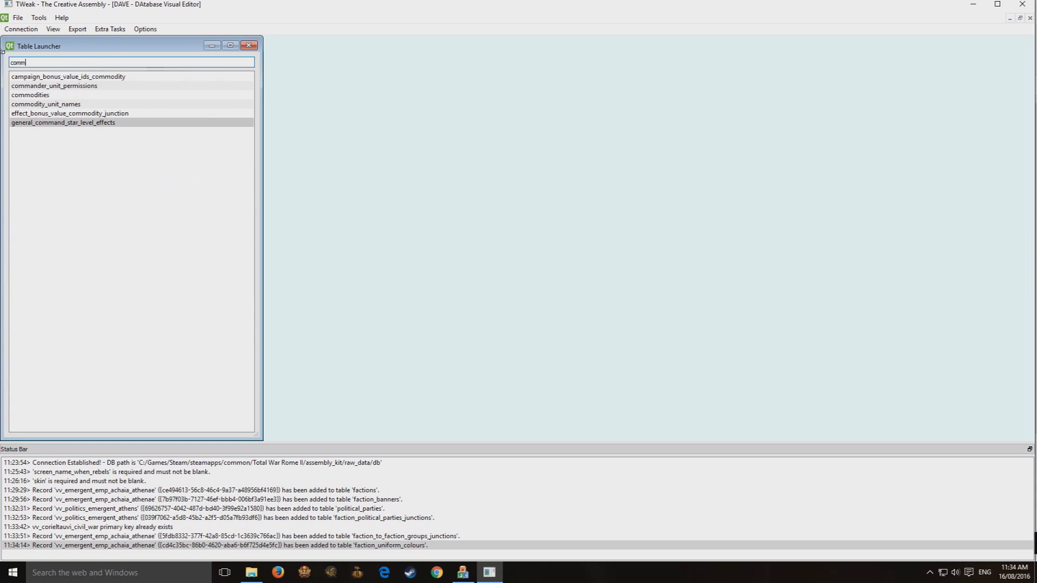
pyautogui.doubleClick(89, 86)
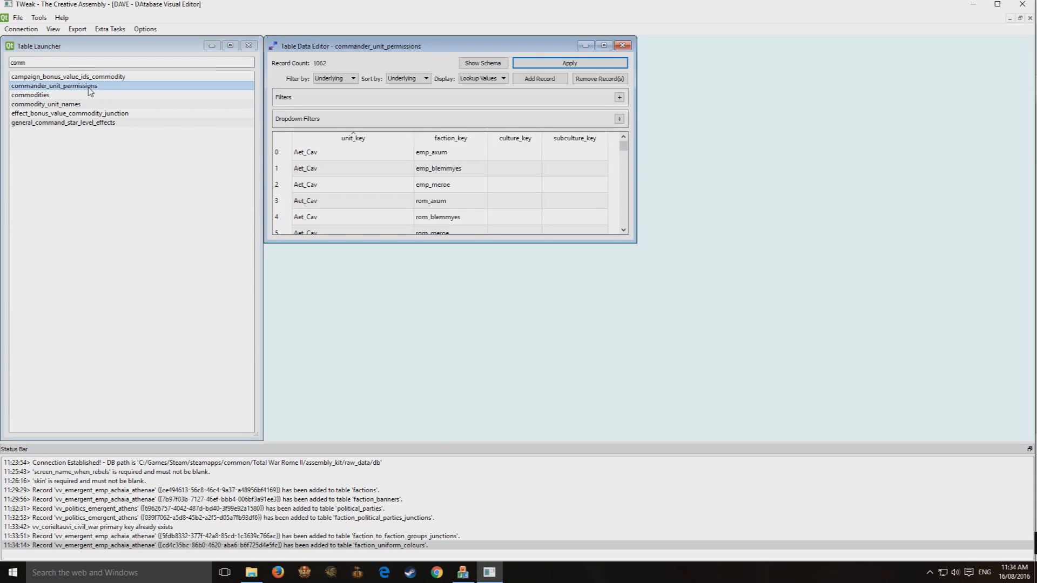
pyautogui.doubleClick(416, 50)
pyautogui.click(679, 80)
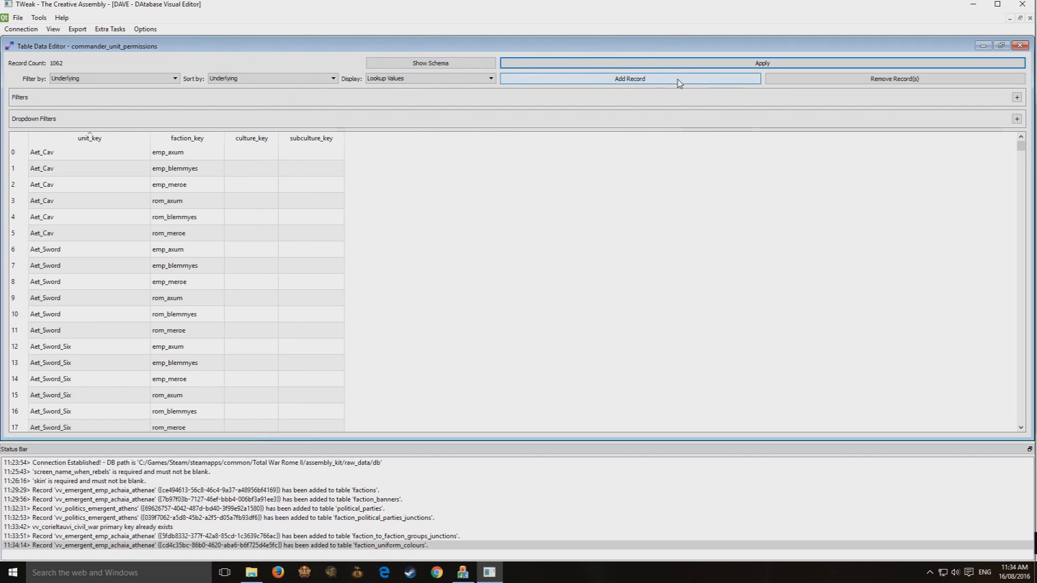
# Step: Set the faction_key of the new commander unit permission record to vv_emergent_emp_achaia_athenae
pyautogui.moveTo(1025, 143); pyautogui.dragTo(1020, 416)
pyautogui.click(113, 425)
pyautogui.click(113, 425)
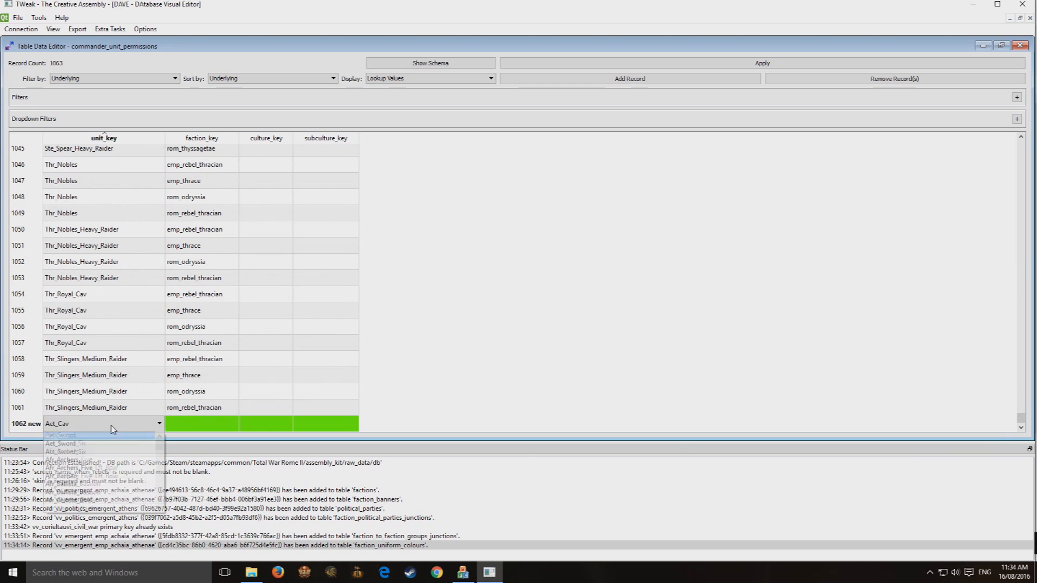
pyautogui.click(227, 427)
pyautogui.click(230, 425)
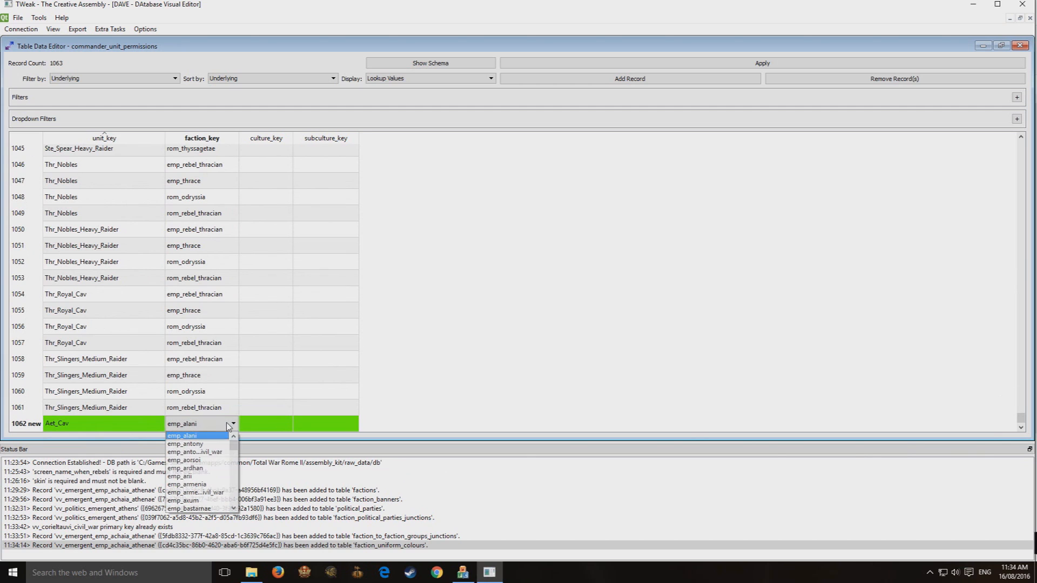
pyautogui.moveTo(233, 440); pyautogui.dragTo(233, 507)
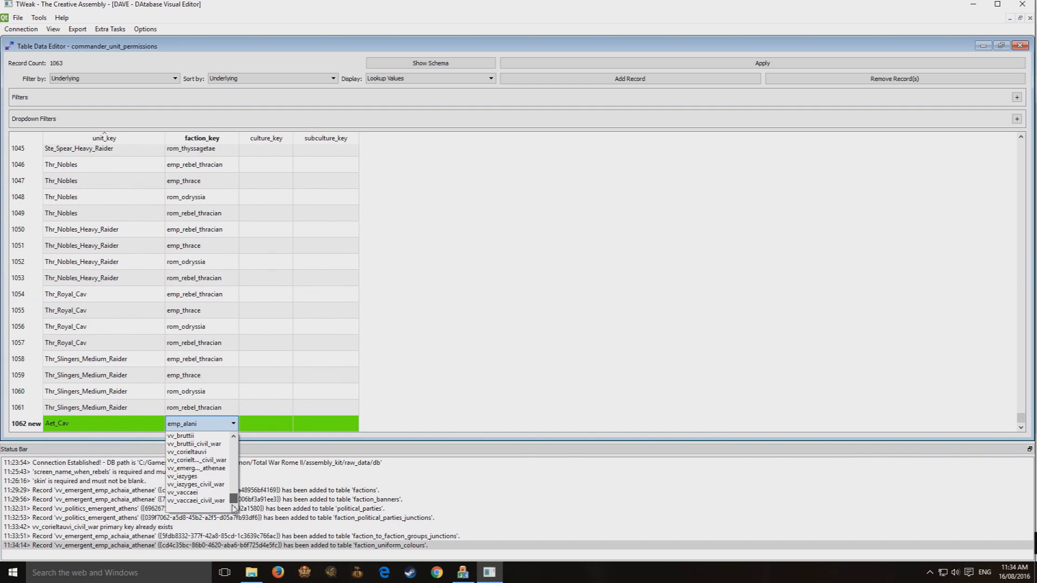
pyautogui.click(194, 469)
pyautogui.click(200, 378)
# Step: Set the new commander unit permission's unit_key to Gre_Citizen_Cav, apply the record and close the table
pyautogui.doubleClick(117, 427)
pyautogui.click(159, 424)
pyautogui.moveTo(160, 440); pyautogui.dragTo(163, 475)
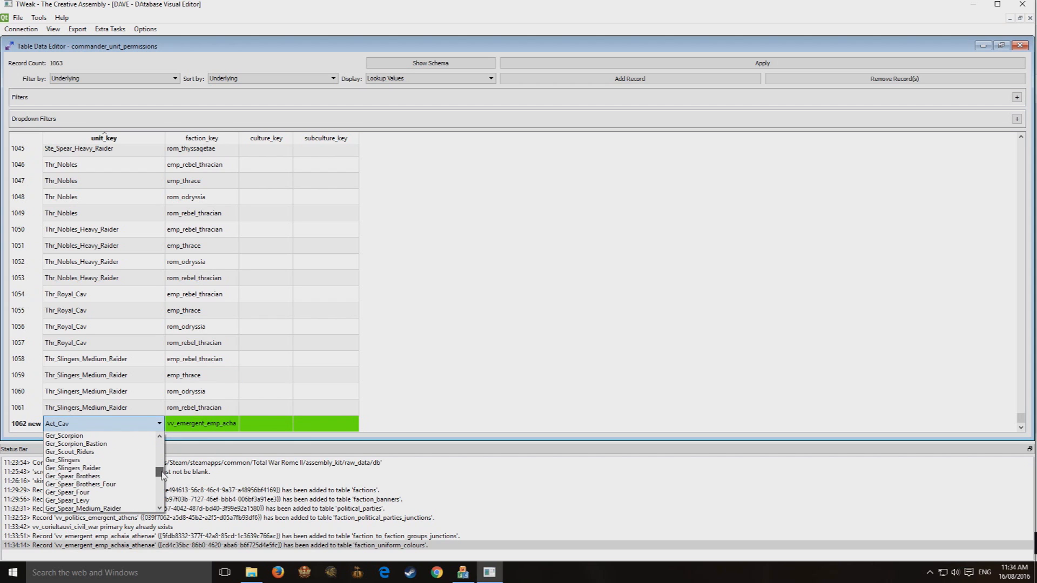
pyautogui.scroll(-6, 104, 477)
pyautogui.scroll(-8, 103, 481)
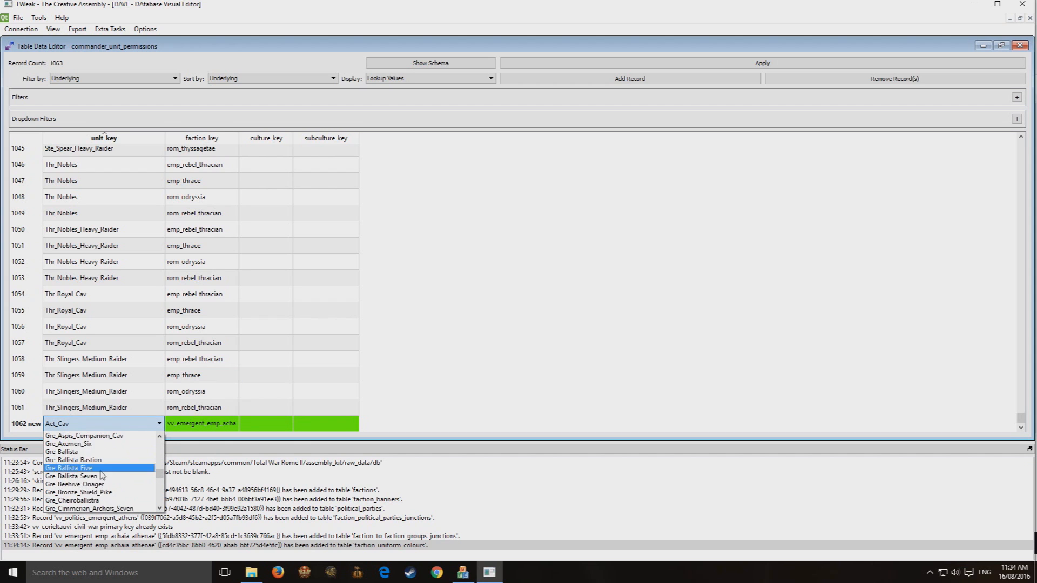
pyautogui.click(95, 493)
pyautogui.click(199, 362)
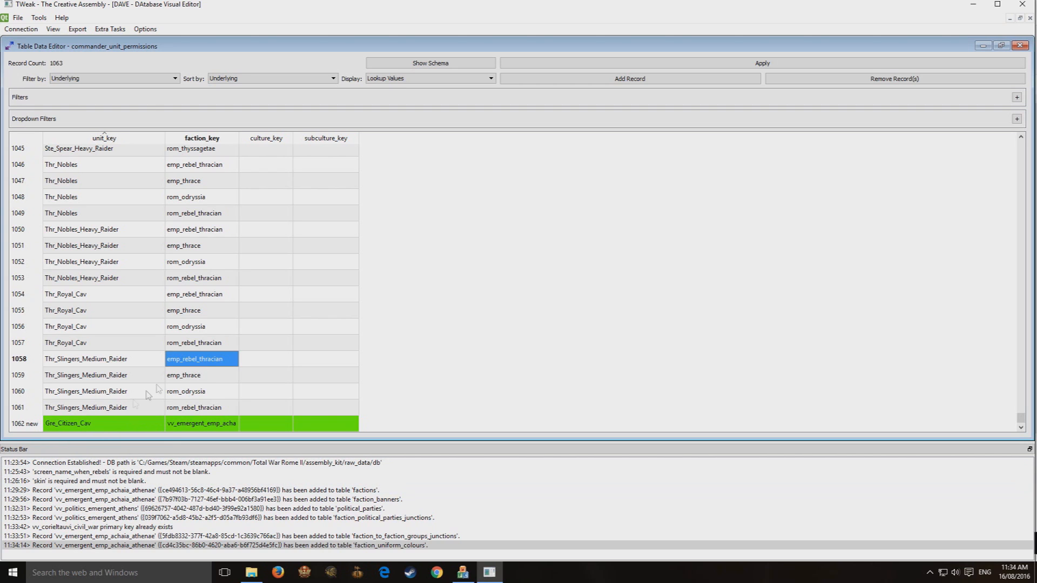
pyautogui.click(219, 423)
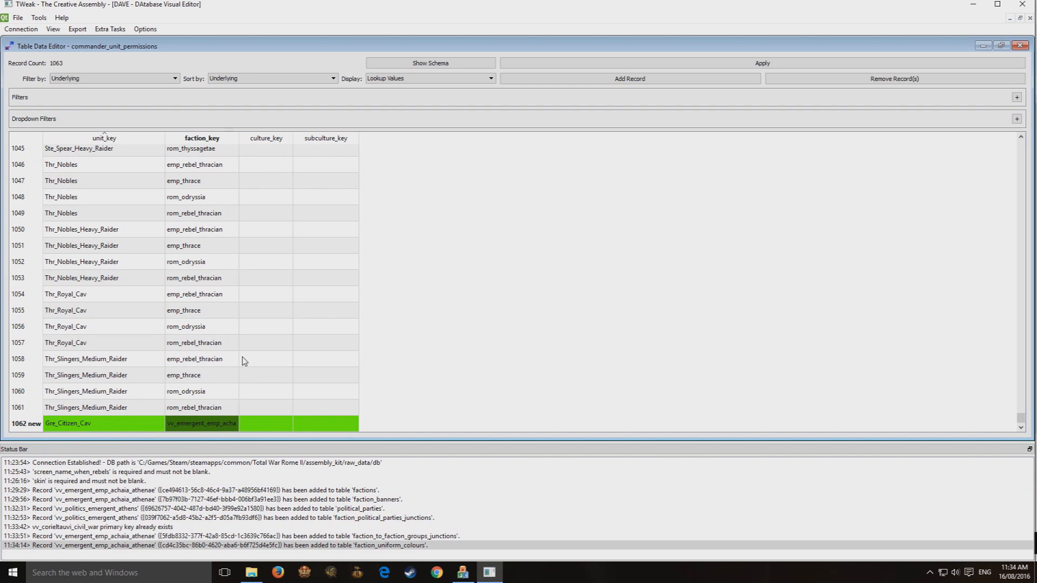
pyautogui.click(114, 426)
pyautogui.click(759, 63)
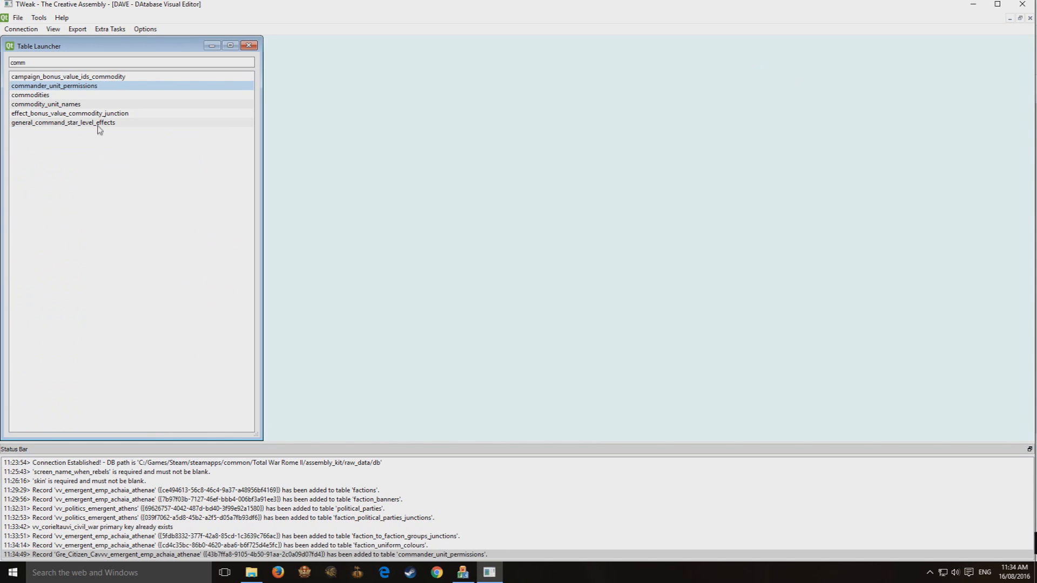
# Step: Filter the table list by "start", open start_pos_factions and add a new record
pyautogui.moveTo(155, 62); pyautogui.dragTo(2, 47)
pyautogui.press('BackSpace')
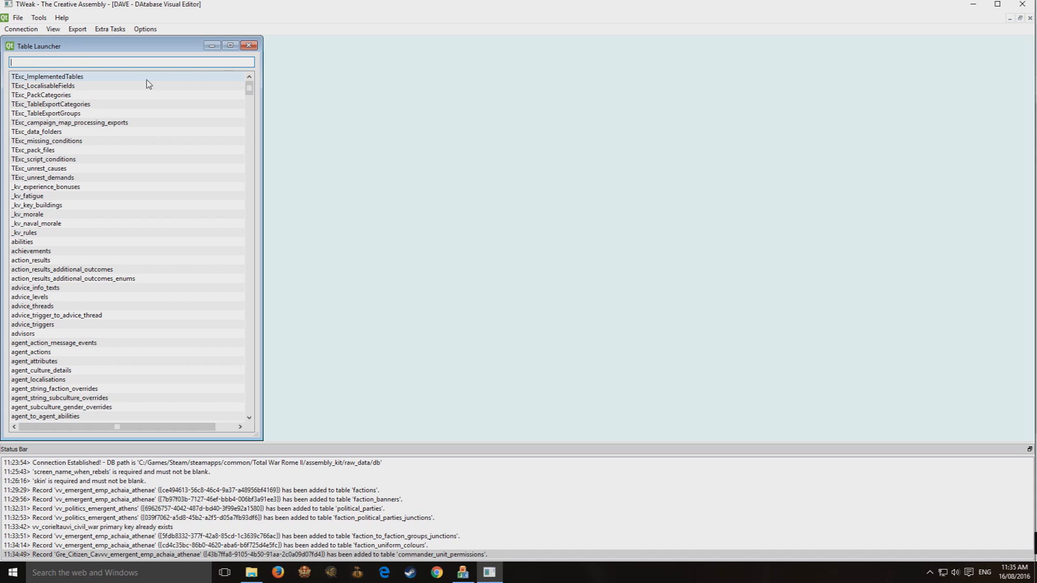
pyautogui.write('start')
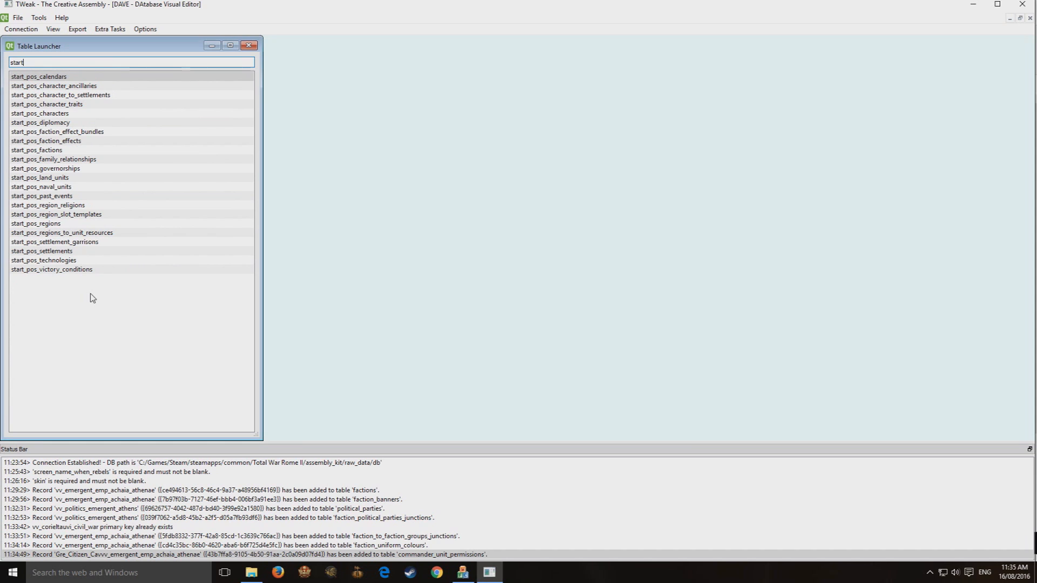
pyautogui.doubleClick(87, 151)
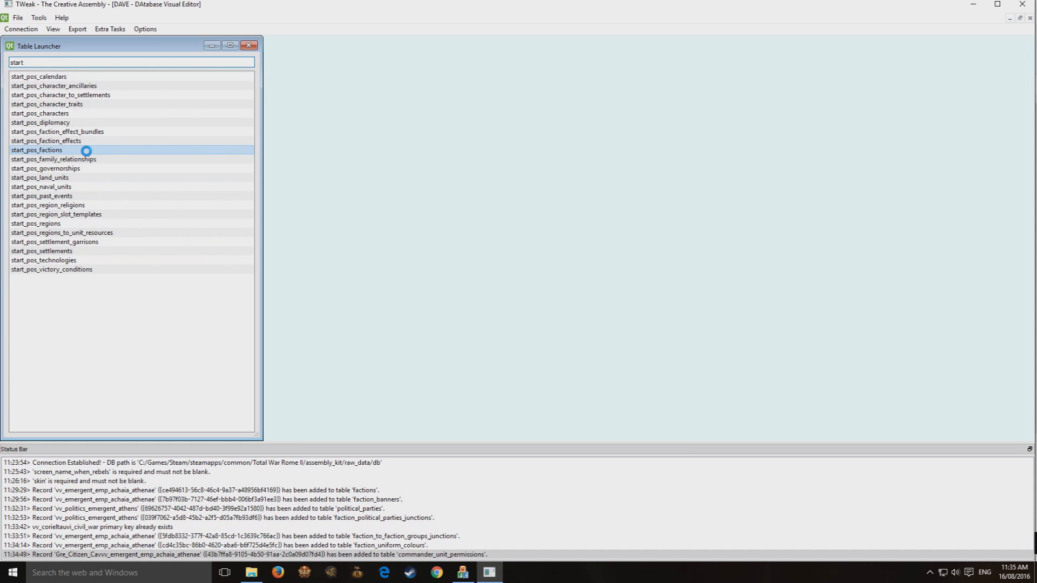
pyautogui.doubleClick(386, 47)
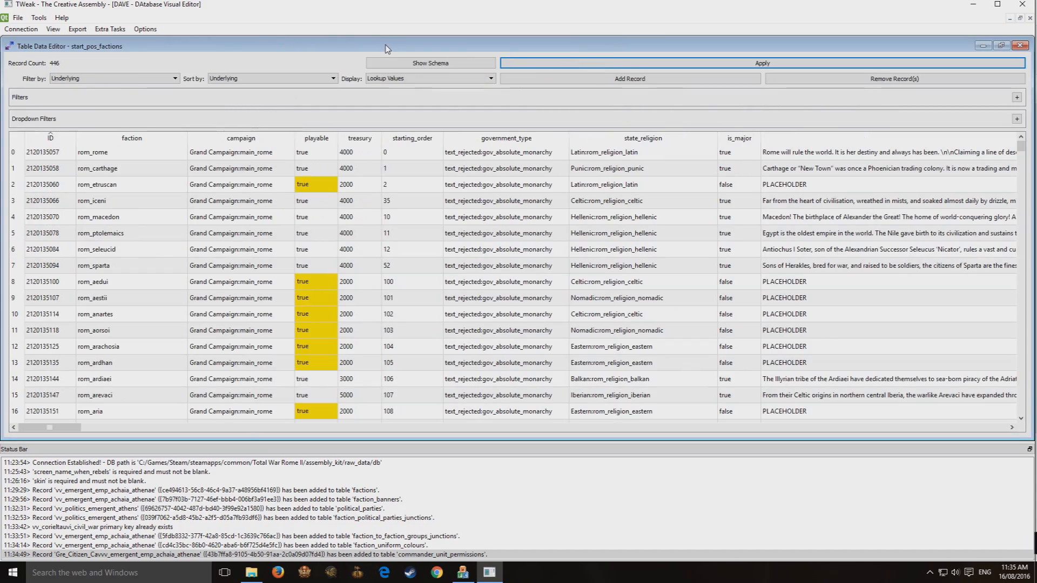
pyautogui.moveTo(1022, 155); pyautogui.dragTo(1031, 424)
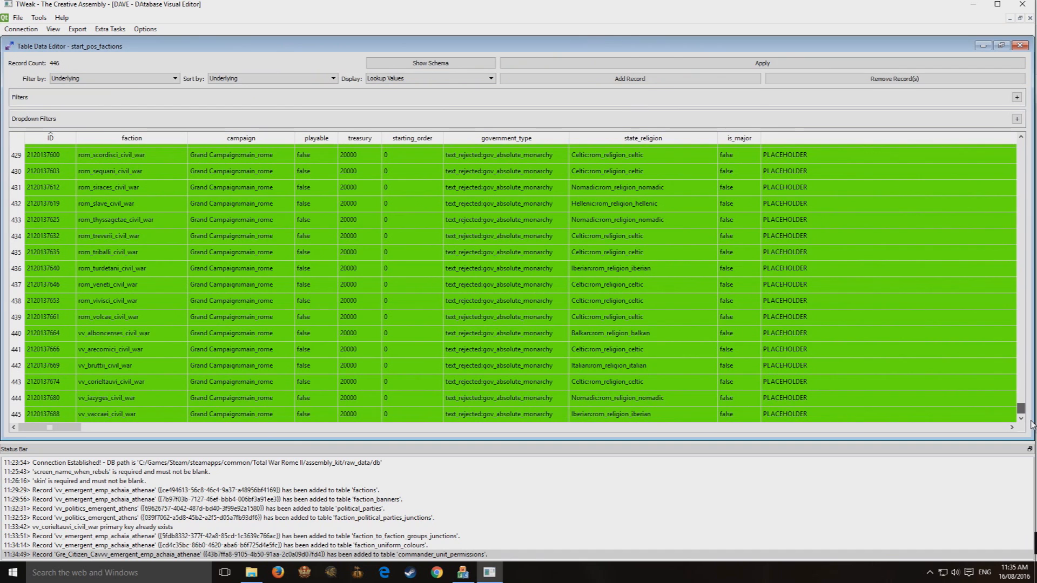
pyautogui.click(562, 78)
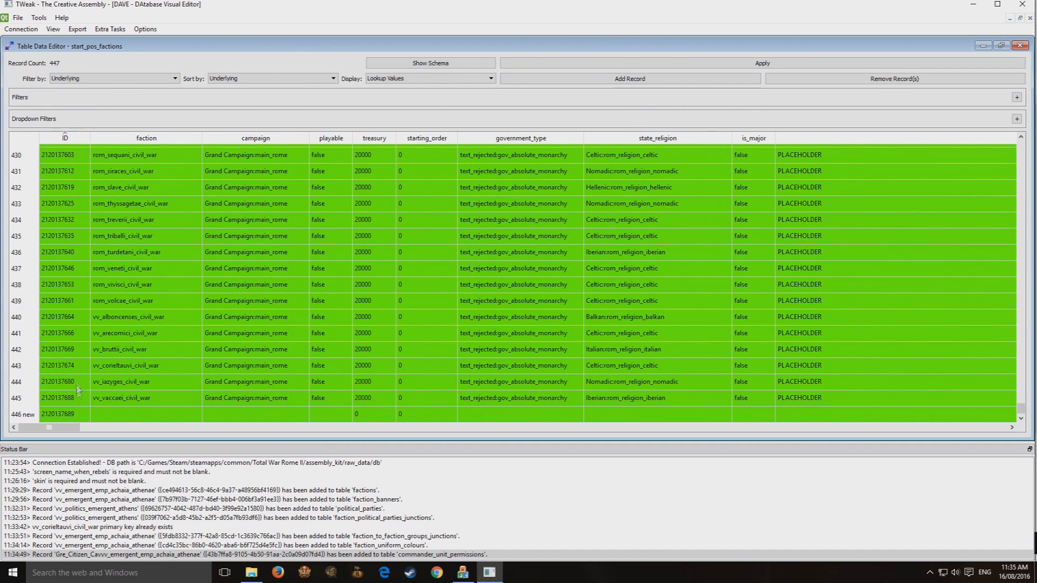
# Step: Set the faction of the new start_pos_factions record to vv_emergent_emp_achaia_athenae
pyautogui.click(75, 413)
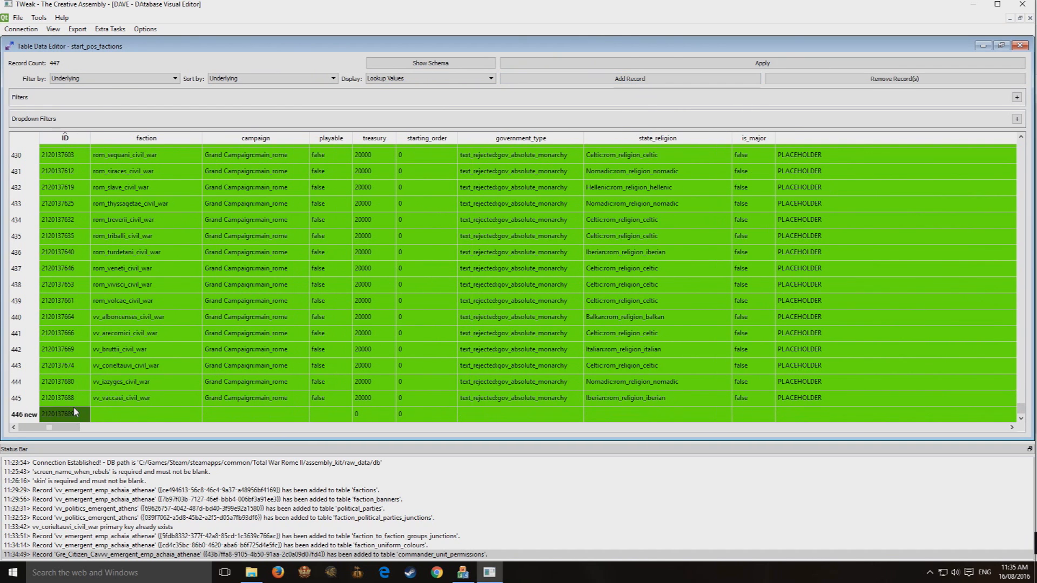
pyautogui.doubleClick(121, 414)
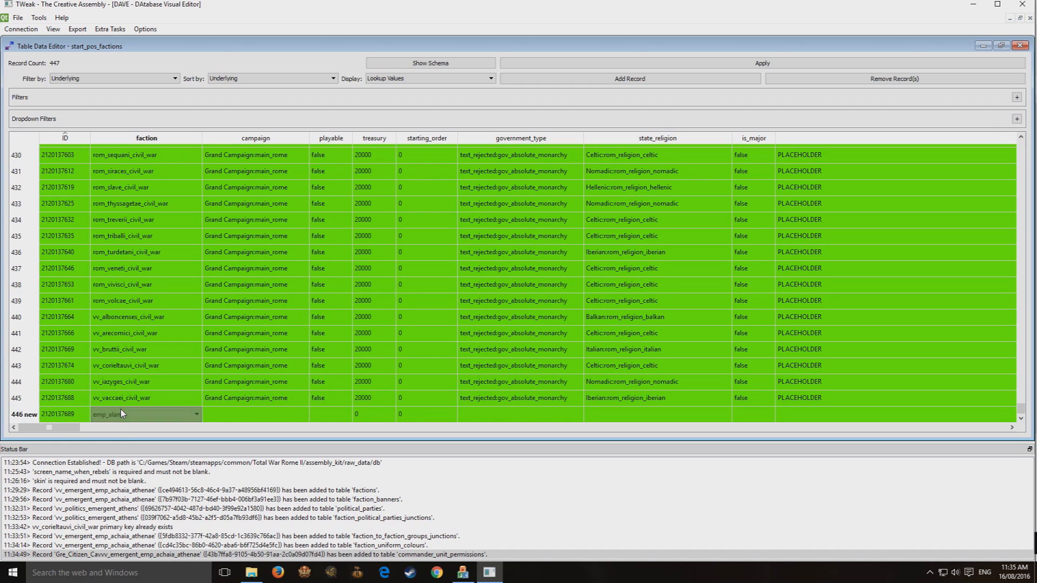
pyautogui.click(196, 414)
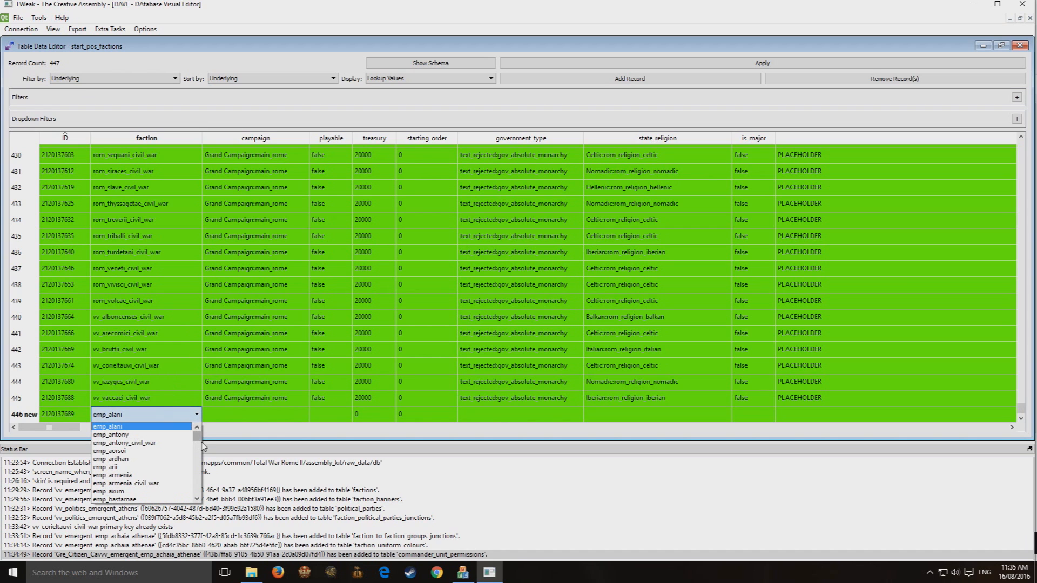
pyautogui.moveTo(197, 439); pyautogui.dragTo(199, 460)
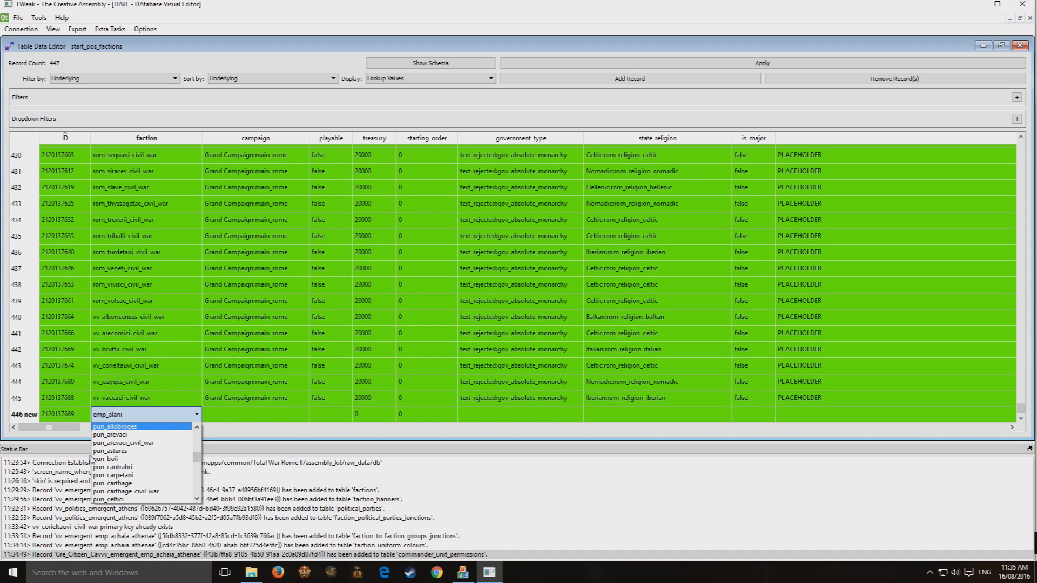
pyautogui.moveTo(198, 459); pyautogui.dragTo(186, 489)
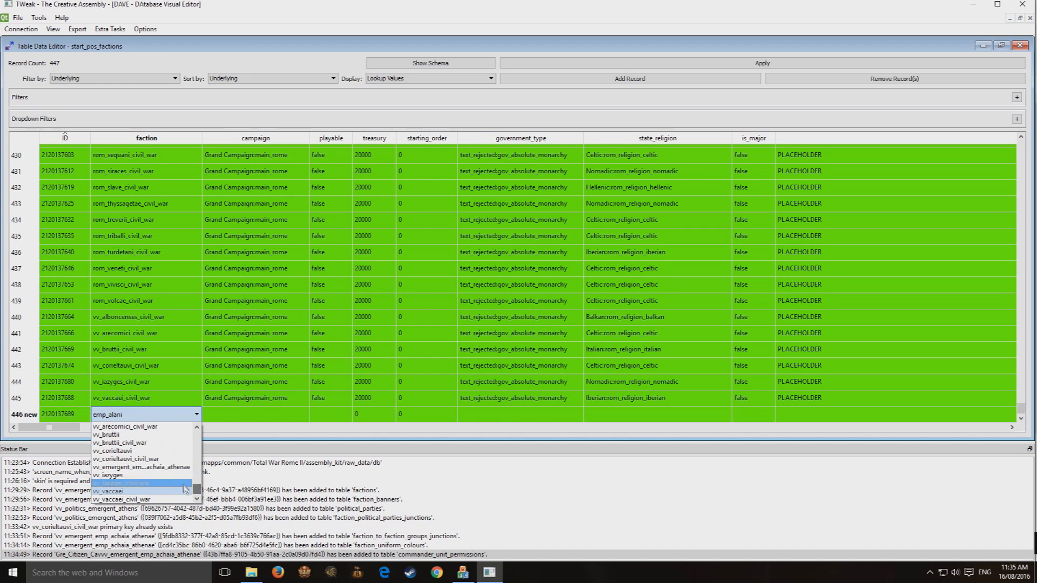
pyautogui.click(174, 468)
pyautogui.click(213, 418)
# Step: Set the campaign of the new start_pos_factions record to Imperator Augustus:main_emperor
pyautogui.click(254, 389)
pyautogui.click(254, 402)
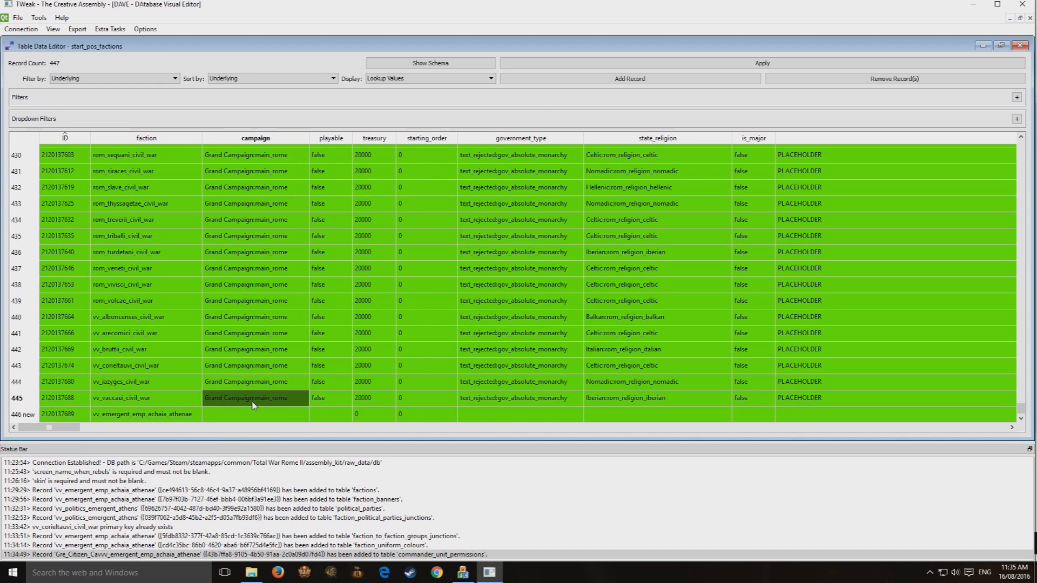
pyautogui.doubleClick(250, 420)
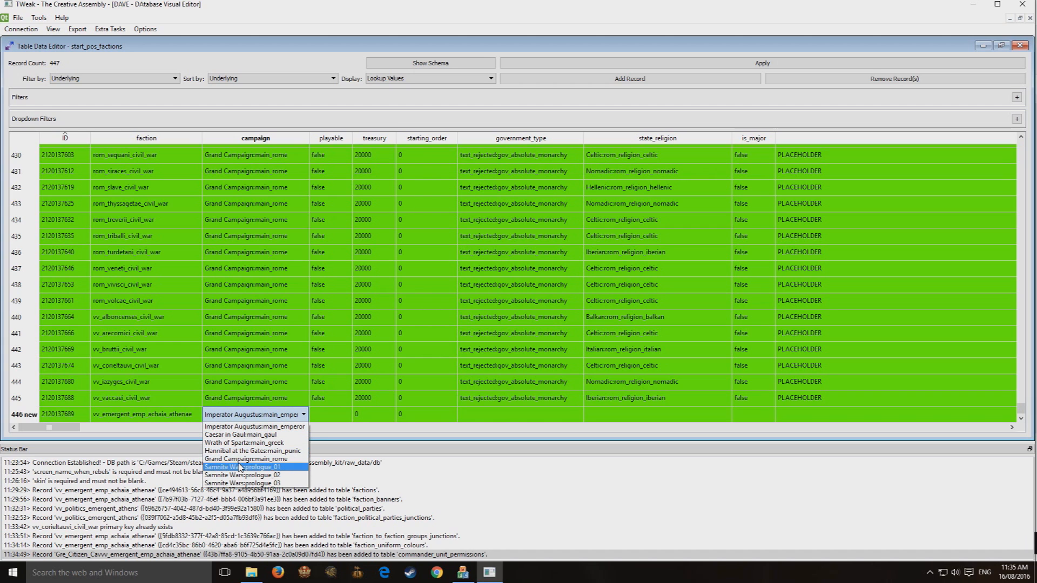
pyautogui.click(253, 427)
pyautogui.click(293, 384)
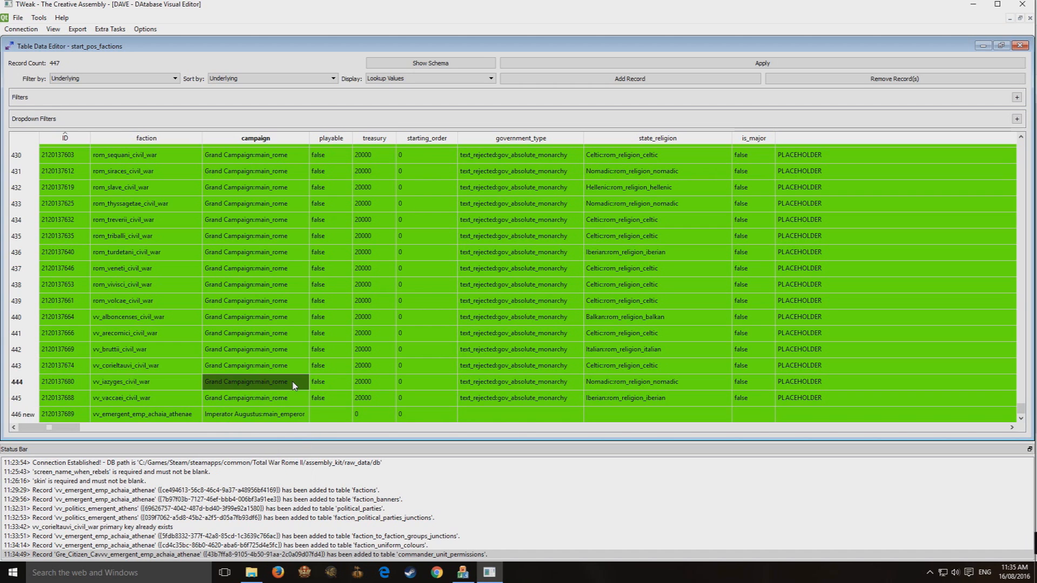
# Step: Make the new faction record playable by setting playable to true, and set its treasury to 5000
pyautogui.doubleClick(339, 416)
pyautogui.click(313, 415)
pyautogui.click(404, 376)
pyautogui.click(388, 396)
pyautogui.click(378, 416)
pyautogui.click(376, 404)
pyautogui.click(368, 420)
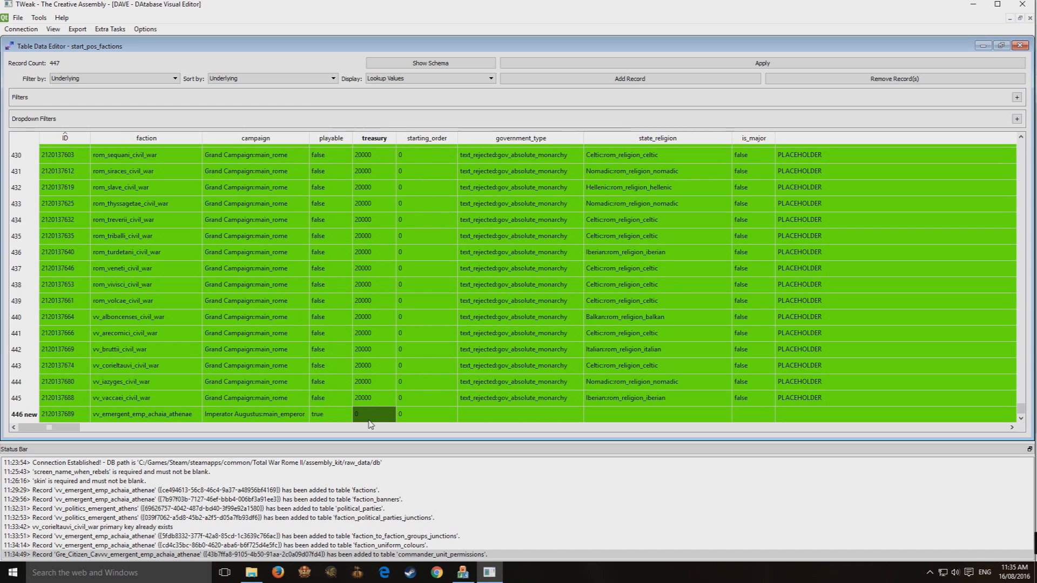
pyautogui.write('500')
pyautogui.click(453, 382)
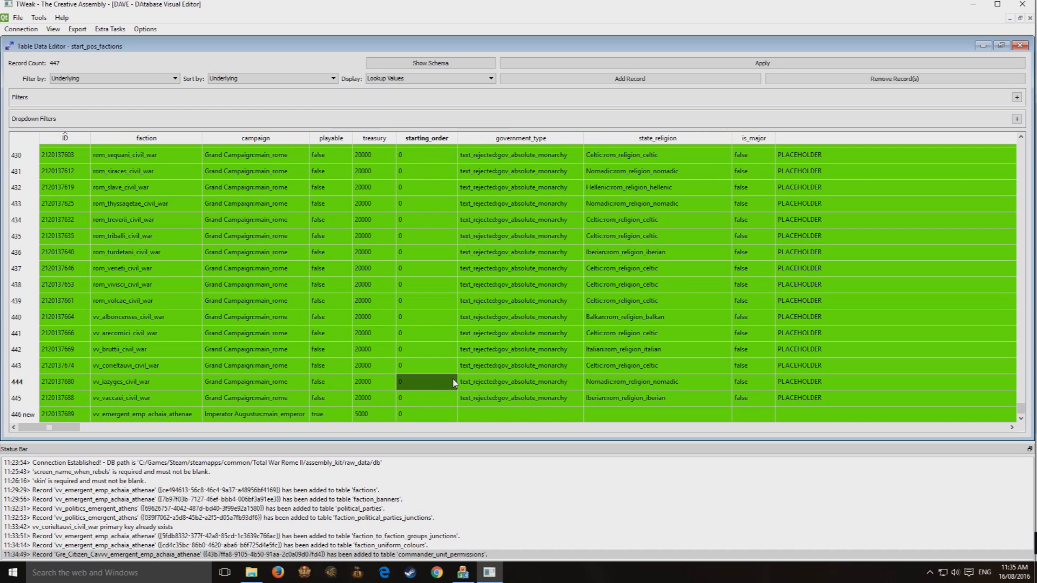
# Step: Copy the government_type text_rejected:gov_absolute_monarchy from the vv_vaccaei_civil_war record into the new record
pyautogui.click(509, 401)
pyautogui.hotkey('ctrl', 'c')
pyautogui.click(512, 419)
pyautogui.hotkey('ctrl', 'v')
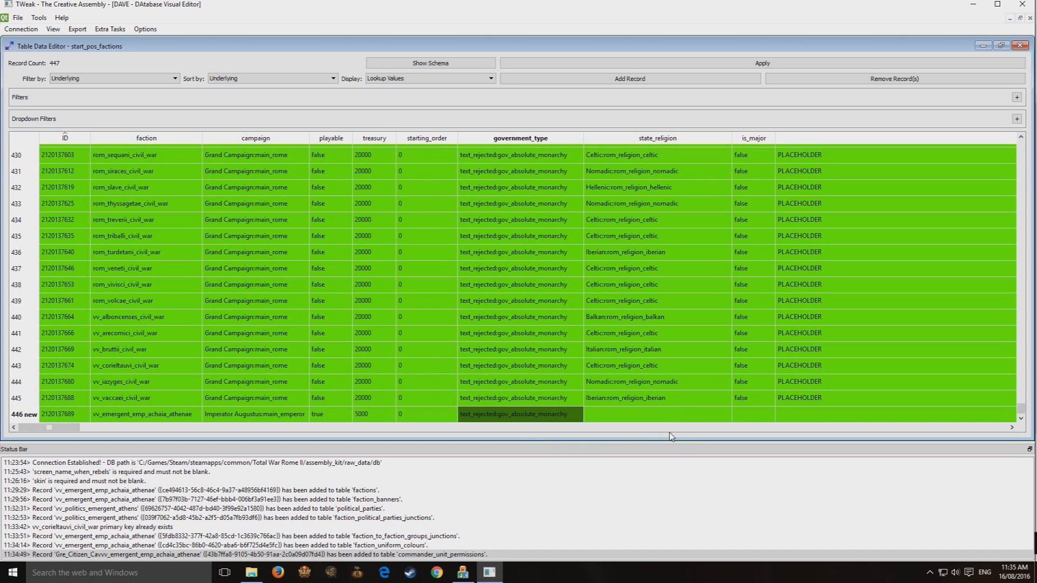
# Step: Set the new record's state_religion to Hellenic:rom_religion_hellenic
pyautogui.doubleClick(702, 410)
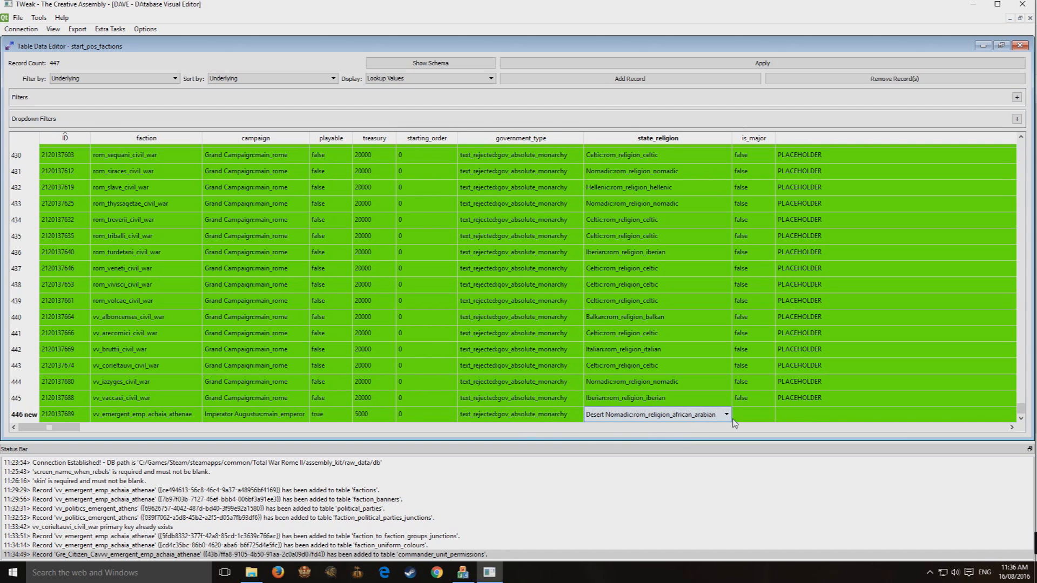
pyautogui.click(726, 415)
pyautogui.moveTo(726, 445)
pyautogui.mouseDown()
pyautogui.moveTo(726, 478)
pyautogui.moveTo(726, 454)
pyautogui.mouseUp()
pyautogui.scroll(-2, 676, 447)
pyautogui.scroll(3, 670, 477)
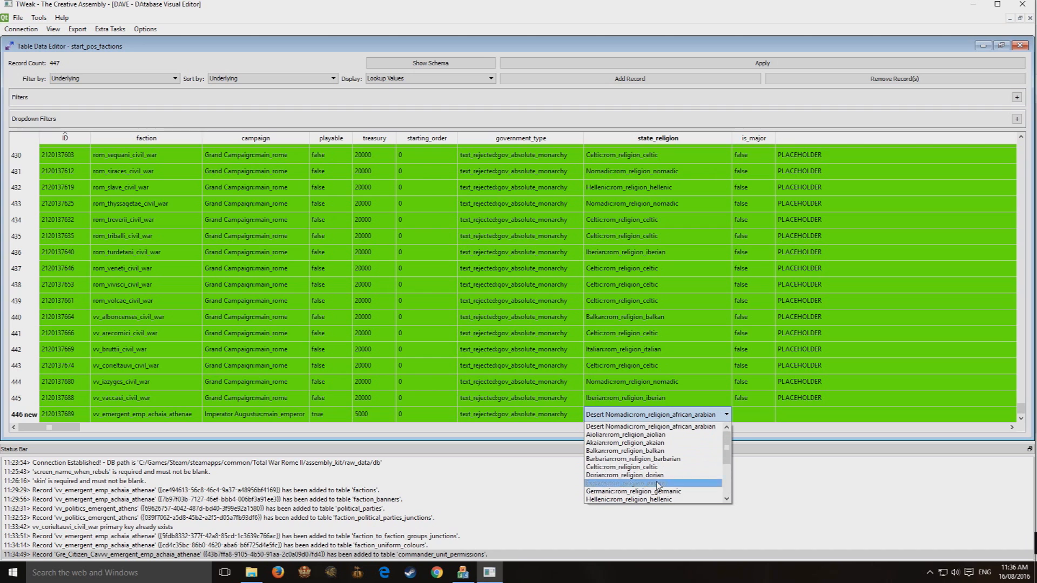
pyautogui.scroll(-2, 643, 466)
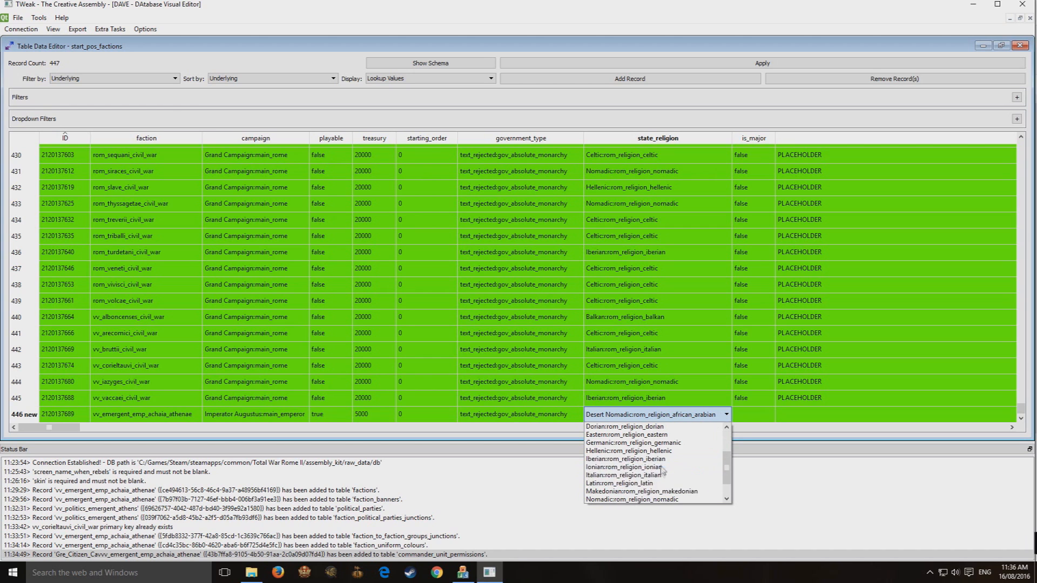
pyautogui.click(641, 452)
# Step: Set is_major to false and the description to PLACEHOLDER in the new record
pyautogui.click(761, 402)
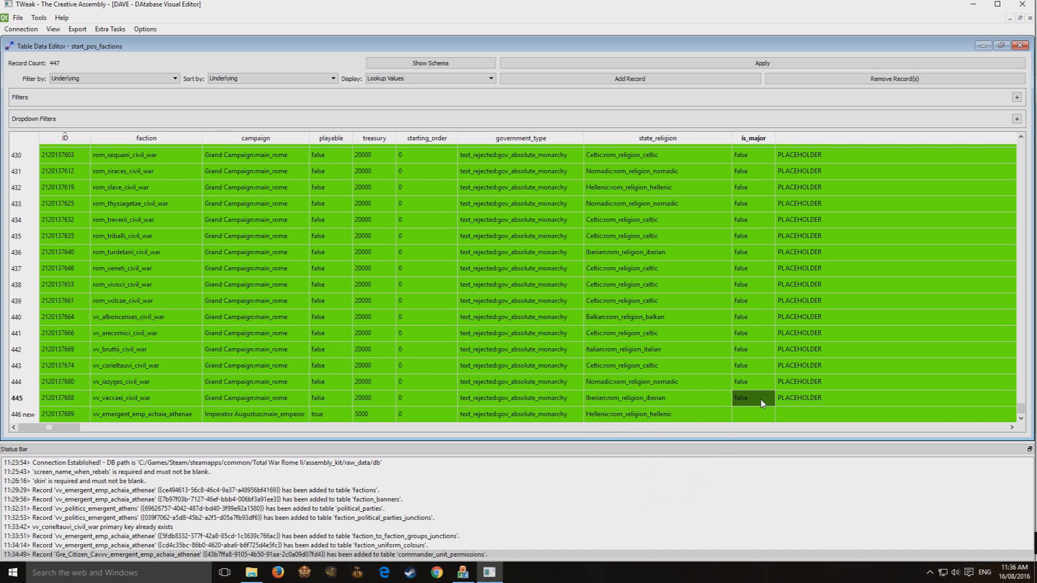
pyautogui.click(752, 415)
pyautogui.click(805, 415)
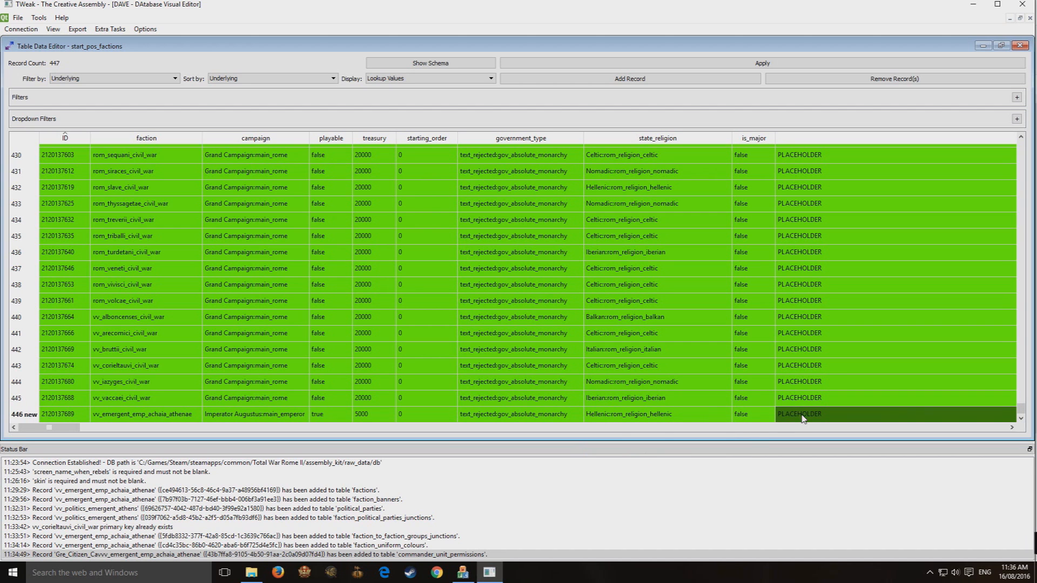
# Step: Copy difficulty normal, ai_manager default and ai_personality default from the vv_vaccaei_civil_war record into the new record
pyautogui.moveTo(71, 429); pyautogui.dragTo(297, 438)
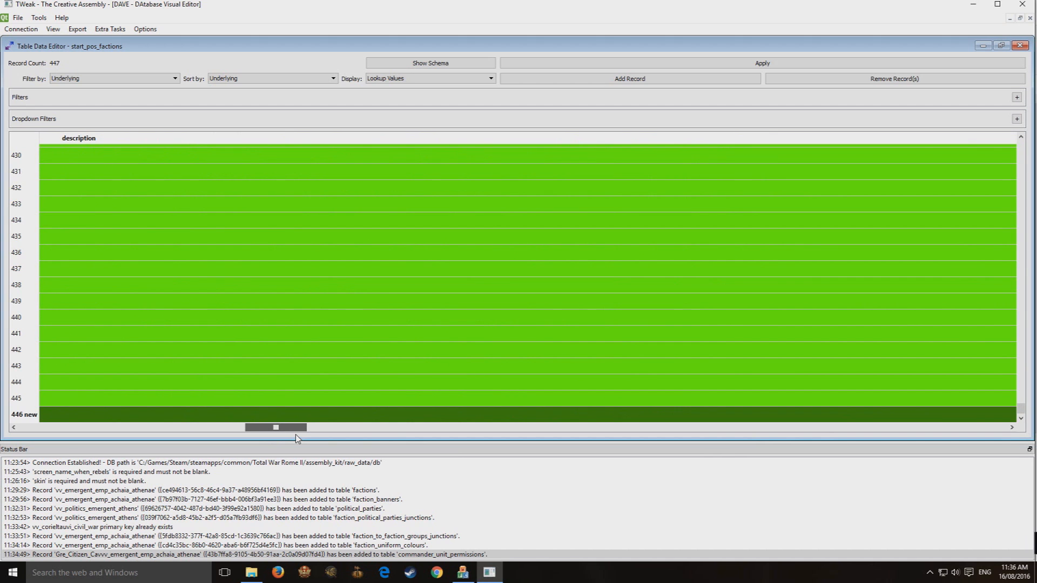
pyautogui.moveTo(297, 439); pyautogui.dragTo(461, 441)
pyautogui.moveTo(380, 402); pyautogui.dragTo(510, 405)
pyautogui.hotkey('ctrl', 'c')
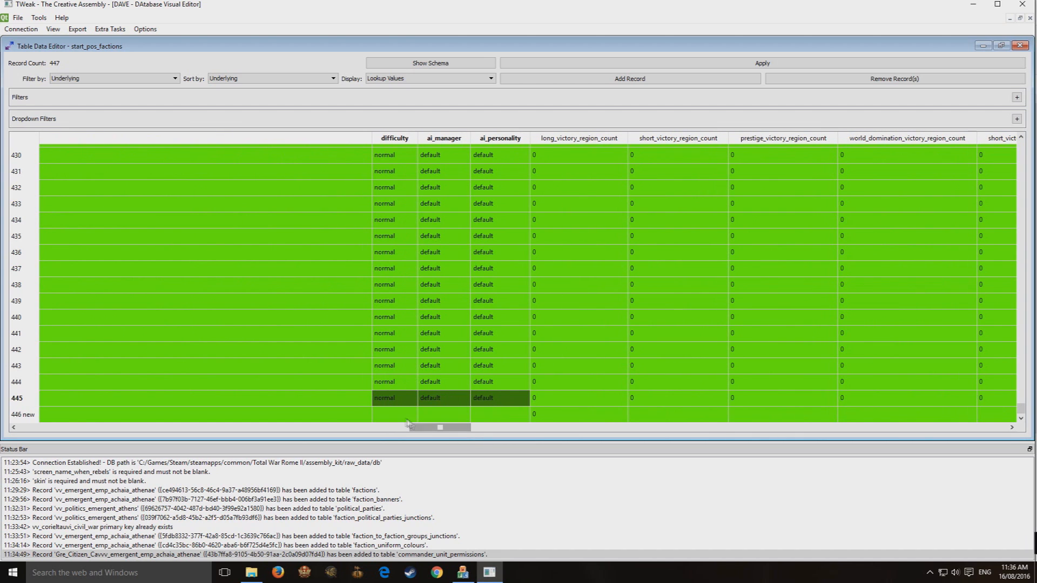
pyautogui.click(395, 414)
pyautogui.hotkey('ctrl', 'v')
pyautogui.click(422, 367)
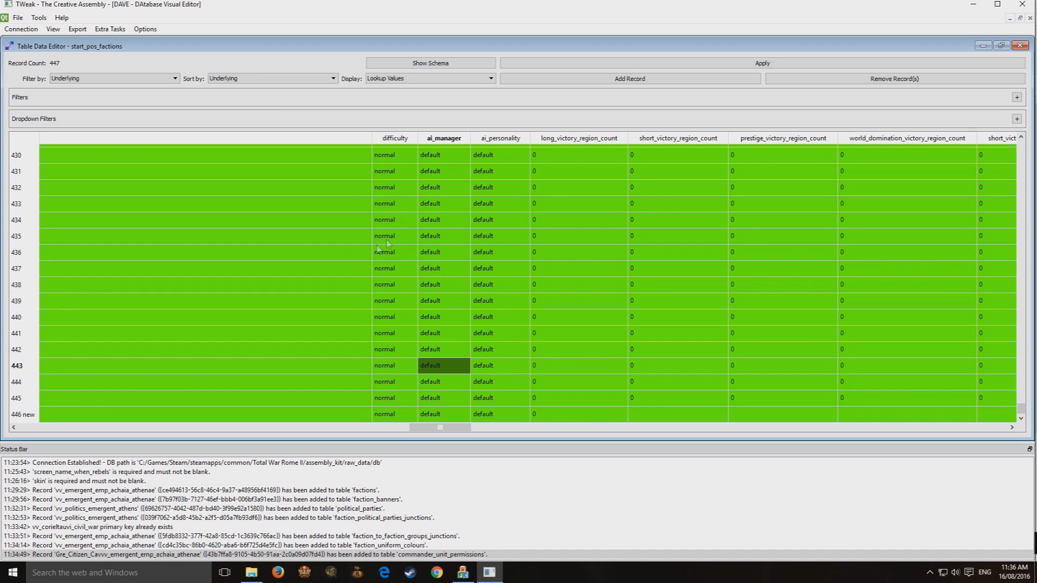
# Step: Copy the 0 values from short_victory_region_count through world_domination_victory_year_end in record 445 into the new record
pyautogui.moveTo(425, 432); pyautogui.dragTo(436, 432)
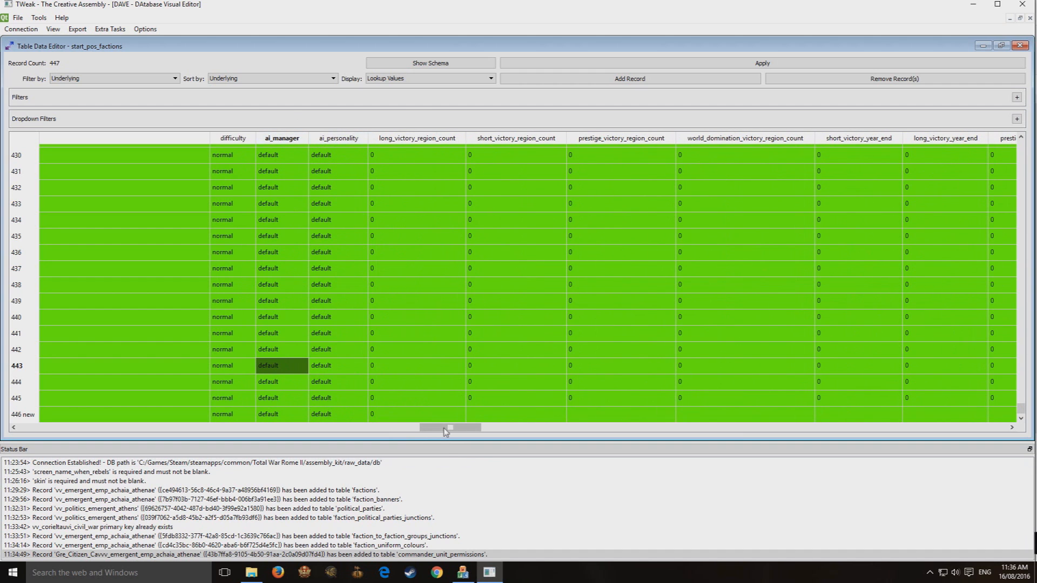
pyautogui.moveTo(426, 428); pyautogui.dragTo(442, 427)
pyautogui.moveTo(273, 398); pyautogui.dragTo(966, 407)
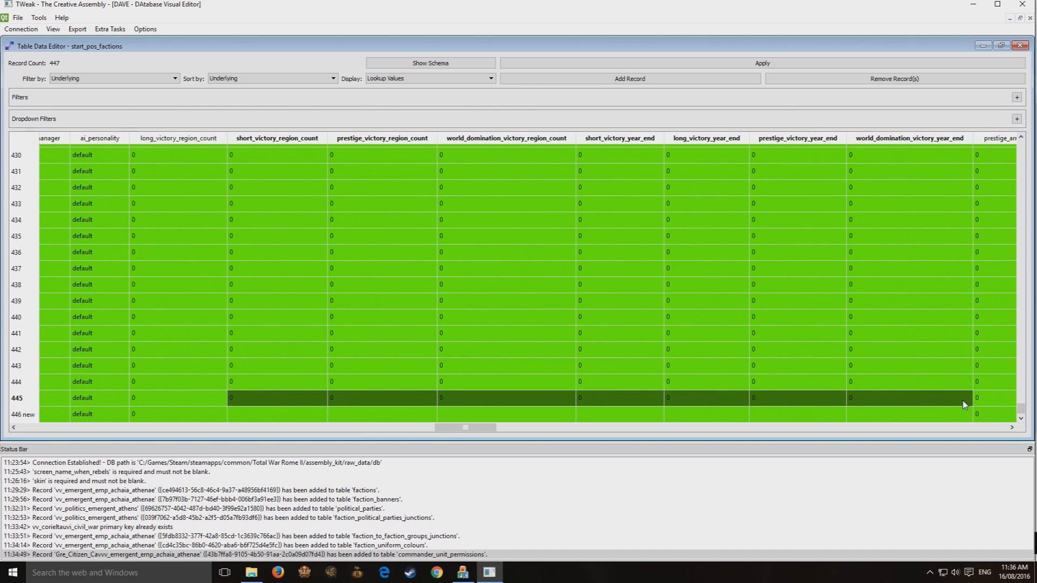
pyautogui.click(283, 415)
pyautogui.moveTo(1022, 409)
pyautogui.mouseDown()
pyautogui.moveTo(1013, 152)
pyautogui.moveTo(1011, 424)
pyautogui.mouseUp()
# Step: Copy cai_adp_standard and cai_arp_standard from record 445 into the new record's agent distribution and recruitment profiles
pyautogui.moveTo(483, 428); pyautogui.dragTo(589, 434)
pyautogui.moveTo(356, 398); pyautogui.dragTo(541, 406)
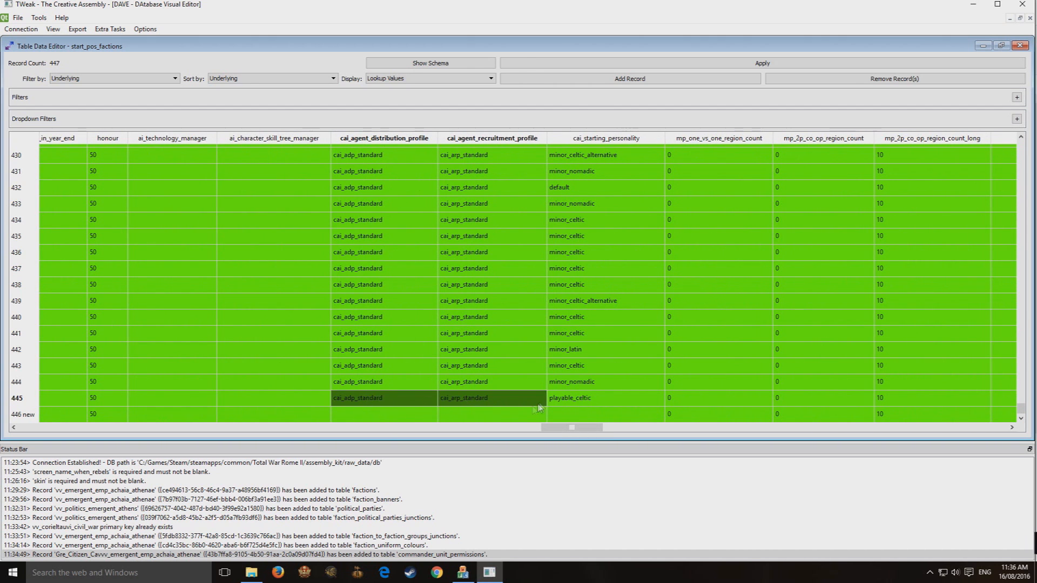
pyautogui.hotkey('ctrl', 'c')
pyautogui.click(411, 417)
pyautogui.hotkey('ctrl', 'v')
# Step: Set the new record's cai_starting_personality to minor_hellenic
pyautogui.doubleClick(587, 417)
pyautogui.click(587, 416)
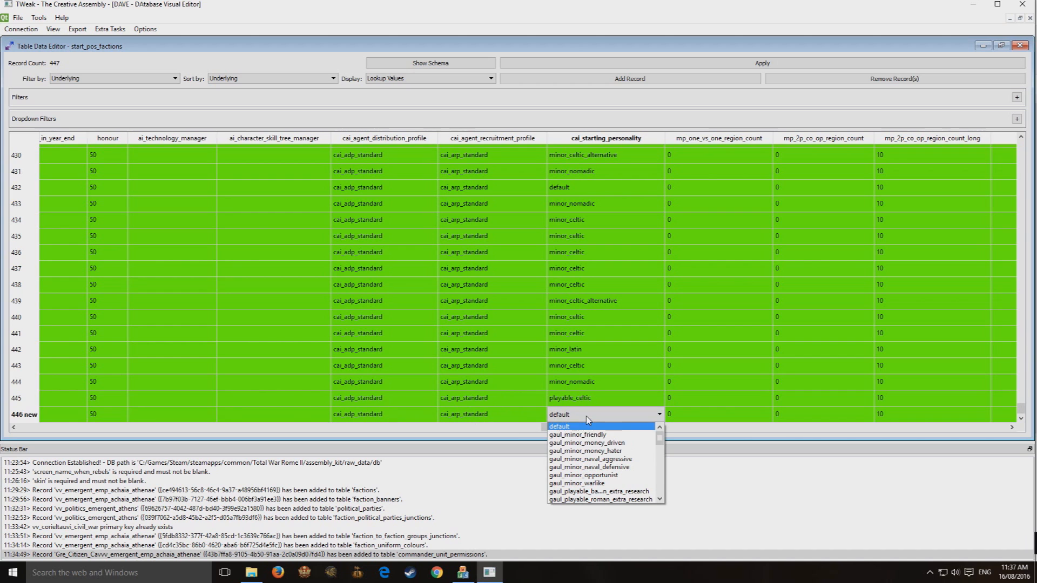
pyautogui.moveTo(661, 440); pyautogui.dragTo(660, 462)
pyautogui.click(589, 459)
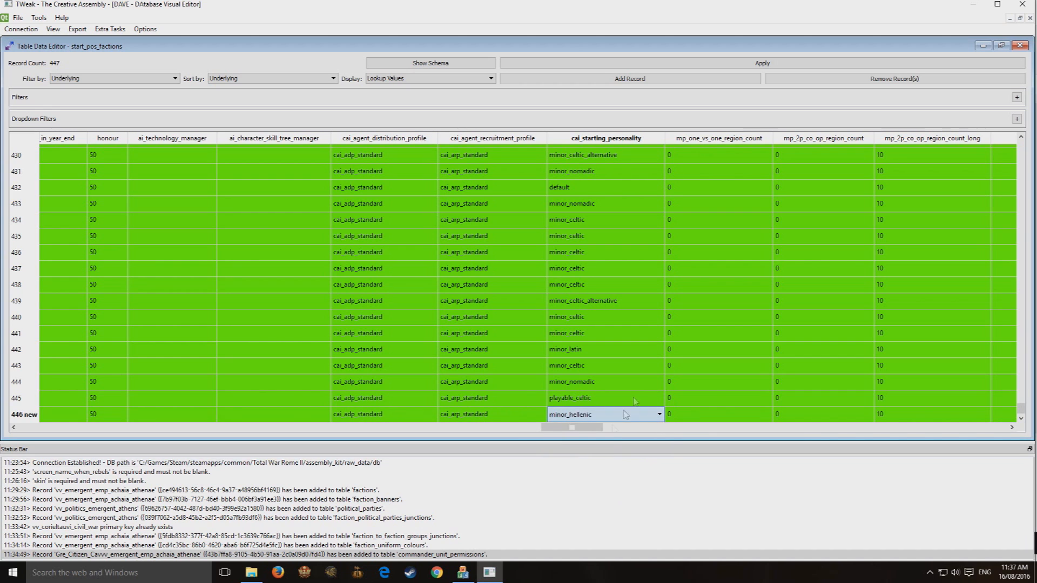
# Step: Enter "new faction lardid" in the new record's wide empty text column following mp_2p_co_op_region_count_long
pyautogui.moveTo(587, 430); pyautogui.dragTo(613, 456)
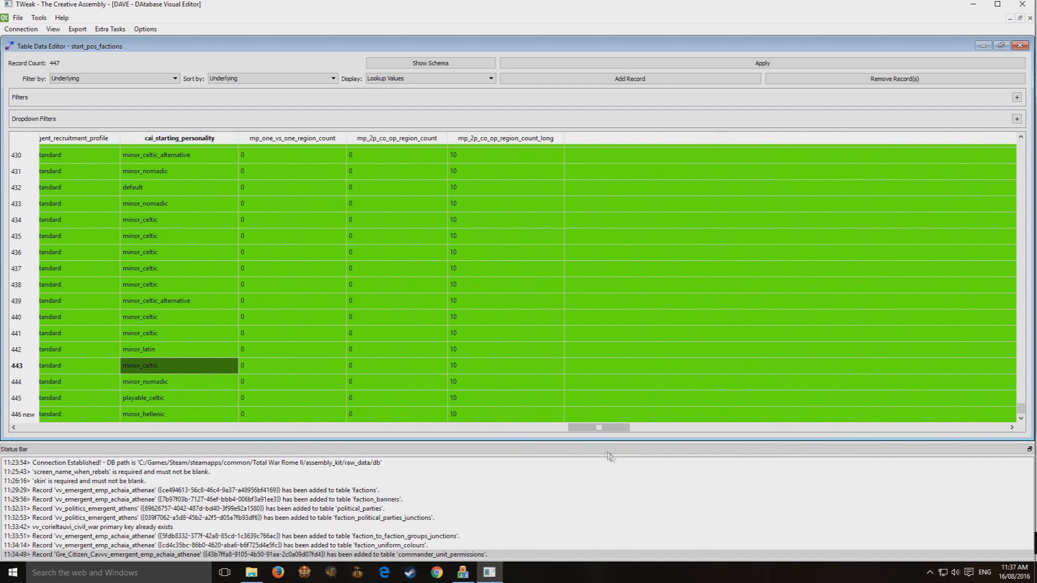
pyautogui.click(625, 421)
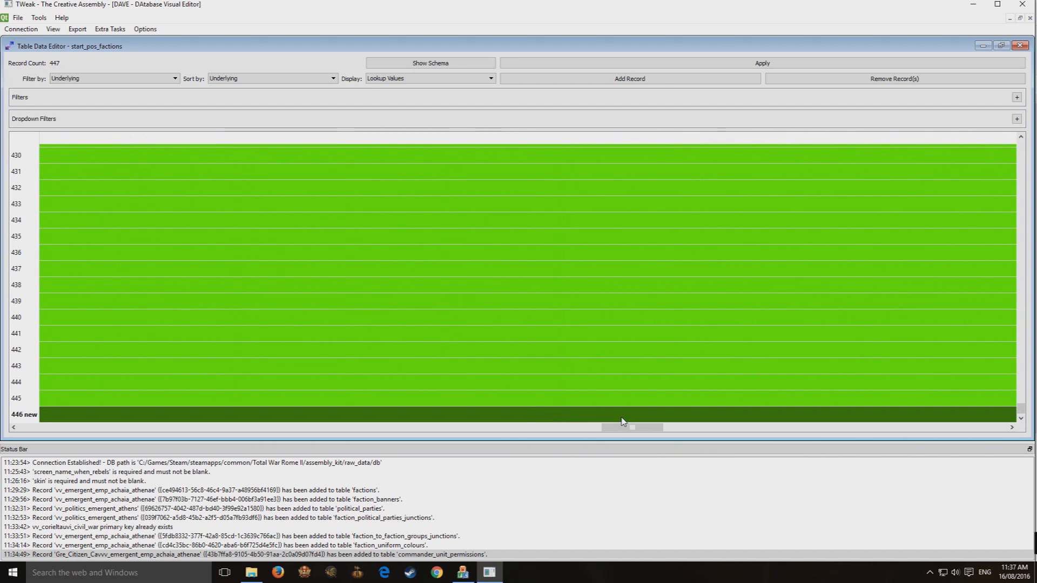
pyautogui.write('new faction lardid')
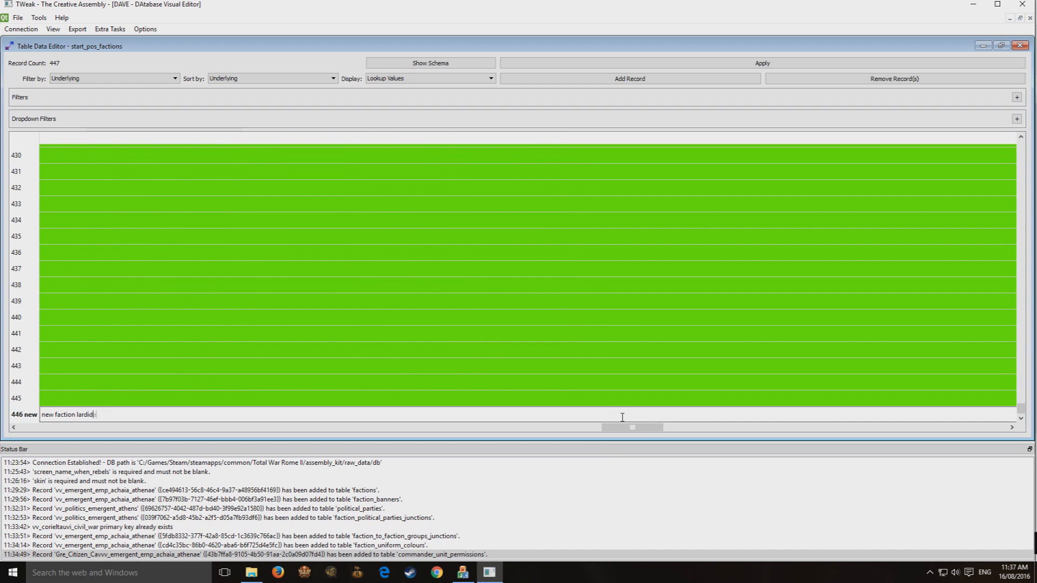
pyautogui.press('Return')
# Step: Set the new record's cdir_military_generator_config to Athens and apply the record to start_pos_factions
pyautogui.moveTo(621, 428); pyautogui.dragTo(967, 429)
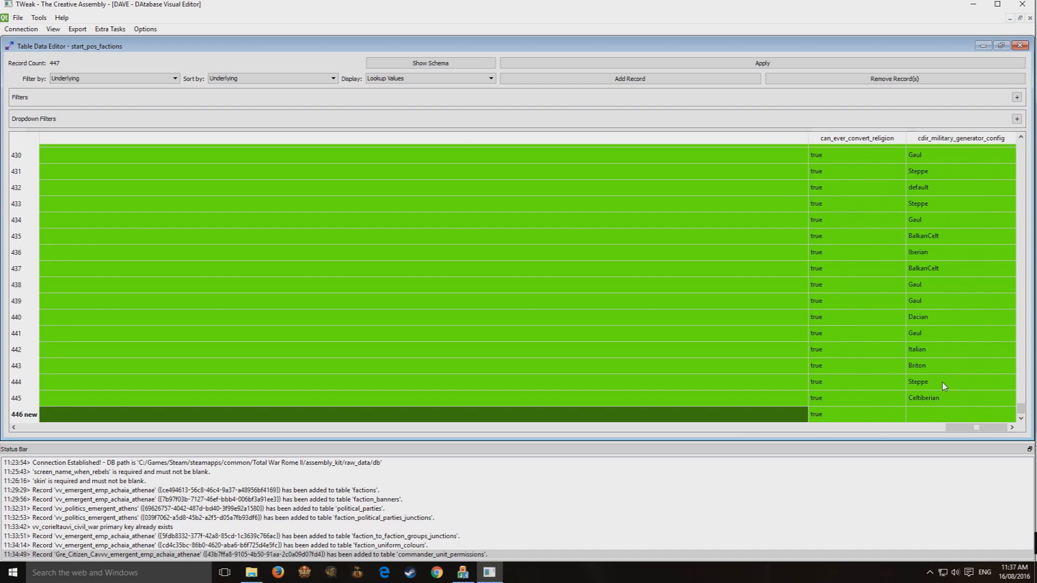
pyautogui.click(936, 399)
pyautogui.doubleClick(937, 411)
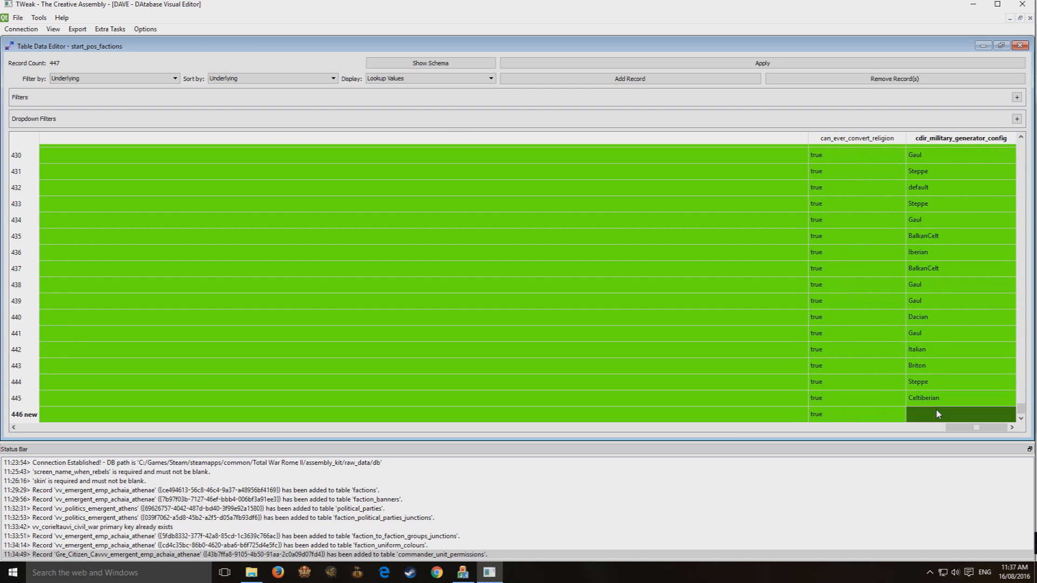
pyautogui.click(937, 414)
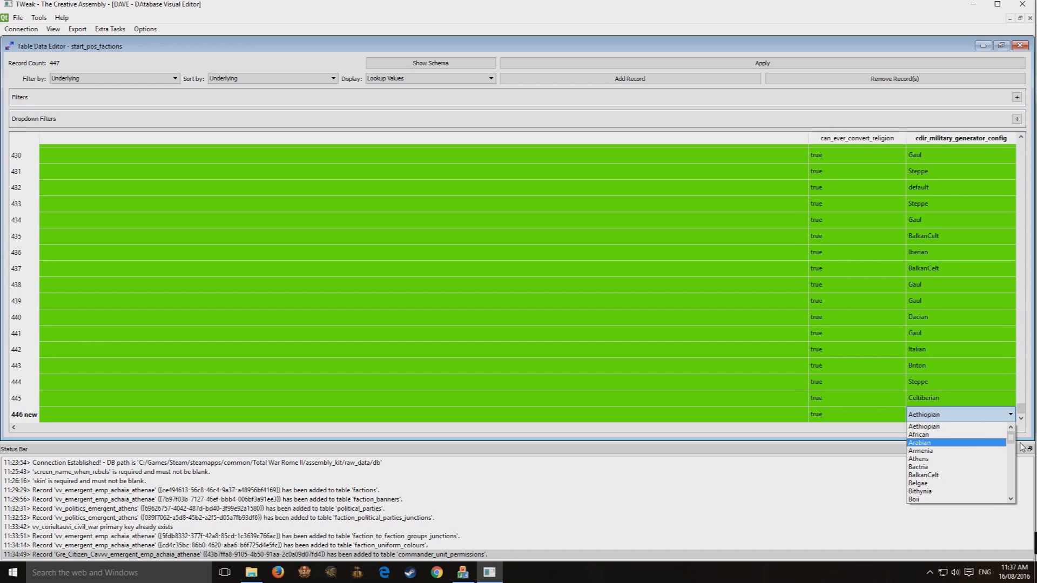
pyautogui.moveTo(1011, 438); pyautogui.dragTo(1014, 470)
pyautogui.scroll(-2, 945, 479)
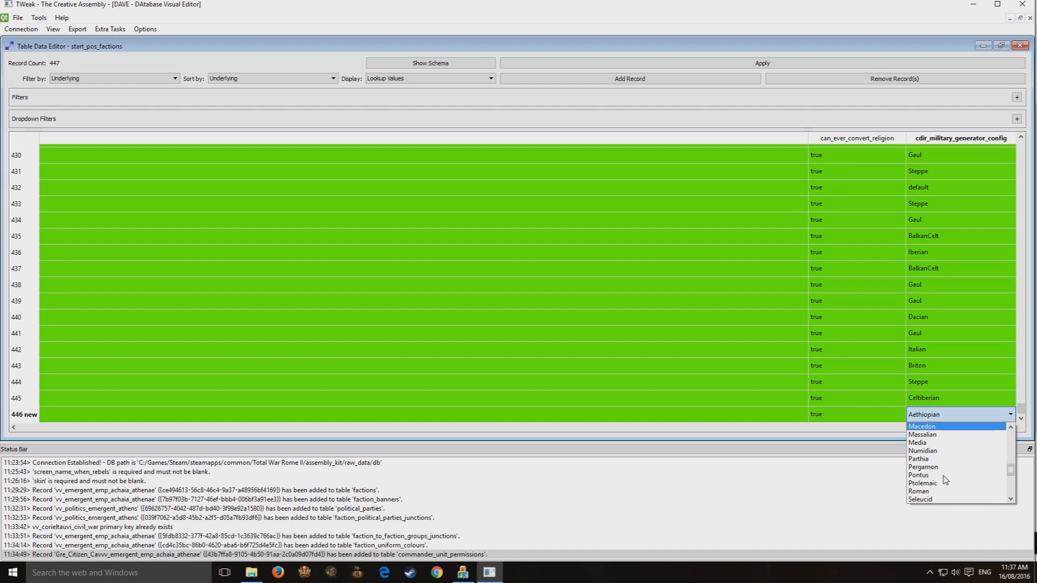
pyautogui.scroll(3, 945, 479)
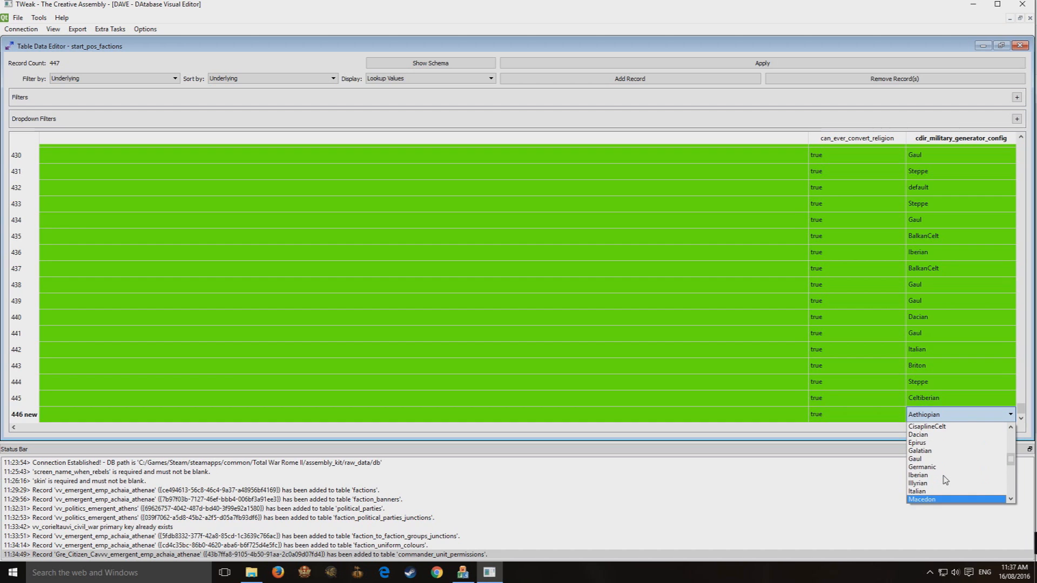
pyautogui.scroll(3, 940, 484)
pyautogui.scroll(-4, 932, 469)
pyautogui.scroll(1, 930, 455)
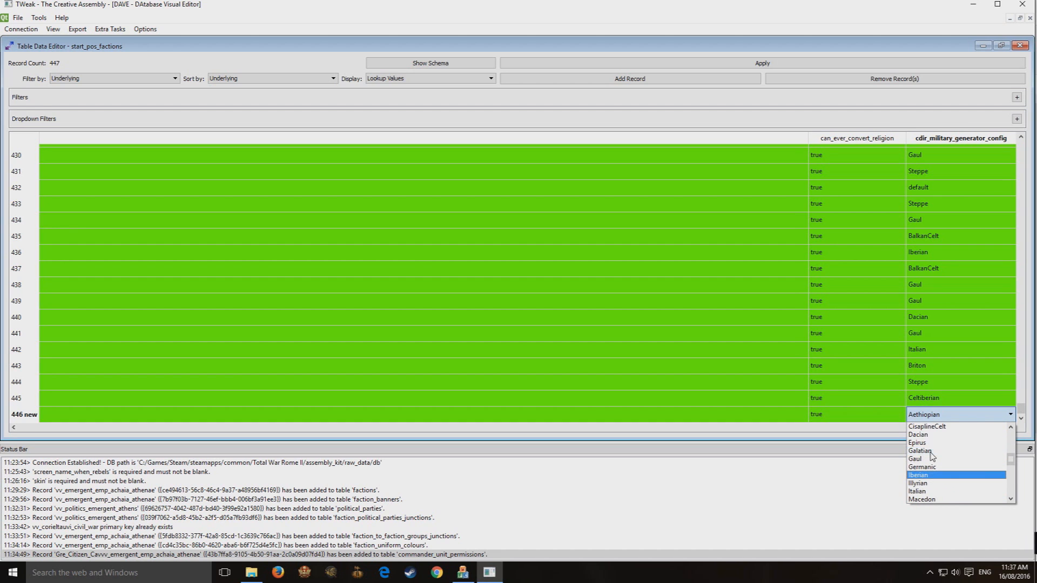
pyautogui.scroll(-2, 945, 485)
pyautogui.scroll(8, 943, 475)
pyautogui.click(929, 459)
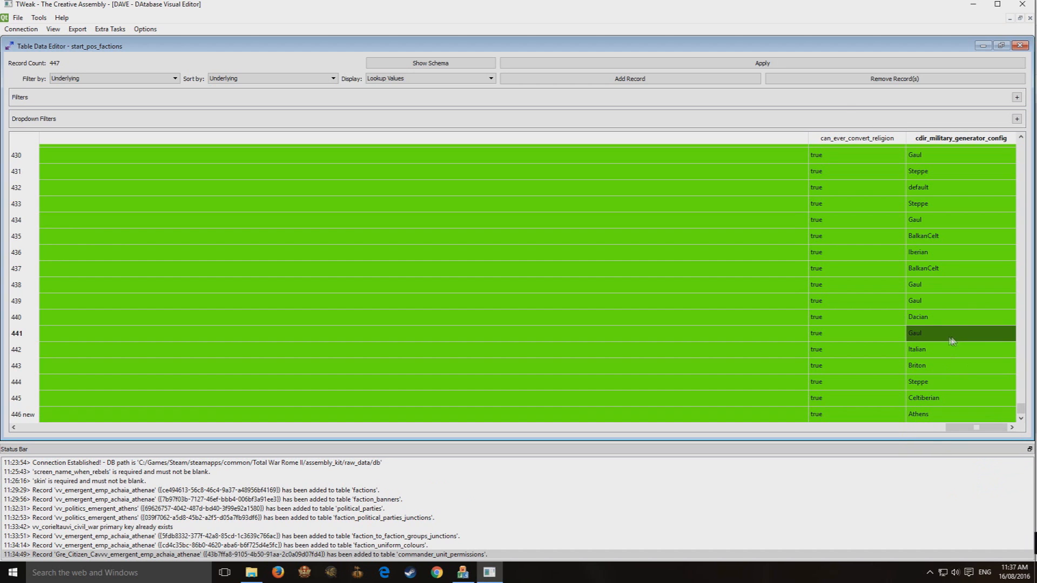
pyautogui.click(752, 63)
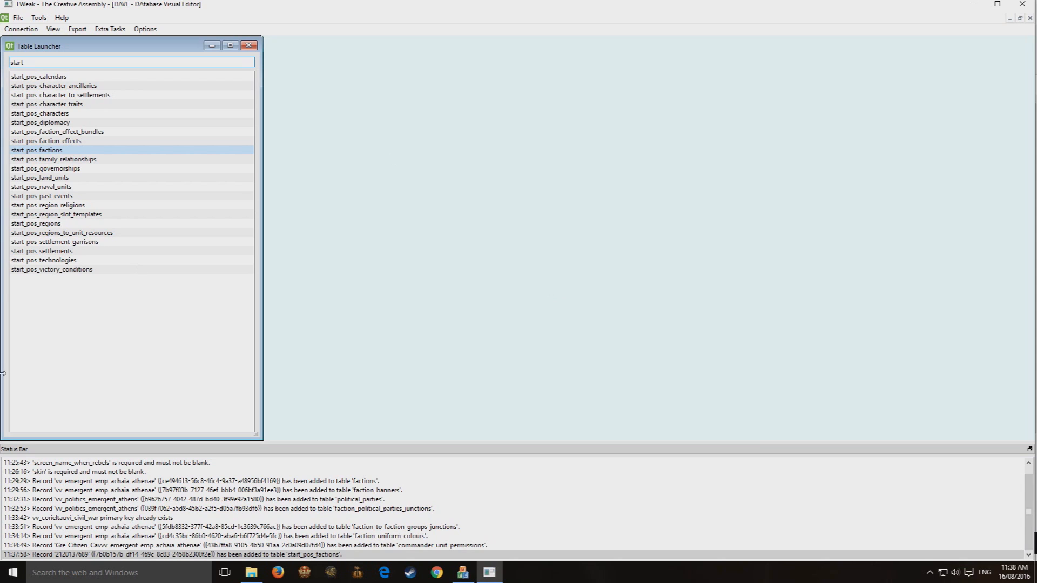
# Step: Reopen start_pos_factions maximized and select the starting_order value of the vv_emergent_emp_achaia_athenae record
pyautogui.doubleClick(57, 148)
pyautogui.doubleClick(410, 44)
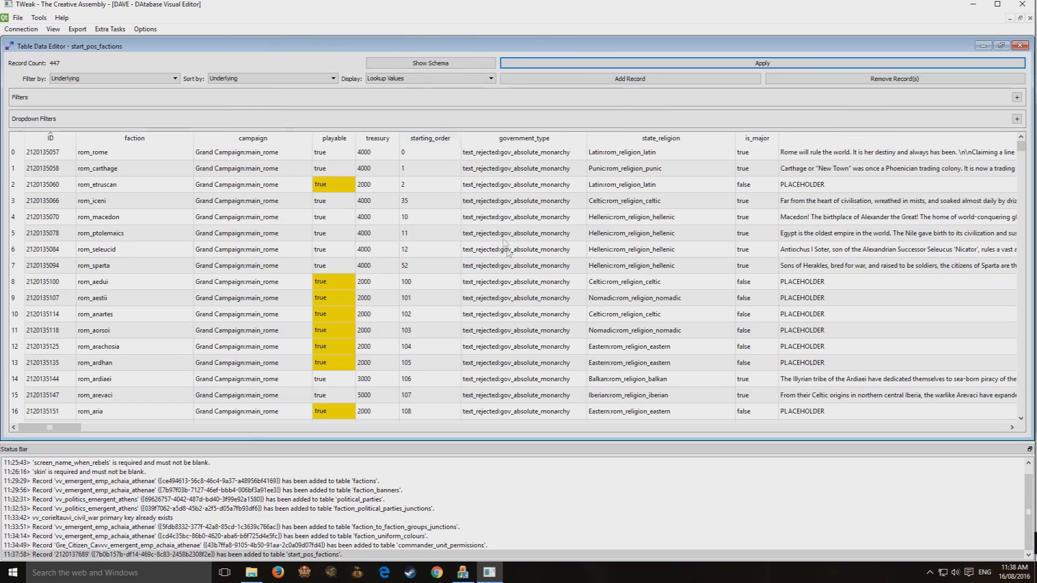
pyautogui.moveTo(1021, 147); pyautogui.dragTo(1032, 434)
pyautogui.click(100, 414)
pyautogui.click(408, 415)
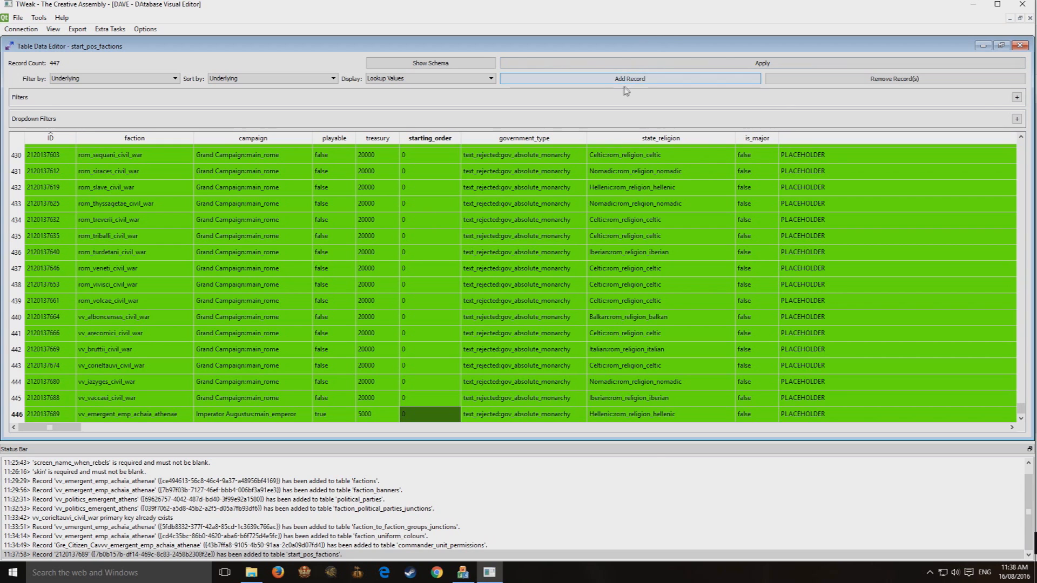
# Step: Filter the start_pos_factions records by the campaign column with the pattern "emperor"
pyautogui.click(1017, 97)
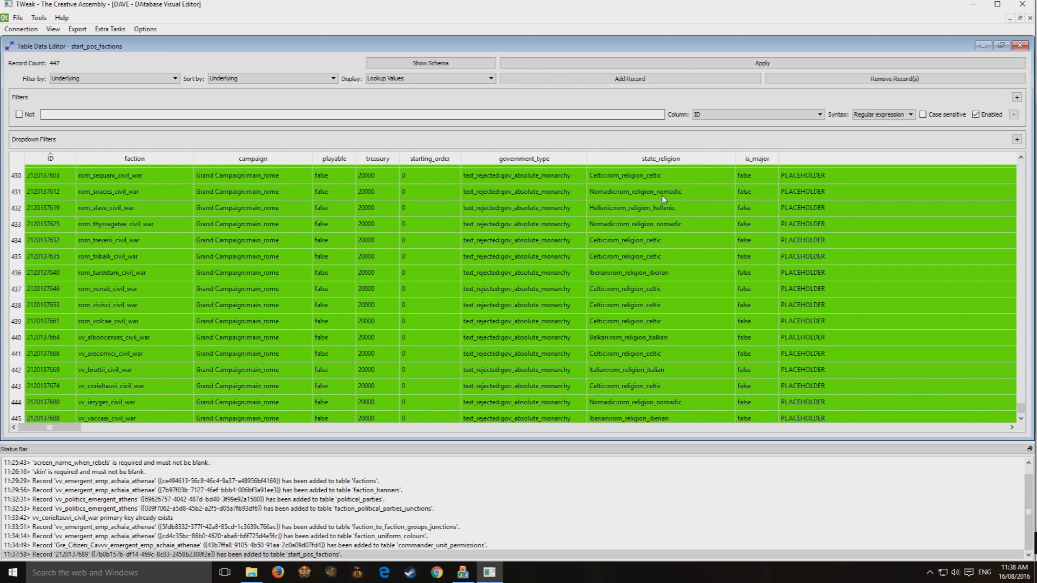
pyautogui.scroll(-1, 453, 302)
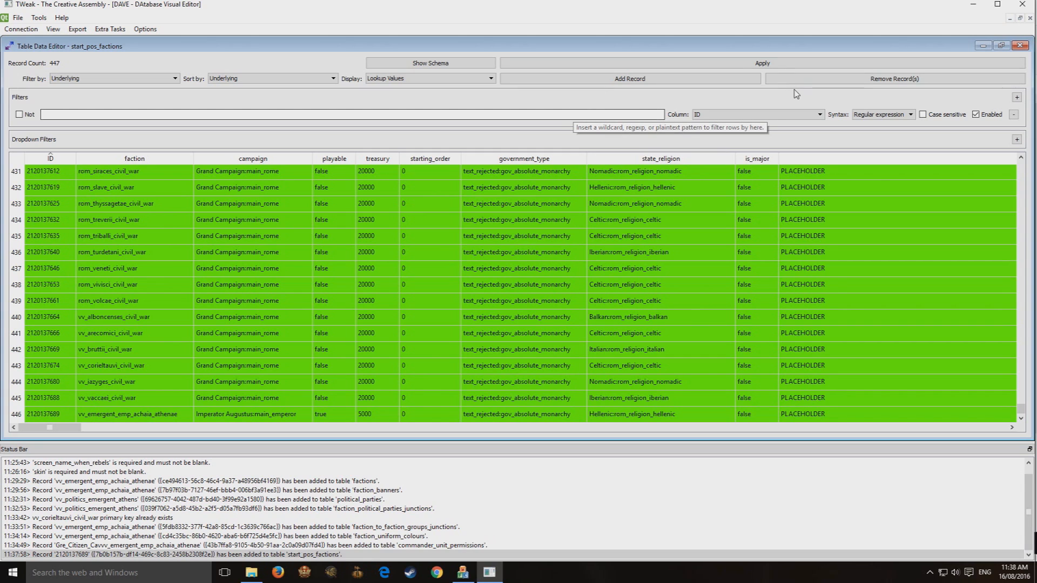
pyautogui.click(740, 115)
pyautogui.click(740, 137)
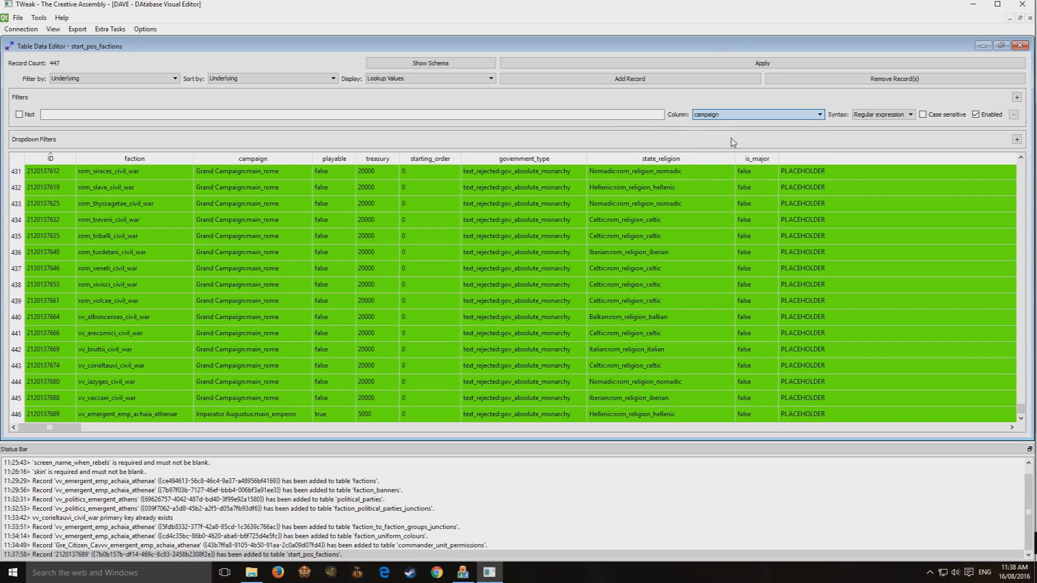
pyautogui.click(591, 111)
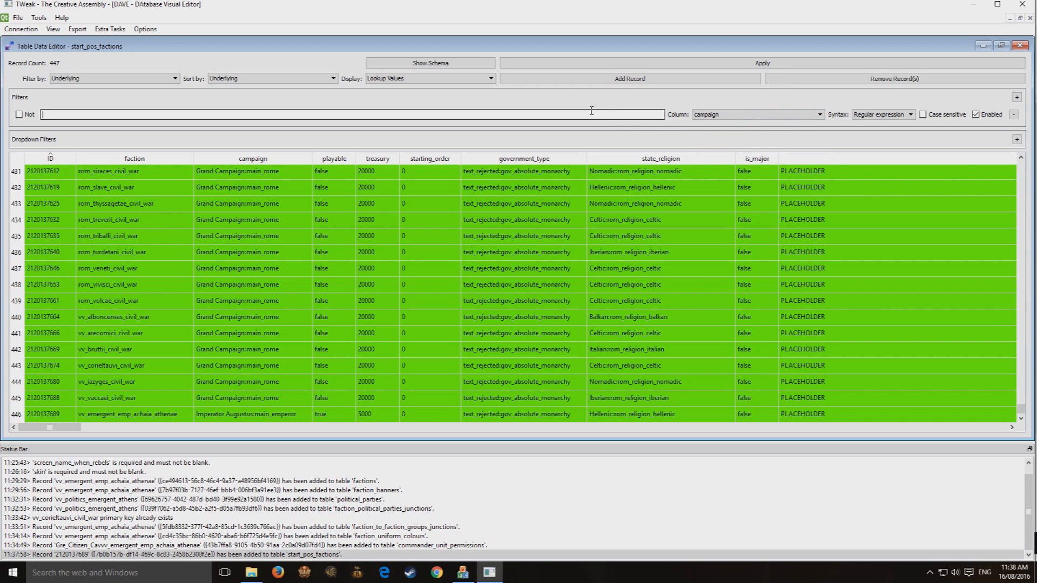
pyautogui.write('emperor')
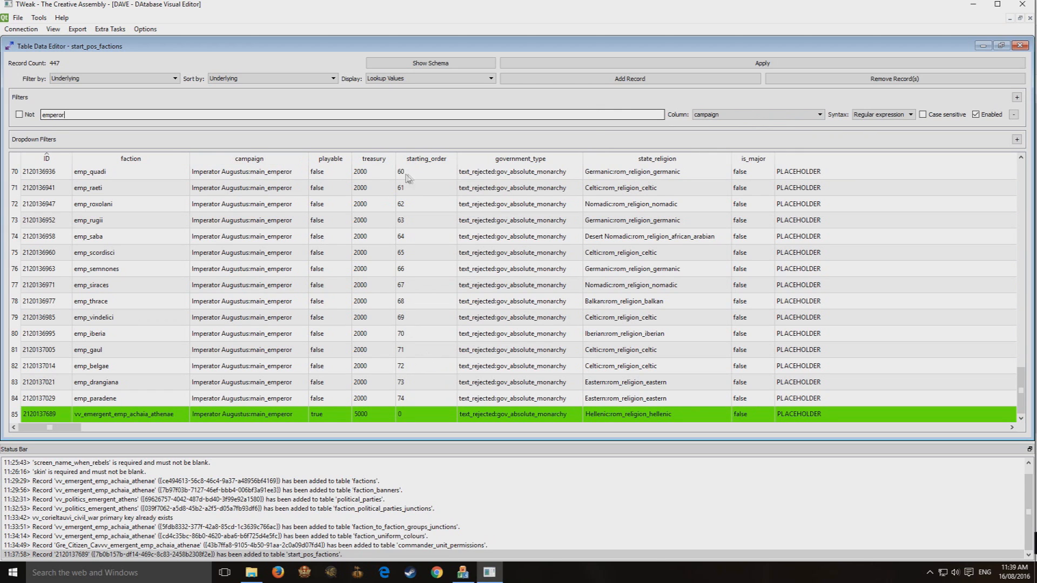
# Step: Sort the filtered faction records by starting_order and find the highest number in use
pyautogui.click(427, 158)
pyautogui.scroll(9, 429, 270)
pyautogui.scroll(8, 431, 265)
pyautogui.scroll(-18, 422, 267)
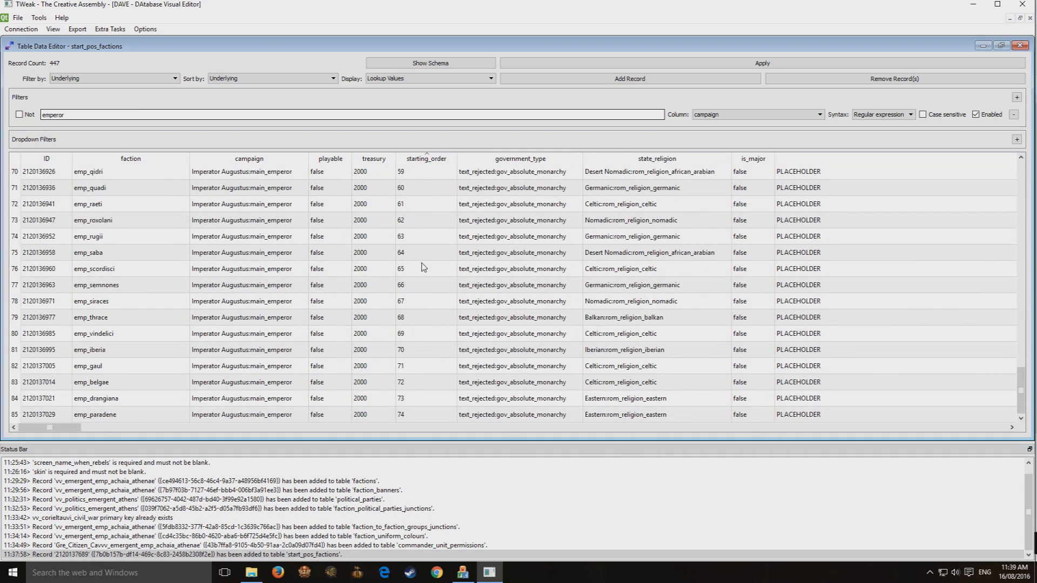
pyautogui.click(416, 417)
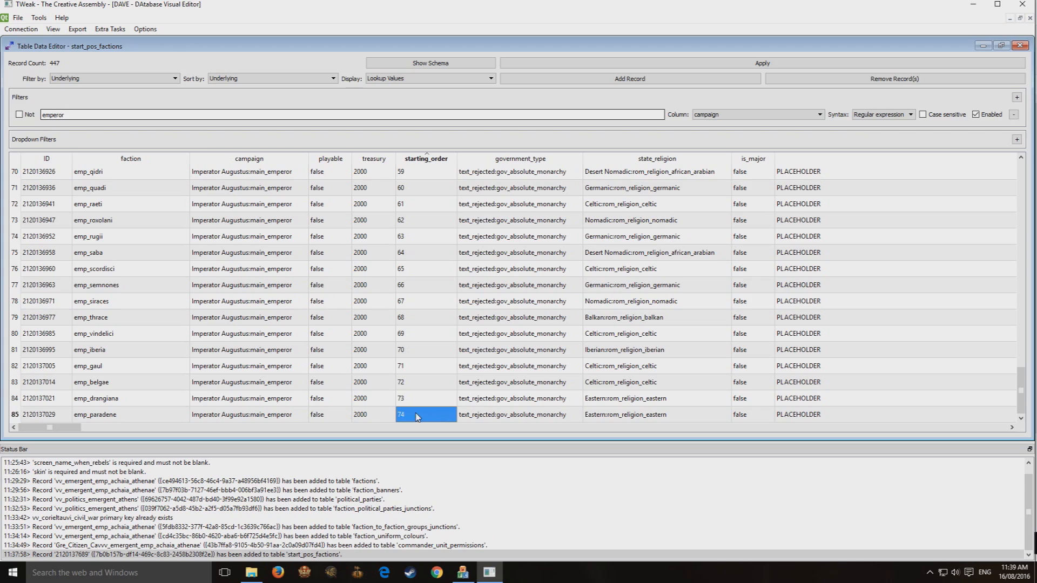
# Step: Set starting_order of the vv_emergent_emp_achaia_athenae record to 75 and apply the change
pyautogui.moveTo(1020, 398); pyautogui.dragTo(1008, 181)
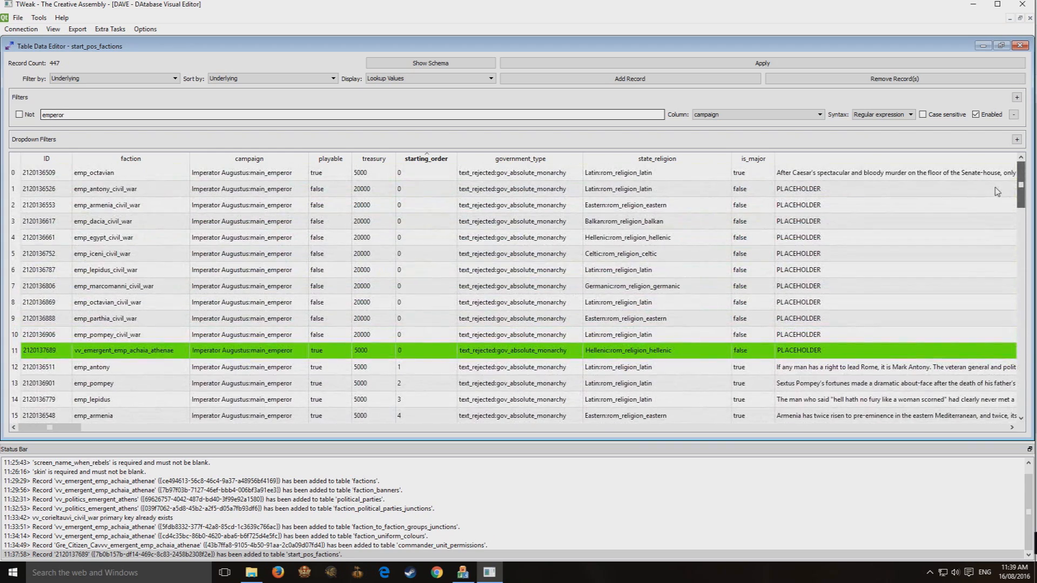
pyautogui.click(433, 357)
pyautogui.write('75')
pyautogui.click(455, 291)
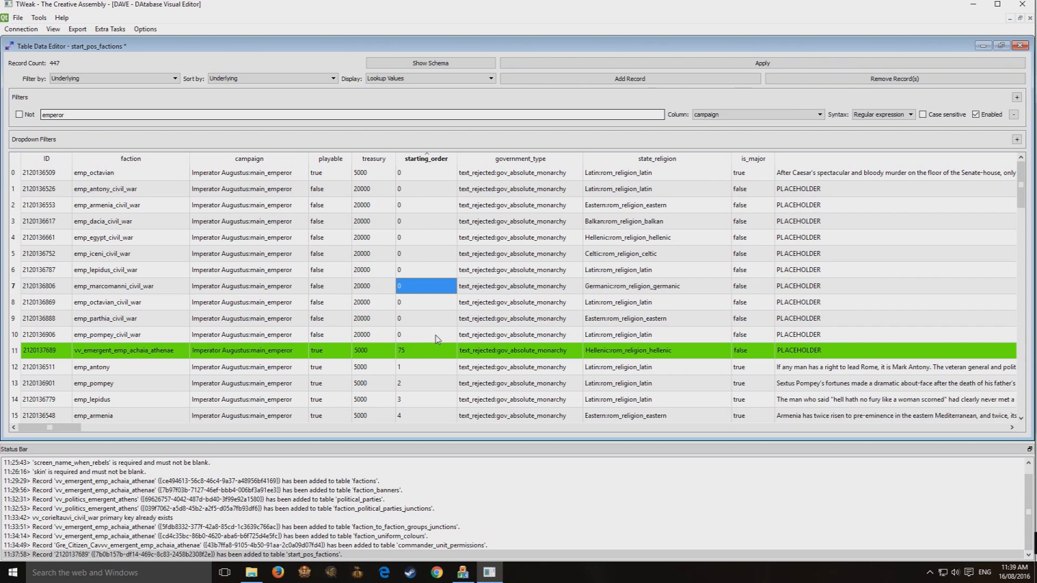
pyautogui.click(430, 352)
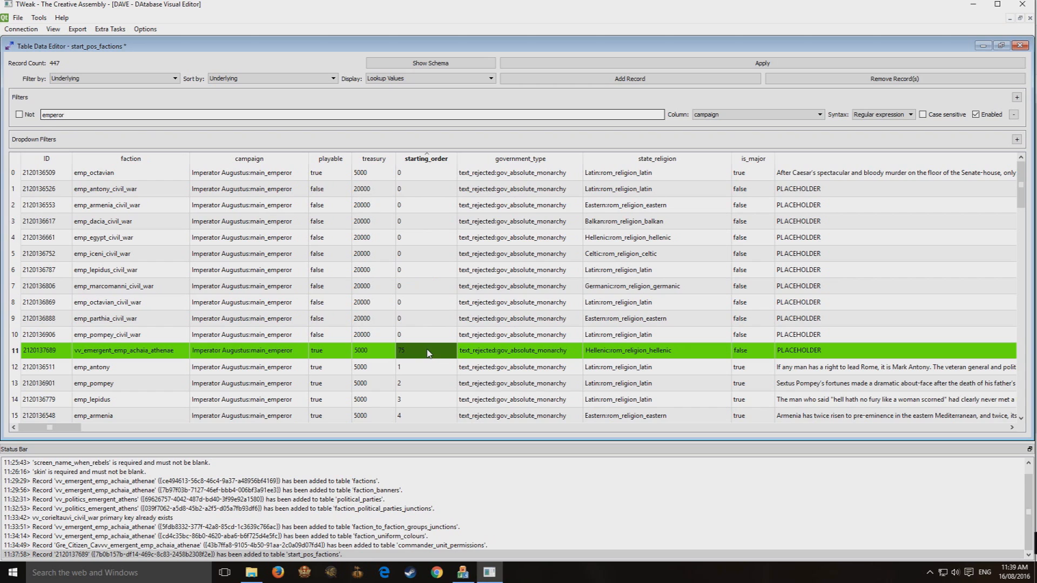
pyautogui.click(808, 63)
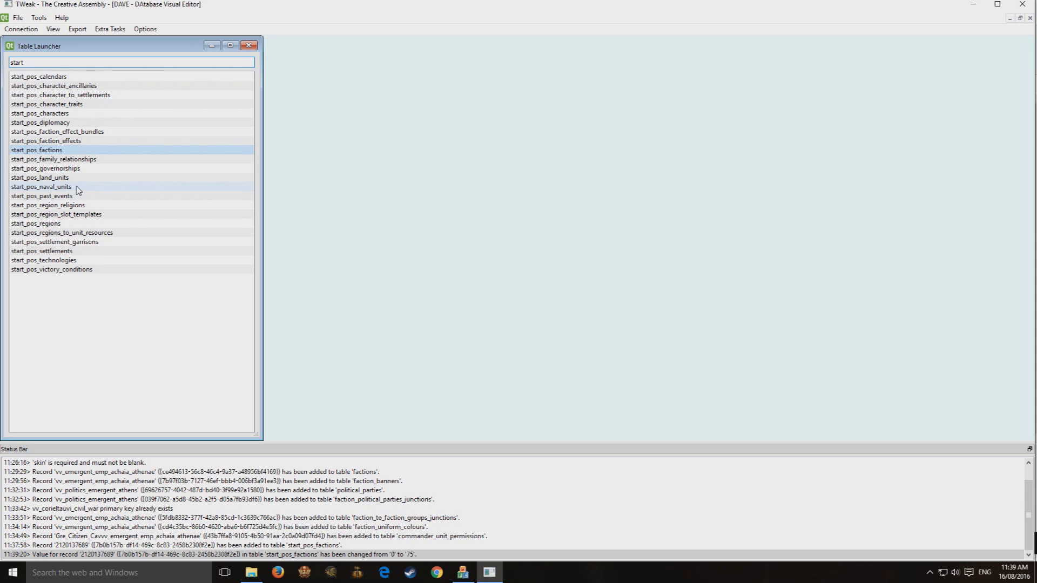
# Step: Open the starting_positions form, check the last faction record of the main_emperor campaign, and close the form
pyautogui.click(53, 29)
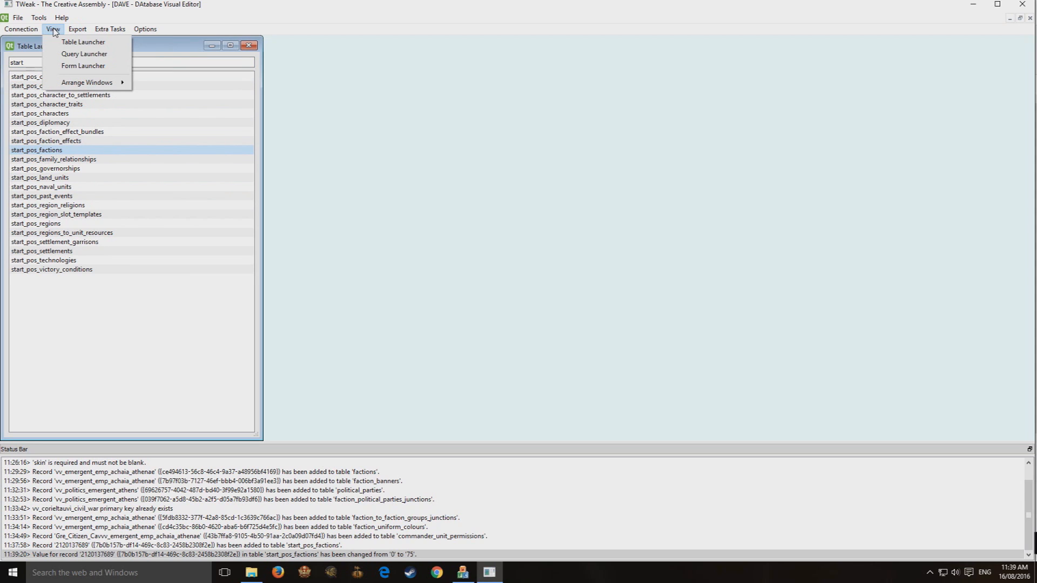
pyautogui.click(83, 65)
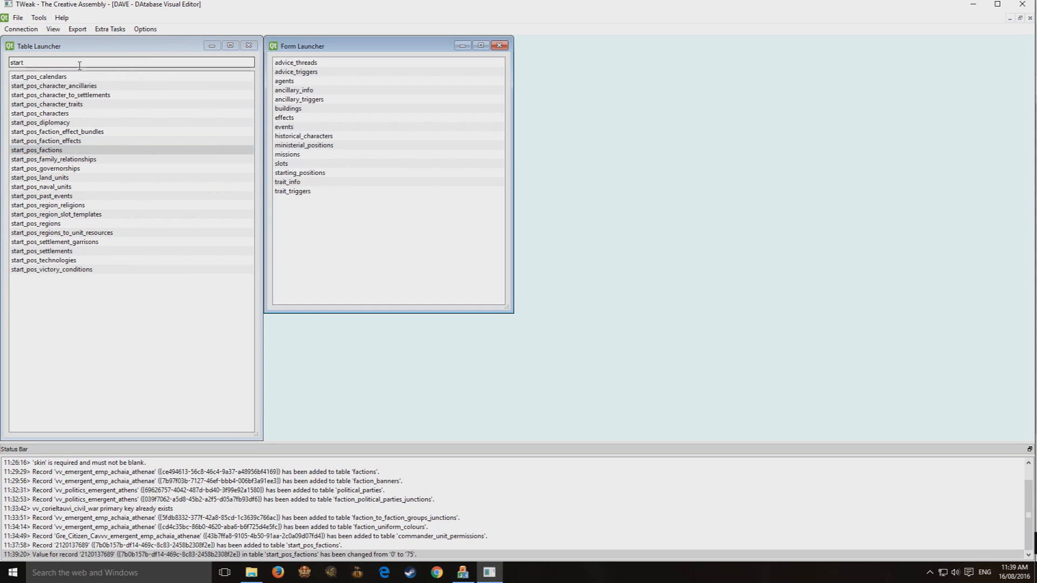
pyautogui.doubleClick(301, 172)
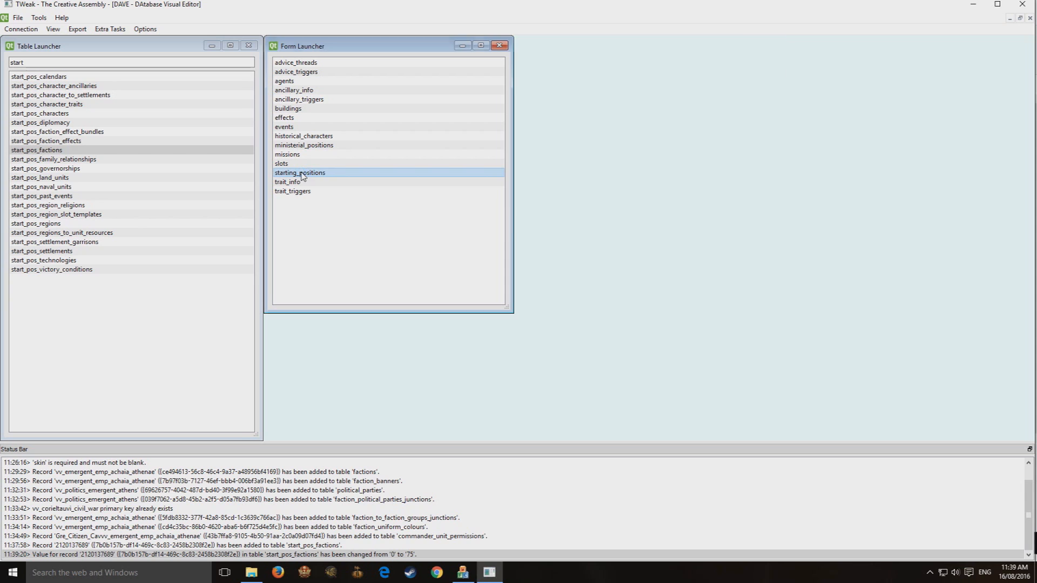
pyautogui.doubleClick(589, 51)
pyautogui.click(118, 102)
pyautogui.click(89, 221)
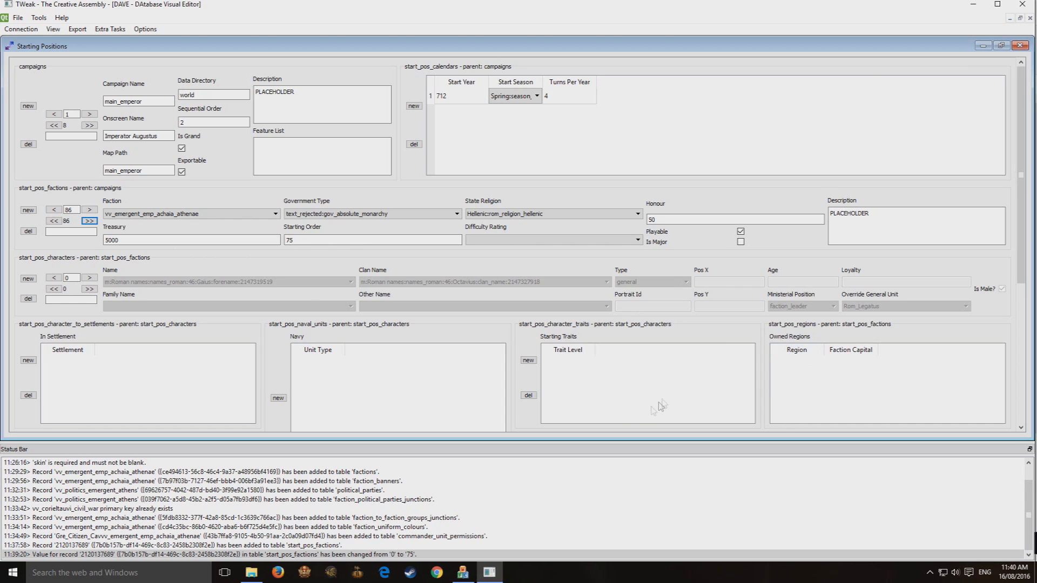
pyautogui.click(1020, 47)
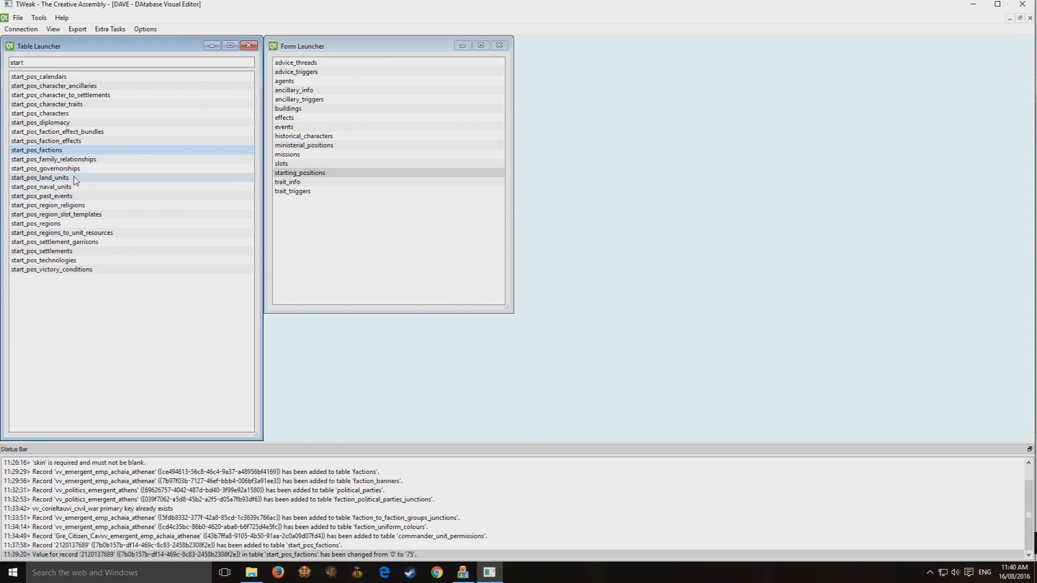
# Step: Open the start_pos_regions table maximized and filter its campaign column with "emper"
pyautogui.doubleClick(58, 224)
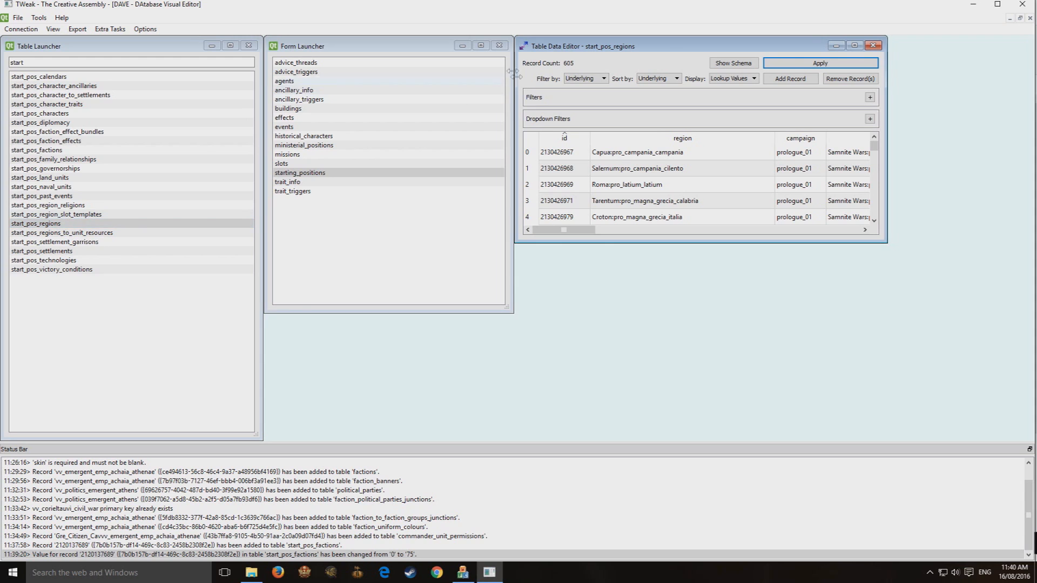
pyautogui.doubleClick(550, 48)
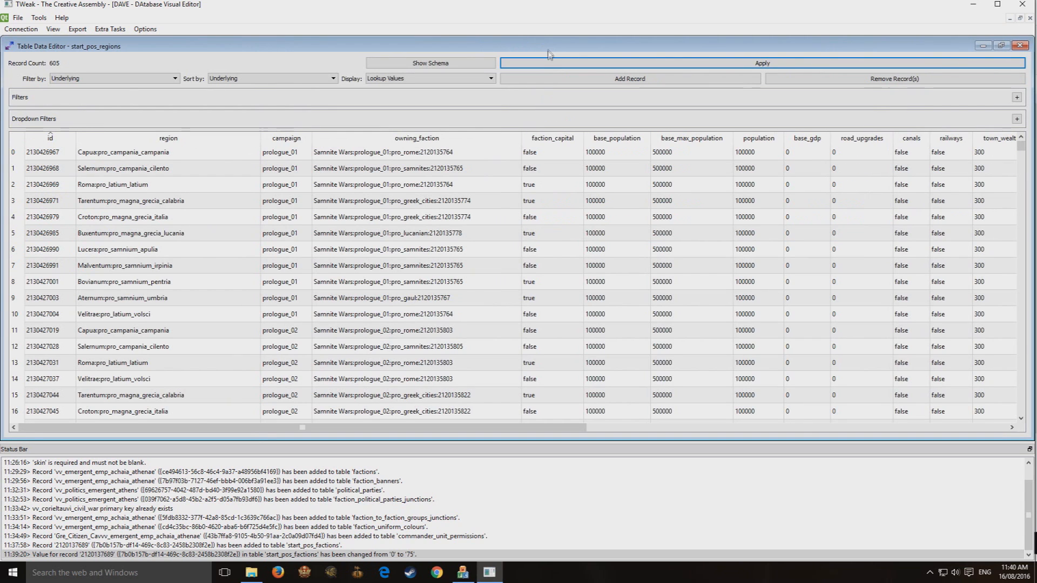
pyautogui.click(1017, 97)
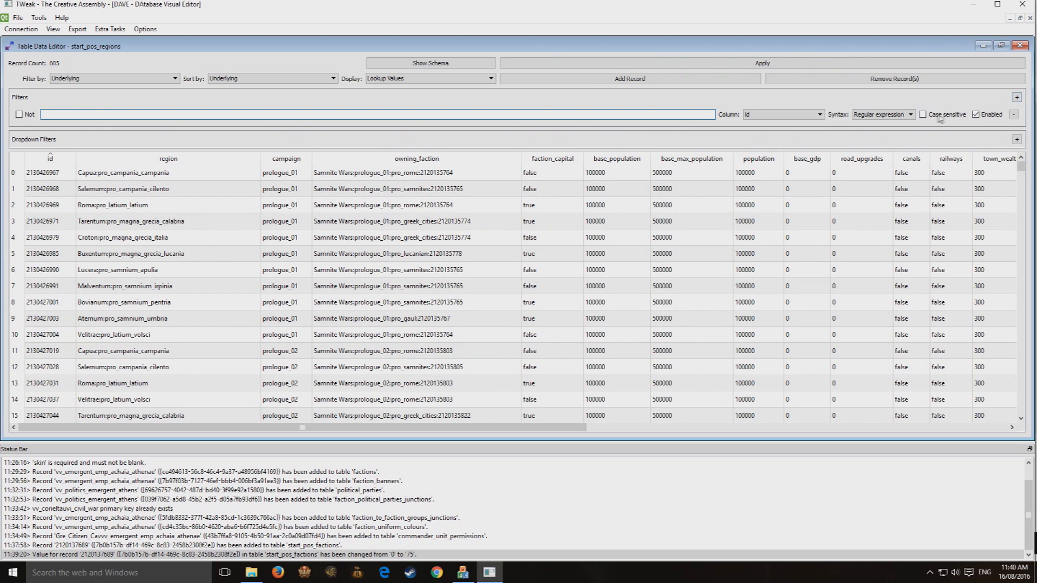
pyautogui.write('emep')
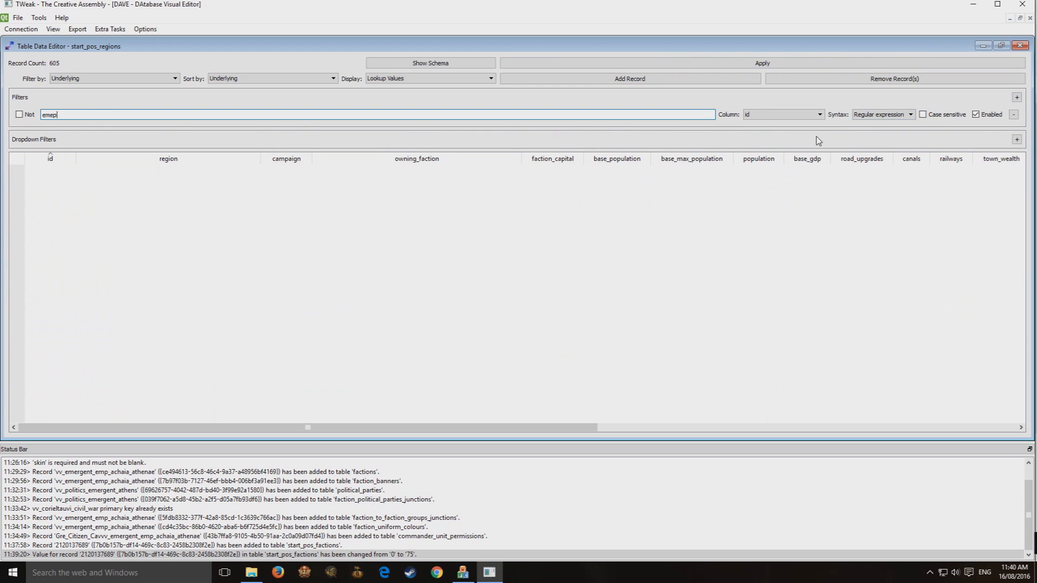
pyautogui.write('r')
pyautogui.click(774, 115)
pyautogui.click(775, 139)
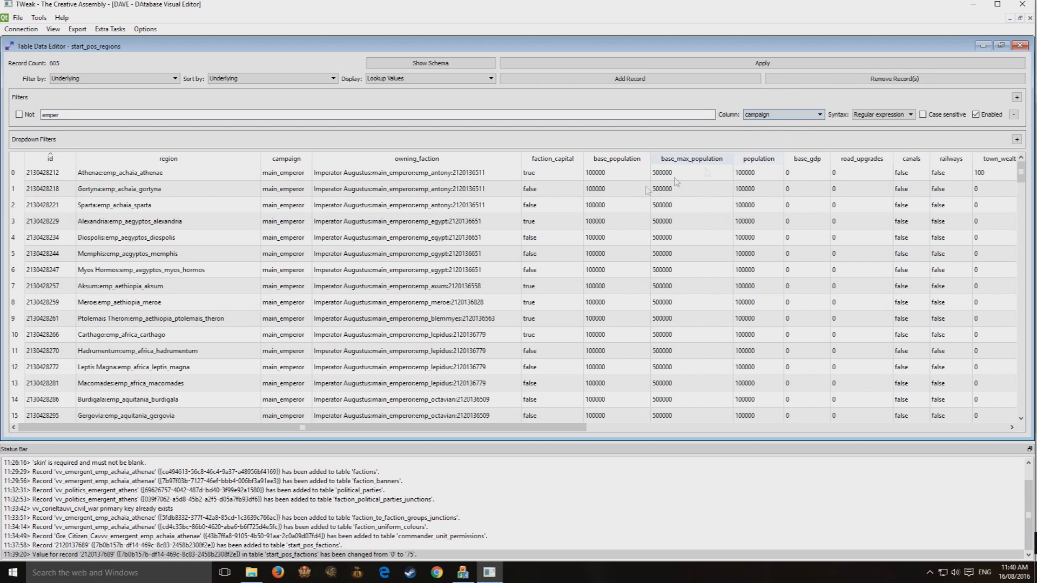
# Step: Set faction_capital to true for the Gortyna region (emp_achaia_gortyna)
pyautogui.click(440, 204)
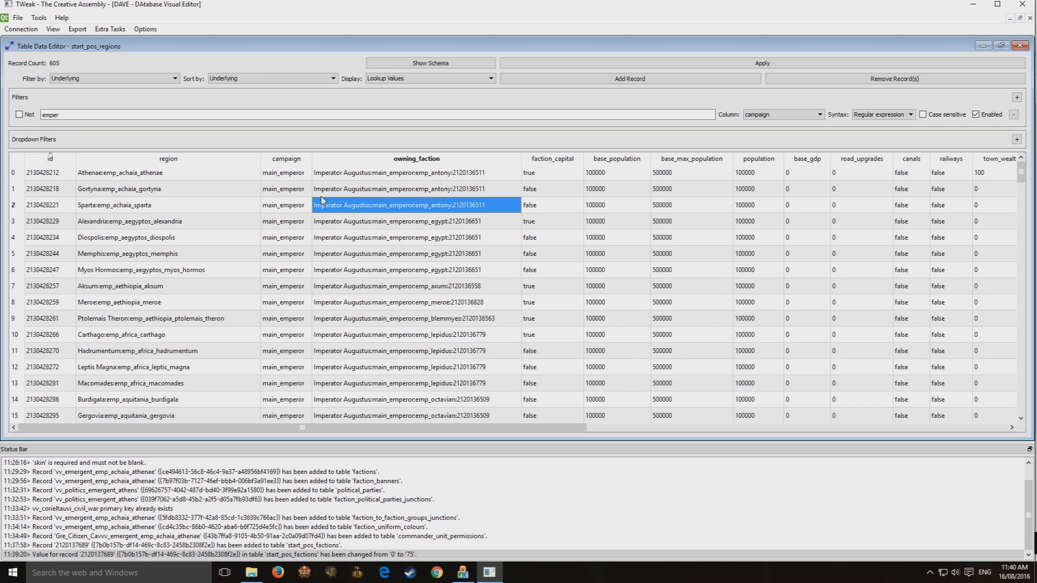
pyautogui.click(137, 178)
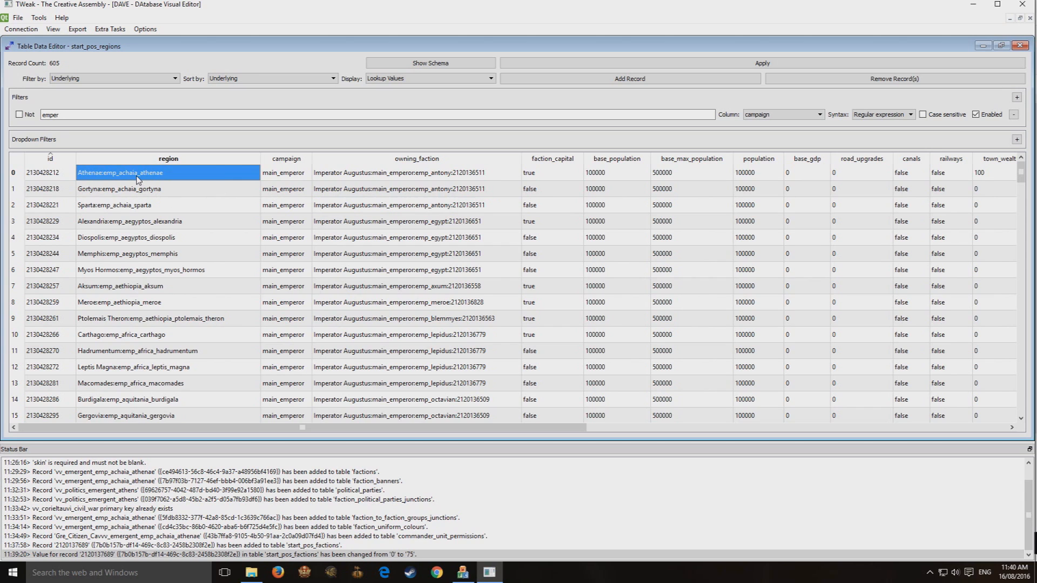
pyautogui.click(301, 191)
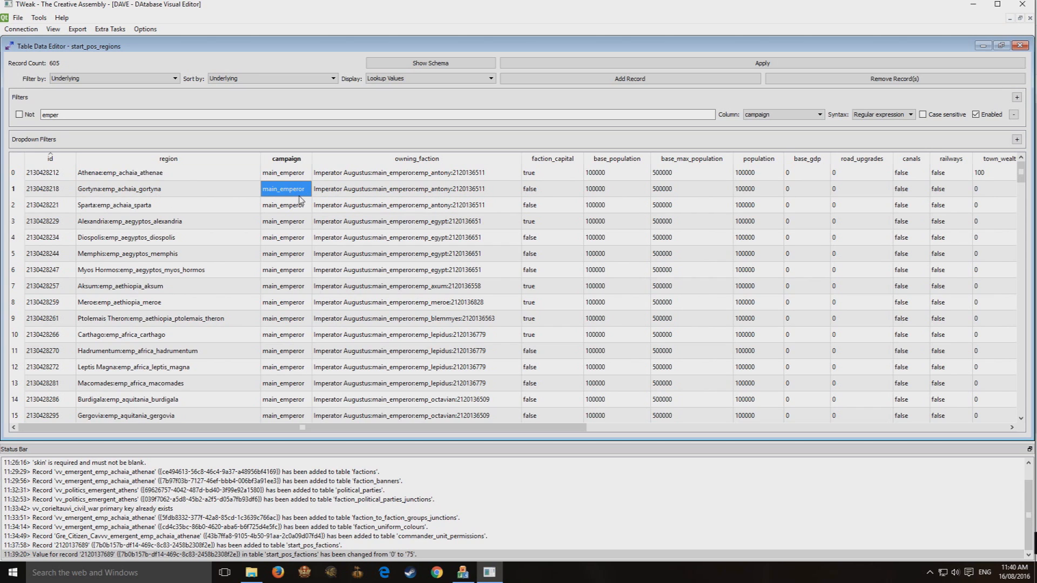
pyautogui.click(489, 176)
pyautogui.click(542, 174)
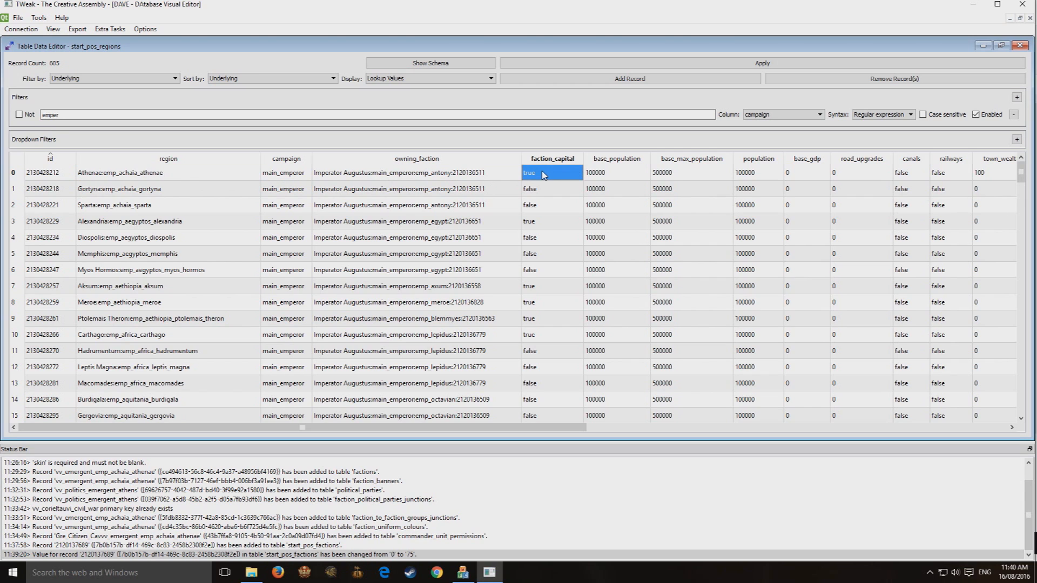
pyautogui.click(135, 193)
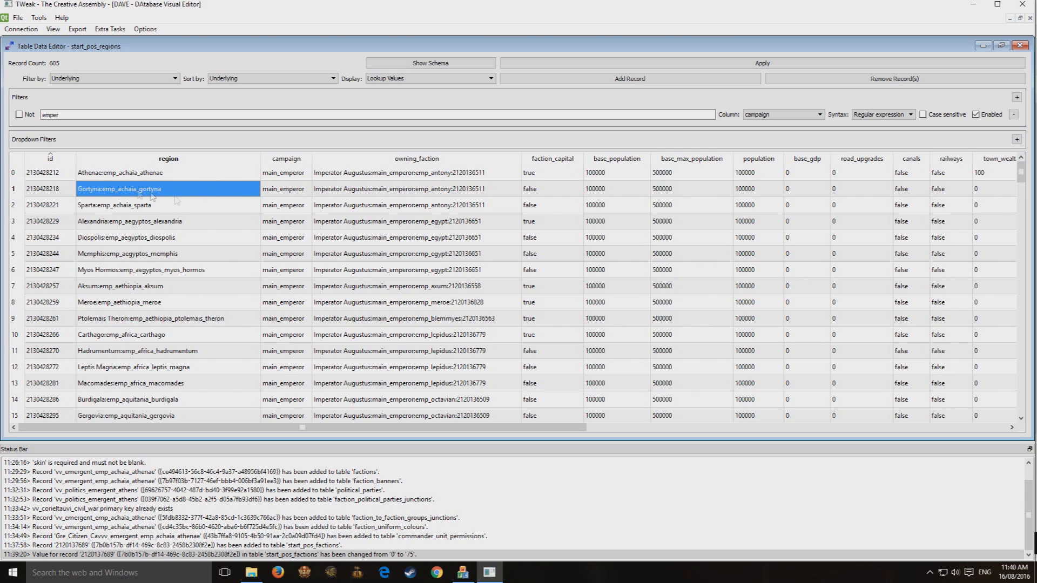
pyautogui.doubleClick(540, 192)
pyautogui.click(509, 191)
pyautogui.doubleClick(527, 191)
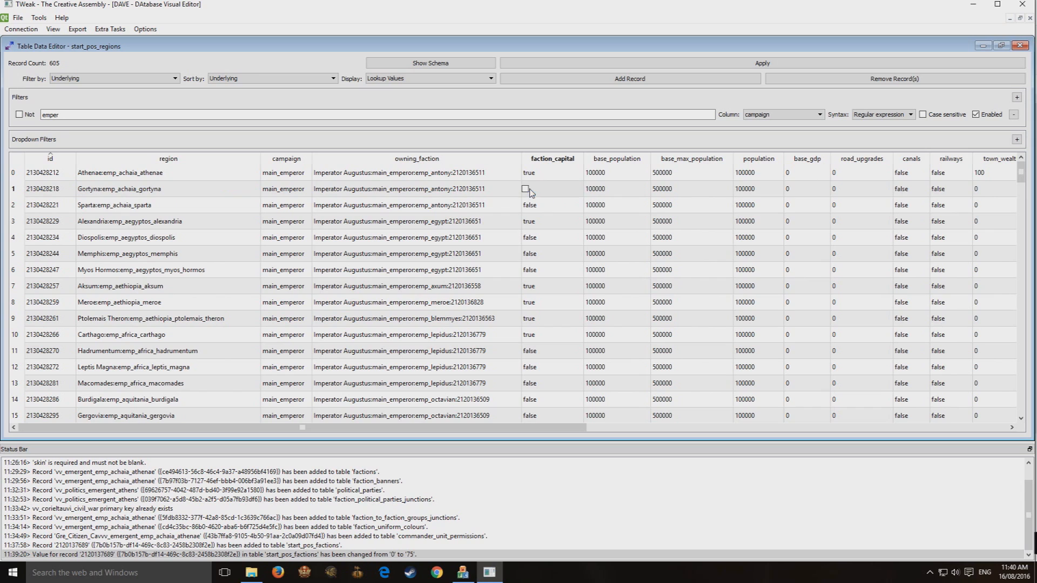
pyautogui.click(527, 191)
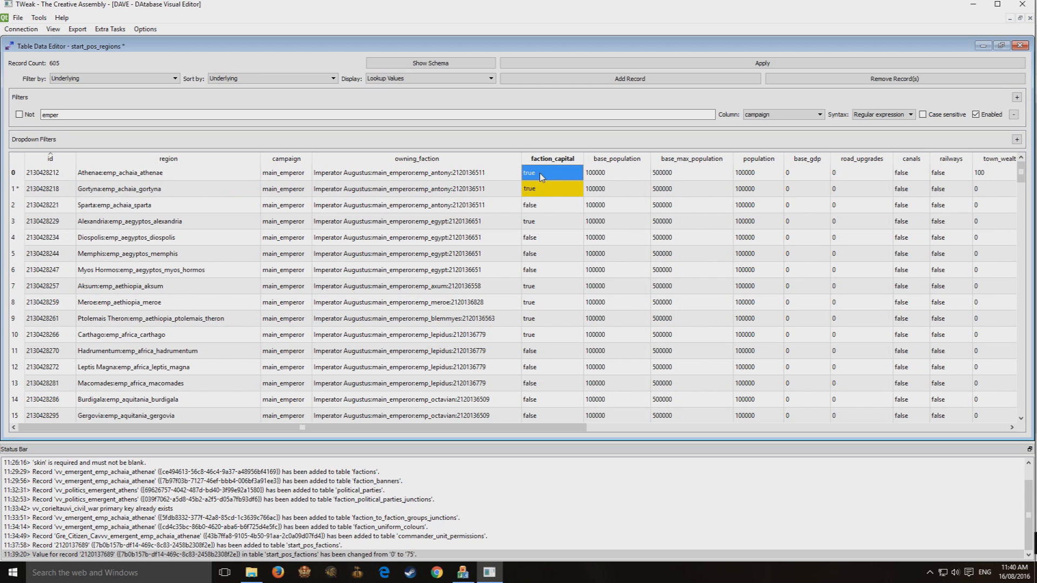
pyautogui.click(544, 190)
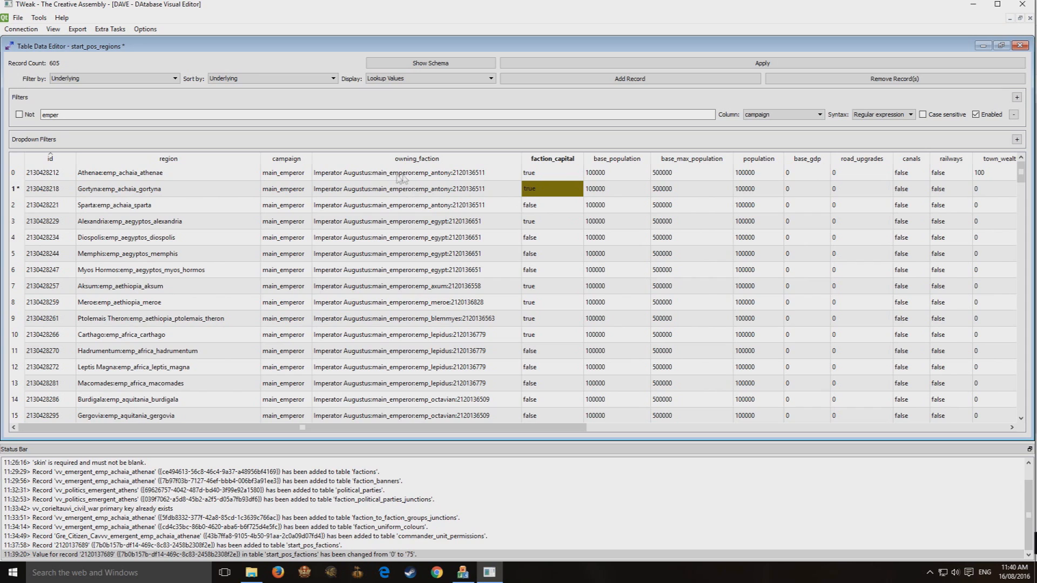
pyautogui.click(375, 174)
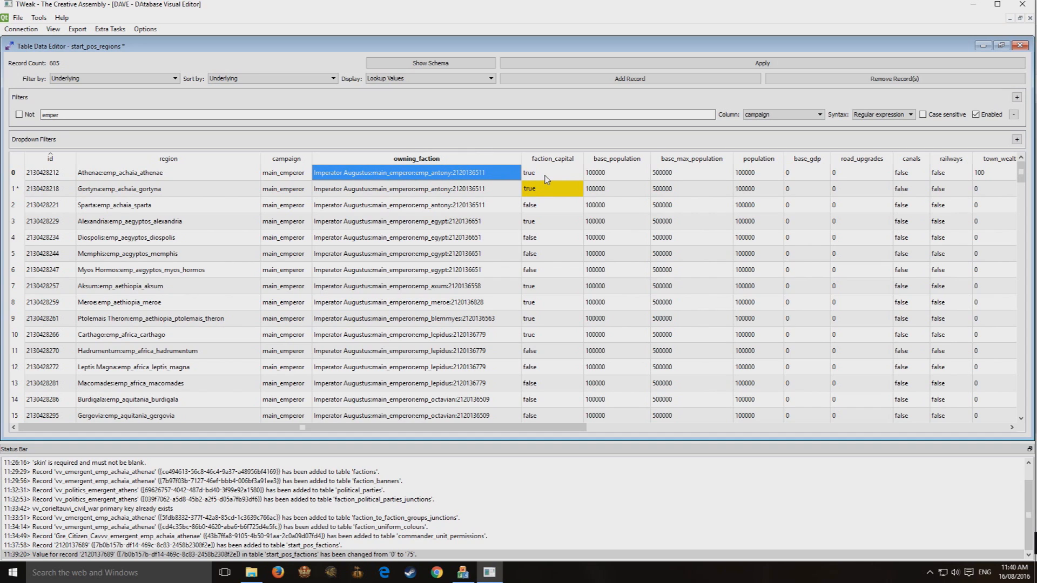
pyautogui.click(435, 190)
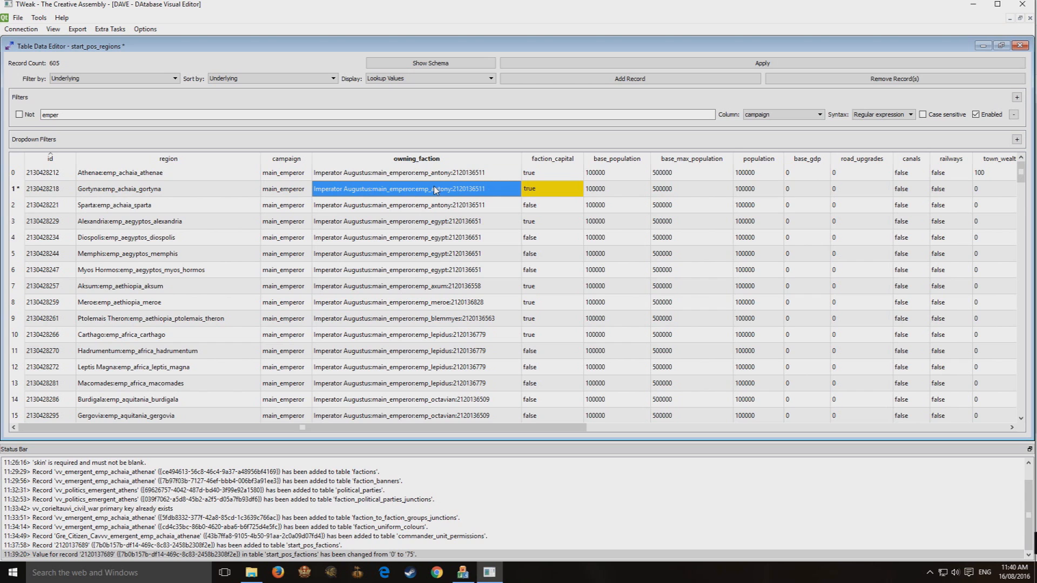
pyautogui.doubleClick(434, 174)
pyautogui.click(436, 175)
pyautogui.moveTo(516, 224); pyautogui.dragTo(517, 254)
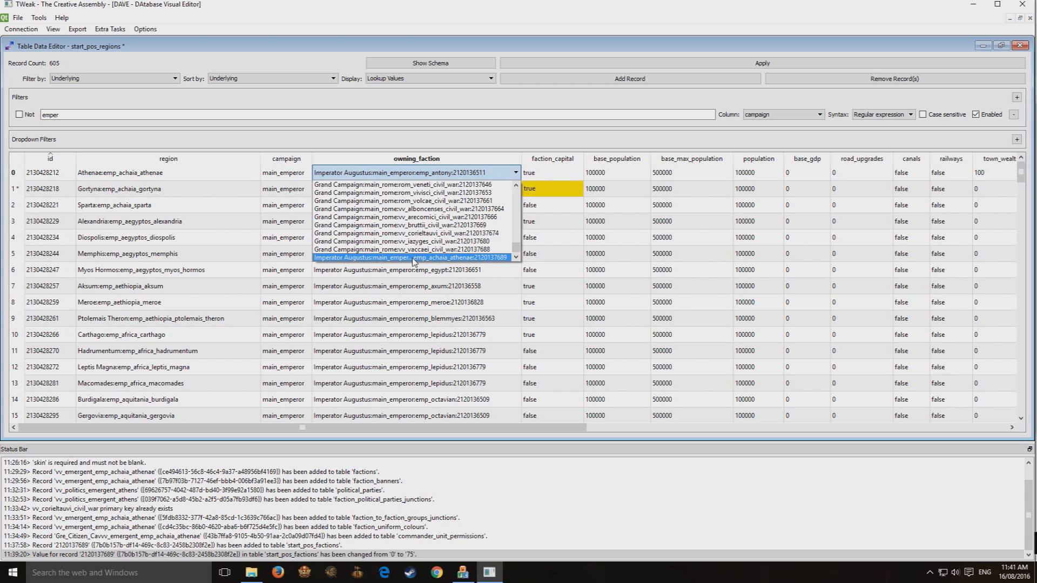
pyautogui.click(442, 287)
pyautogui.moveTo(519, 160); pyautogui.dragTo(687, 160)
pyautogui.doubleClick(673, 175)
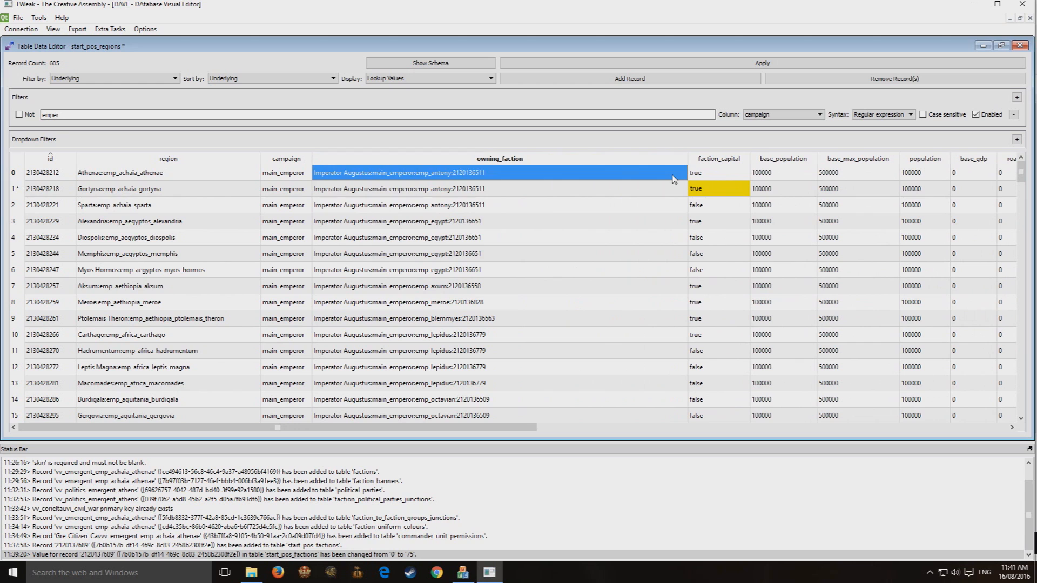
pyautogui.click(674, 175)
pyautogui.moveTo(682, 221); pyautogui.dragTo(683, 256)
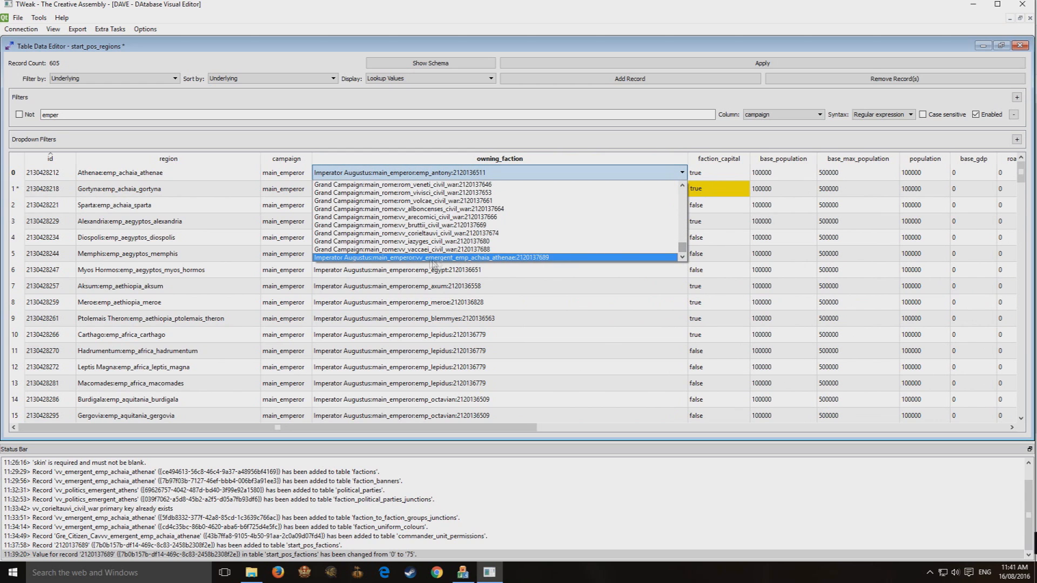
pyautogui.click(494, 258)
pyautogui.click(558, 231)
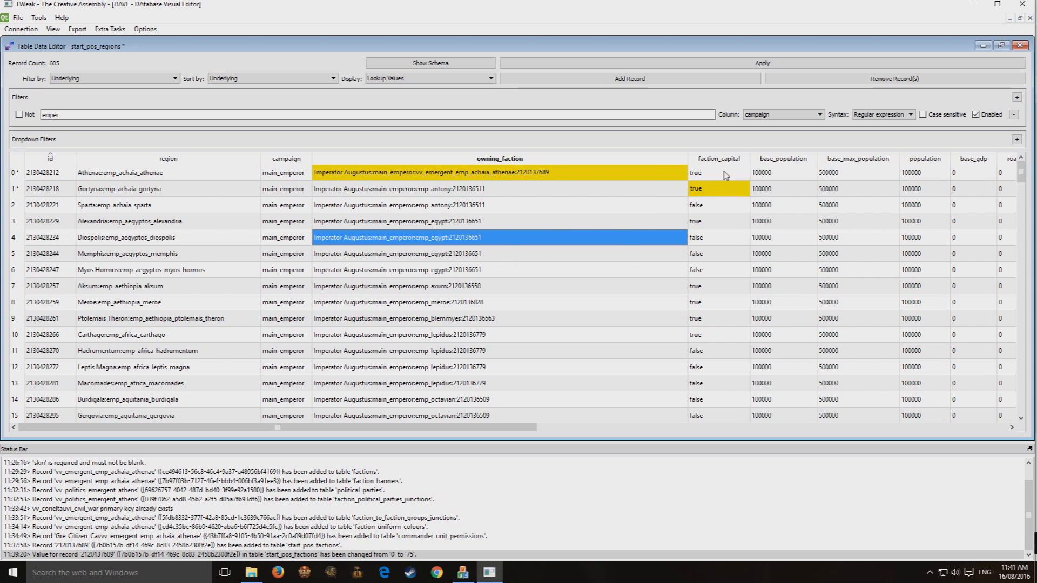
# Step: Apply the start_pos_regions edits and open the starting_positions form maximized at the last faction record of the main_emperor campaign
pyautogui.click(703, 174)
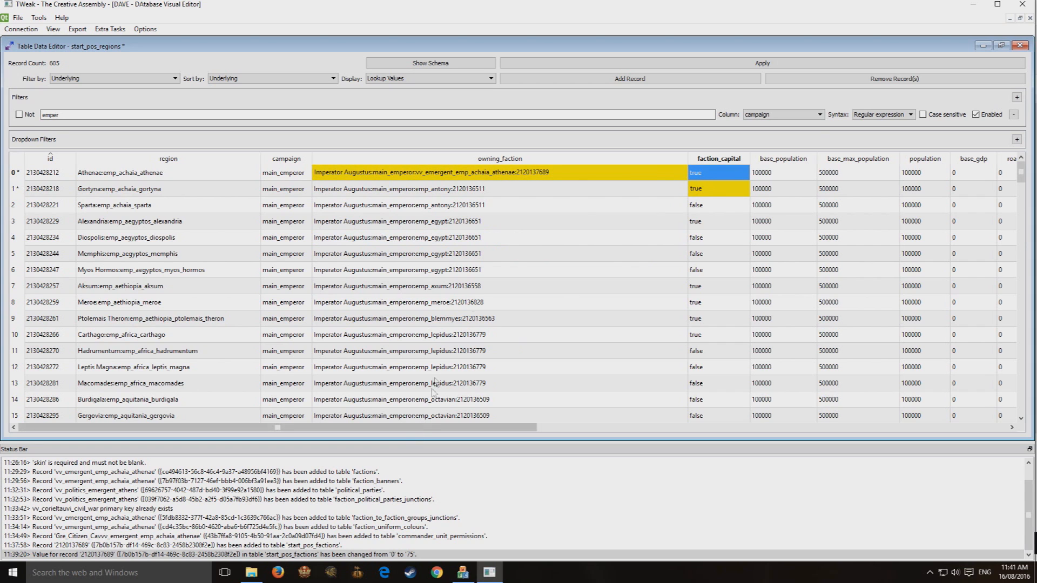
pyautogui.click(775, 67)
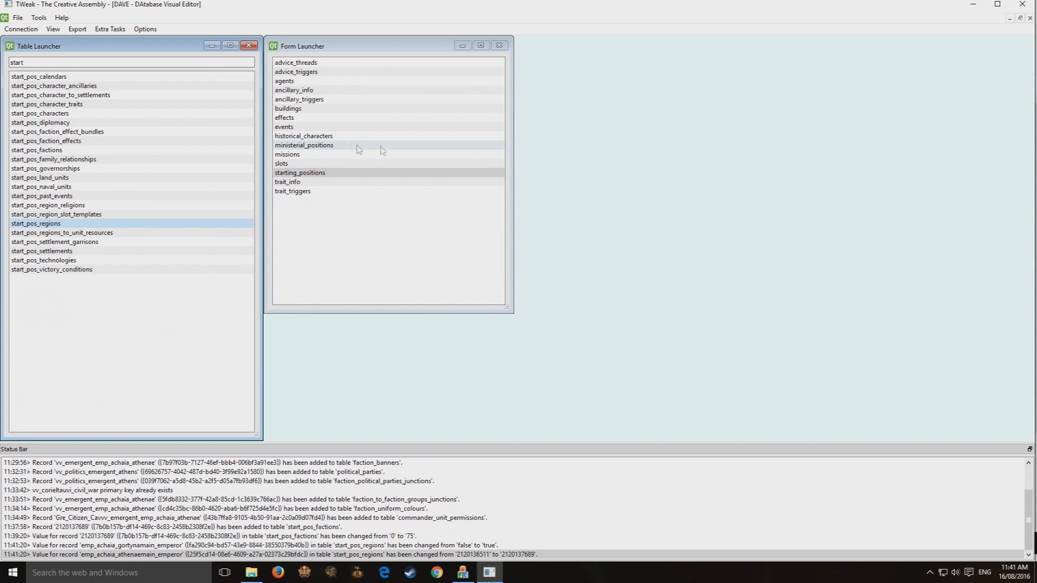
pyautogui.click(312, 173)
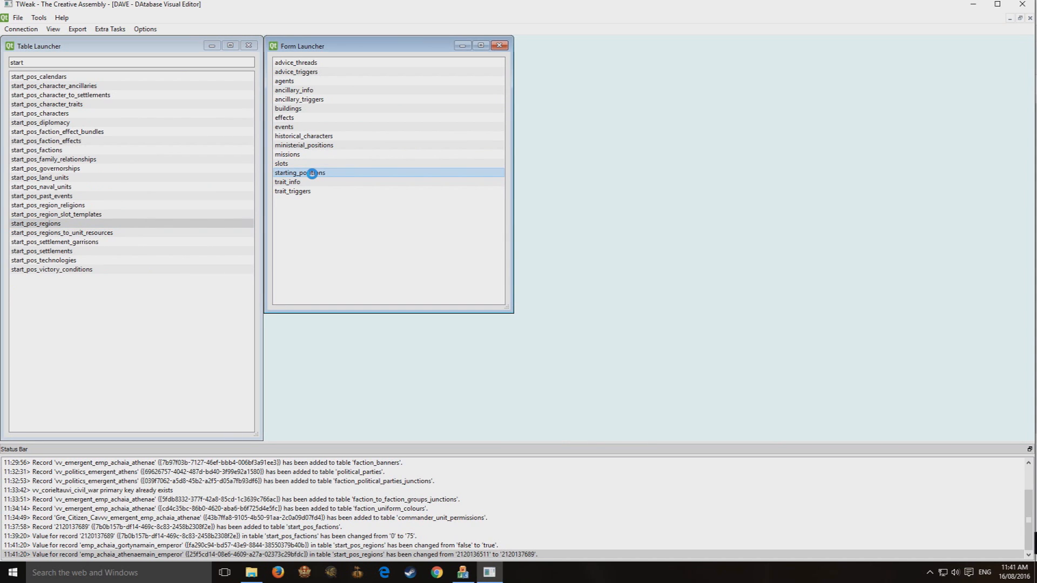
pyautogui.doubleClick(312, 173)
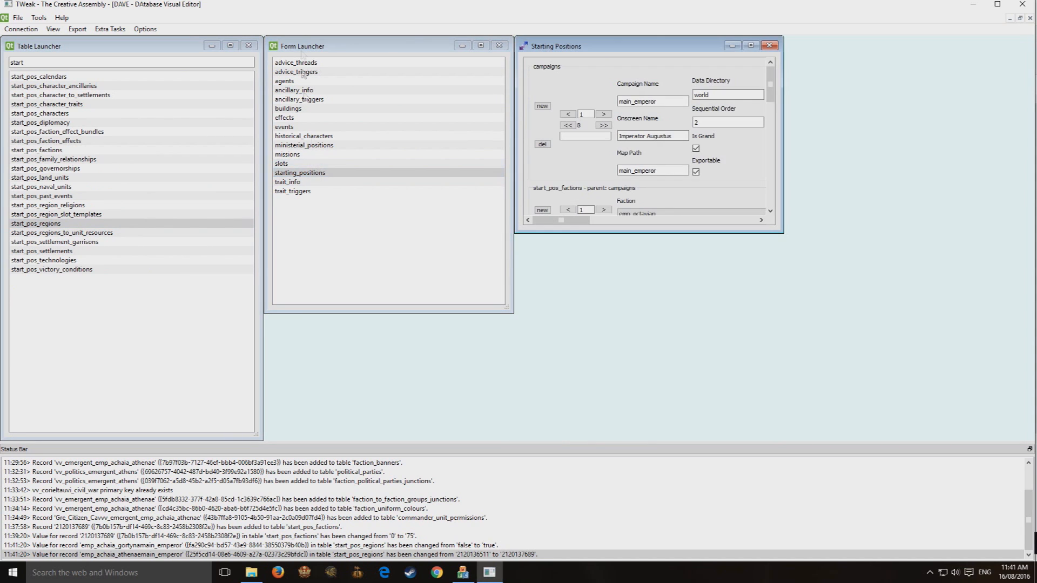
pyautogui.doubleClick(596, 48)
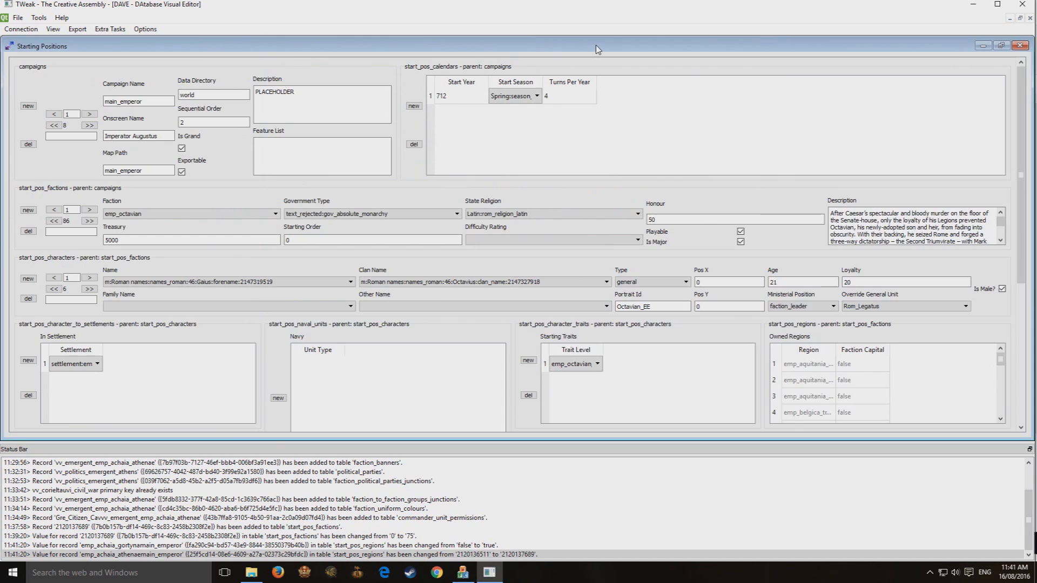
pyautogui.click(89, 221)
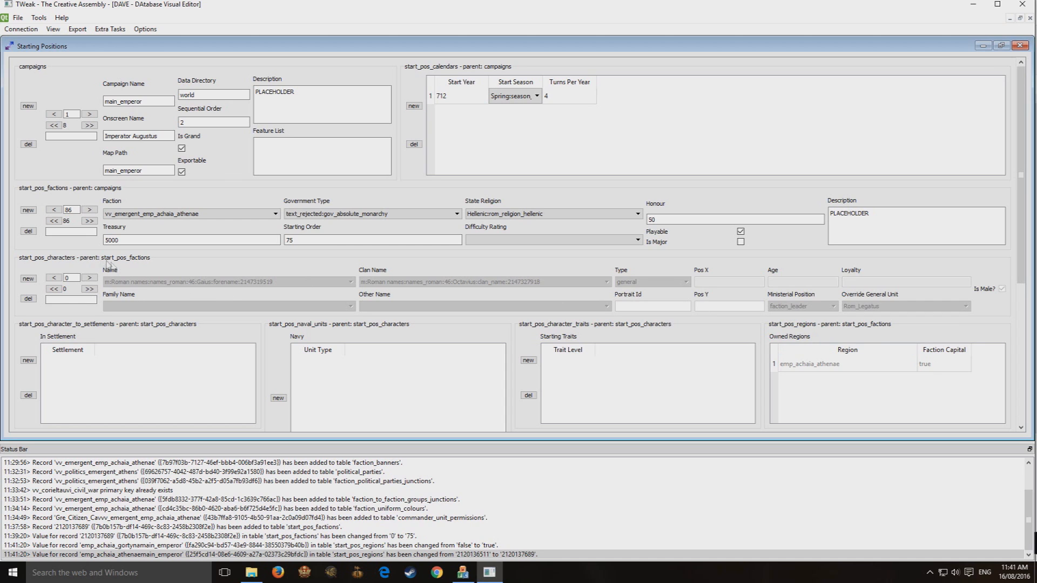
pyautogui.click(28, 279)
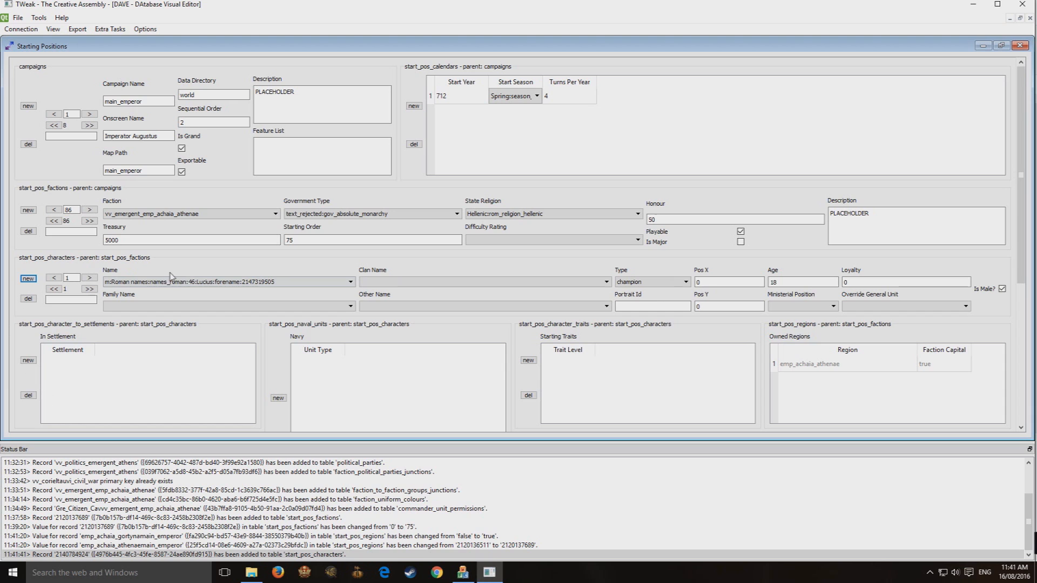
pyautogui.click(237, 281)
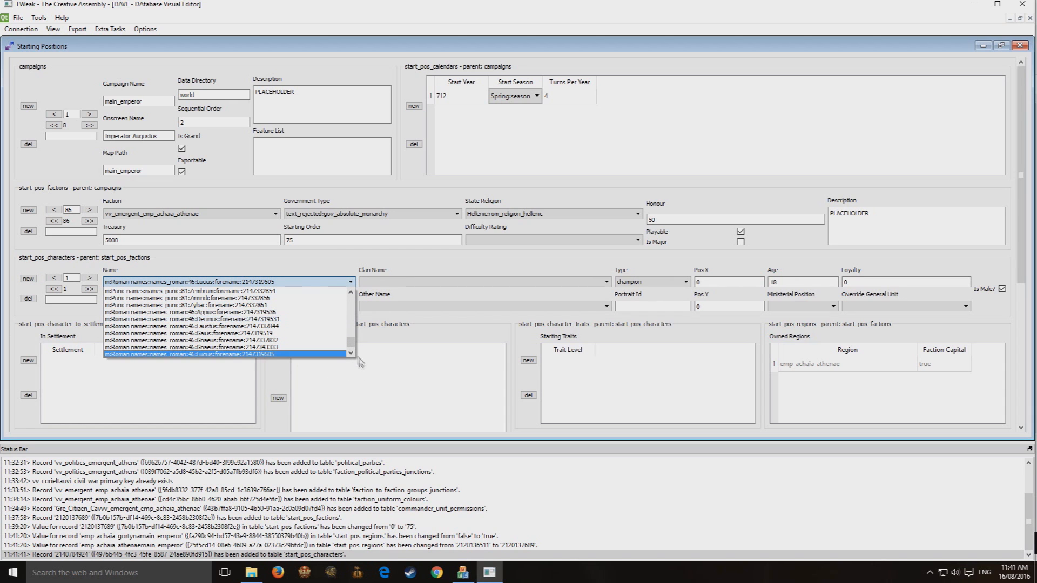
pyautogui.moveTo(351, 342)
pyautogui.mouseDown()
pyautogui.moveTo(348, 305)
pyautogui.moveTo(325, 294)
pyautogui.moveTo(353, 310)
pyautogui.moveTo(356, 328)
pyautogui.mouseUp()
pyautogui.click(134, 327)
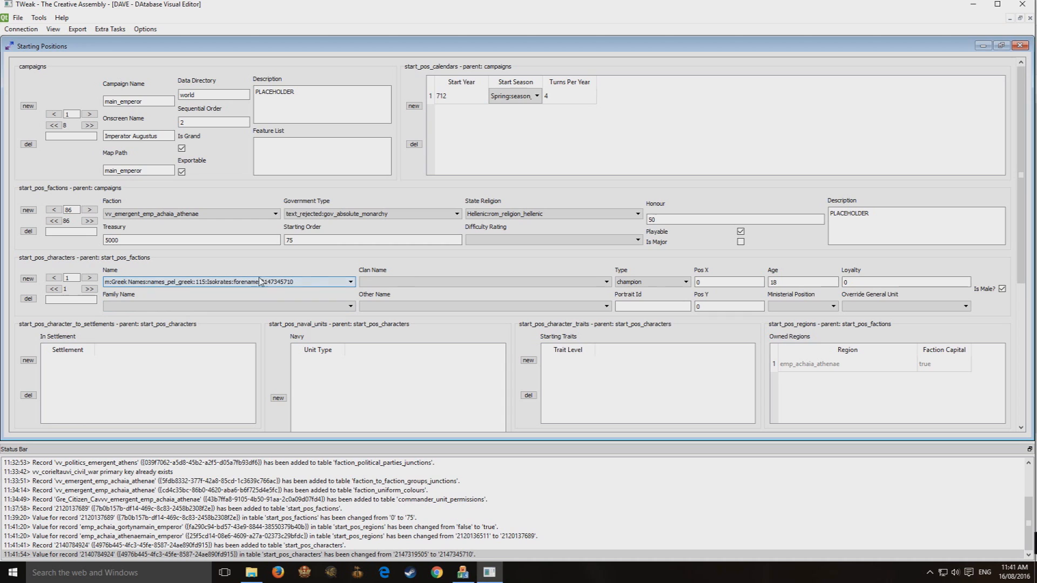
# Step: Set the new character's type to general and its ministerial position to faction_leader
pyautogui.click(656, 281)
pyautogui.press('Down')
pyautogui.press('Down')
pyautogui.press('Down')
pyautogui.press('Return')
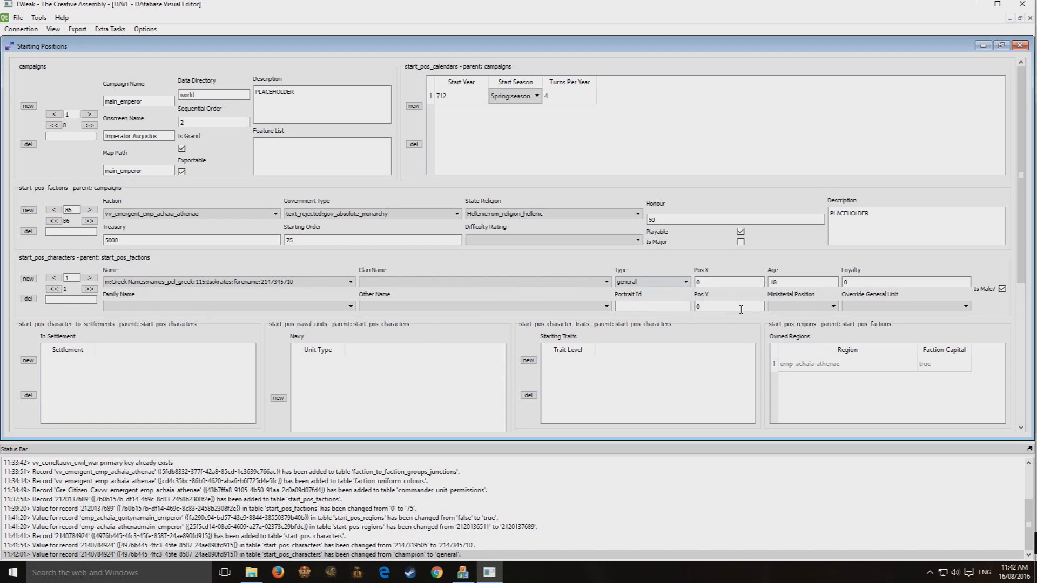
pyautogui.click(805, 307)
pyautogui.click(798, 325)
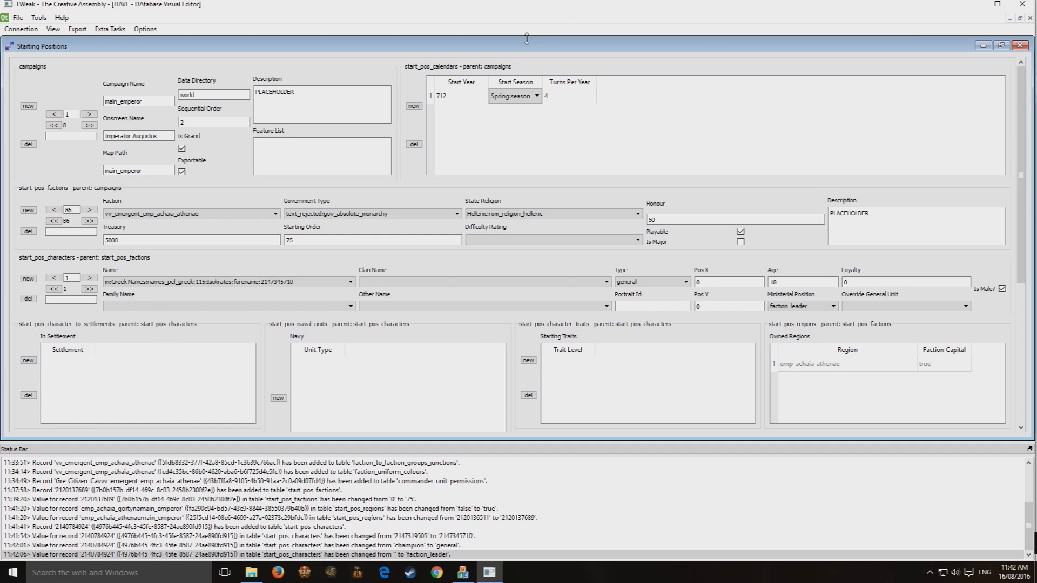
pyautogui.click(1001, 45)
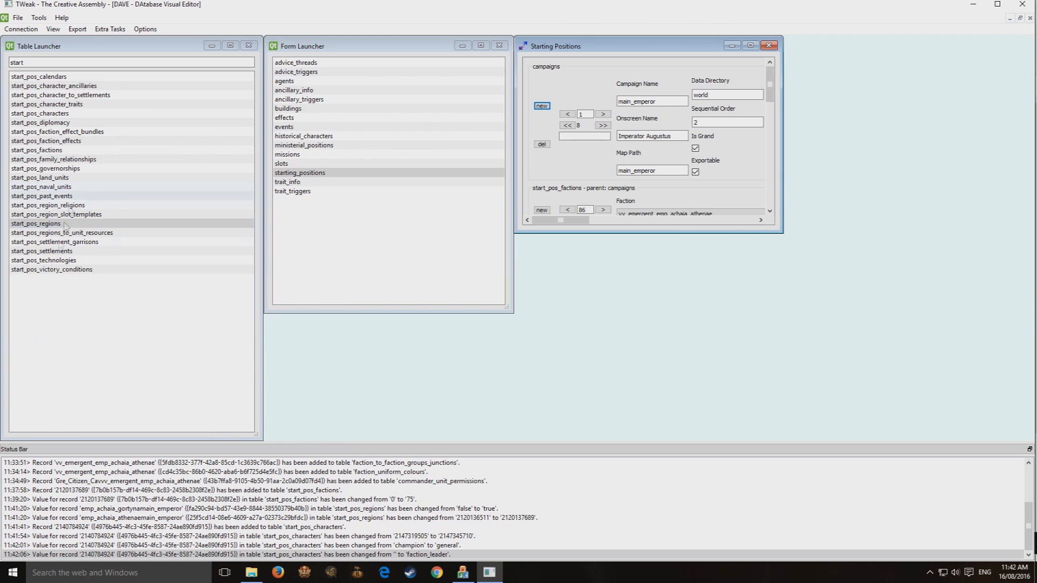
pyautogui.click(84, 96)
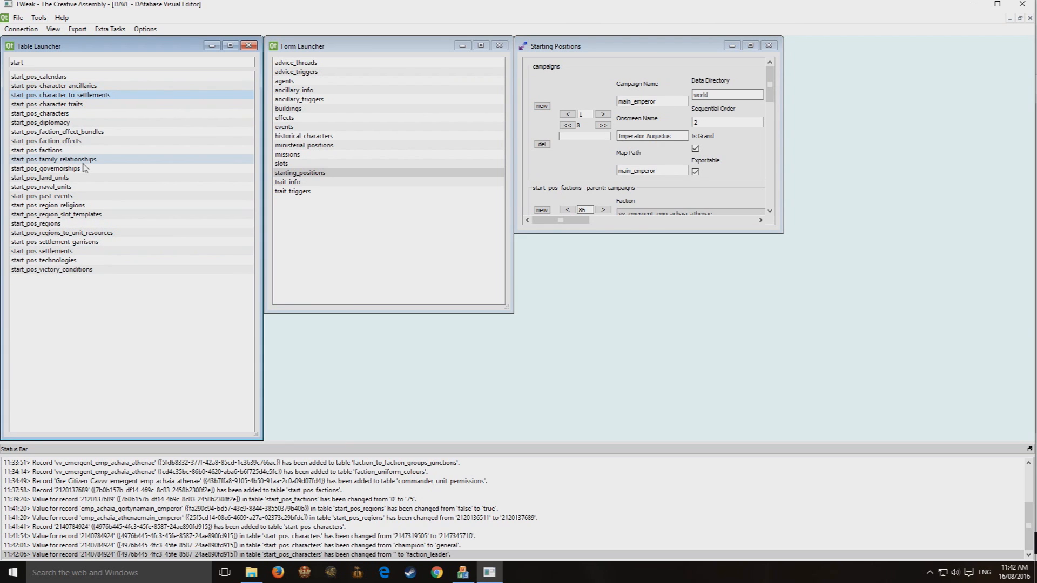
pyautogui.doubleClick(698, 50)
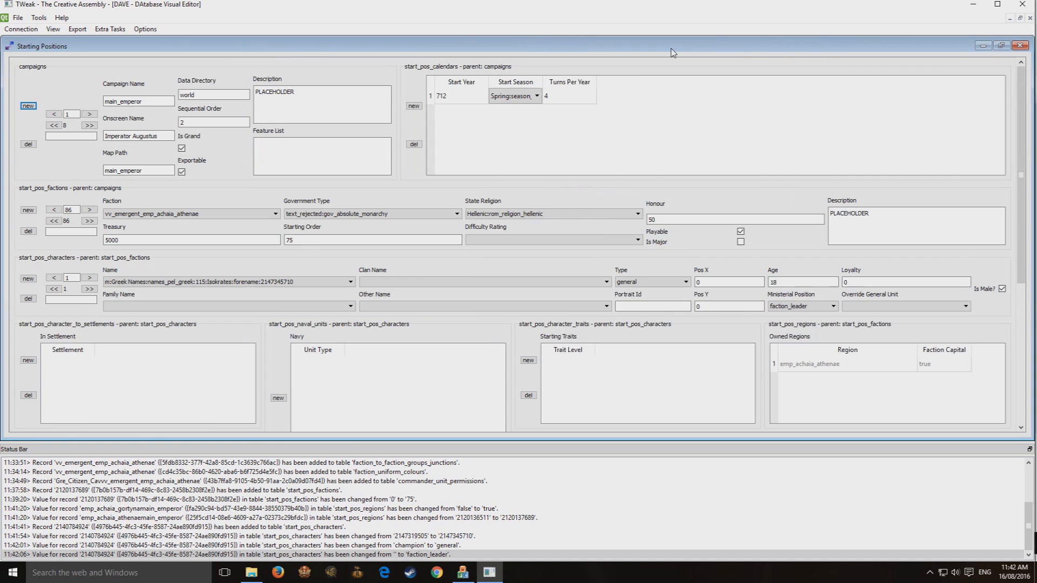
pyautogui.click(28, 360)
pyautogui.moveTo(107, 350); pyautogui.dragTo(244, 347)
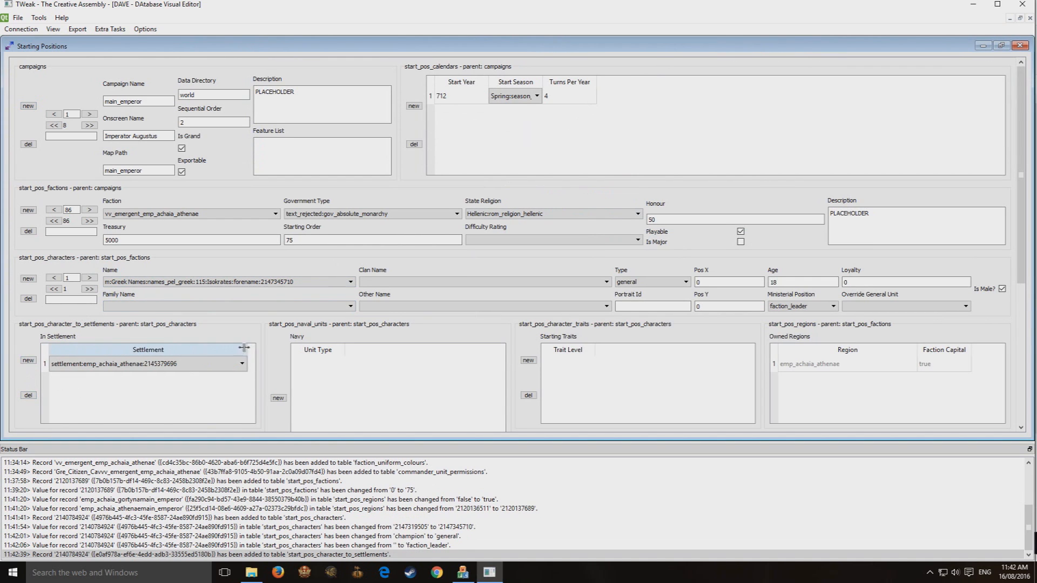
pyautogui.click(238, 364)
pyautogui.click(238, 373)
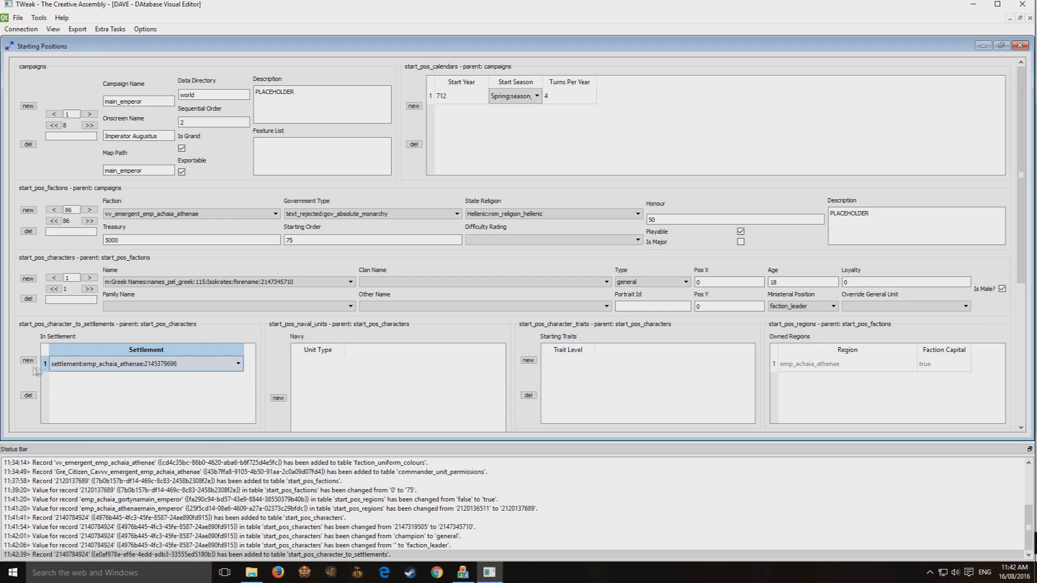
pyautogui.click(177, 370)
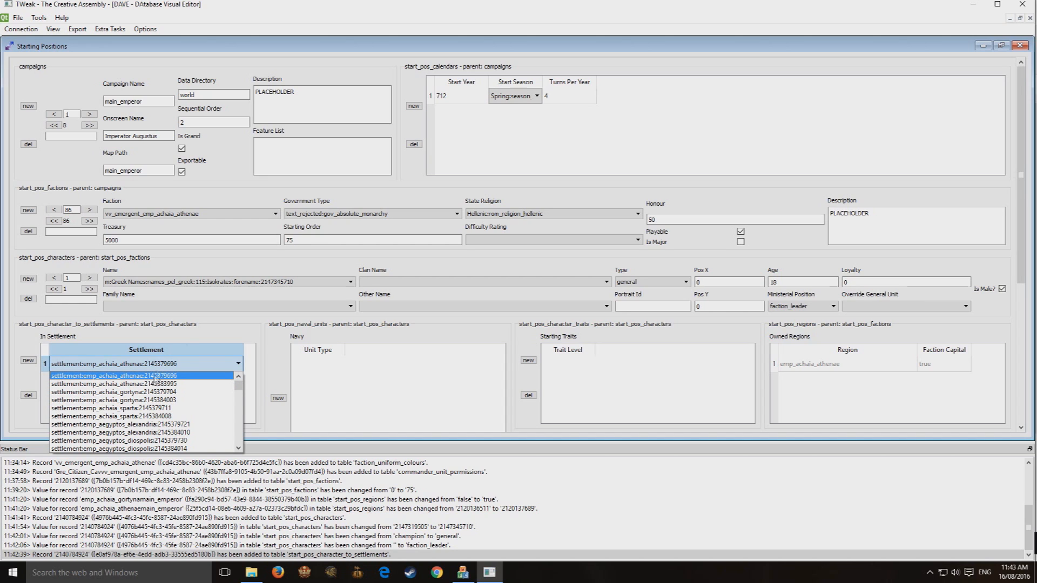
pyautogui.click(266, 320)
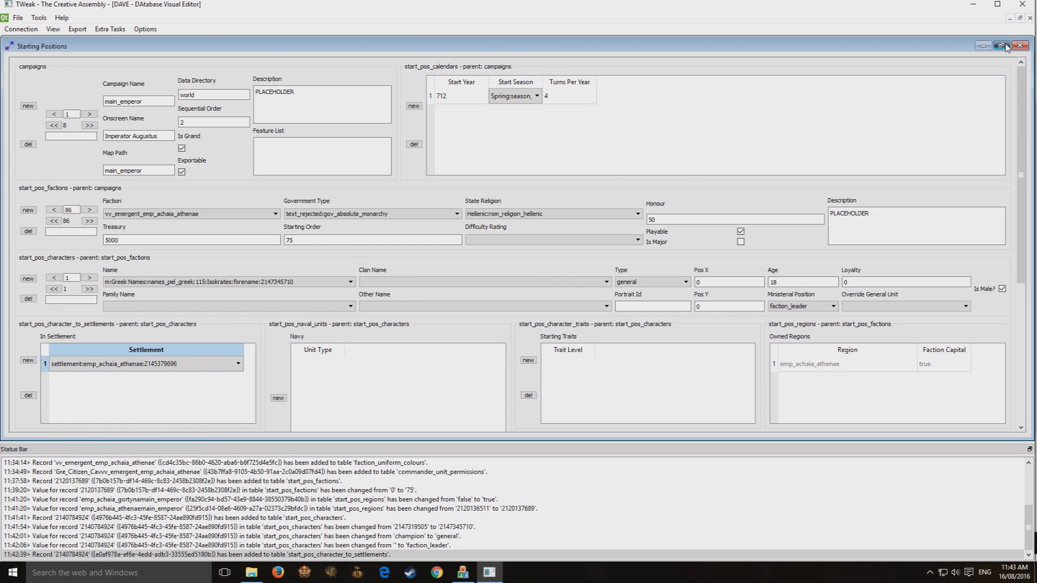
# Step: Inspect the Athenae record in start_pos_regions with its campaign column filtered by "emp", beside an enlarged Starting Positions form, and close the table
pyautogui.click(1001, 45)
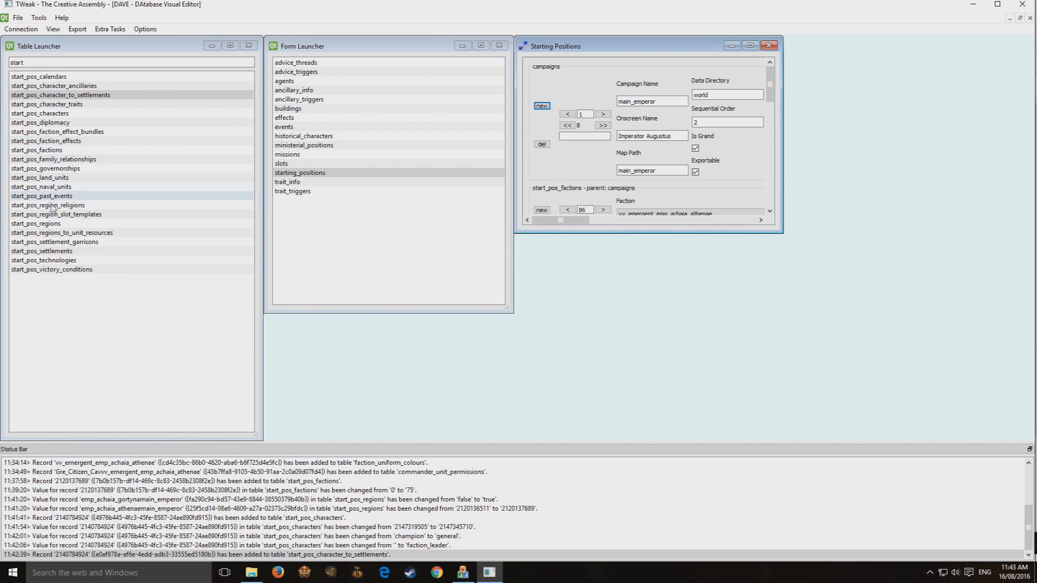
pyautogui.doubleClick(50, 224)
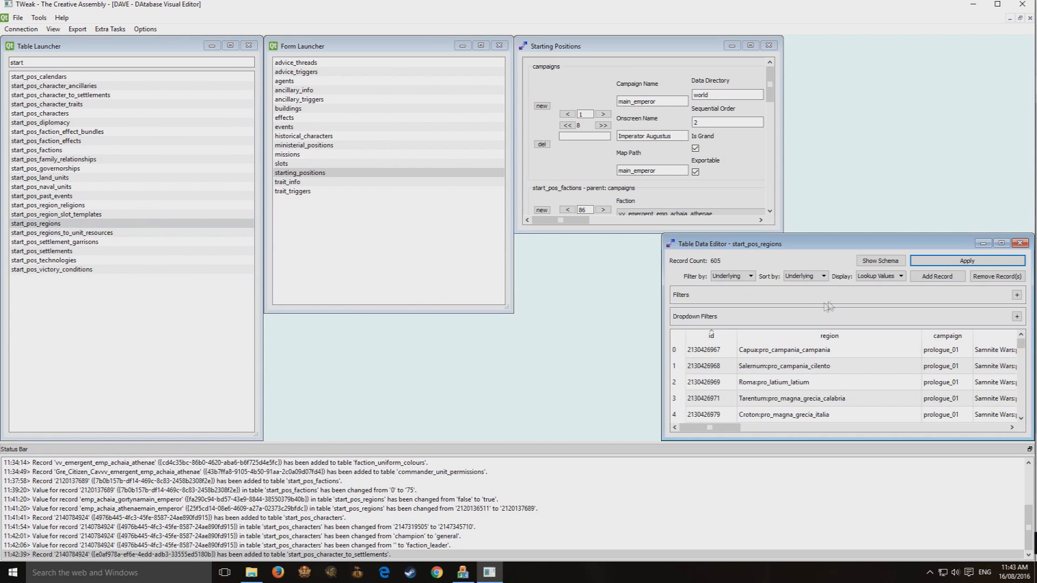
pyautogui.moveTo(761, 245); pyautogui.dragTo(146, 89)
pyautogui.click(401, 140)
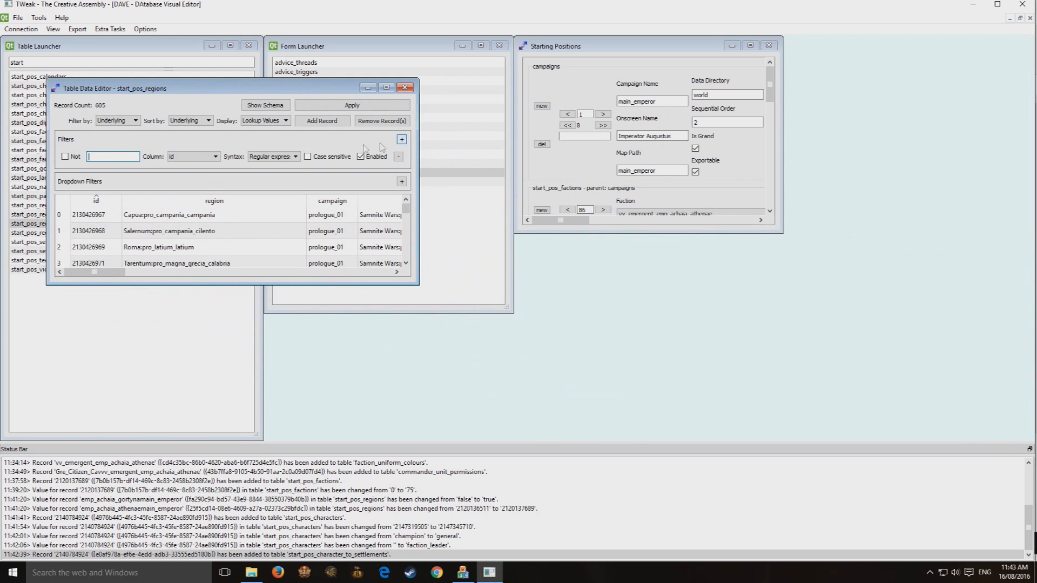
pyautogui.click(205, 157)
pyautogui.click(188, 180)
pyautogui.click(96, 158)
pyautogui.write('emp')
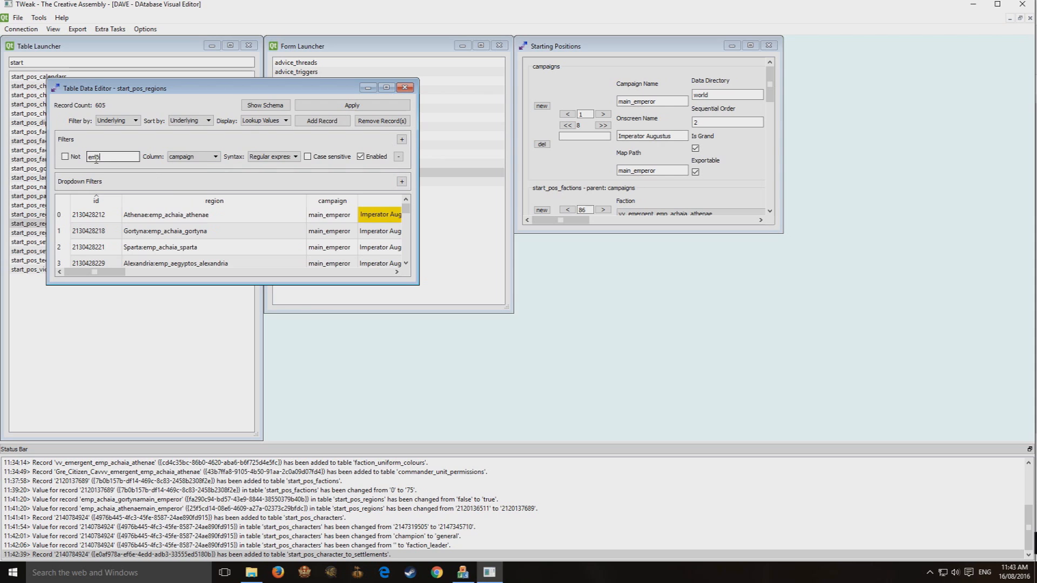
pyautogui.moveTo(618, 233); pyautogui.dragTo(613, 408)
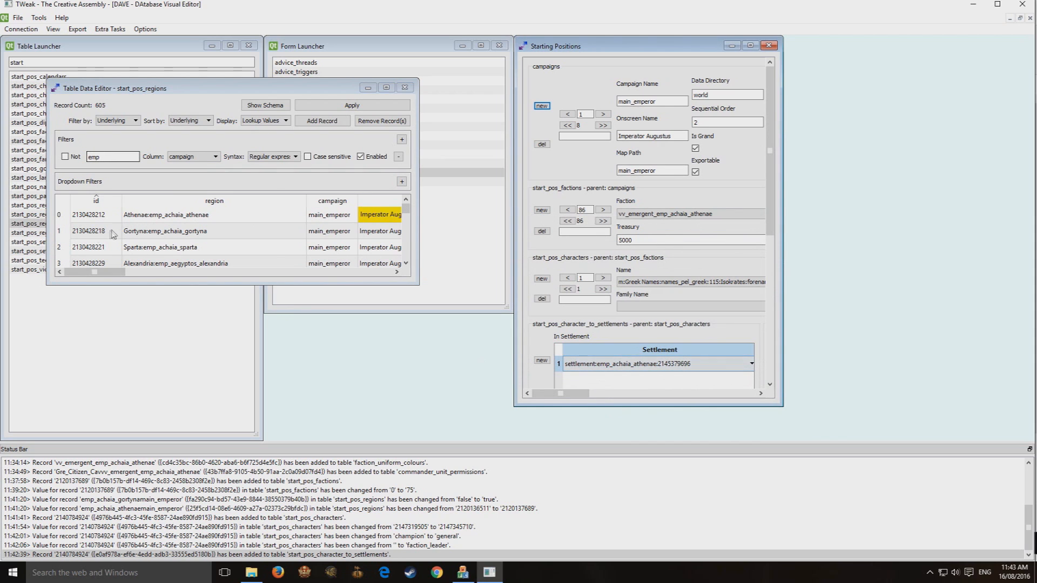
pyautogui.moveTo(106, 272); pyautogui.dragTo(115, 275)
pyautogui.click(405, 87)
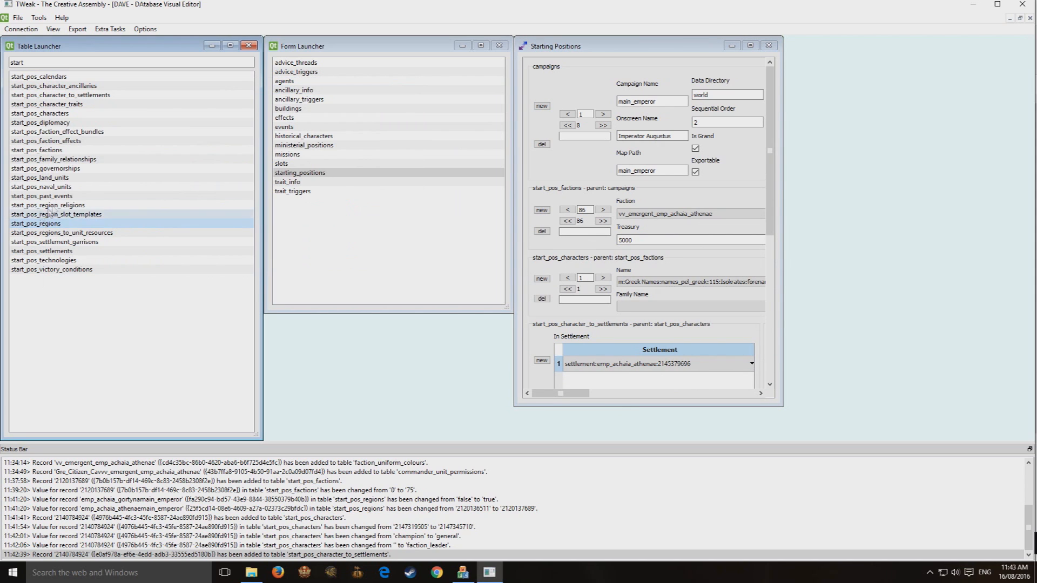
# Step: Open the start_pos_settlements table beside the form and filter its region column with "empe"
pyautogui.click(70, 251)
pyautogui.doubleClick(70, 251)
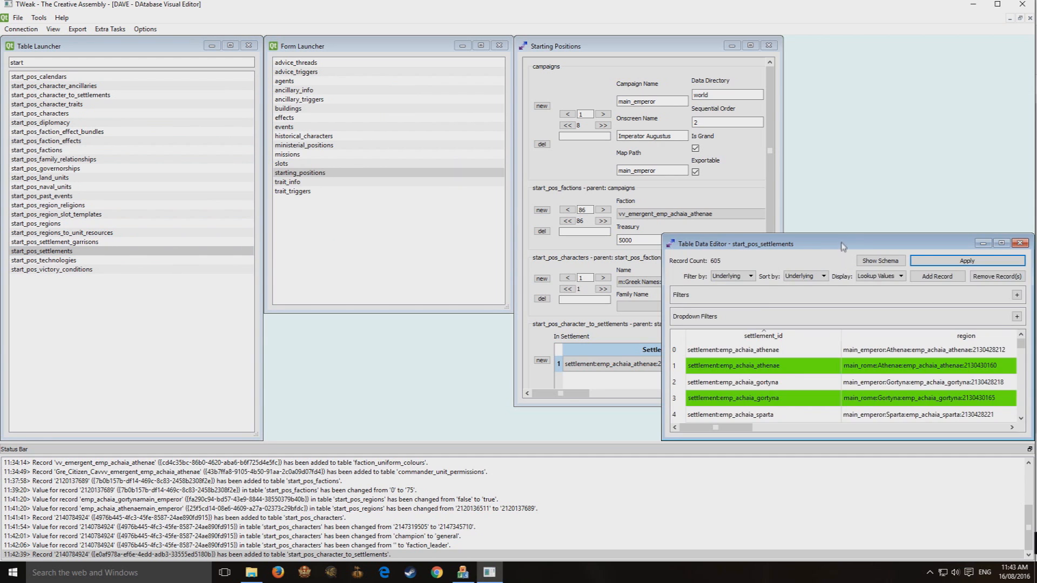
pyautogui.moveTo(844, 248); pyautogui.dragTo(326, 168)
pyautogui.moveTo(220, 348); pyautogui.dragTo(195, 349)
pyautogui.click(500, 215)
pyautogui.click(294, 233)
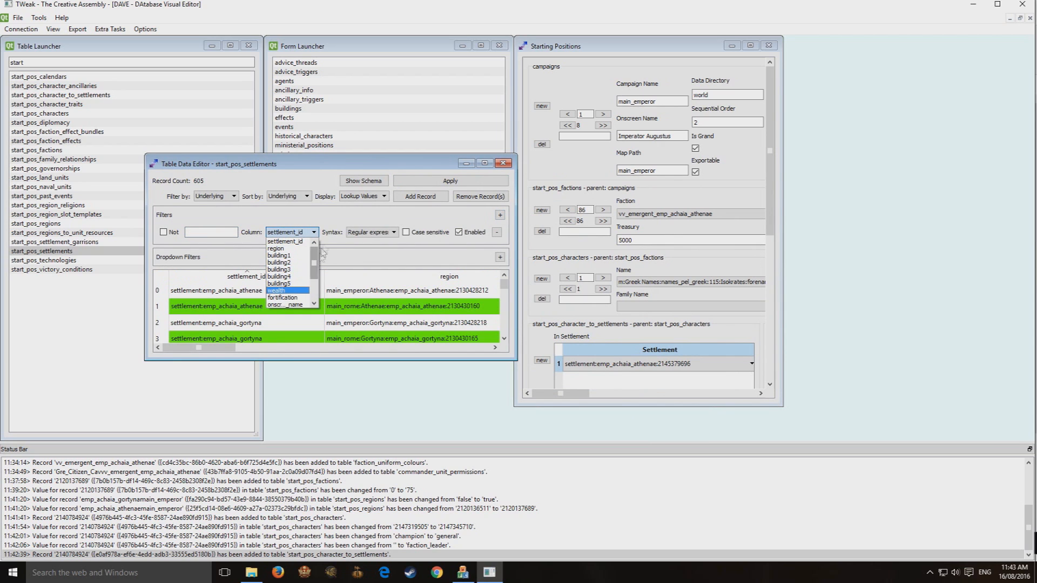
pyautogui.click(322, 234)
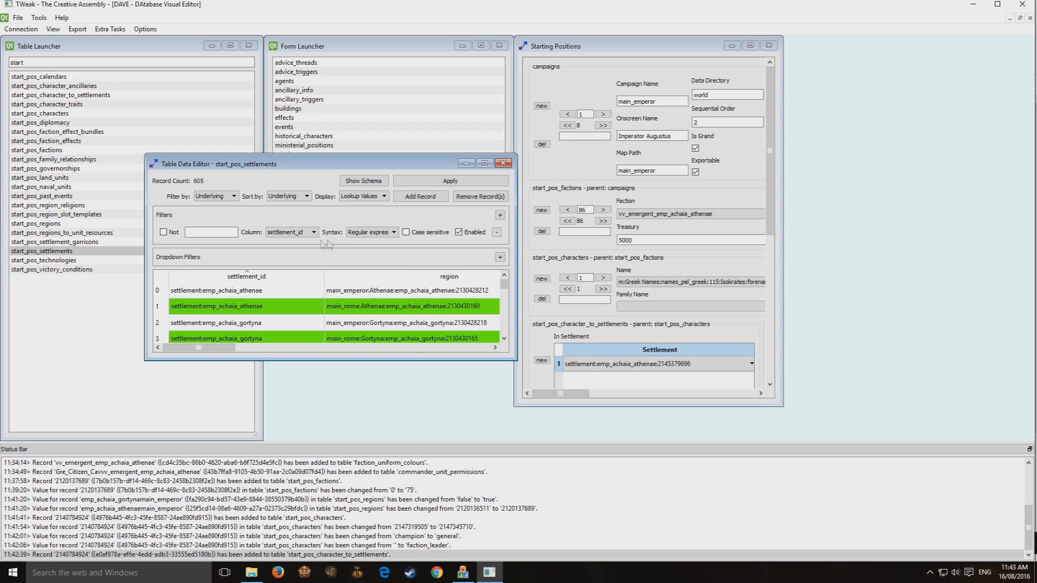
pyautogui.click(291, 231)
pyautogui.click(287, 247)
pyautogui.click(234, 233)
pyautogui.write('empe')
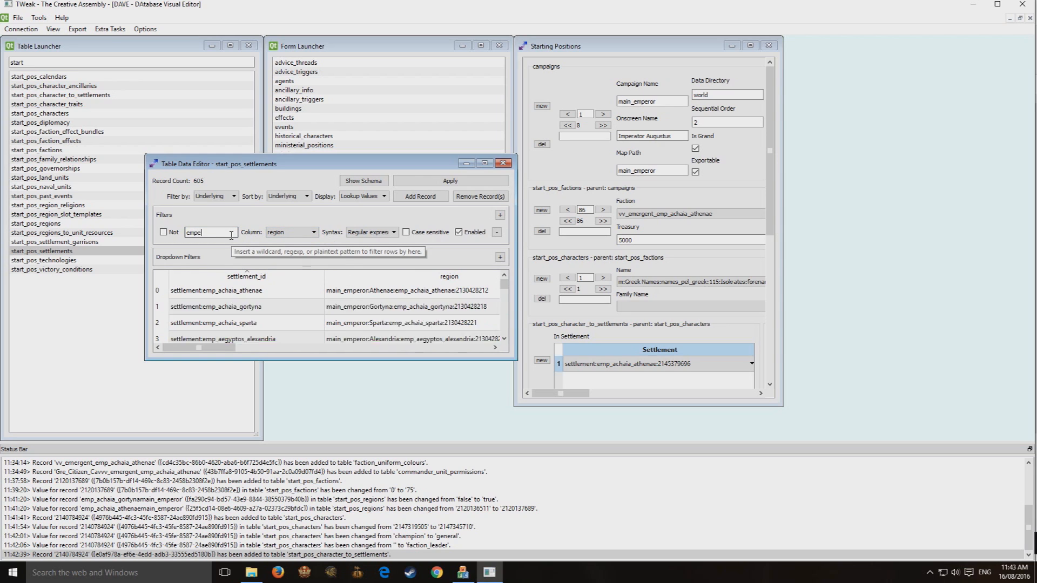
# Step: Compare the Athenae settlement's id with the character's settlement in the form, and return to the maximized starting_positions form
pyautogui.click(261, 295)
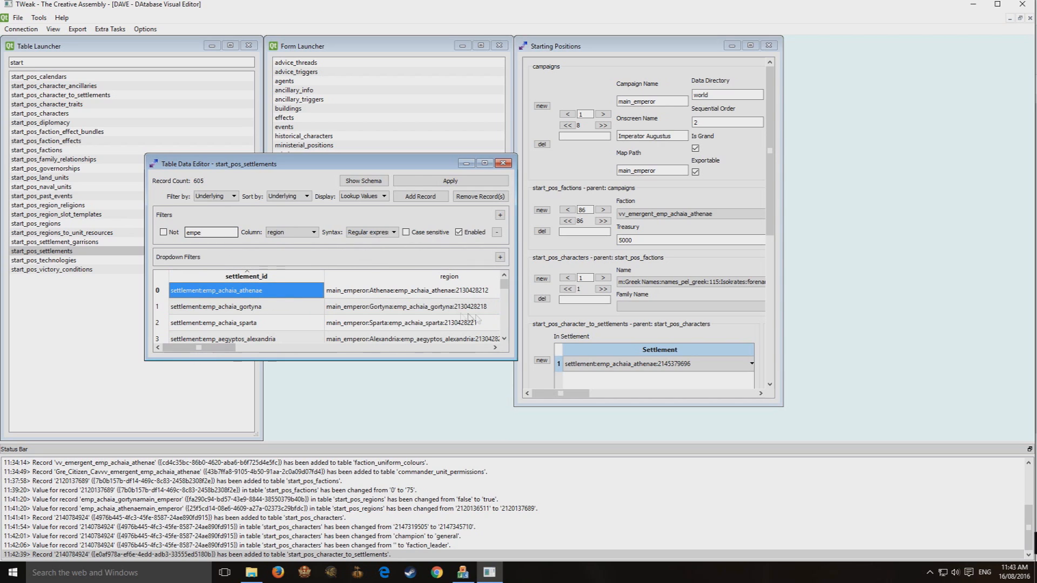
pyautogui.click(459, 292)
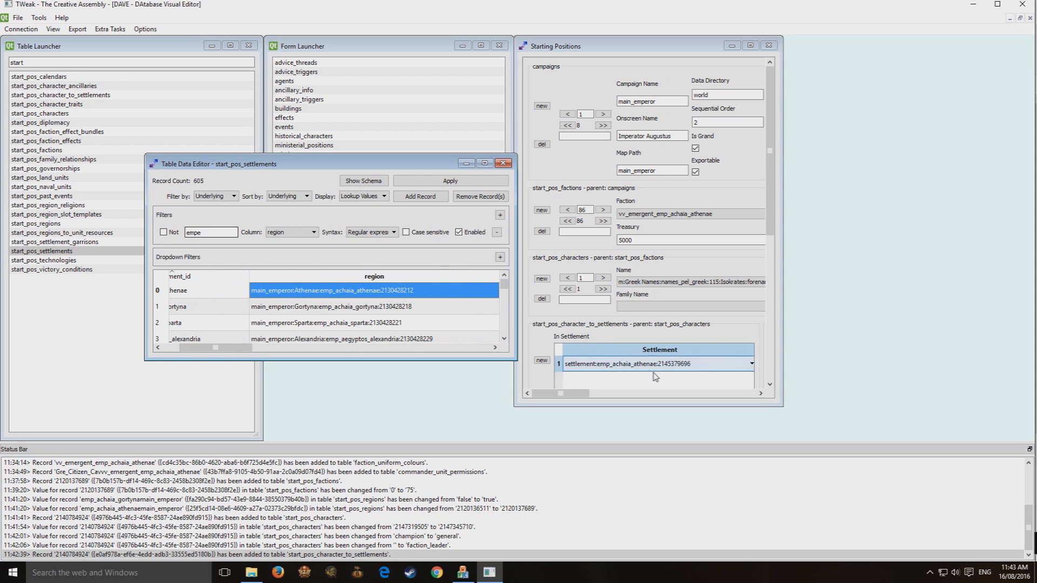
pyautogui.click(663, 367)
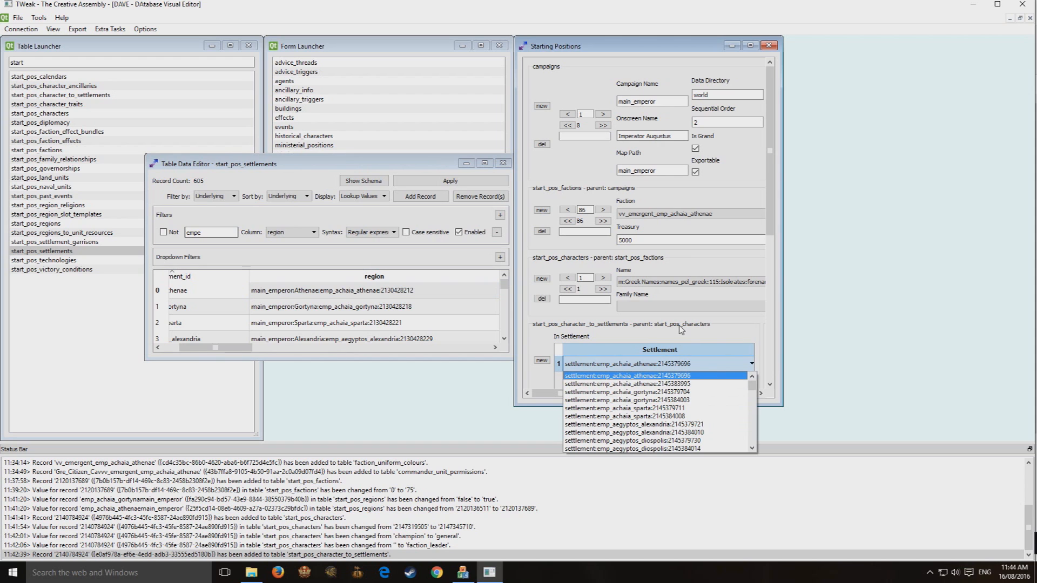
pyautogui.click(679, 377)
pyautogui.moveTo(221, 348); pyautogui.dragTo(418, 358)
pyautogui.click(240, 296)
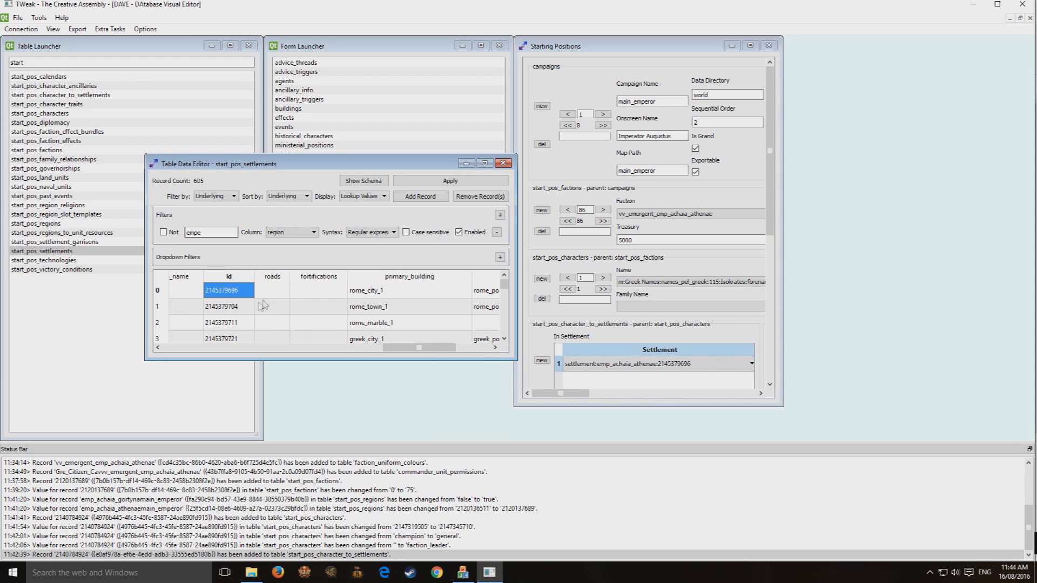
pyautogui.moveTo(419, 347); pyautogui.dragTo(394, 371)
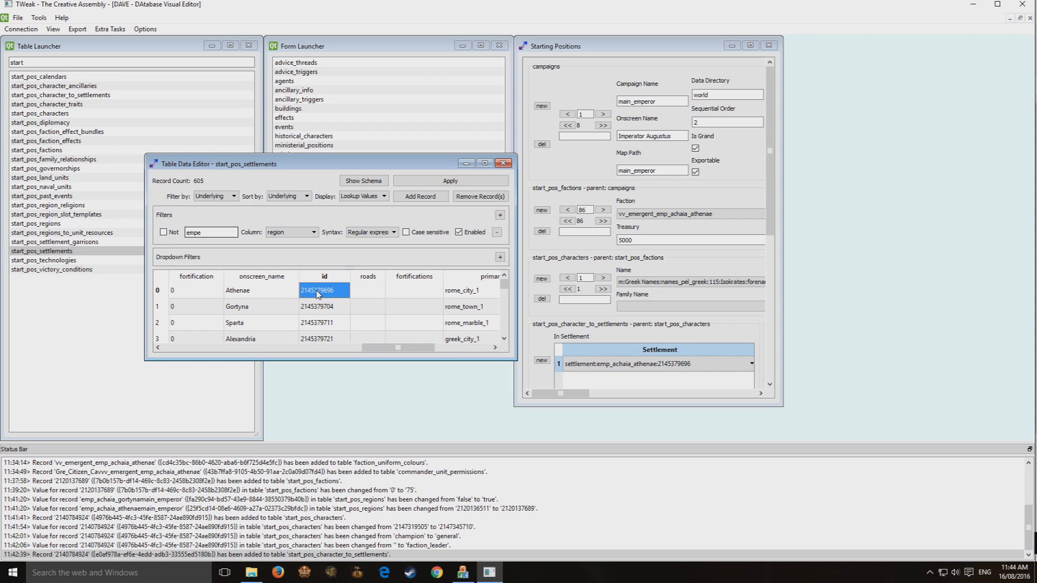
pyautogui.click(503, 163)
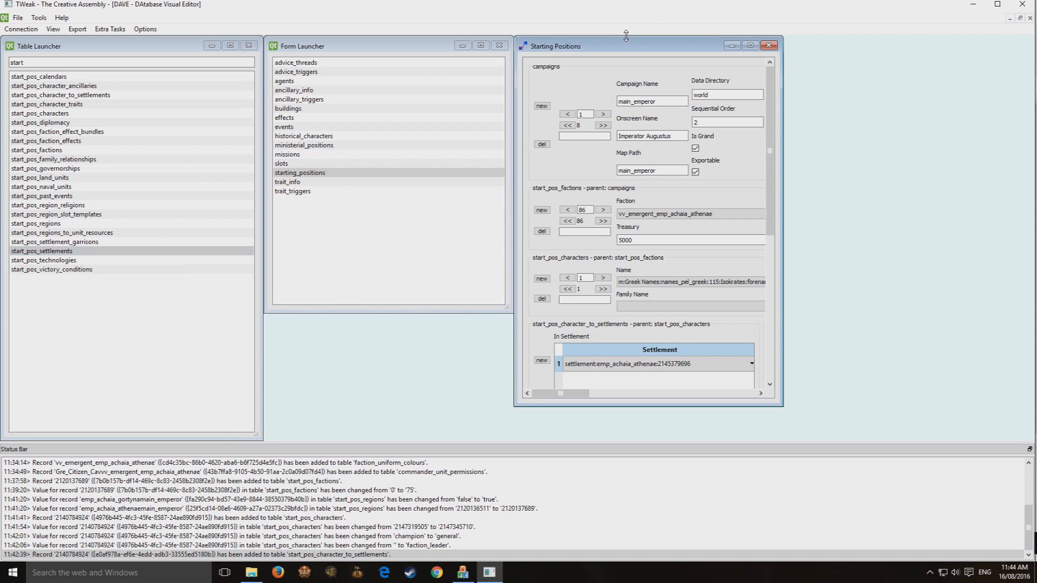
pyautogui.doubleClick(624, 47)
pyautogui.click(150, 386)
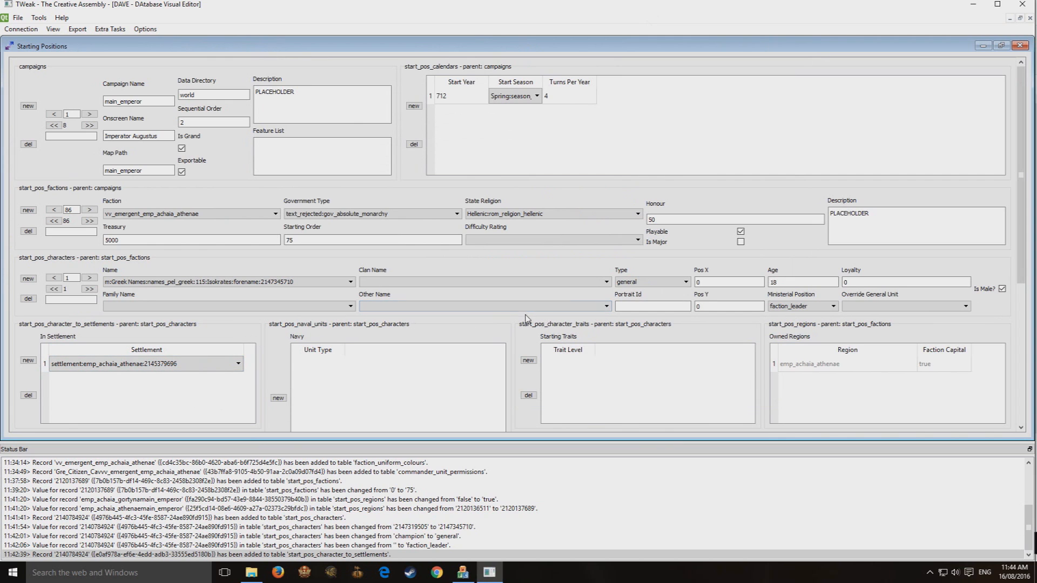
# Step: Examine the columns of the start_pos_land_units table, including its soldiers values, in a widened window, and close the table
pyautogui.scroll(-1, 302, 251)
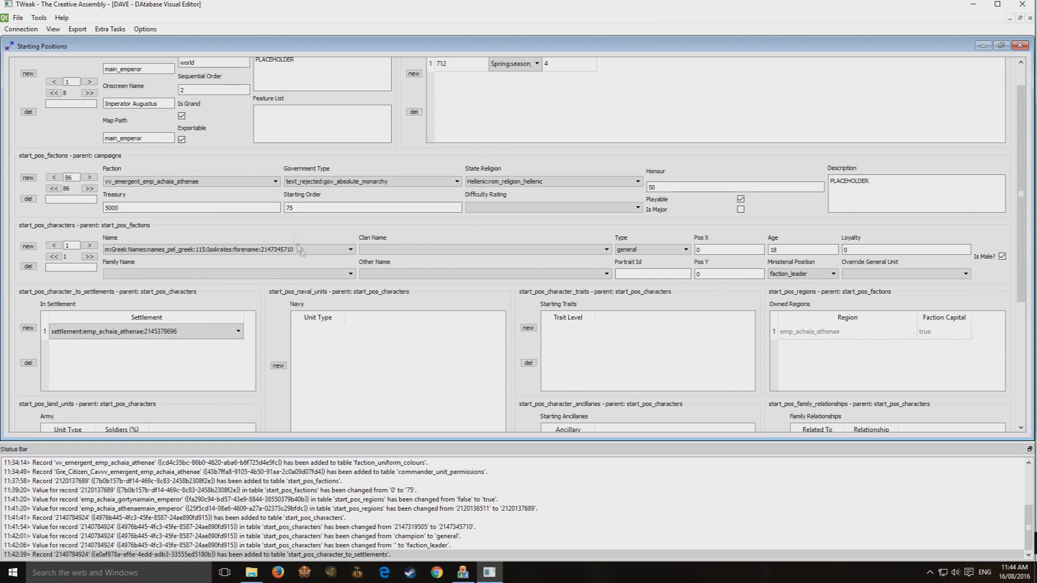
pyautogui.doubleClick(215, 45)
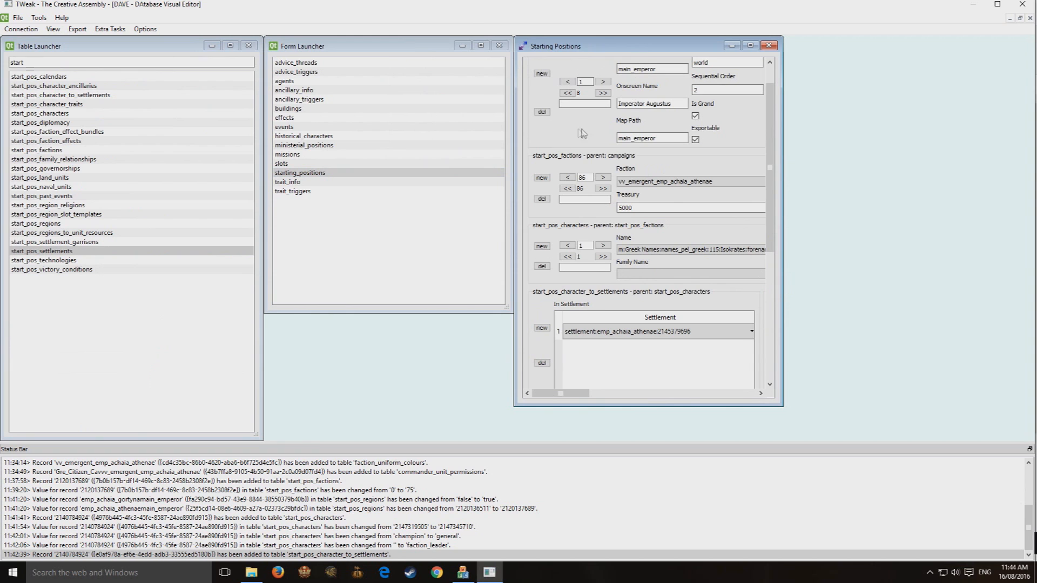
pyautogui.doubleClick(64, 178)
pyautogui.moveTo(778, 247); pyautogui.dragTo(254, 81)
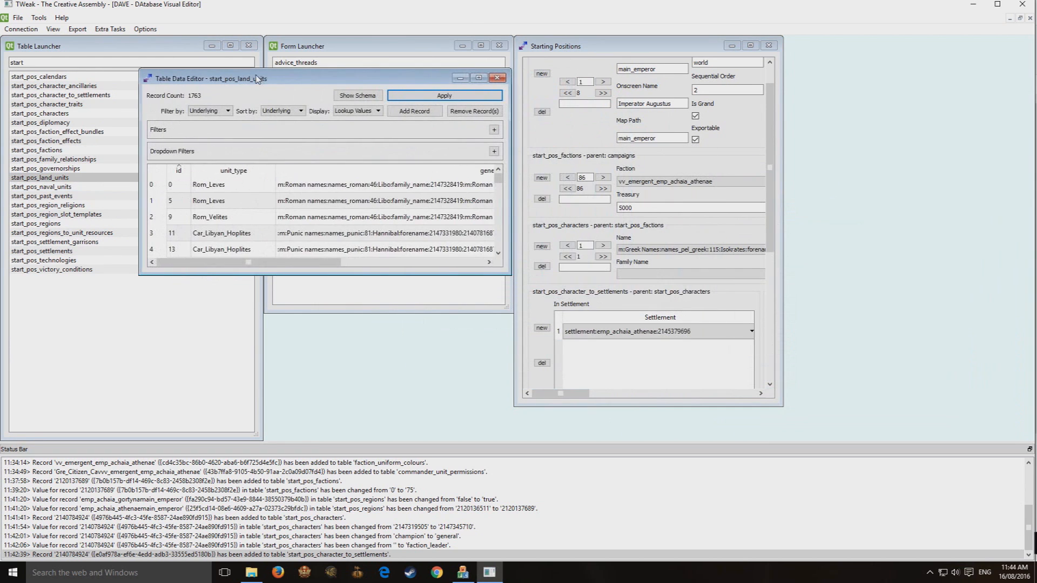
pyautogui.moveTo(512, 203); pyautogui.dragTo(915, 203)
pyautogui.click(232, 83)
pyautogui.moveTo(512, 136); pyautogui.dragTo(1027, 146)
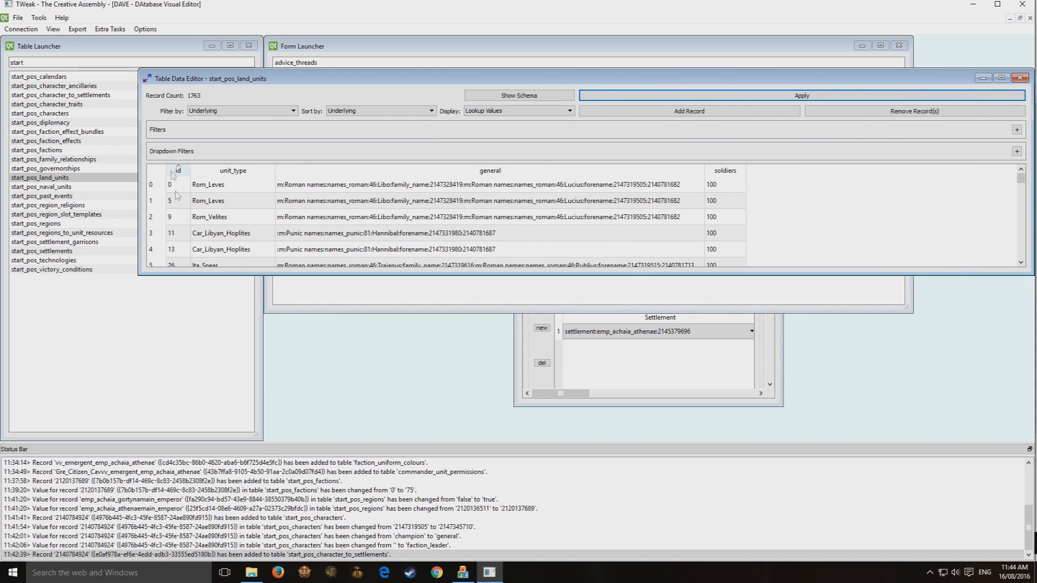
pyautogui.click(711, 201)
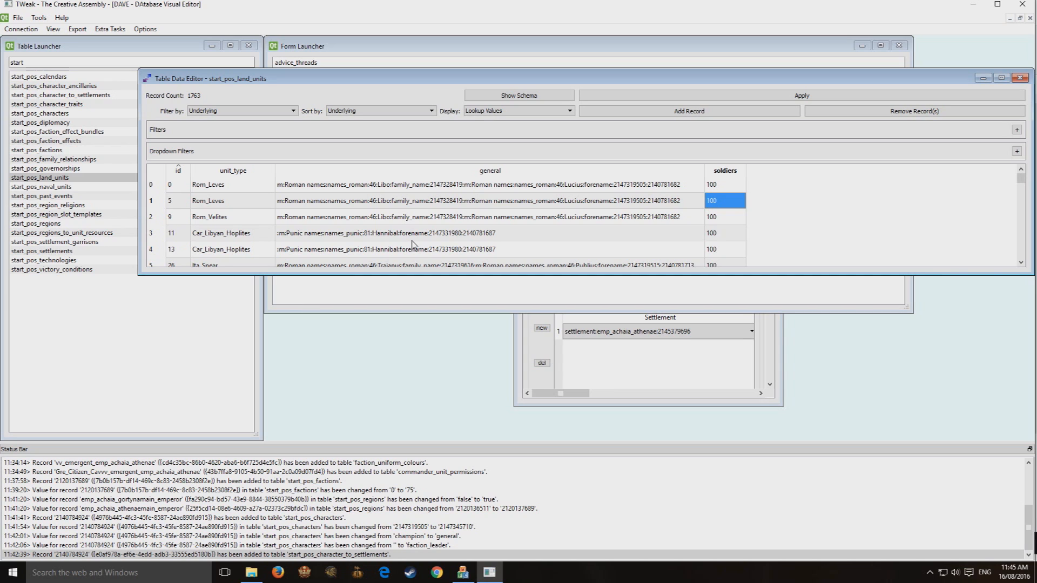
pyautogui.click(1020, 78)
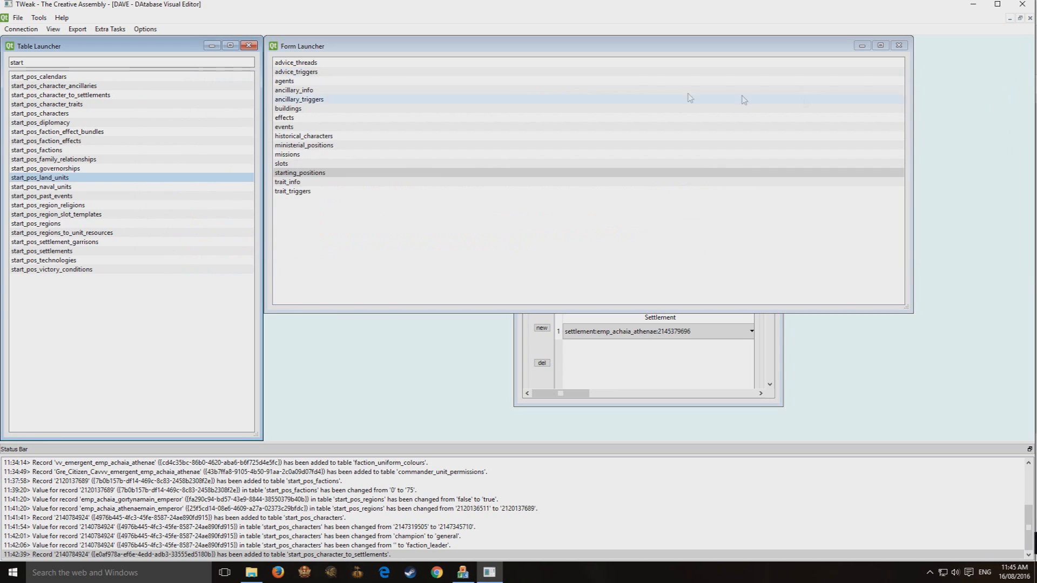
# Step: Return to the maximized Starting Positions form and add a start_pos_land_units record to the faction leader's army
pyautogui.click(772, 343)
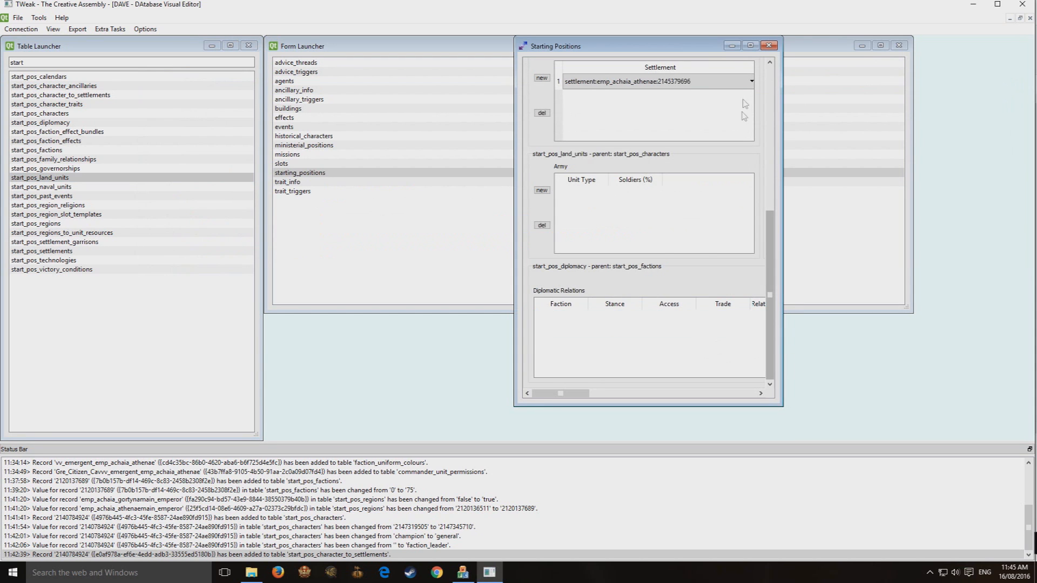
pyautogui.click(773, 154)
pyautogui.doubleClick(695, 46)
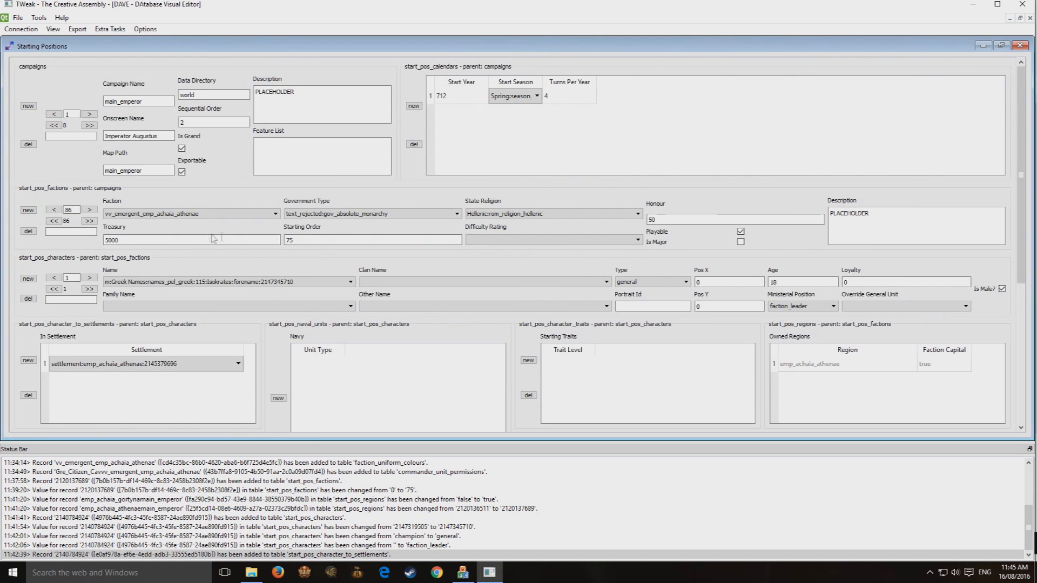
pyautogui.scroll(-4, 255, 257)
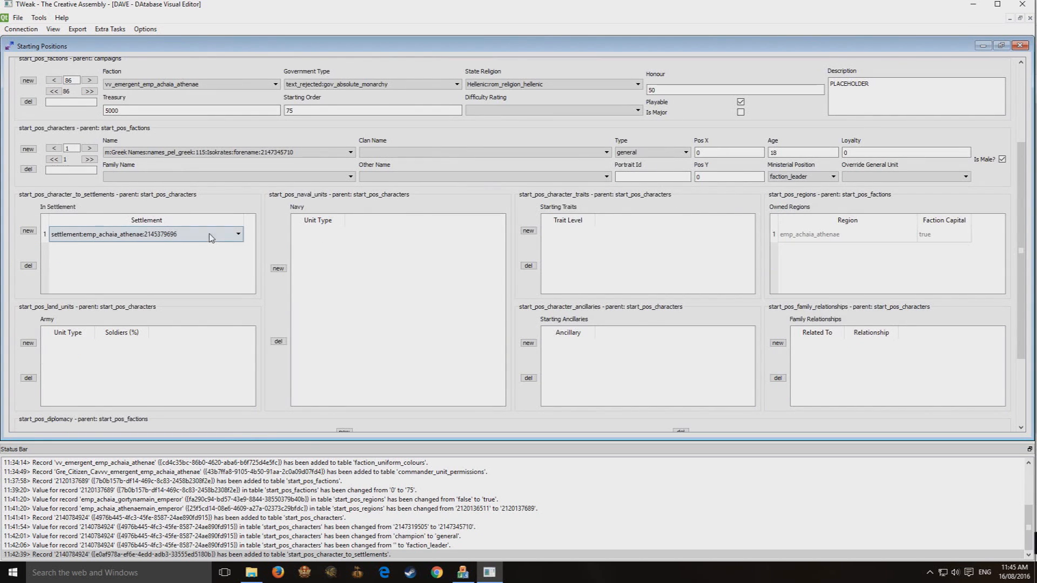
pyautogui.click(26, 344)
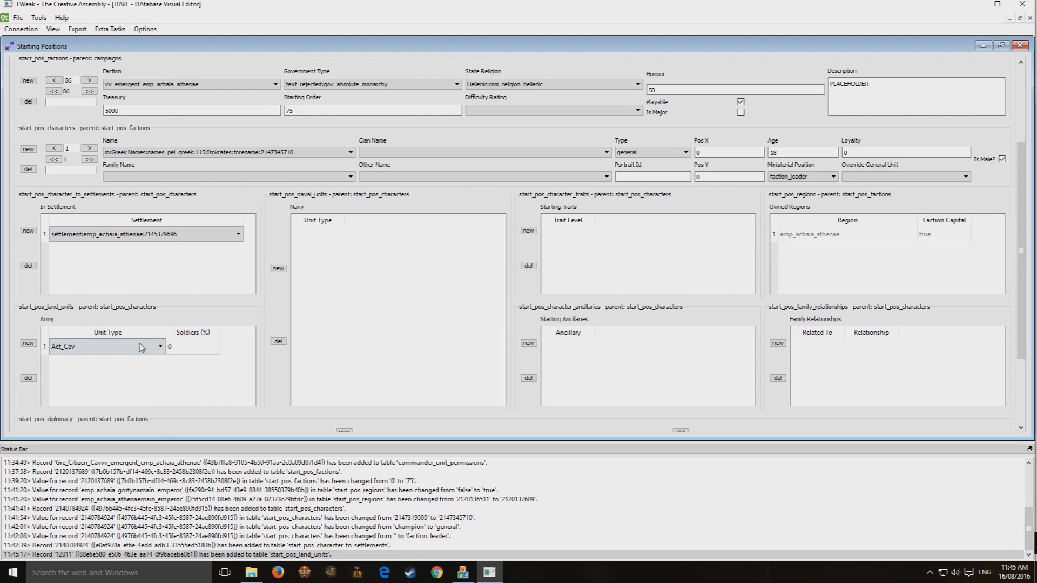
# Step: Try Gre_Helot_Slingers and Gre_Companion_Cav as the unit type of the army record
pyautogui.click(141, 347)
pyautogui.scroll(-15, 111, 415)
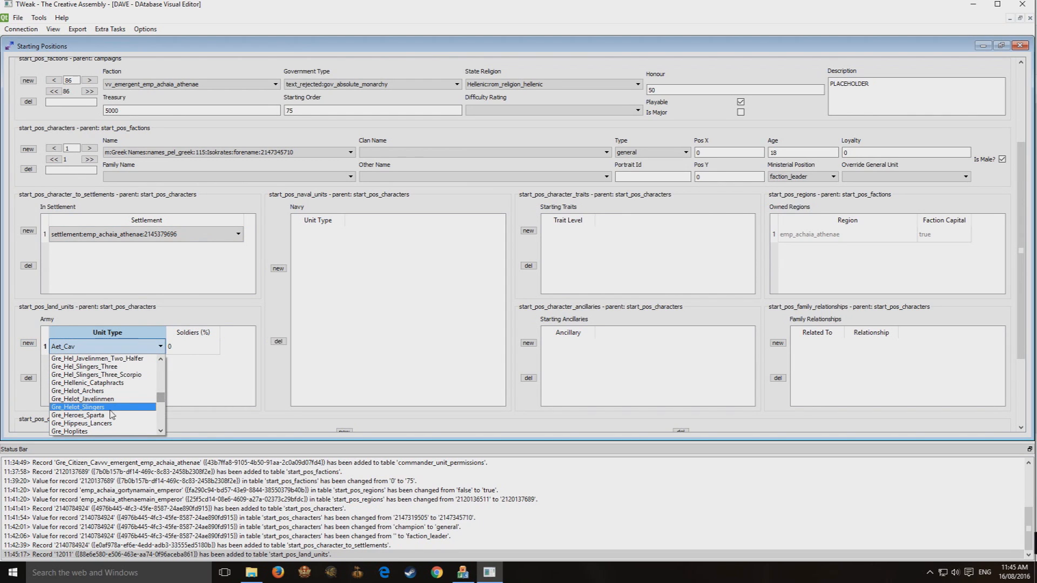
pyautogui.click(110, 408)
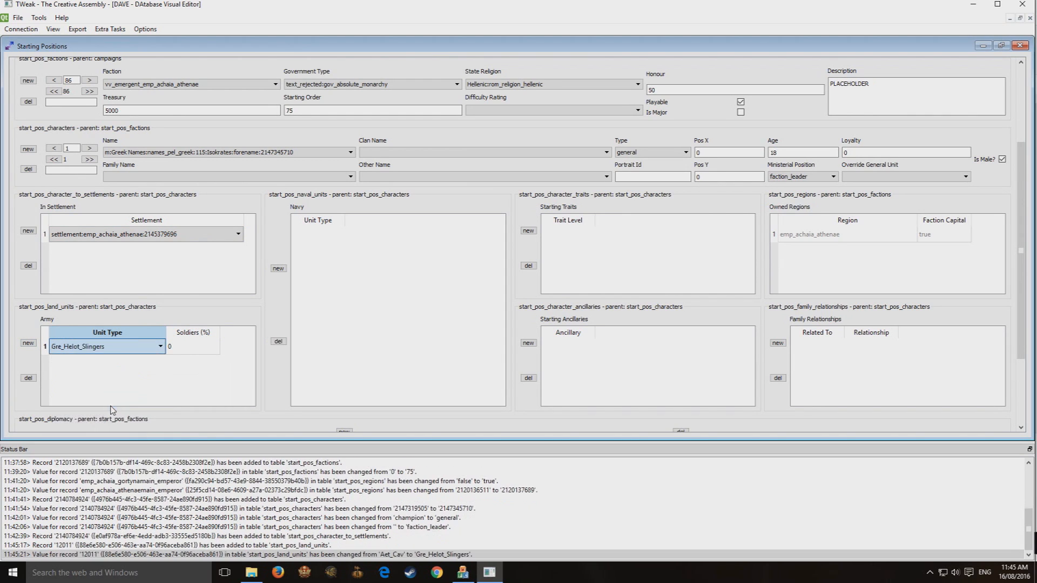
pyautogui.click(117, 352)
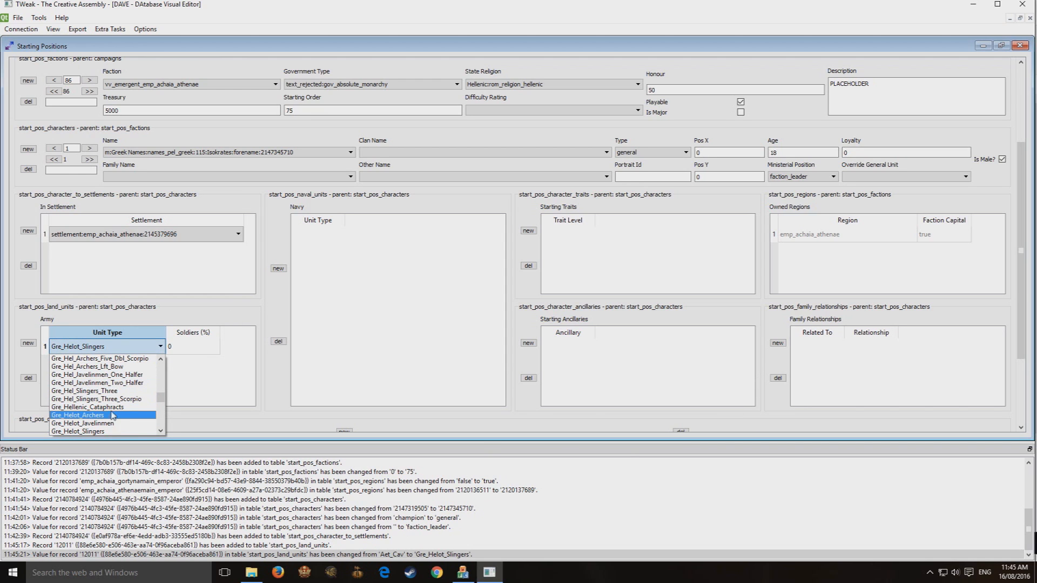
pyautogui.scroll(2, 113, 415)
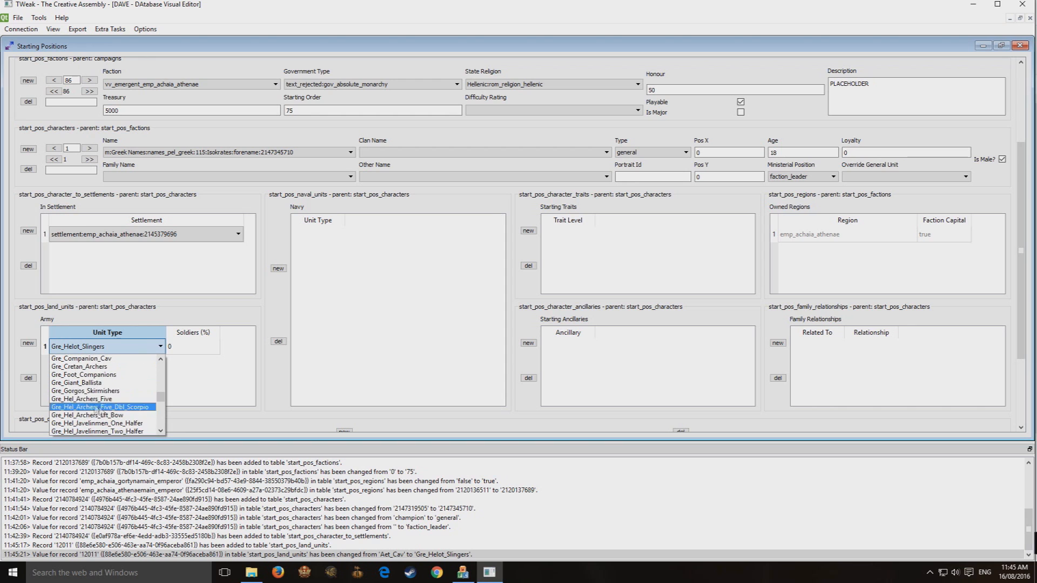
pyautogui.click(109, 359)
# Step: Set the army record's unit type to Gre_Hoplites and its soldiers percentage to 100
pyautogui.click(114, 347)
pyautogui.scroll(3, 115, 397)
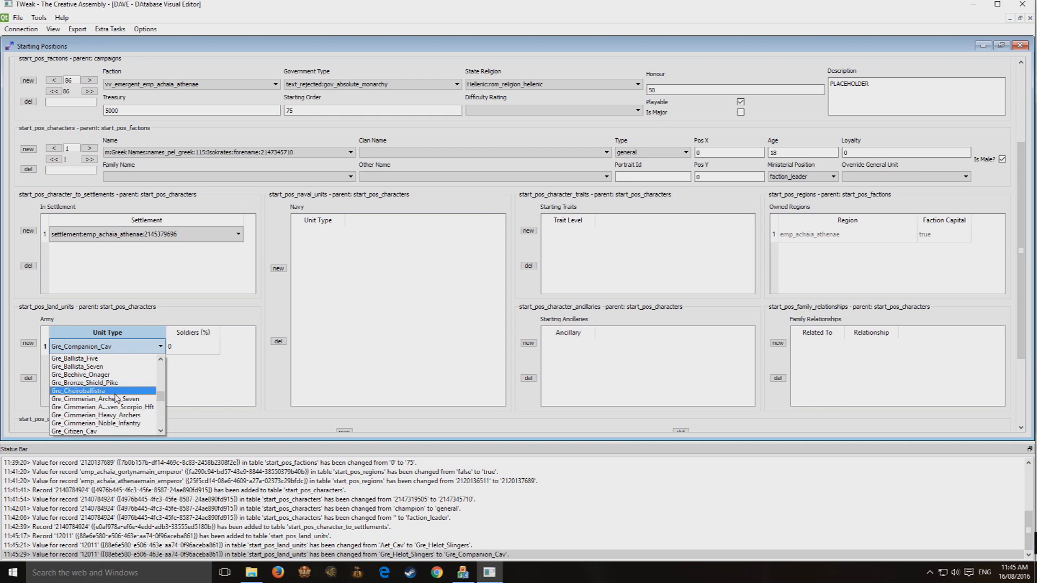
pyautogui.scroll(-3, 116, 398)
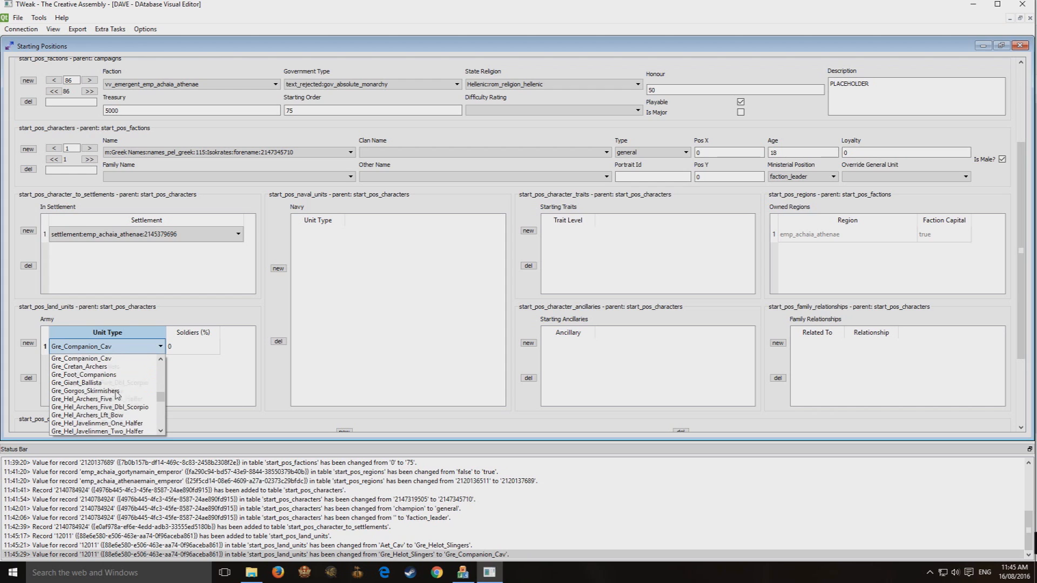
pyautogui.scroll(-3, 117, 394)
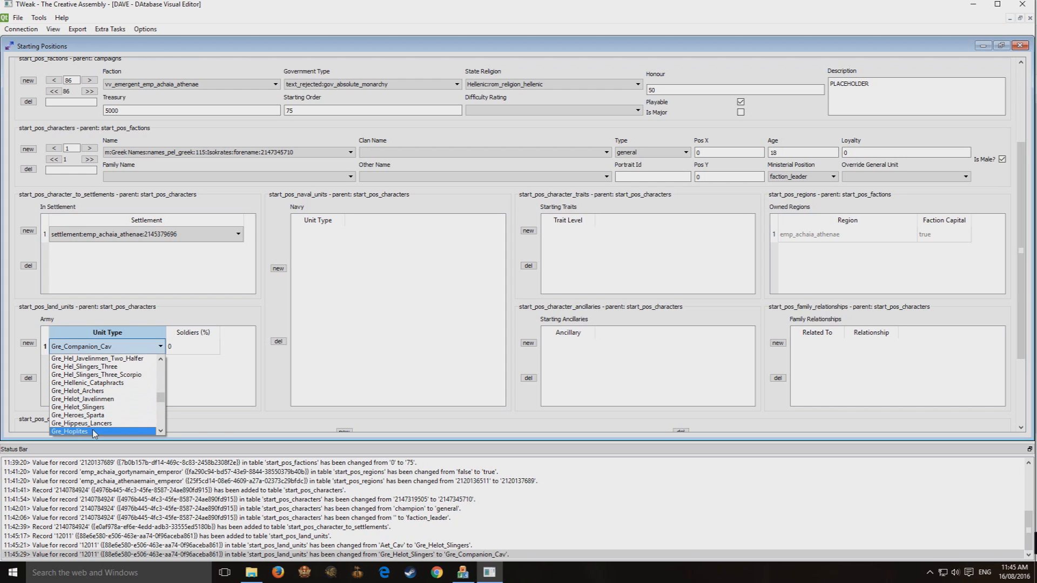
pyautogui.scroll(-1, 105, 418)
pyautogui.click(99, 408)
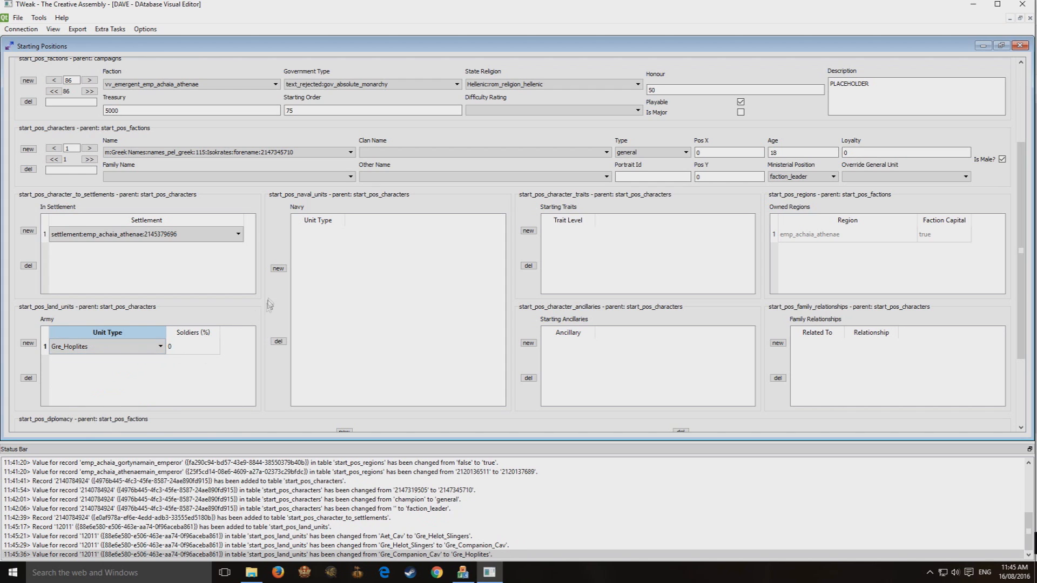
pyautogui.click(197, 348)
pyautogui.write('100')
pyautogui.press('Return')
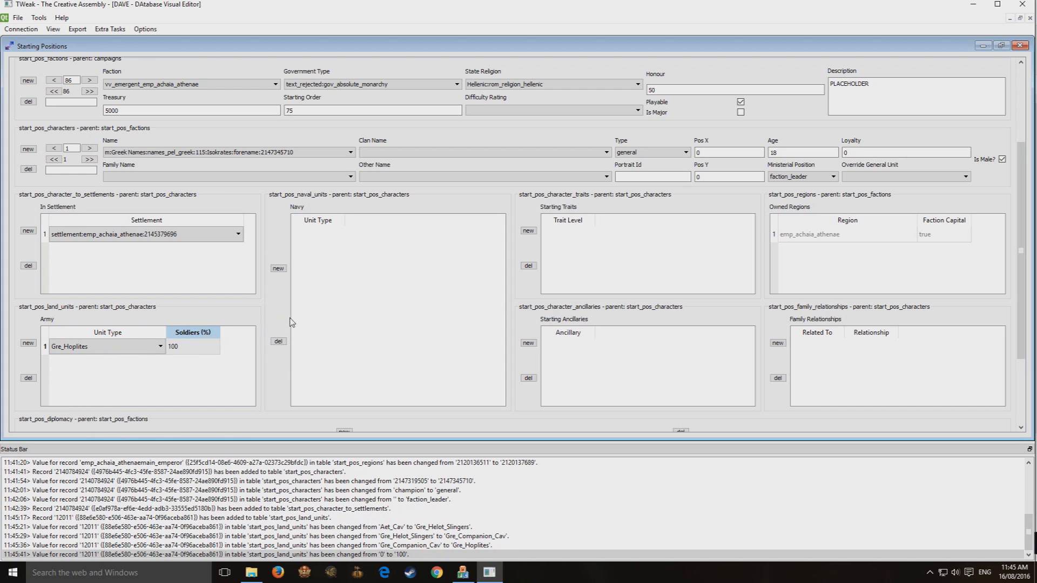
# Step: Review the starting positions form, check the start_pos_diplomacy table beside it, close that table and return to the maximized form
pyautogui.scroll(-3, 271, 310)
pyautogui.scroll(6, 275, 318)
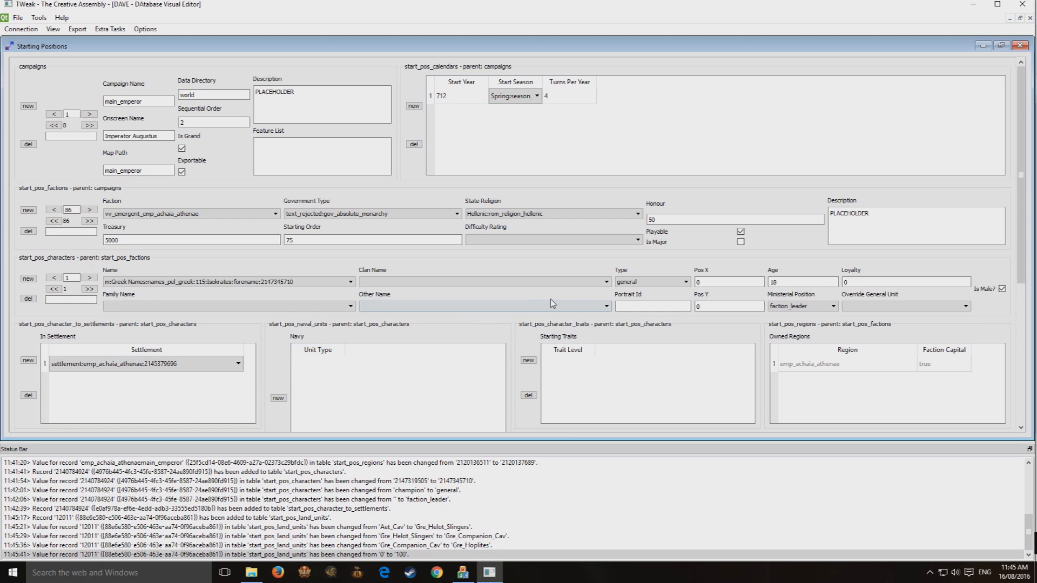
pyautogui.scroll(-5, 554, 302)
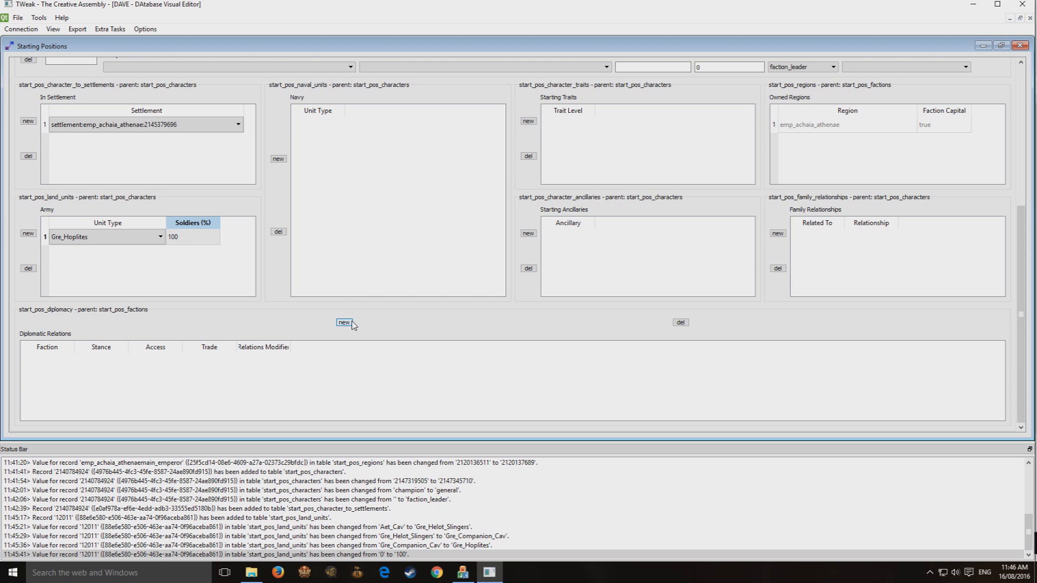
pyautogui.click(1001, 46)
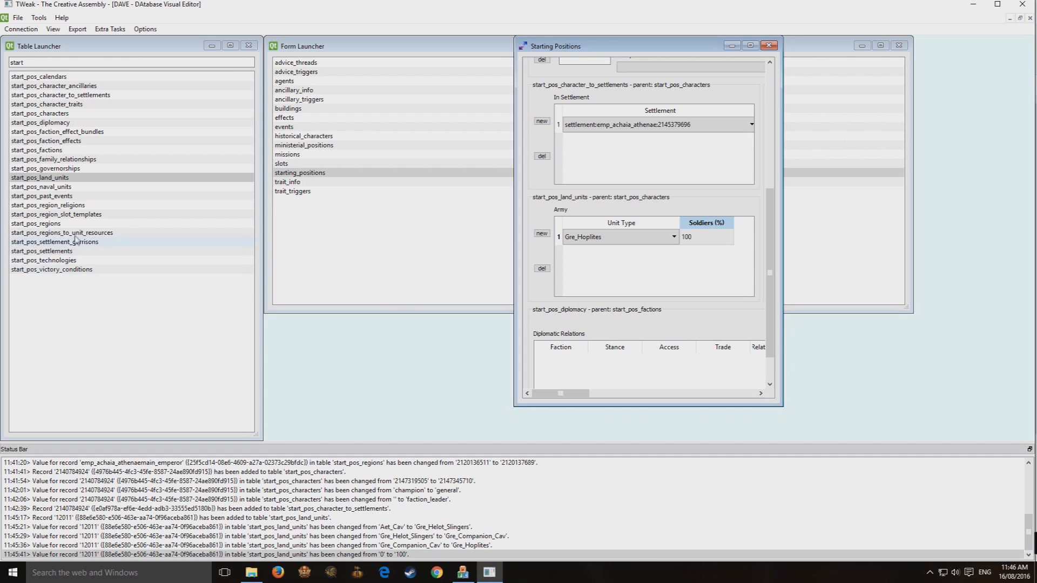
pyautogui.doubleClick(57, 123)
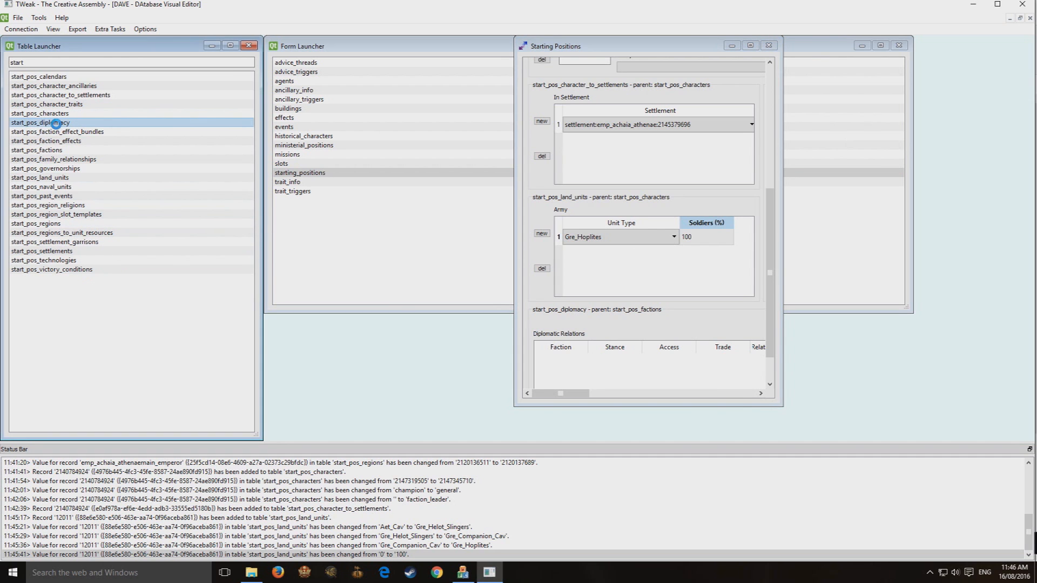
pyautogui.moveTo(759, 243); pyautogui.dragTo(298, 144)
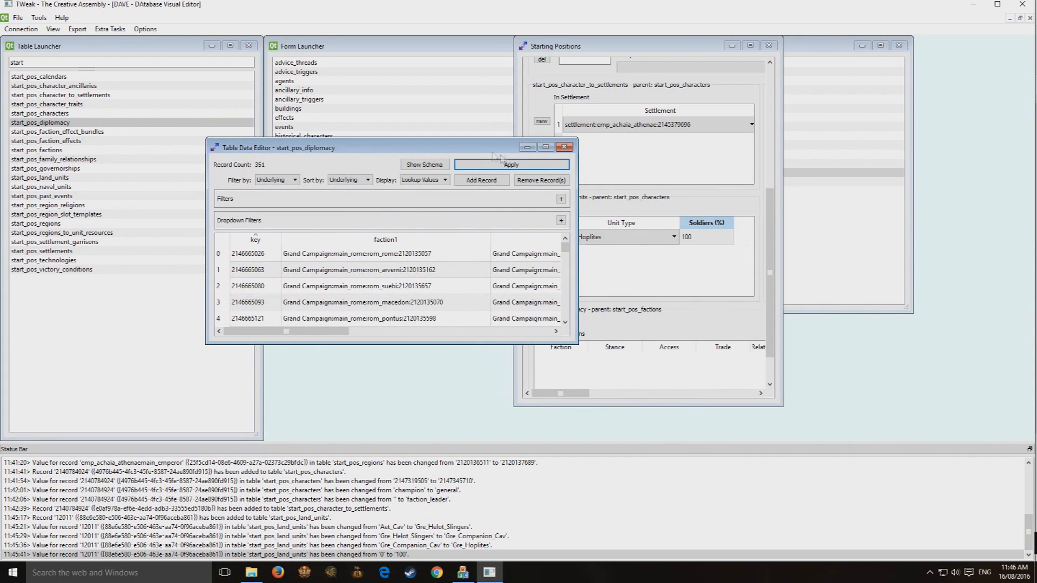
pyautogui.click(558, 143)
pyautogui.doubleClick(585, 47)
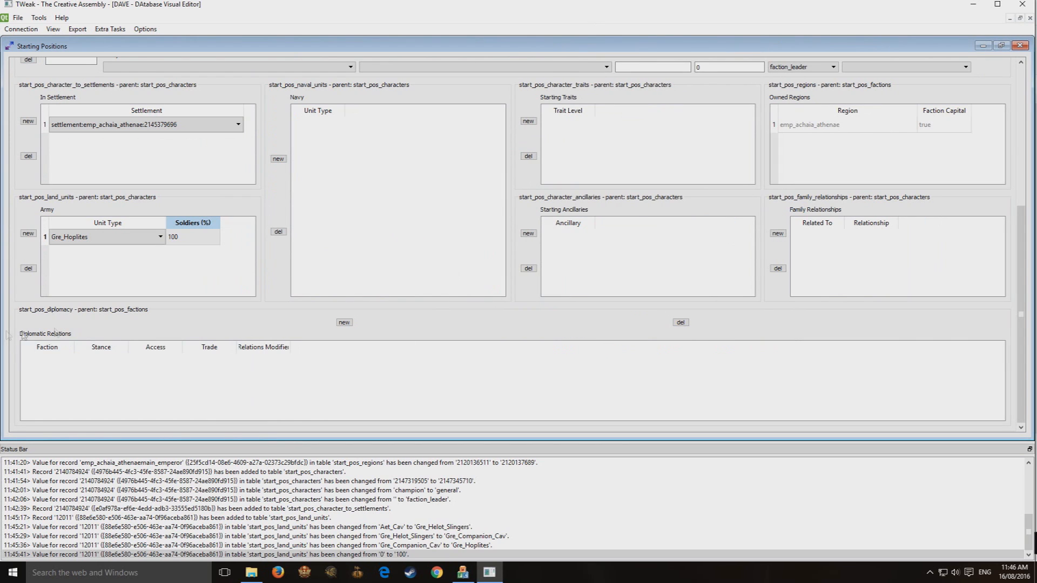
pyautogui.click(344, 322)
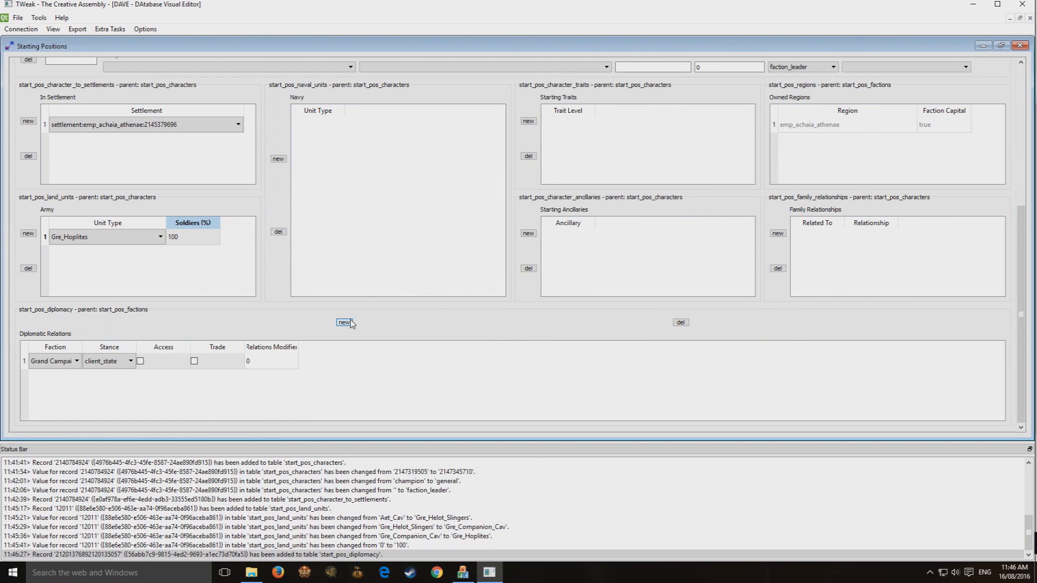
pyautogui.doubleClick(82, 347)
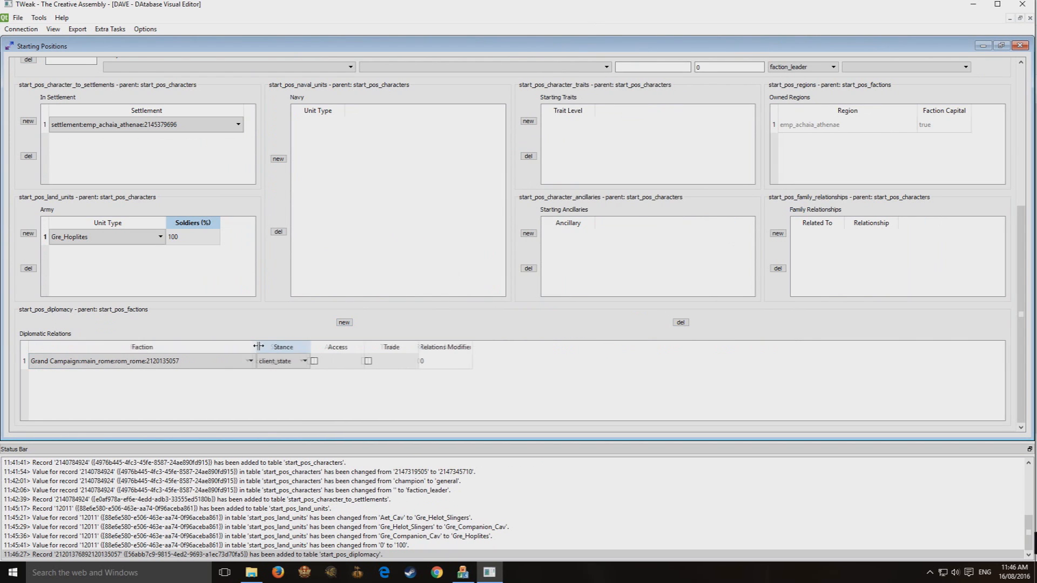
pyautogui.click(70, 361)
pyautogui.moveTo(251, 385); pyautogui.dragTo(252, 415)
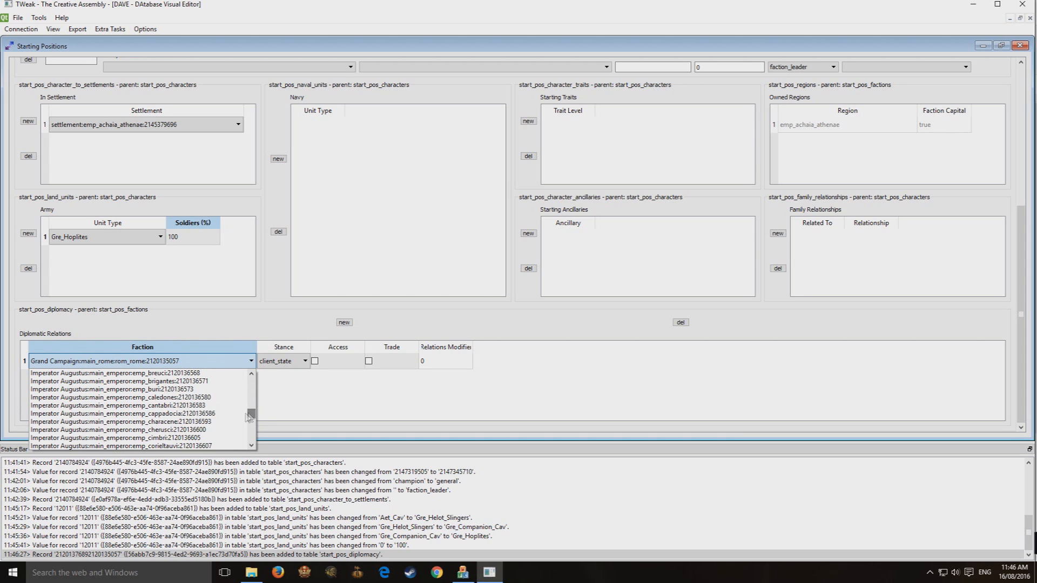
pyautogui.scroll(5, 127, 424)
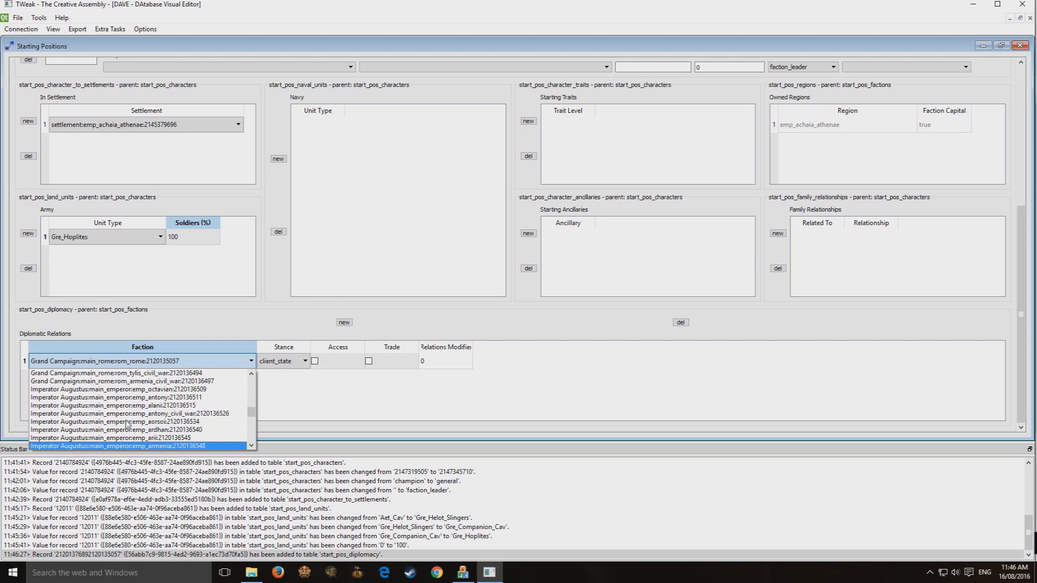
pyautogui.click(159, 397)
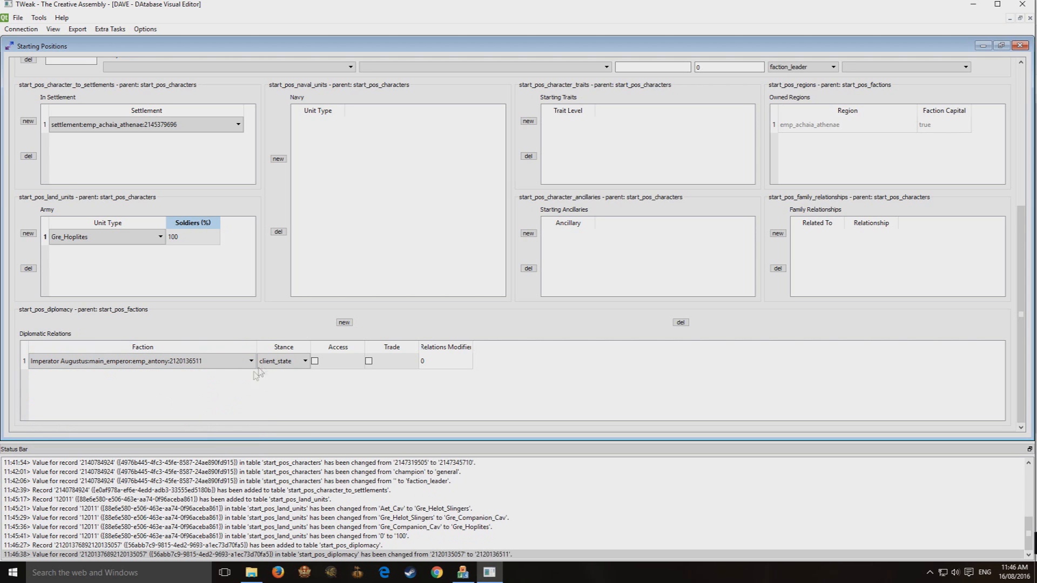
pyautogui.click(270, 361)
pyautogui.click(273, 368)
pyautogui.click(369, 361)
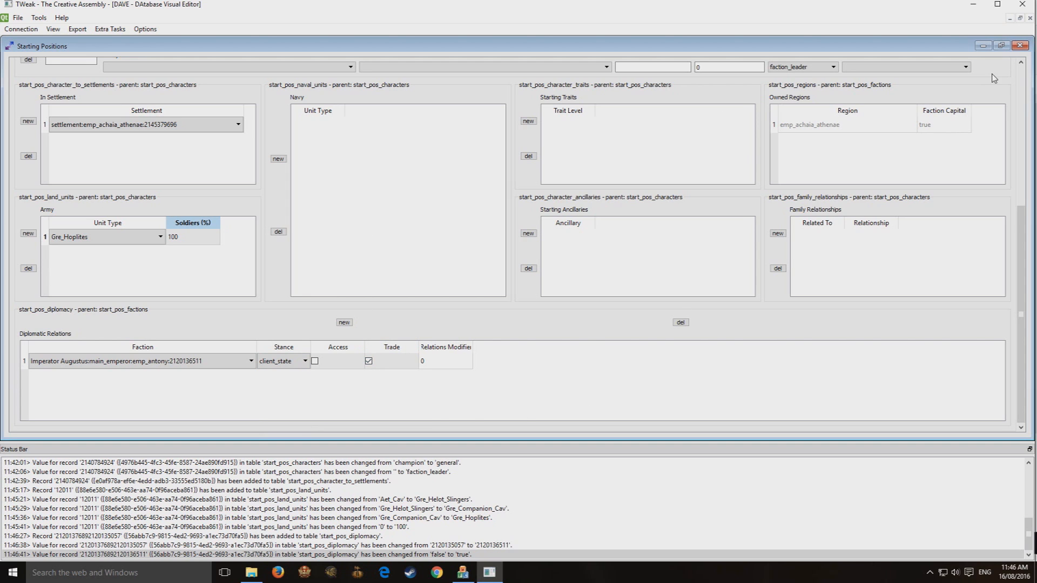
pyautogui.click(1020, 46)
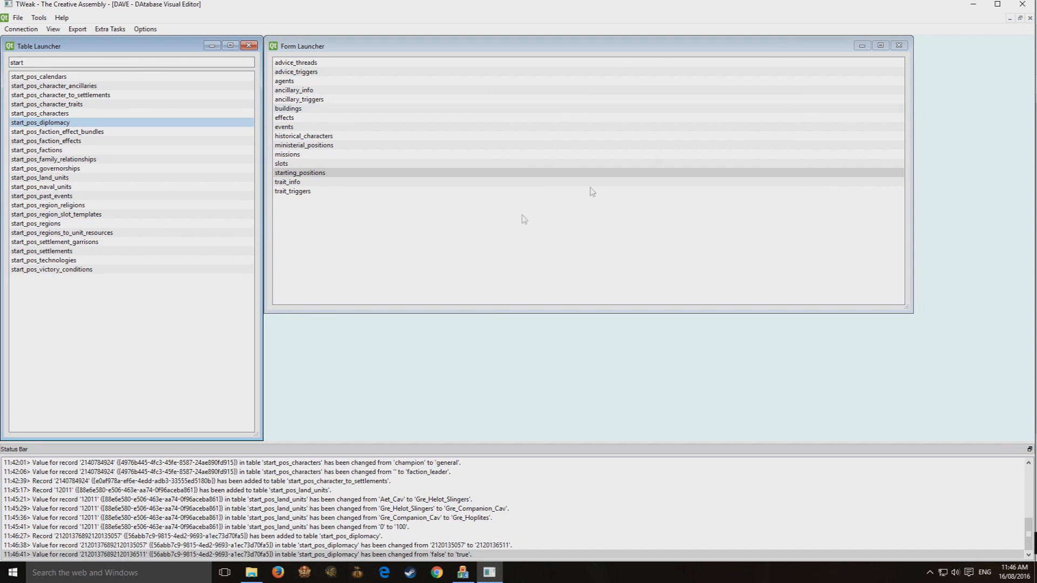
# Step: Open the start_pos_past_events table in an enlarged window and add two new records at its end
pyautogui.doubleClick(50, 196)
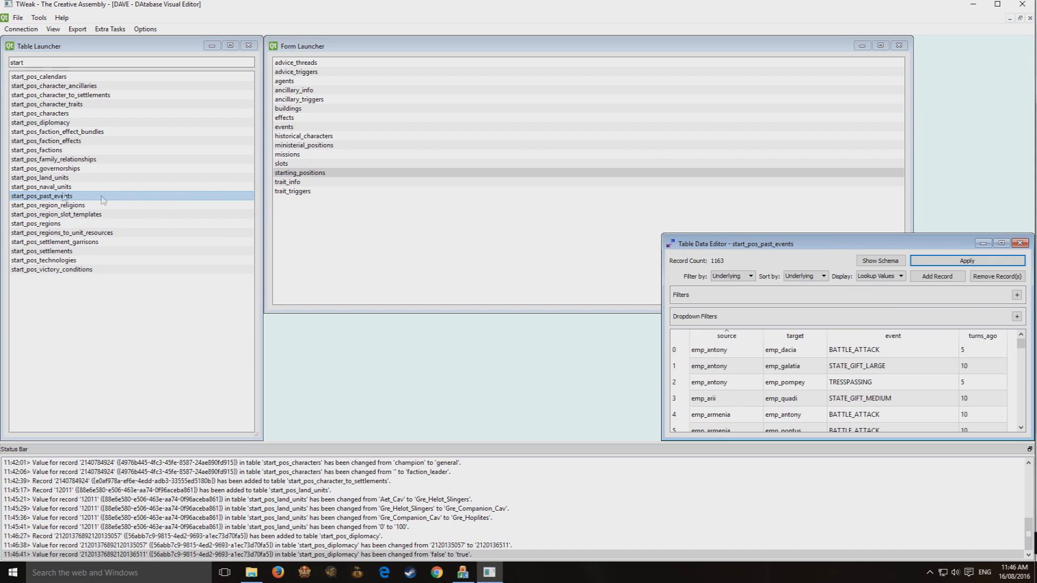
pyautogui.moveTo(726, 244); pyautogui.dragTo(311, 97)
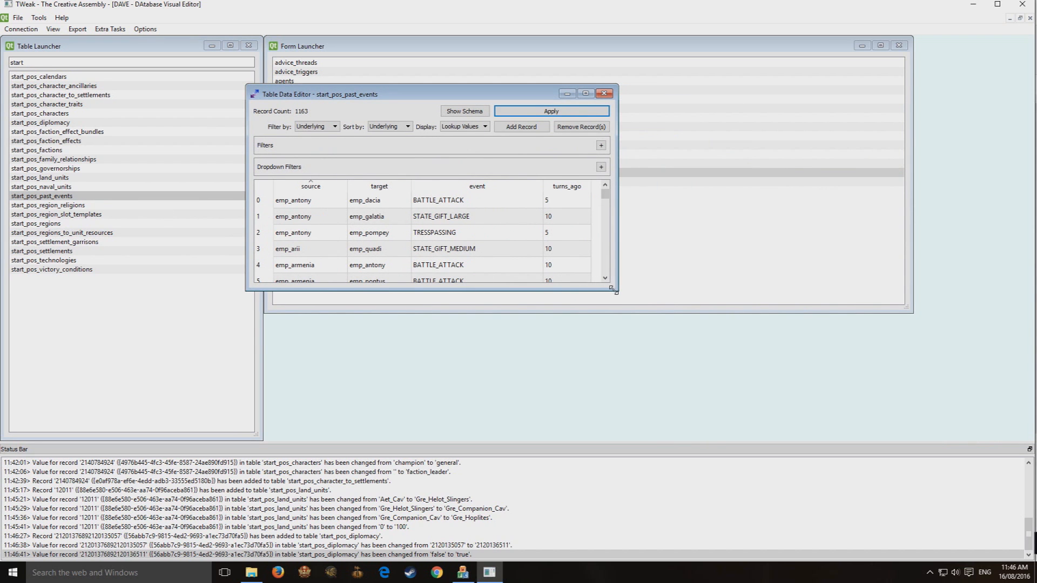
pyautogui.moveTo(613, 291); pyautogui.dragTo(952, 440)
pyautogui.click(722, 128)
pyautogui.moveTo(943, 195); pyautogui.dragTo(944, 421)
# Step: Set the first new past event's source to vv_emergent_emp_achaia_athenae and its target to emp_antony
pyautogui.doubleClick(352, 408)
pyautogui.click(355, 408)
pyautogui.moveTo(356, 426); pyautogui.dragTo(358, 482)
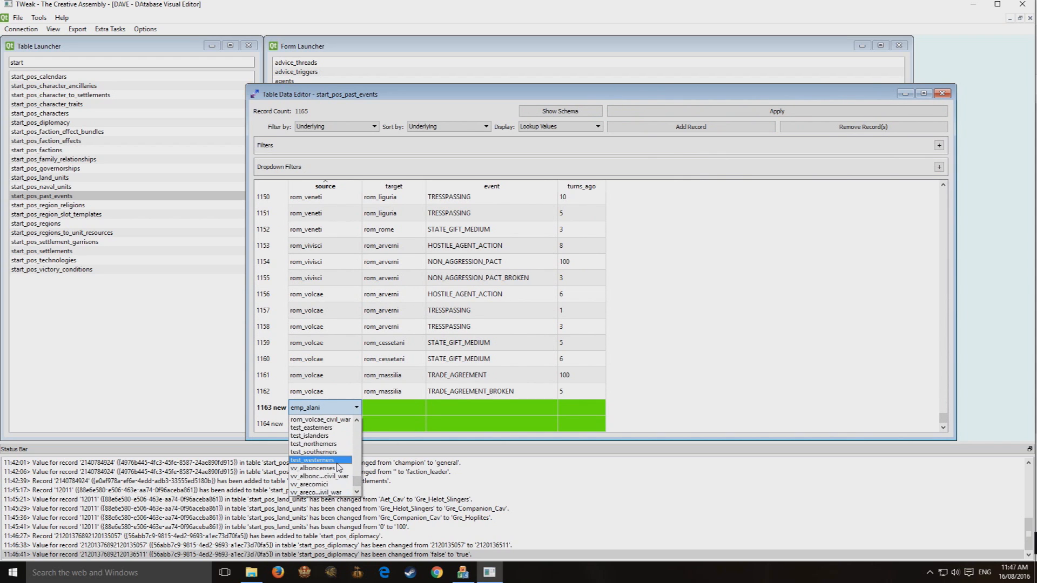
pyautogui.scroll(-2, 336, 465)
pyautogui.click(331, 485)
pyautogui.click(386, 408)
pyautogui.click(387, 407)
pyautogui.click(420, 407)
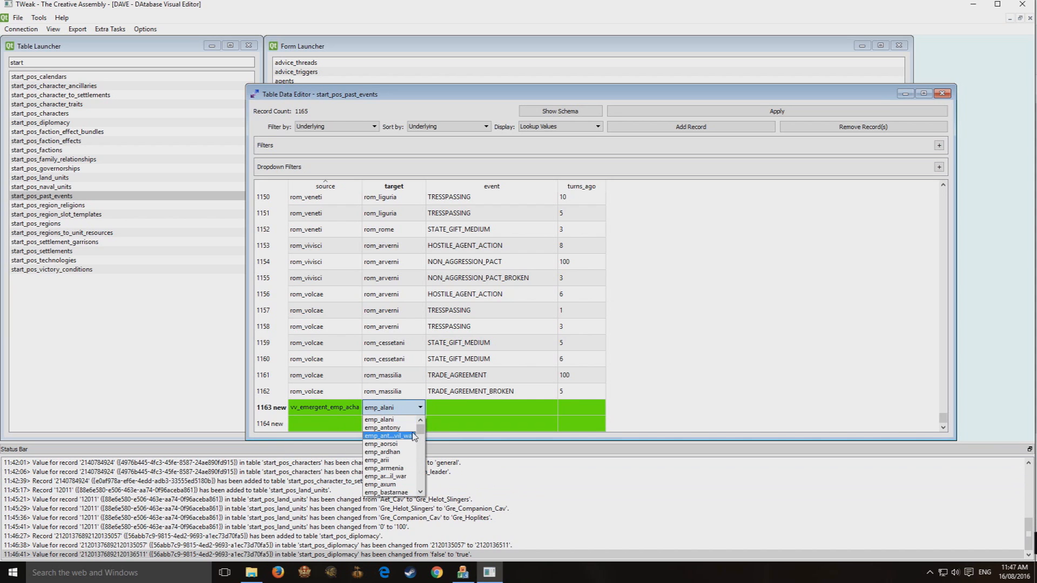
pyautogui.click(413, 436)
# Step: Copy the first new record's source into the second new record, and try to copy its emp_antony target as well
pyautogui.click(337, 411)
pyautogui.hotkey('ctrl', 'c')
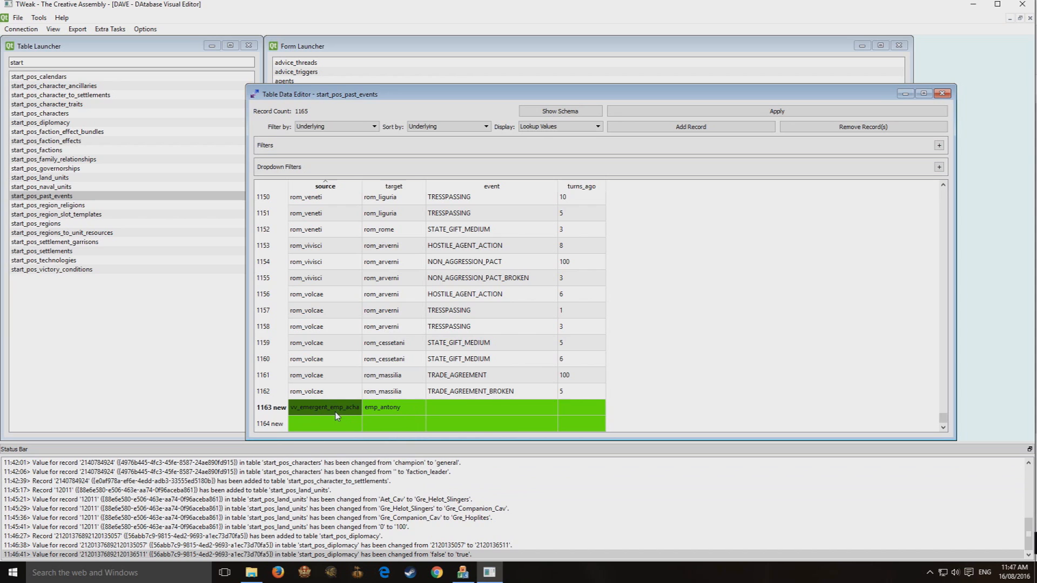
pyautogui.click(336, 425)
pyautogui.hotkey('ctrl', 'v')
pyautogui.click(390, 410)
pyautogui.hotkey('ctrl', 'c')
pyautogui.click(391, 427)
pyautogui.hotkey('ctrl', 'v')
# Step: Set the first new record's event to BATTLE_SUPPORT and its turns_ago to 3
pyautogui.doubleClick(489, 409)
pyautogui.click(489, 409)
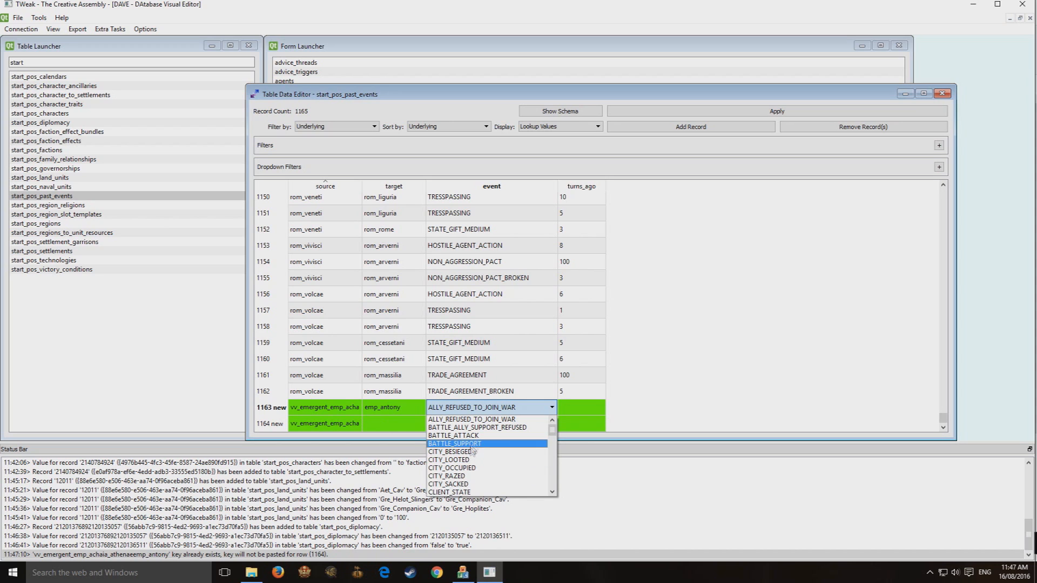
pyautogui.click(454, 443)
pyautogui.click(577, 409)
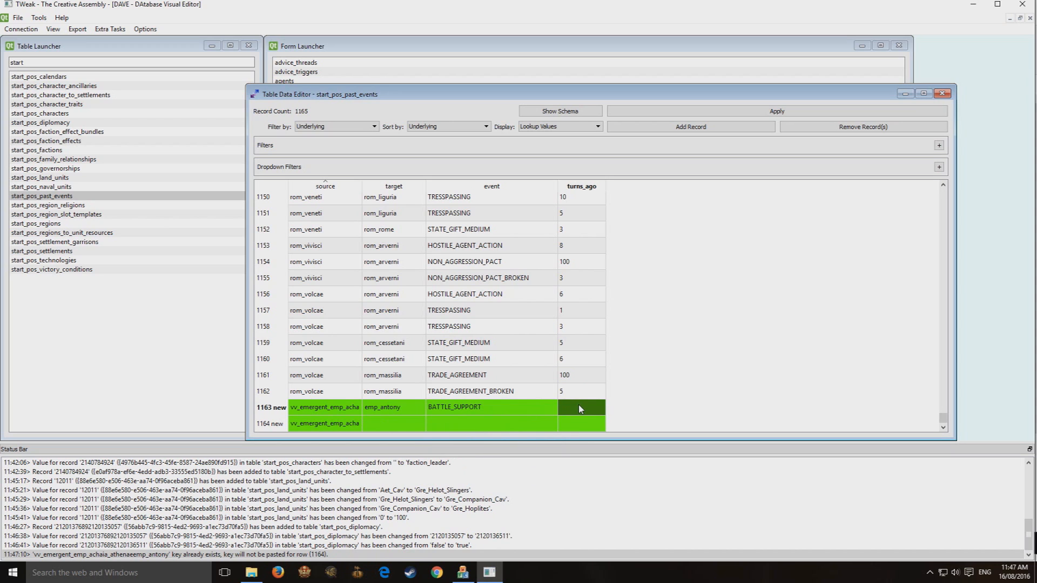
pyautogui.write('3')
# Step: Set the second new record's event to STATE_GIFT_LARGE
pyautogui.click(482, 424)
pyautogui.click(483, 424)
pyautogui.scroll(-4, 554, 452)
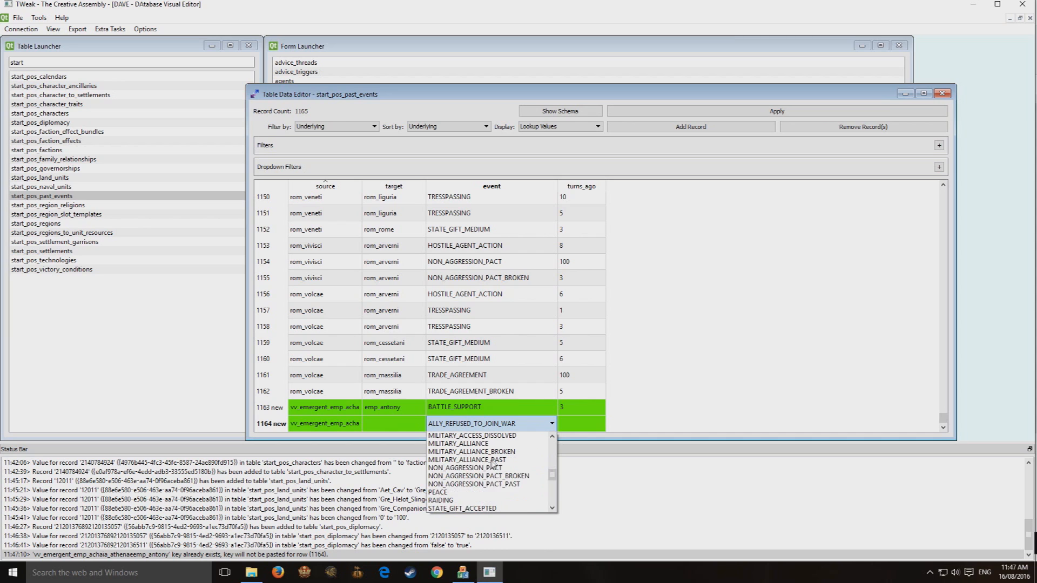
pyautogui.scroll(-3, 495, 499)
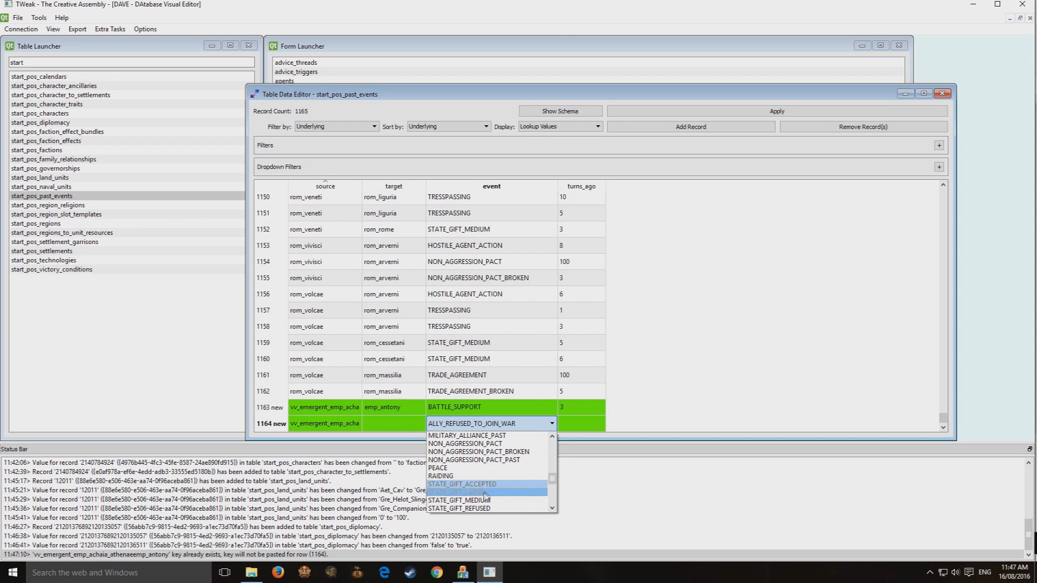
pyautogui.click(484, 492)
pyautogui.click(405, 328)
# Step: Copy the emp_antony target from the first new record into the second one
pyautogui.click(387, 424)
pyautogui.click(410, 410)
pyautogui.hotkey('ctrl', 'c')
pyautogui.click(394, 424)
pyautogui.hotkey('ctrl', 'v')
# Step: Set the second new record's turns_ago to 5 and apply the new past events to the table
pyautogui.click(581, 409)
pyautogui.click(583, 425)
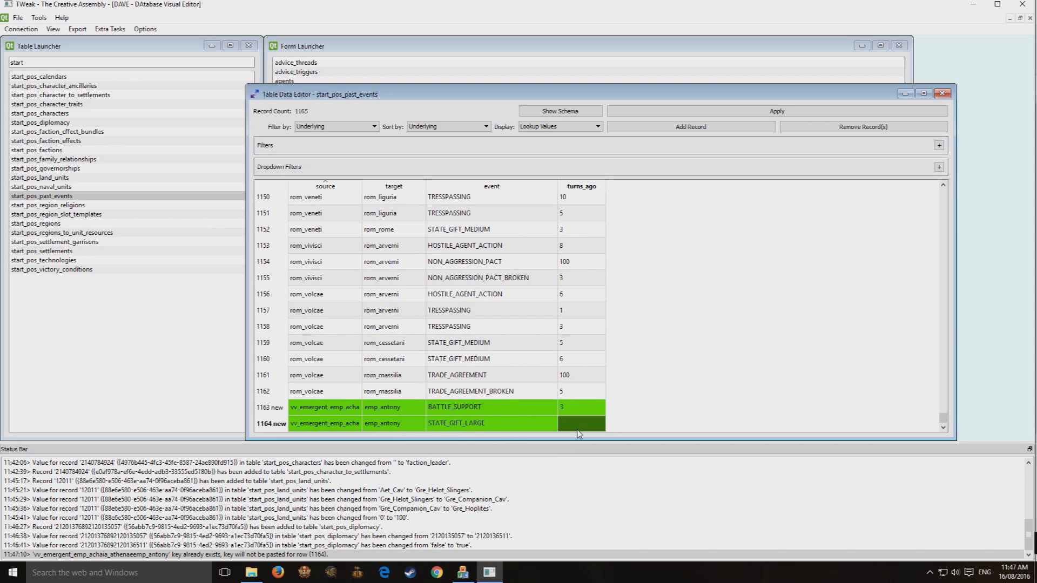
pyautogui.write('5')
pyautogui.press('Return')
pyautogui.click(596, 281)
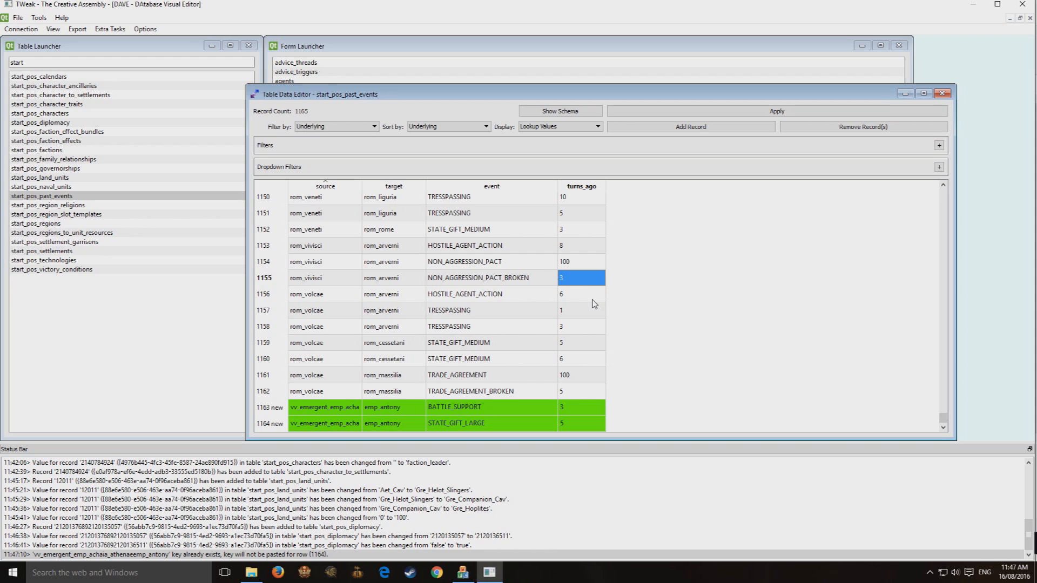
pyautogui.click(776, 111)
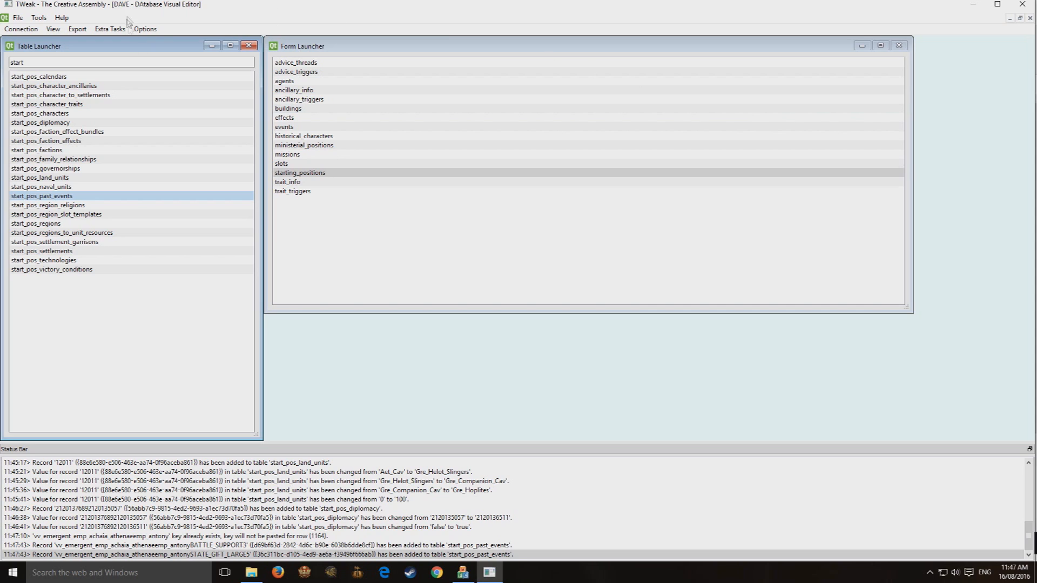
# Step: Close the table and form launchers and export the database changes to binary
pyautogui.click(248, 47)
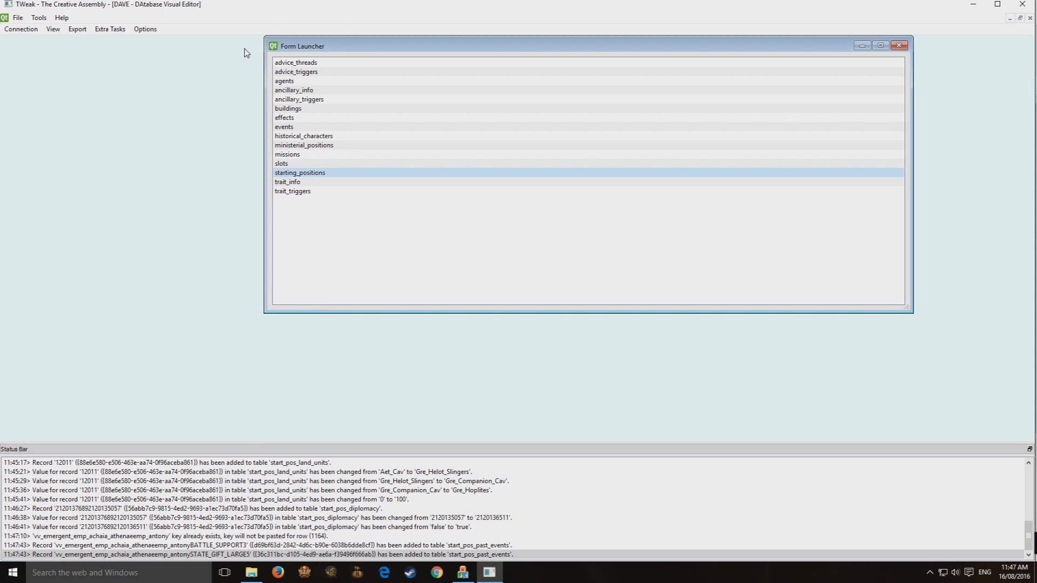
pyautogui.click(898, 45)
pyautogui.click(86, 31)
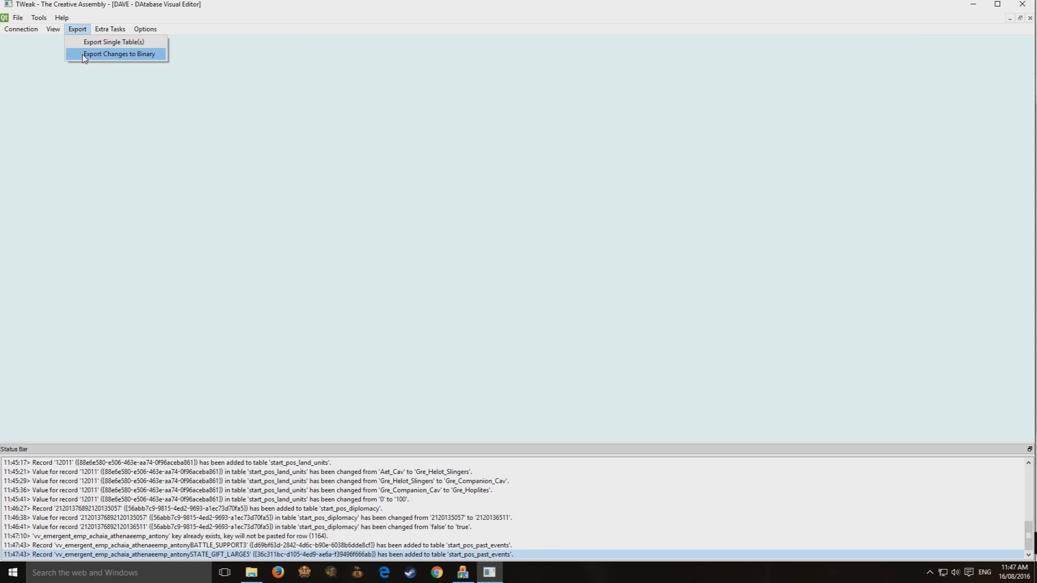
pyautogui.click(84, 56)
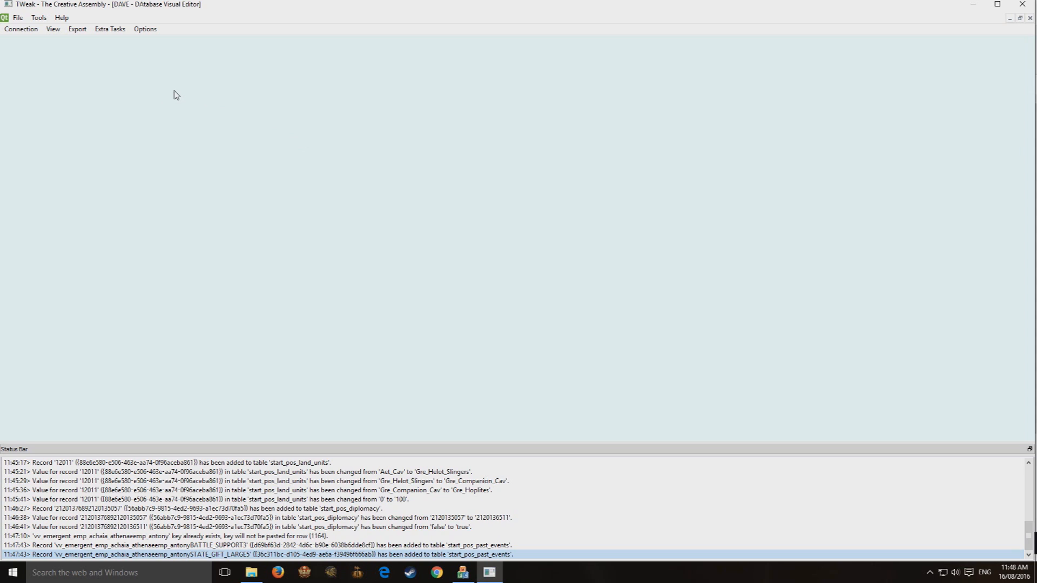
# Step: Reopen the table launcher, filter it for "exclu" and open the units_to_exclusive_faction_permissions table
pyautogui.click(74, 32)
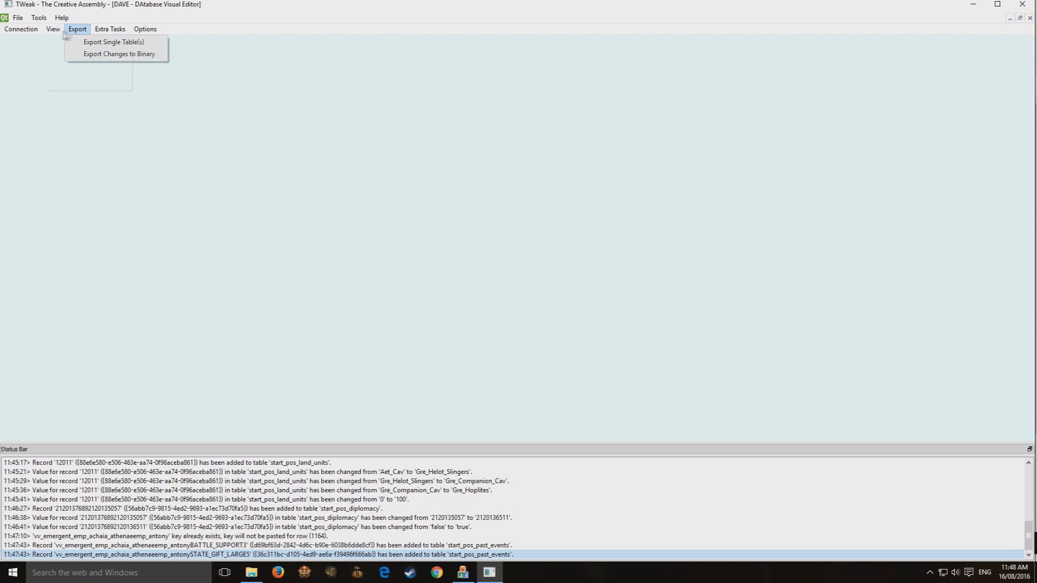
pyautogui.click(60, 42)
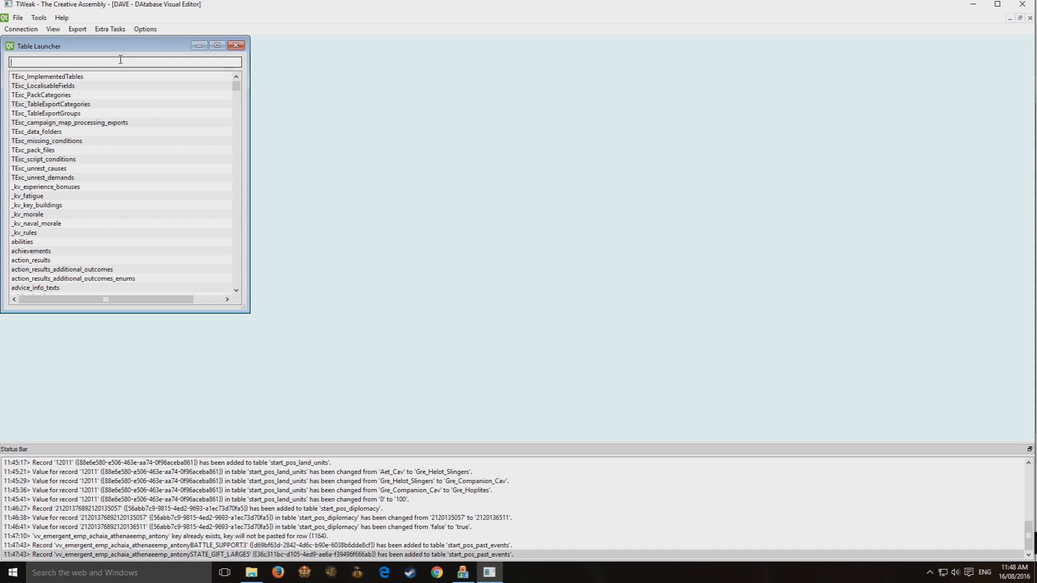
pyautogui.write('ex')
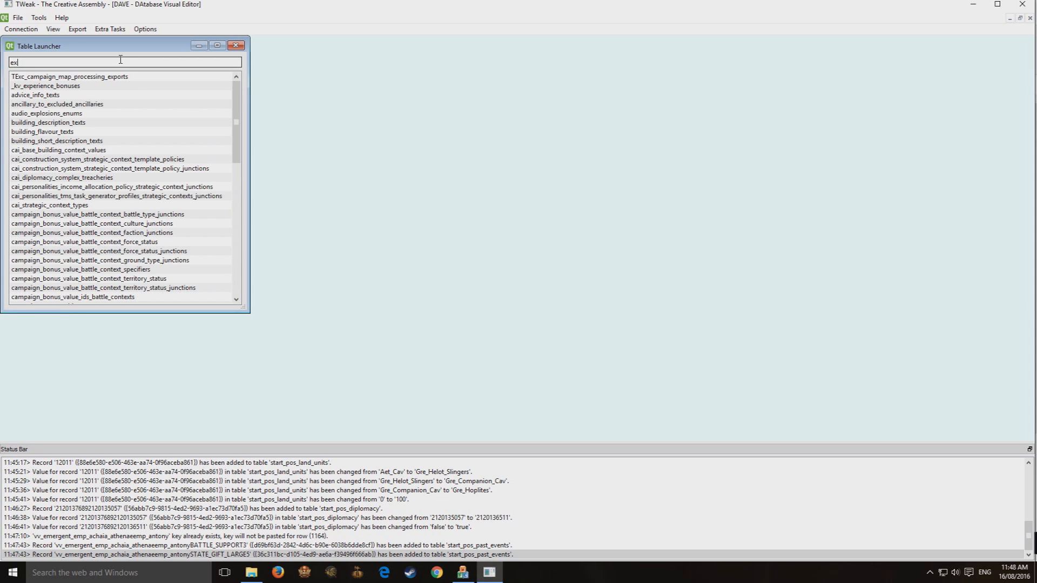
pyautogui.write('clu')
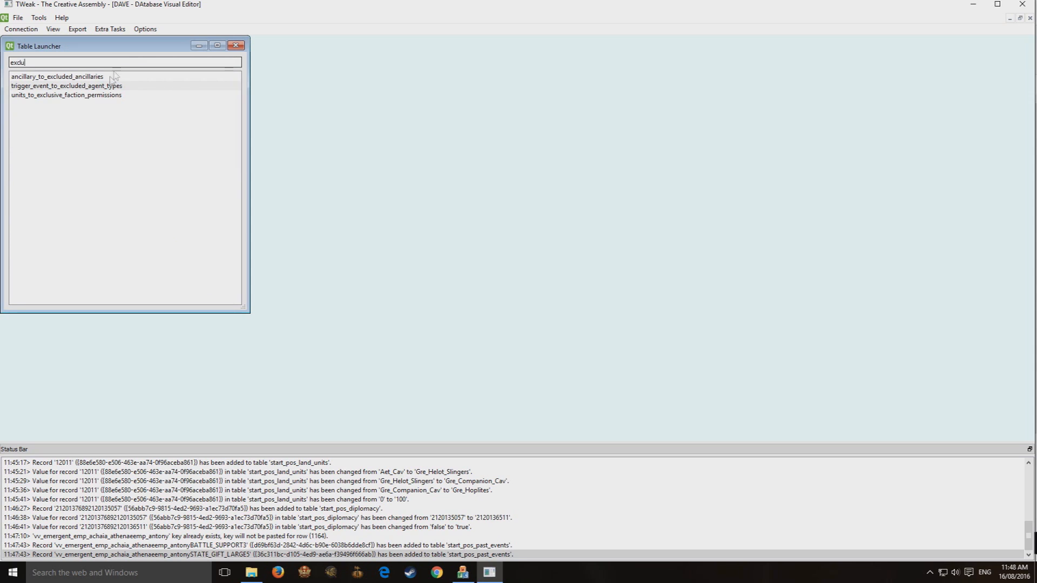
pyautogui.doubleClick(88, 96)
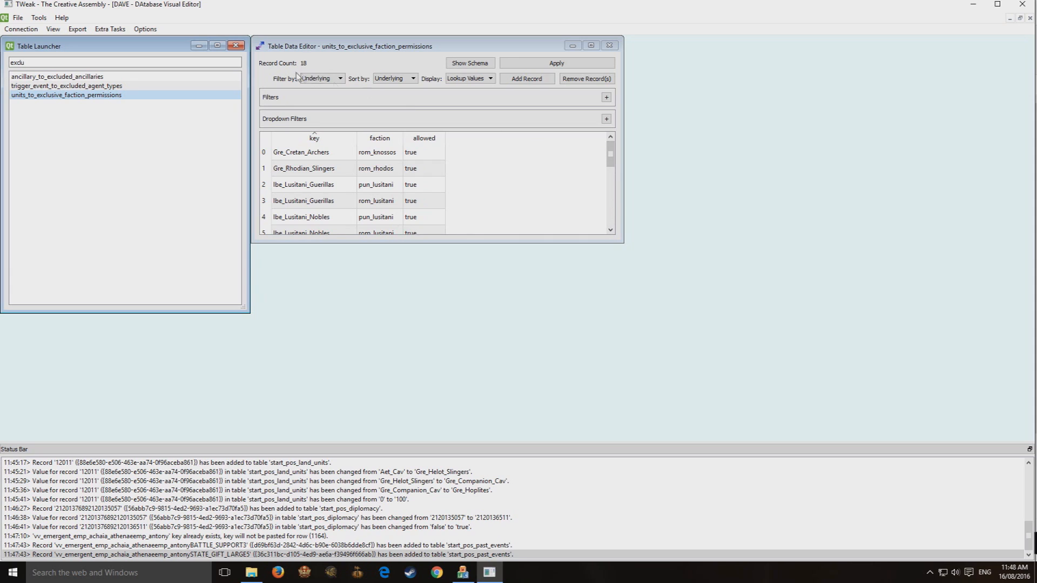
# Step: Review the unit permission records down to the last one, and close the table and the launcher
pyautogui.moveTo(610, 154); pyautogui.dragTo(611, 215)
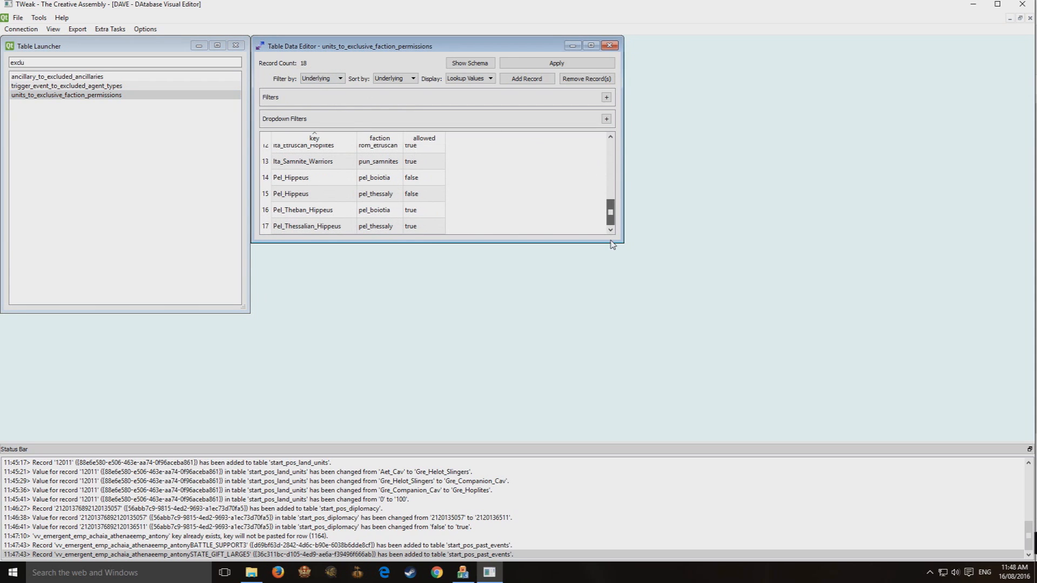
pyautogui.click(610, 44)
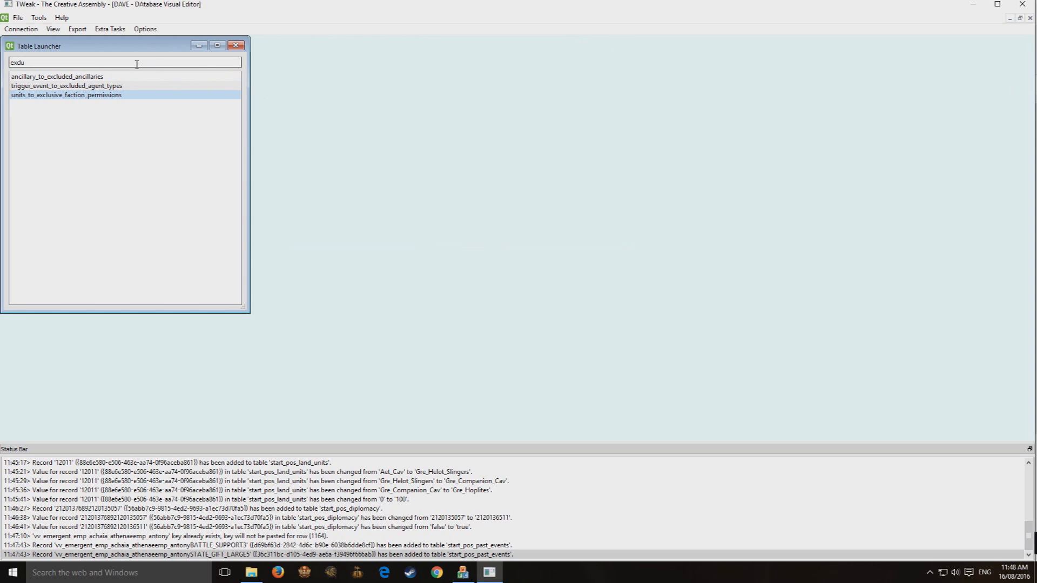
pyautogui.click(236, 47)
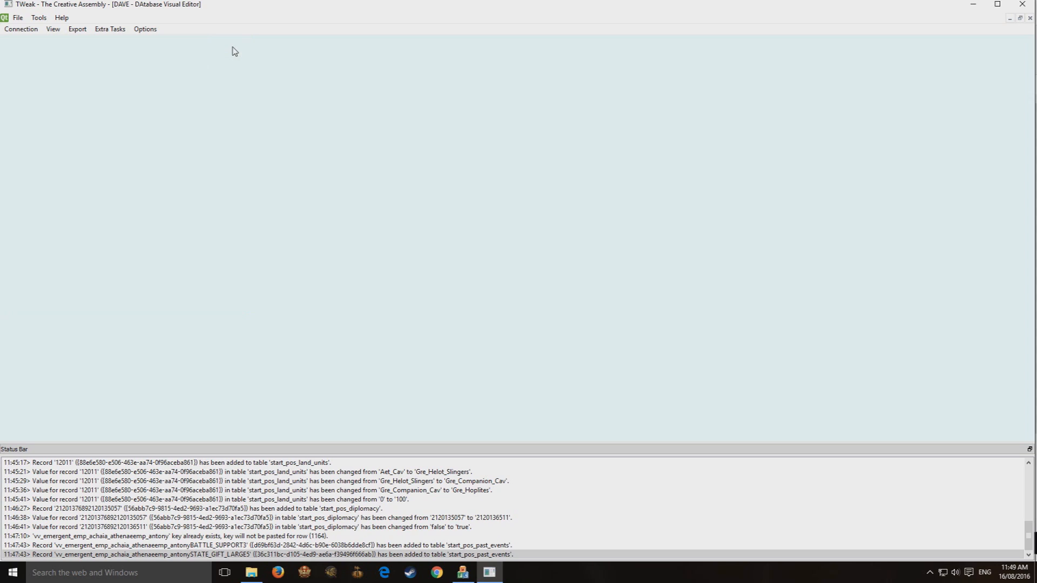